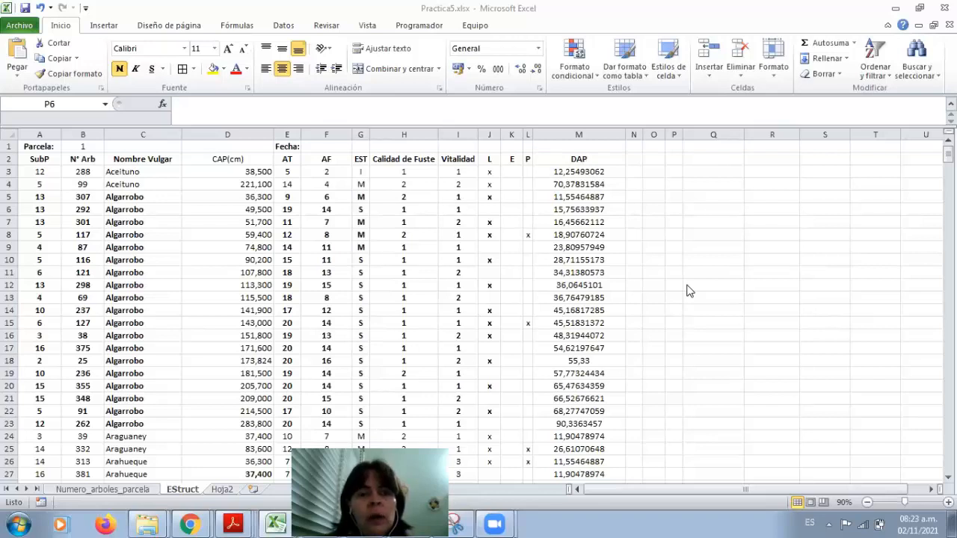
# Step: Review the available stock and other, scatter, area, bar and pie chart types
pyautogui.click(98, 24)
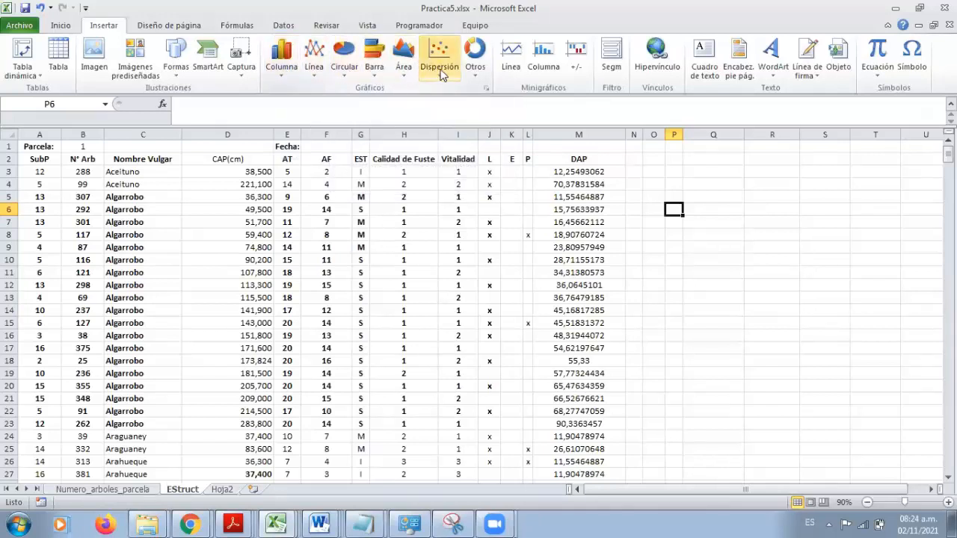
pyautogui.click(474, 78)
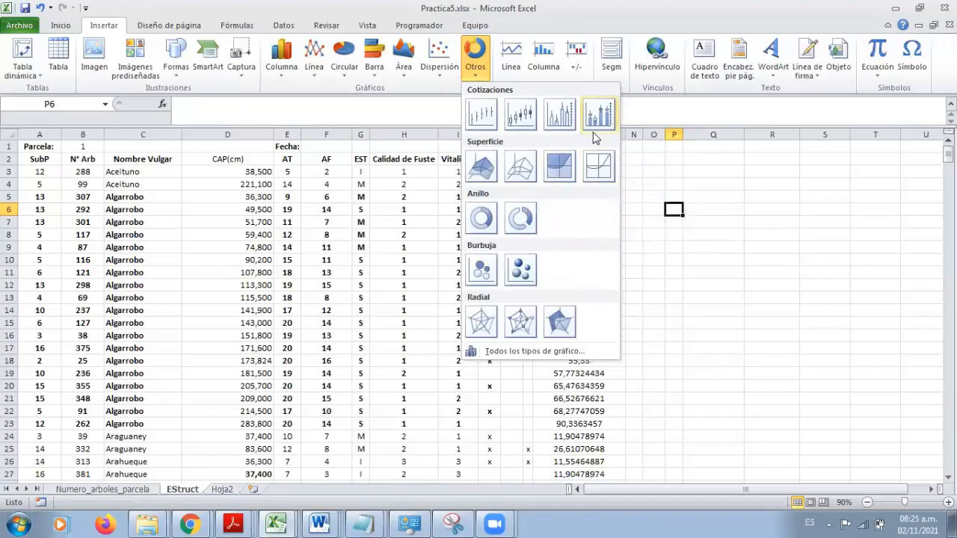
pyautogui.click(441, 74)
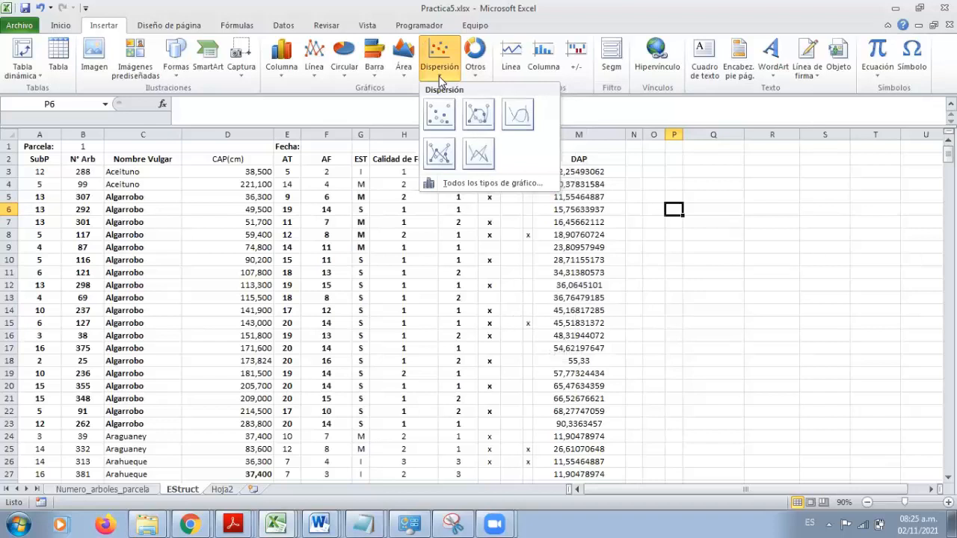
pyautogui.click(405, 78)
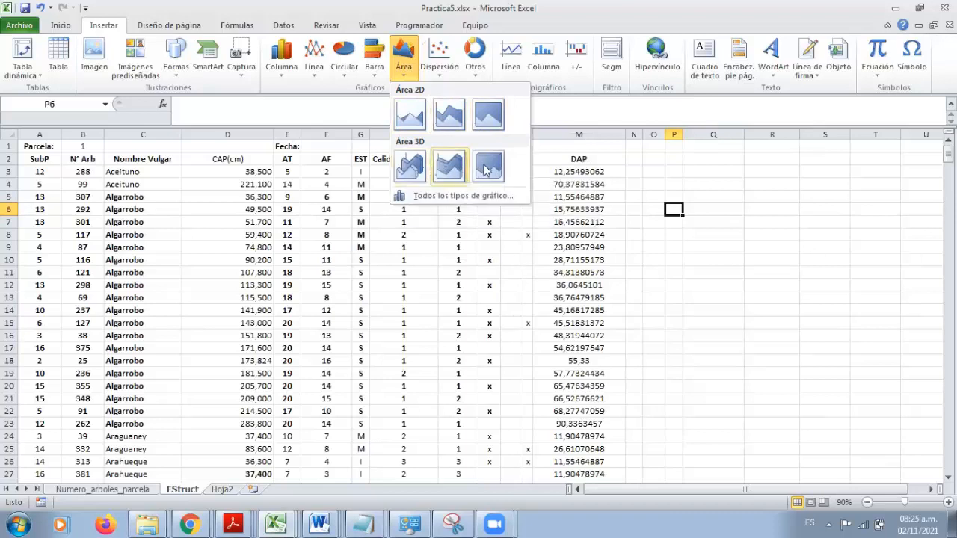
pyautogui.click(375, 73)
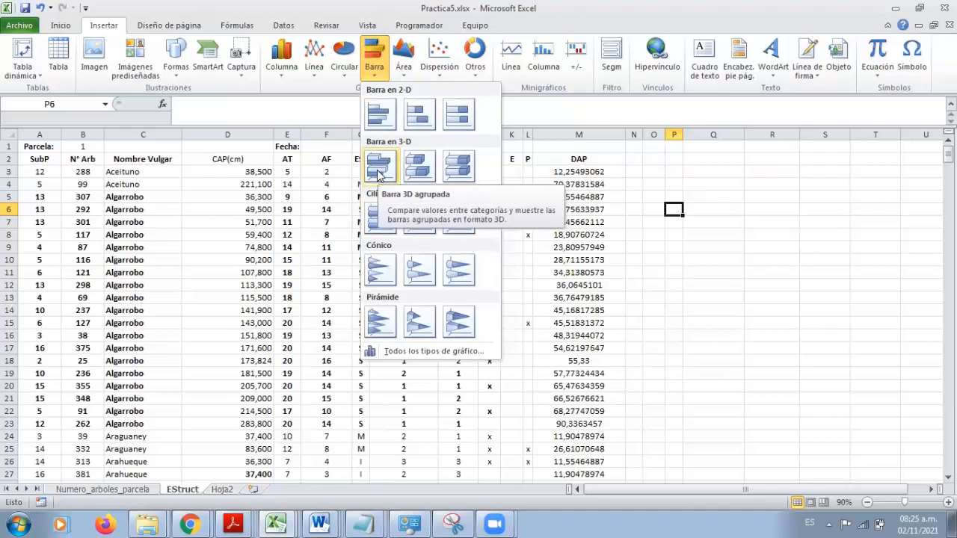
pyautogui.click(345, 79)
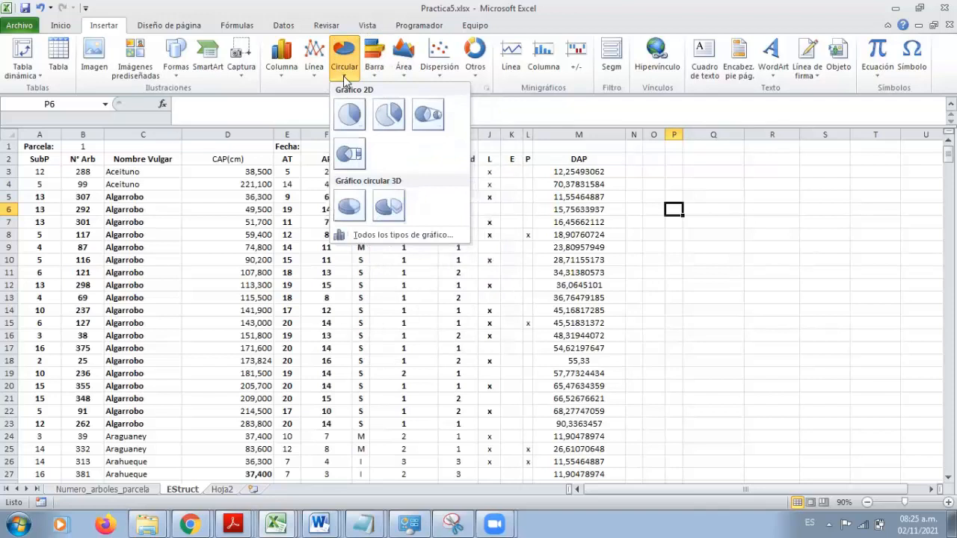
pyautogui.click(314, 274)
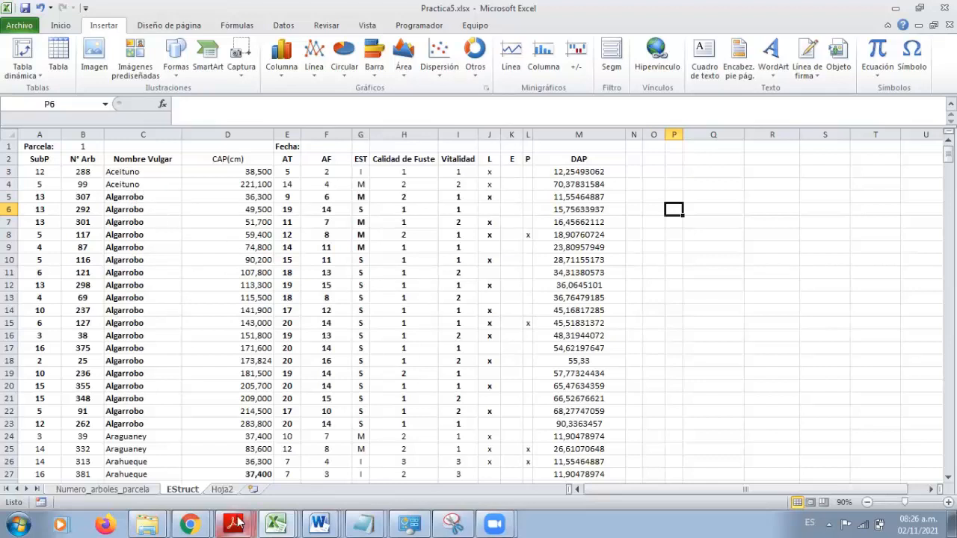
# Step: Insert a clustered 2-D column chart from the common names and CAP values in C3:D27
pyautogui.moveTo(137, 171); pyautogui.dragTo(211, 473)
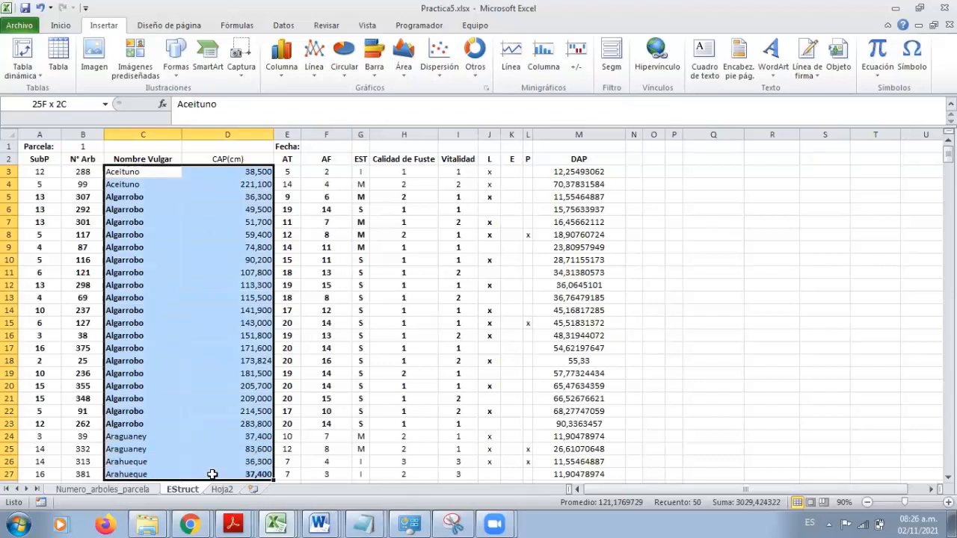
pyautogui.moveTo(212, 474); pyautogui.dragTo(239, 474)
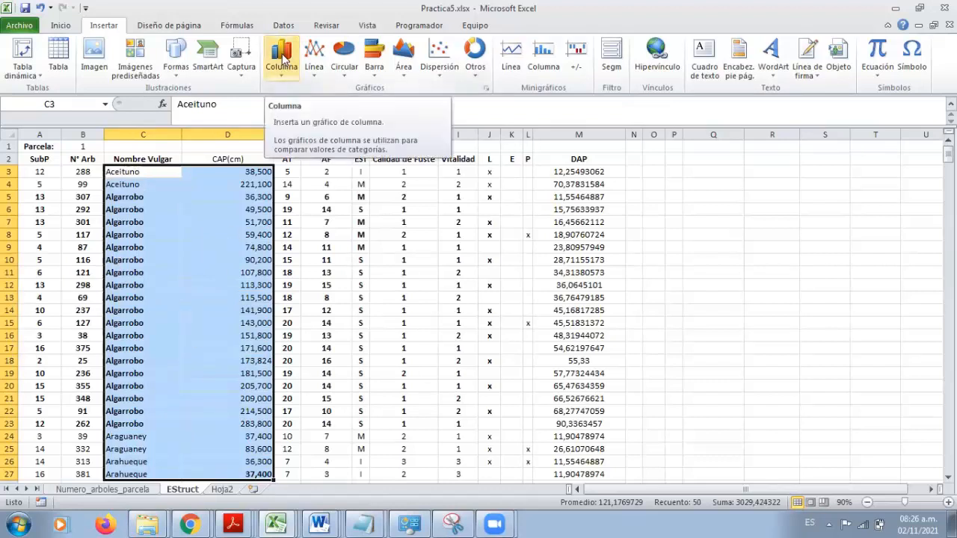
pyautogui.click(284, 60)
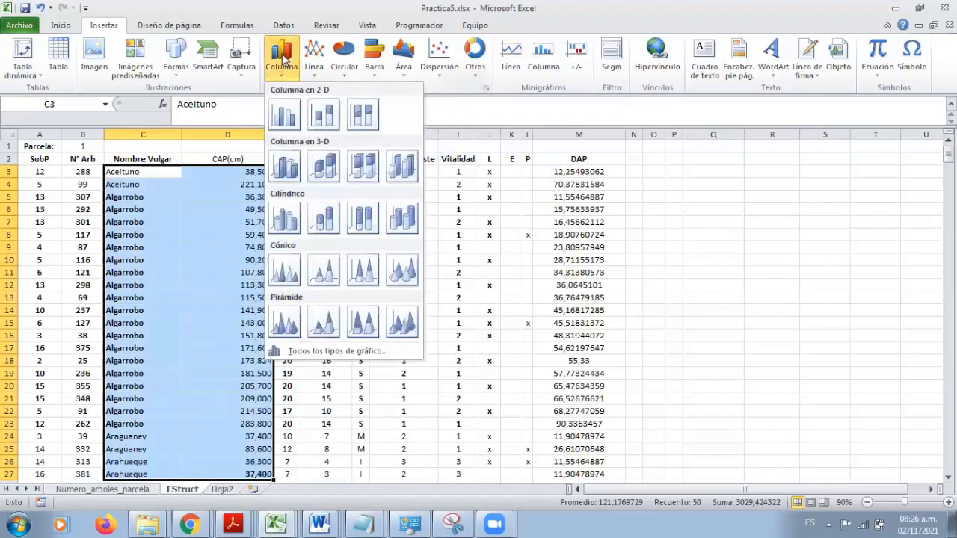
pyautogui.click(284, 123)
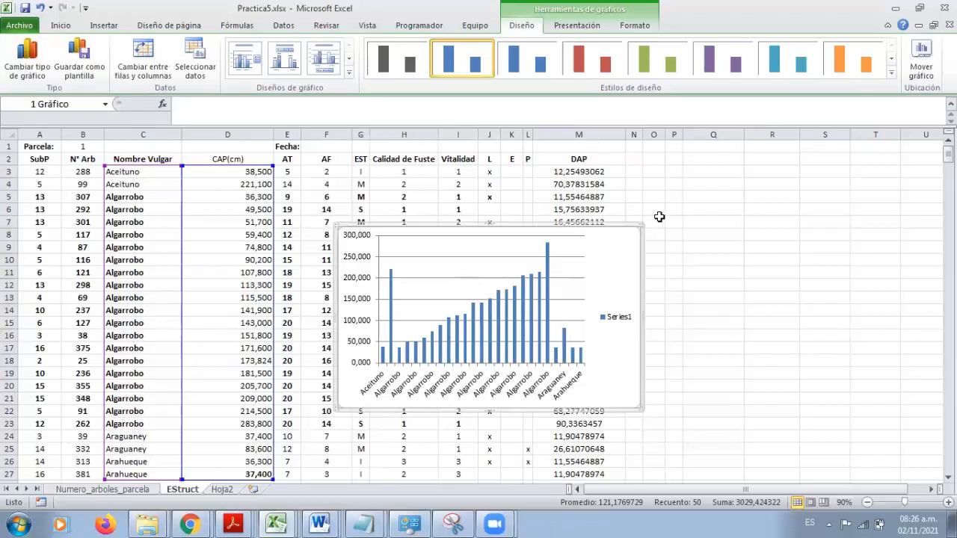
# Step: Enlarge the column chart and reposition its plot area within the chart frame
pyautogui.moveTo(637, 229); pyautogui.dragTo(698, 151)
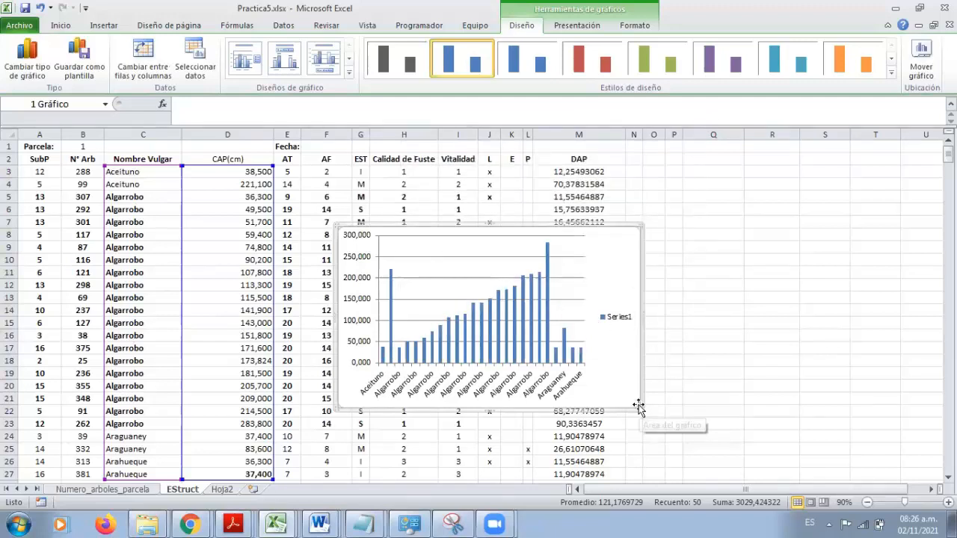
pyautogui.moveTo(640, 405); pyautogui.dragTo(752, 465)
pyautogui.moveTo(645, 377); pyautogui.dragTo(718, 296)
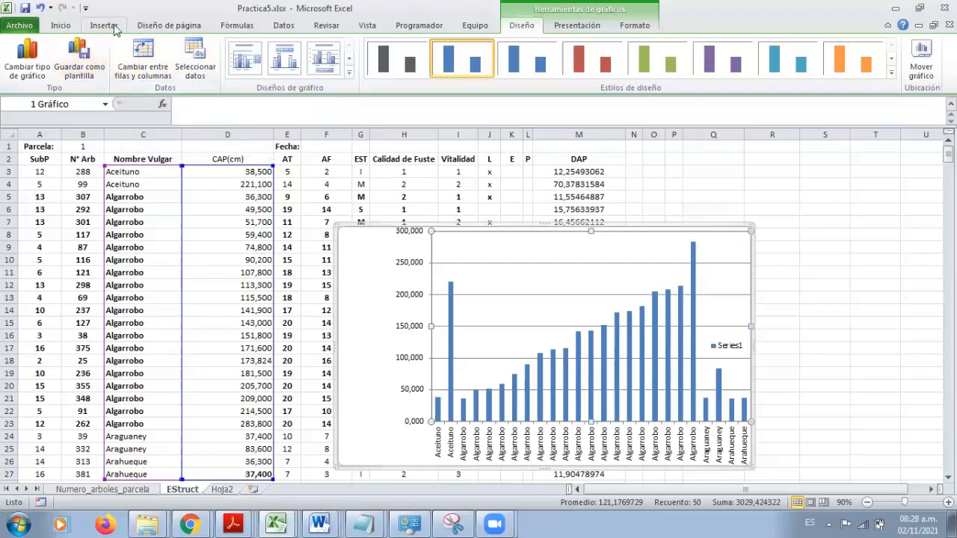
# Step: Create a pivot chart on a new worksheet from the range EStruct!$C$2:$D$27
pyautogui.click(281, 25)
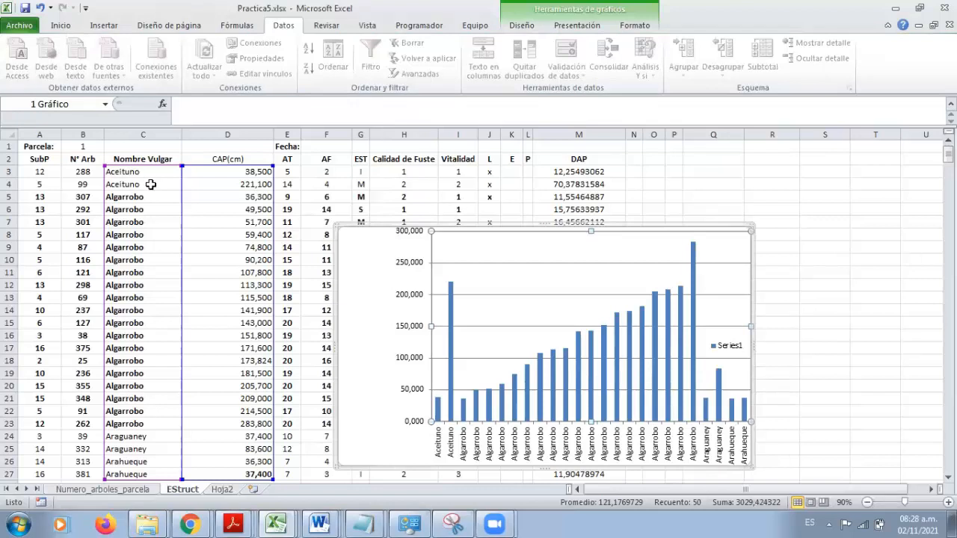
pyautogui.click(110, 30)
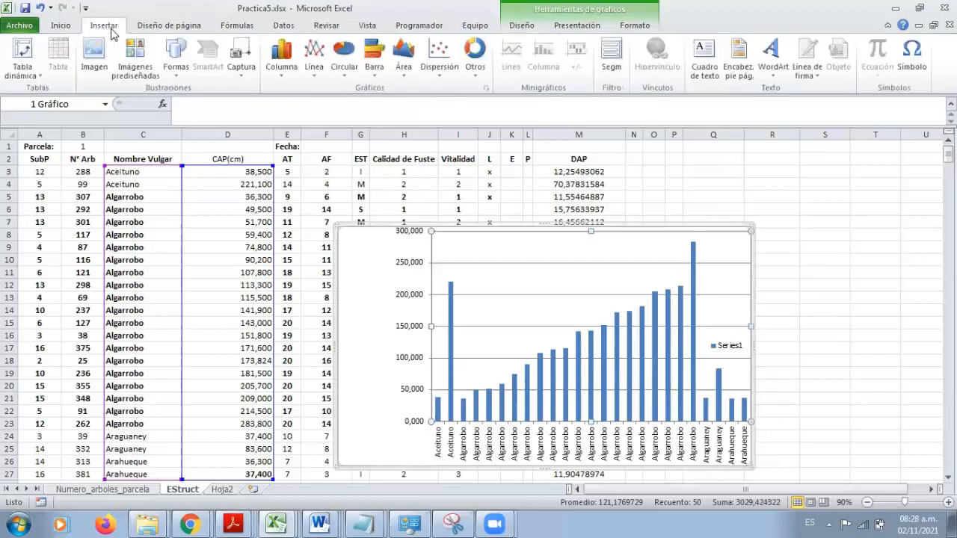
pyautogui.click(38, 75)
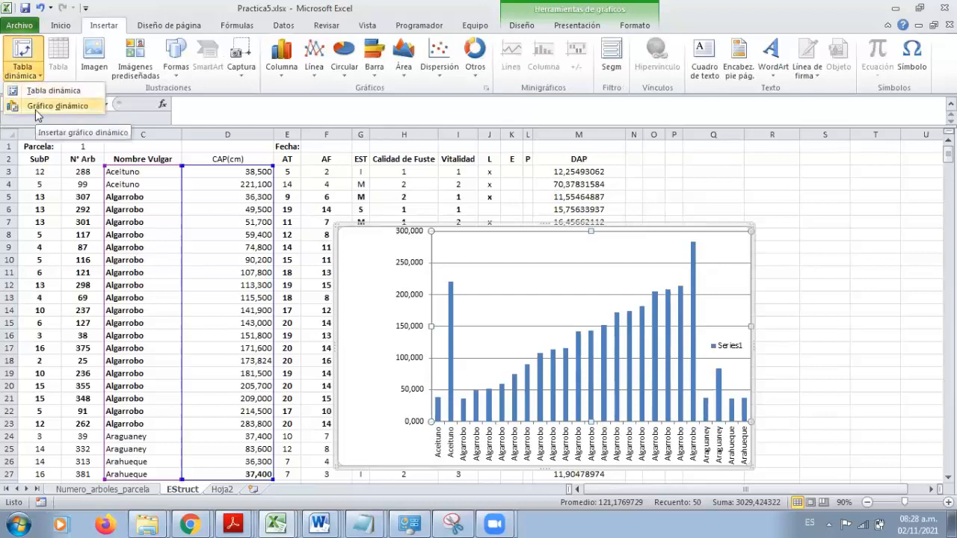
pyautogui.click(35, 109)
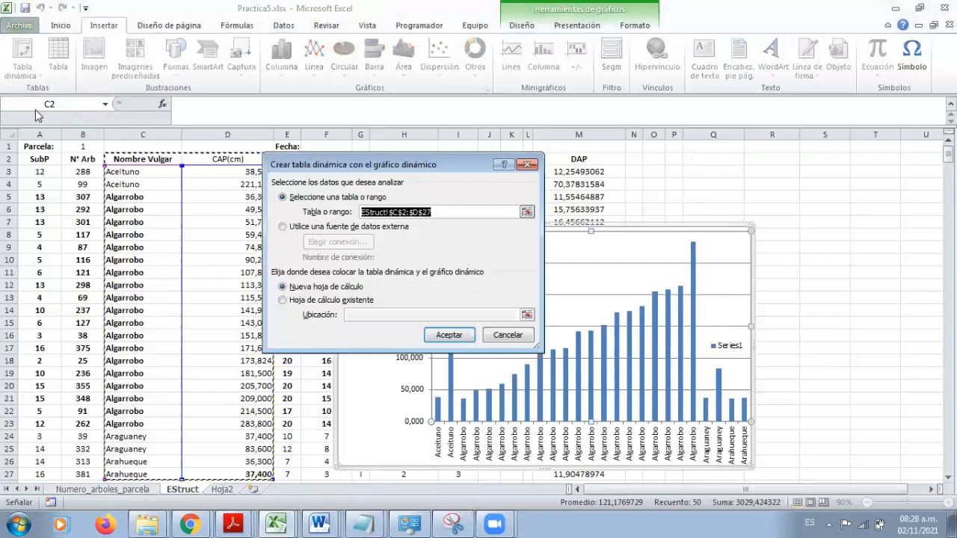
pyautogui.click(437, 334)
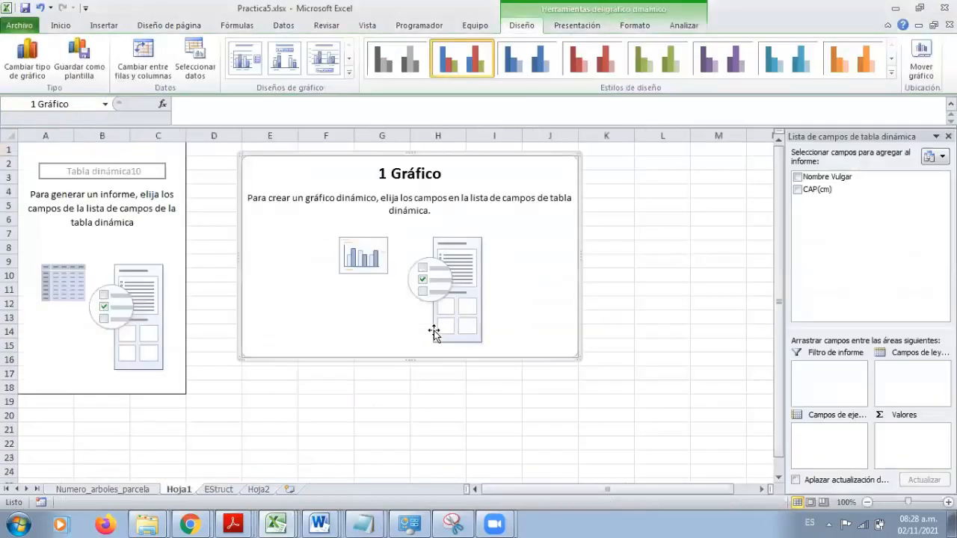
# Step: Add the Nombre Vulgar and CAP(cm) fields to the pivot chart, enlarge the chart and inspect its bars
pyautogui.click(797, 178)
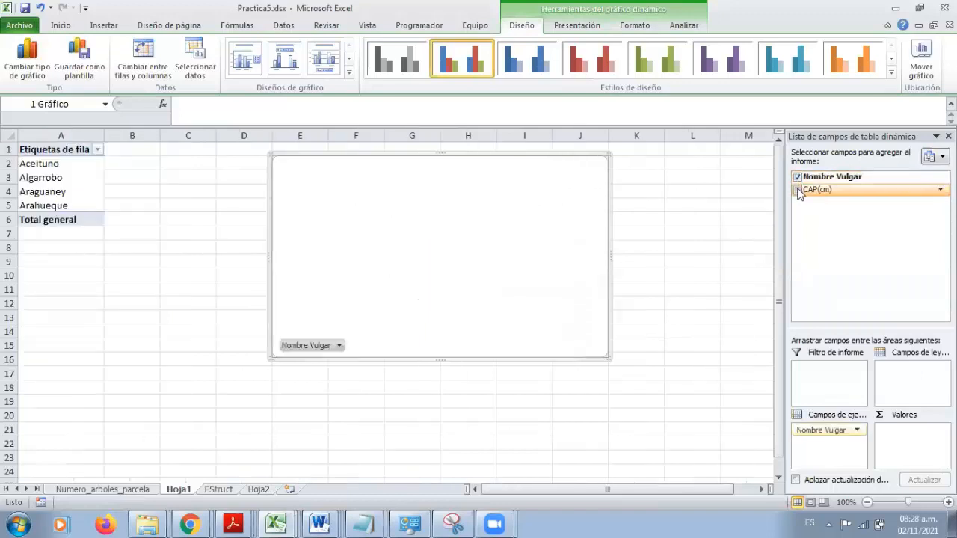
pyautogui.click(797, 190)
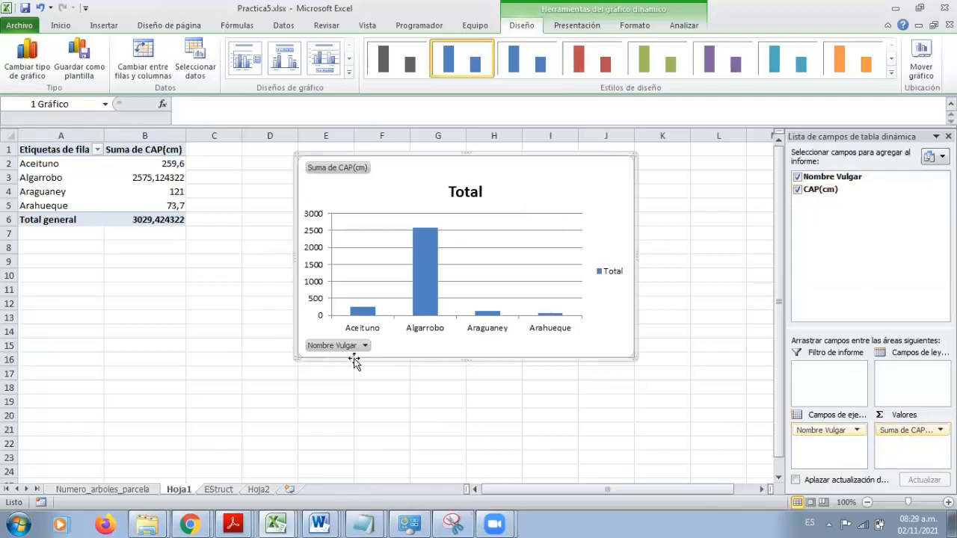
pyautogui.moveTo(299, 361); pyautogui.dragTo(256, 434)
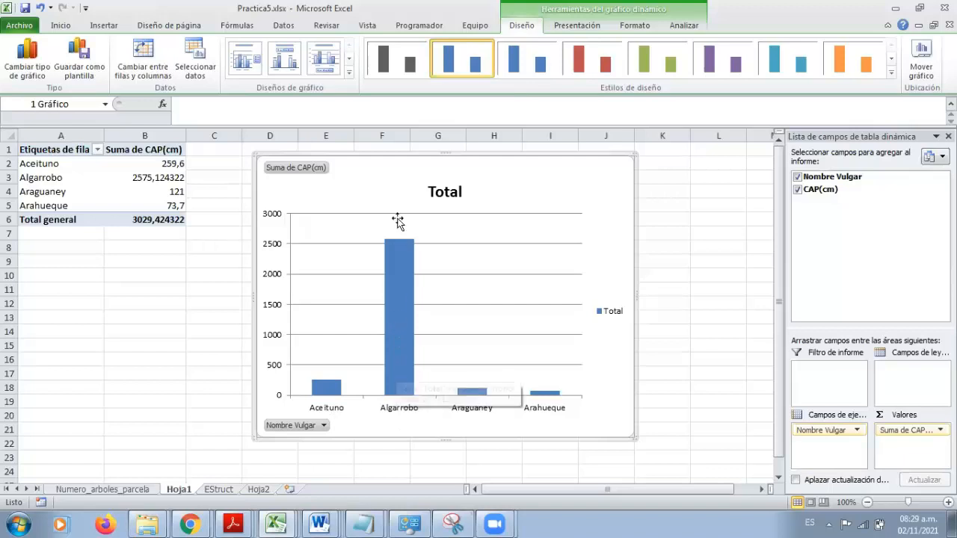
pyautogui.moveTo(323, 395)
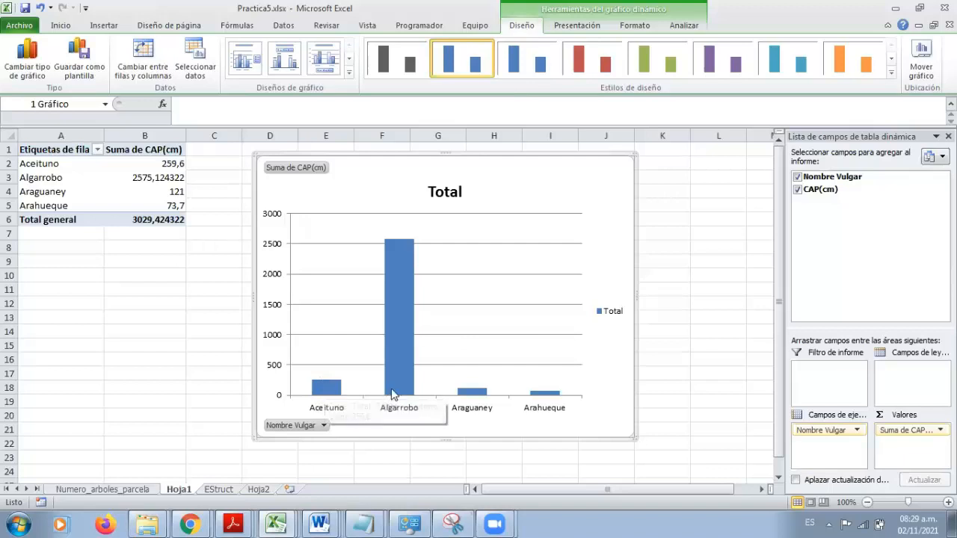
pyautogui.moveTo(397, 394)
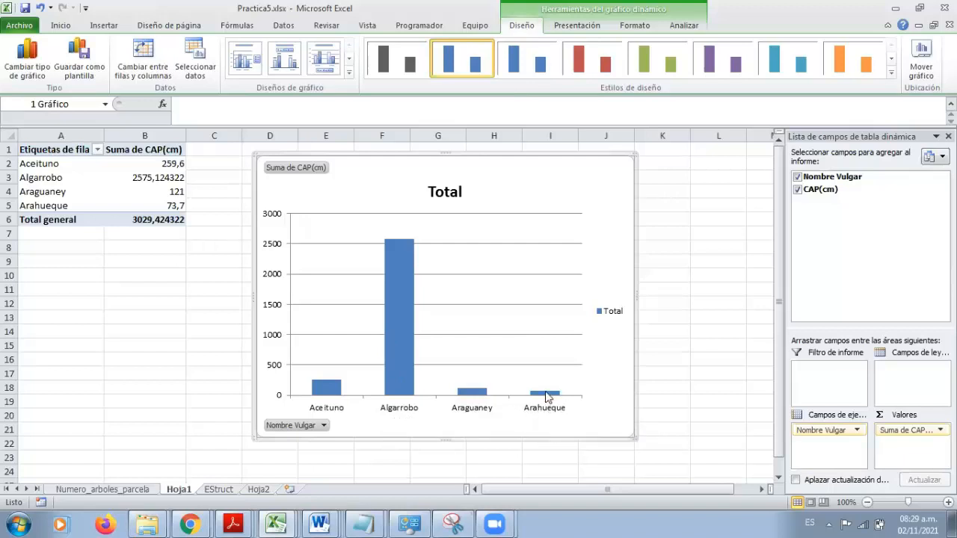
pyautogui.moveTo(402, 336)
# Step: Go back to the EStruct sheet and shift the column chart's plot area slightly left
pyautogui.click(133, 490)
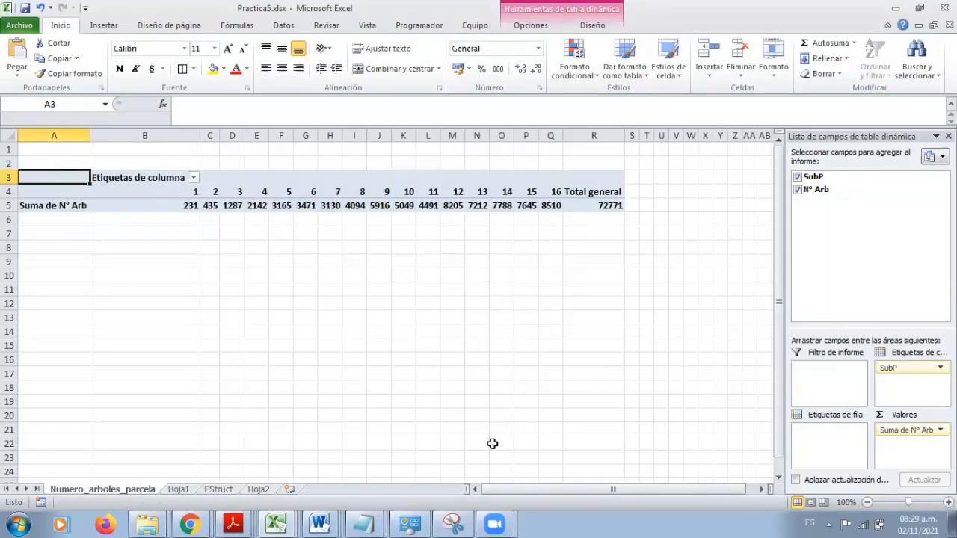
pyautogui.click(215, 489)
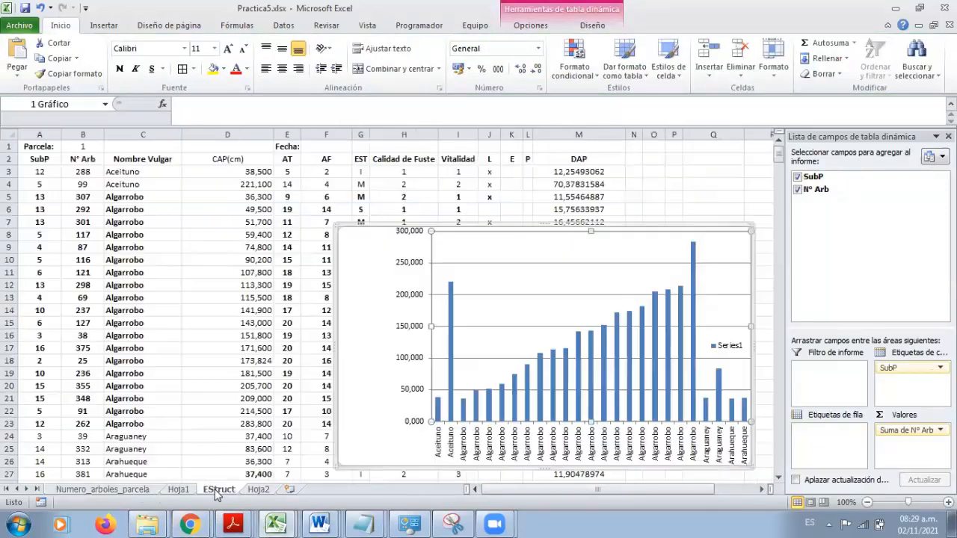
pyautogui.moveTo(493, 269); pyautogui.dragTo(467, 230)
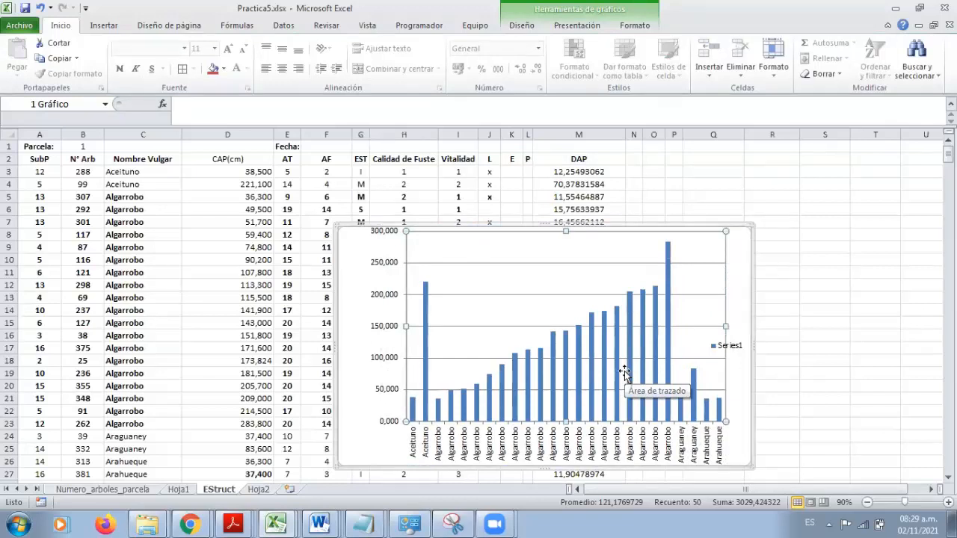
# Step: Switch to the workbook Práctica3_ordenar_filtar_tablas_dinámicas (Recuperado).xlsx and show its Datos_origen sheet with the data range deselected
pyautogui.click(280, 519)
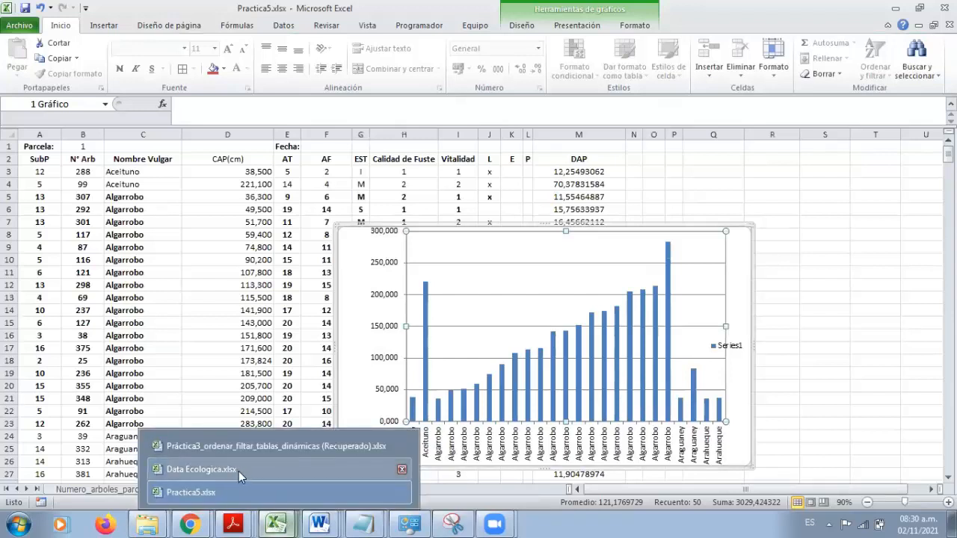
pyautogui.click(232, 449)
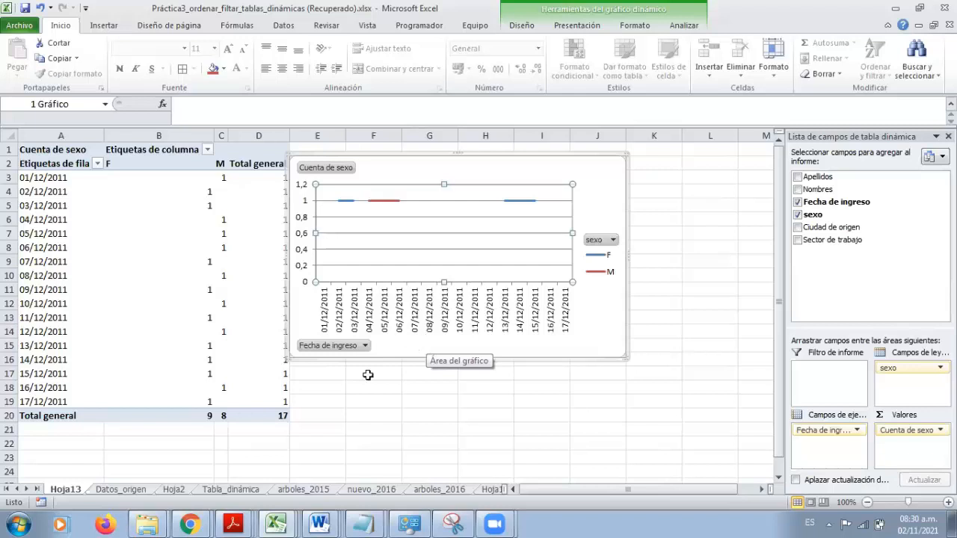
pyautogui.click(113, 489)
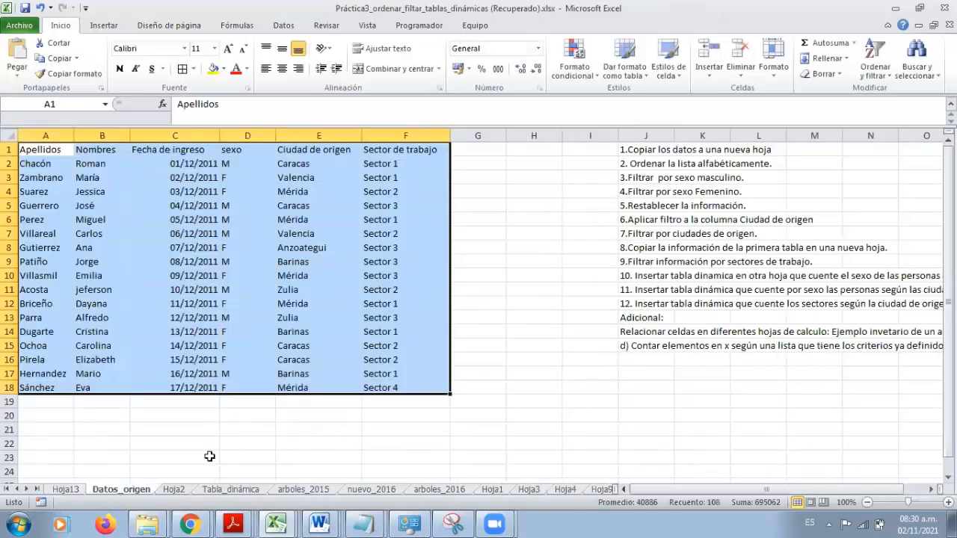
pyautogui.click(188, 449)
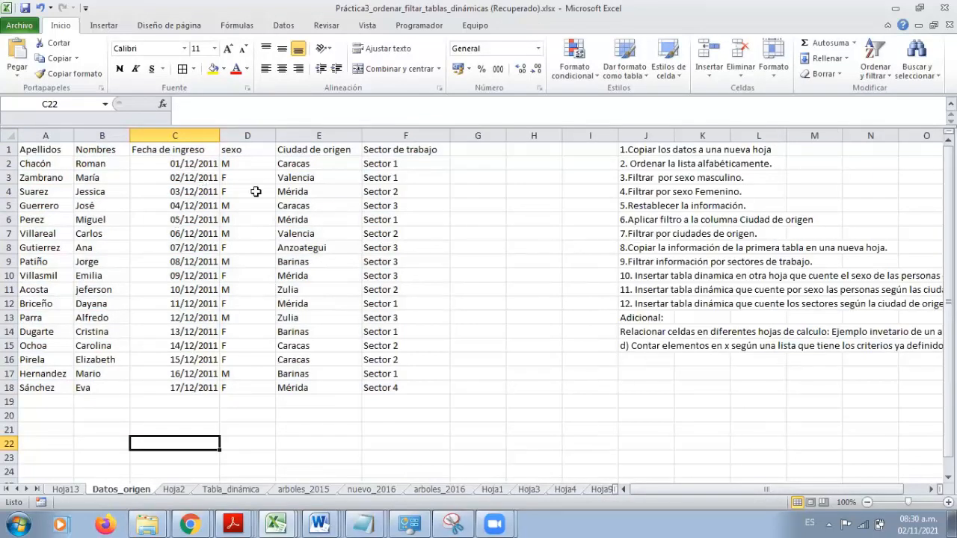
# Step: Try to insert a stacked 3-D column chart from the sexo and Ciudad de origen data in D2:E18
pyautogui.moveTo(238, 164); pyautogui.dragTo(379, 388)
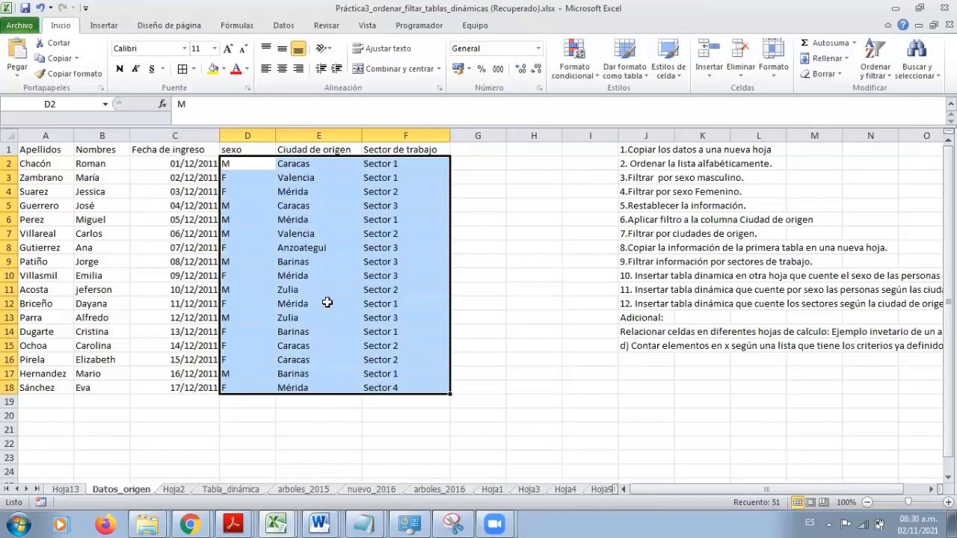
pyautogui.click(245, 164)
pyautogui.moveTo(244, 163); pyautogui.dragTo(302, 398)
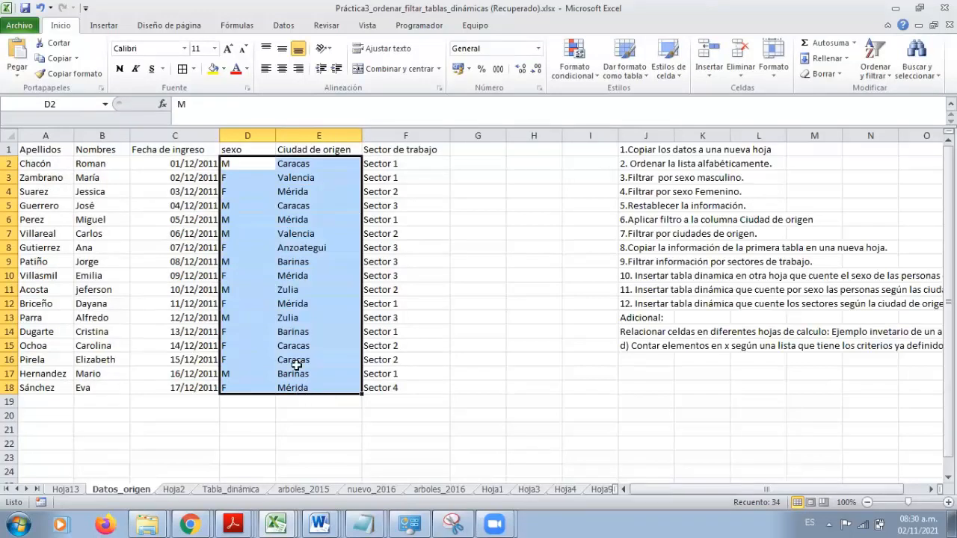
pyautogui.click(103, 25)
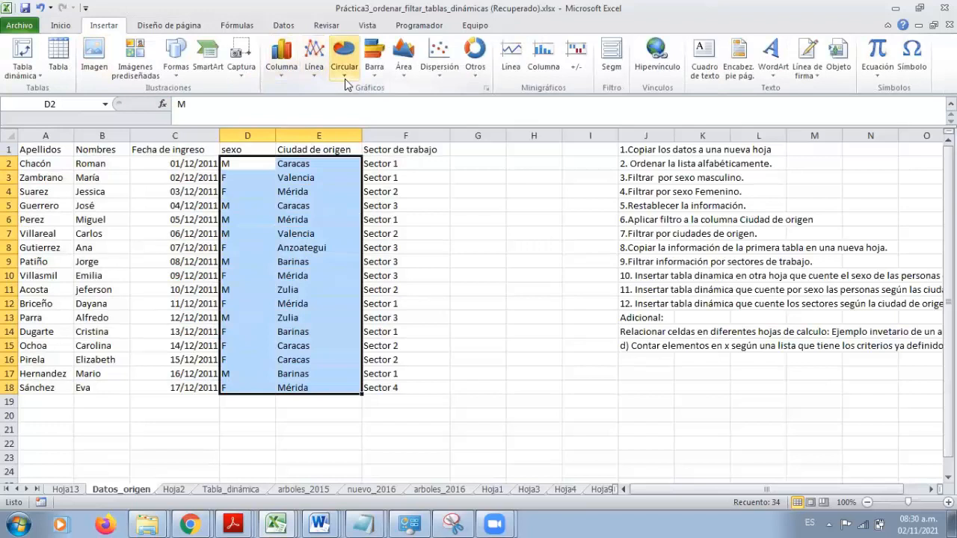
pyautogui.click(281, 78)
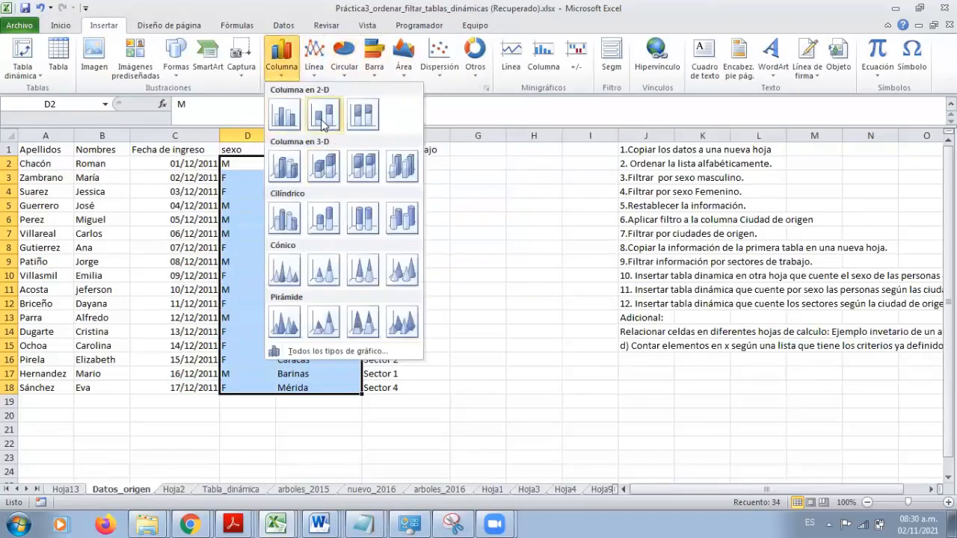
pyautogui.click(326, 177)
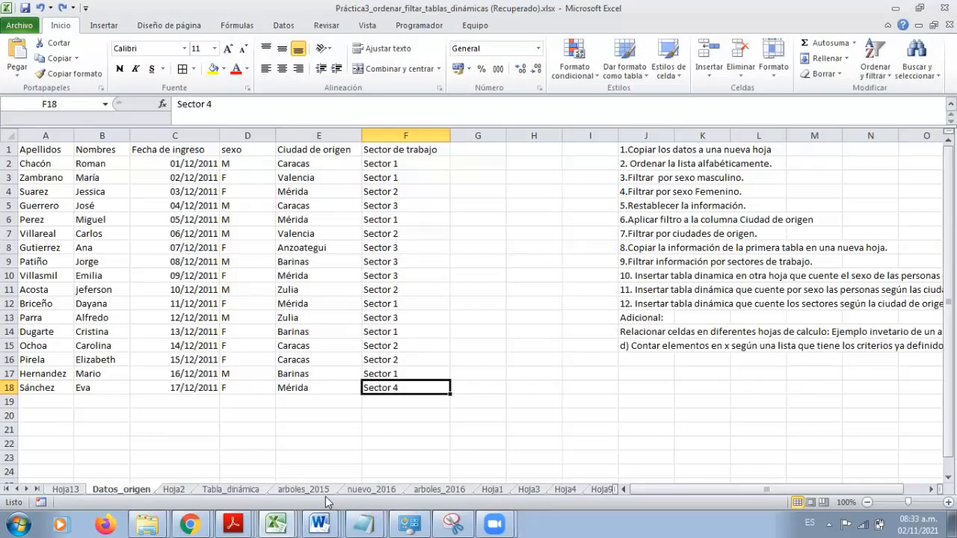
# Step: Switch to Data Ecologica.xlsx and select the Nombre Vulgar and CAP(cm) data in C3:D19 of the EStruct sheet
pyautogui.click(891, 37)
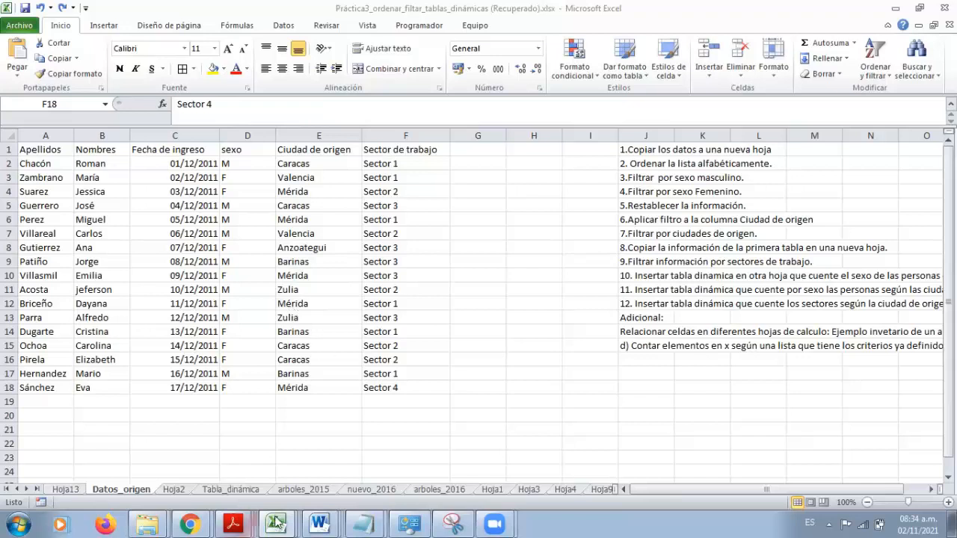
pyautogui.moveTo(271, 522)
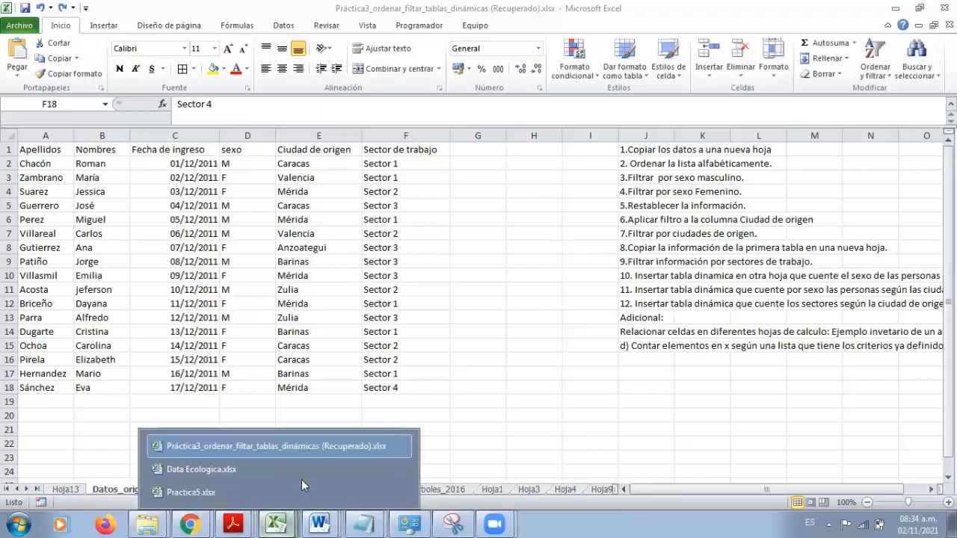
pyautogui.click(228, 475)
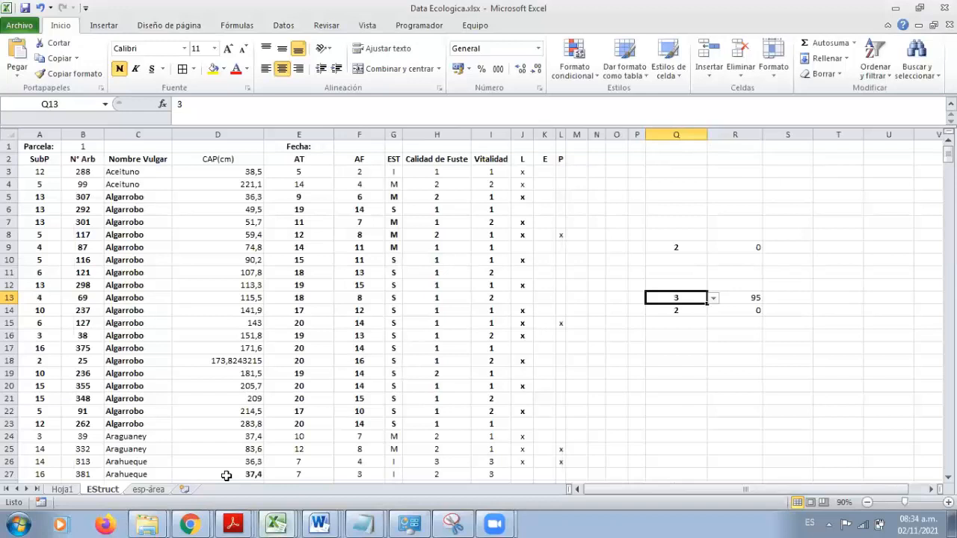
pyautogui.click(120, 172)
pyautogui.moveTo(120, 173); pyautogui.dragTo(241, 345)
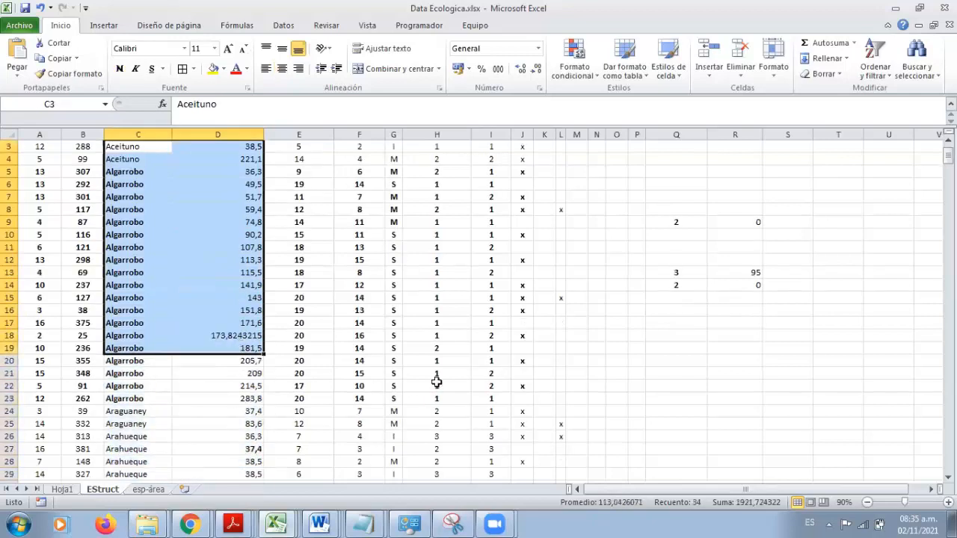
pyautogui.click(926, 489)
pyautogui.moveTo(832, 497); pyautogui.dragTo(588, 519)
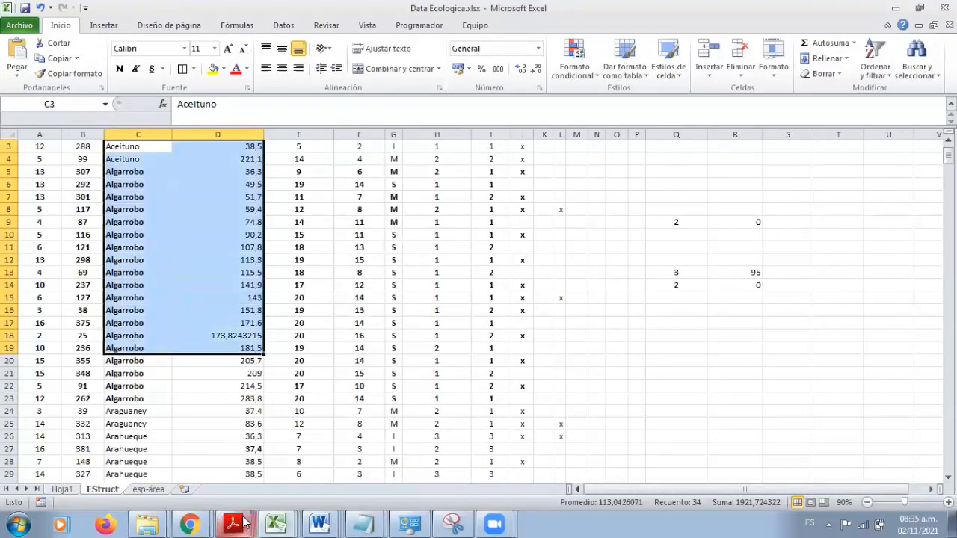
# Step: Return to the Práctica3 workbook and insert a pivot chart from the Datos_origen range A1:F18 on a new worksheet
pyautogui.click(275, 523)
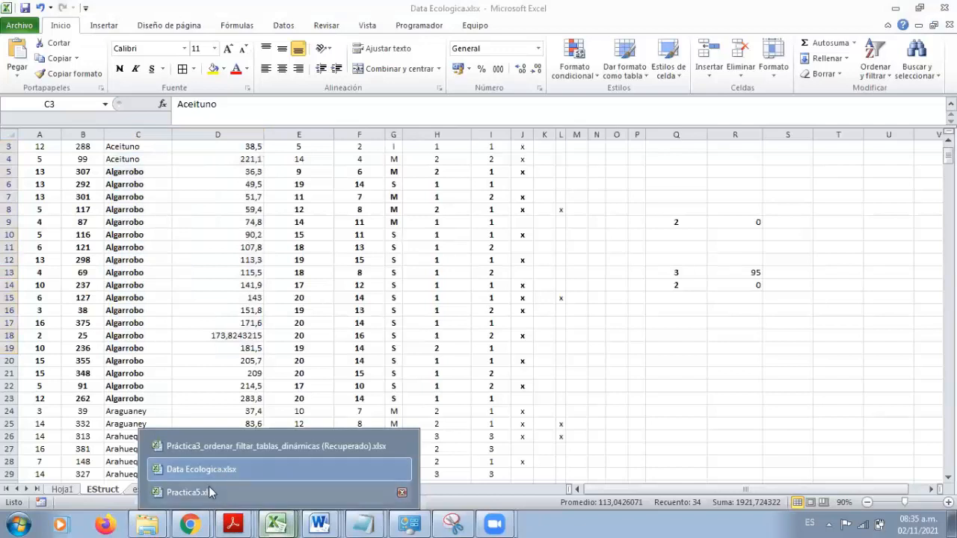
pyautogui.click(199, 446)
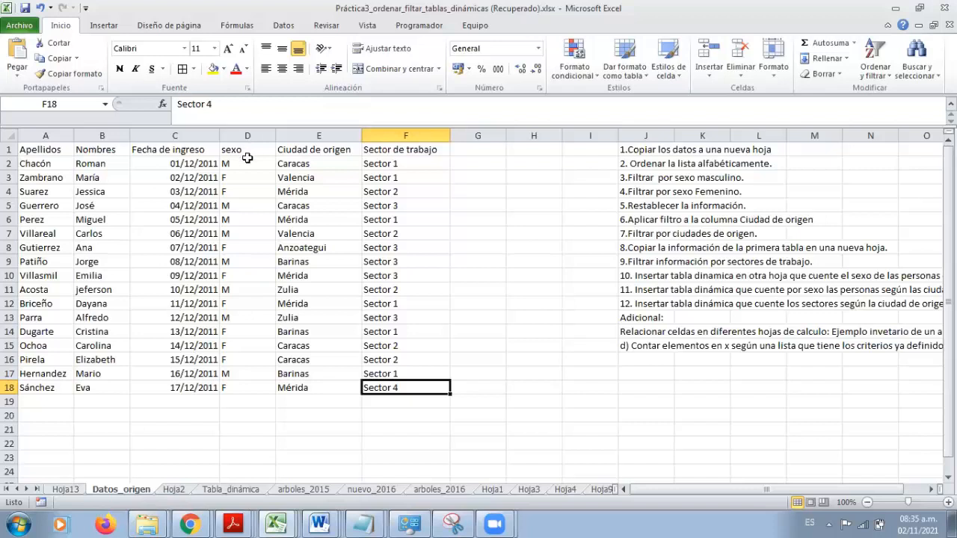
pyautogui.moveTo(250, 162); pyautogui.dragTo(348, 184)
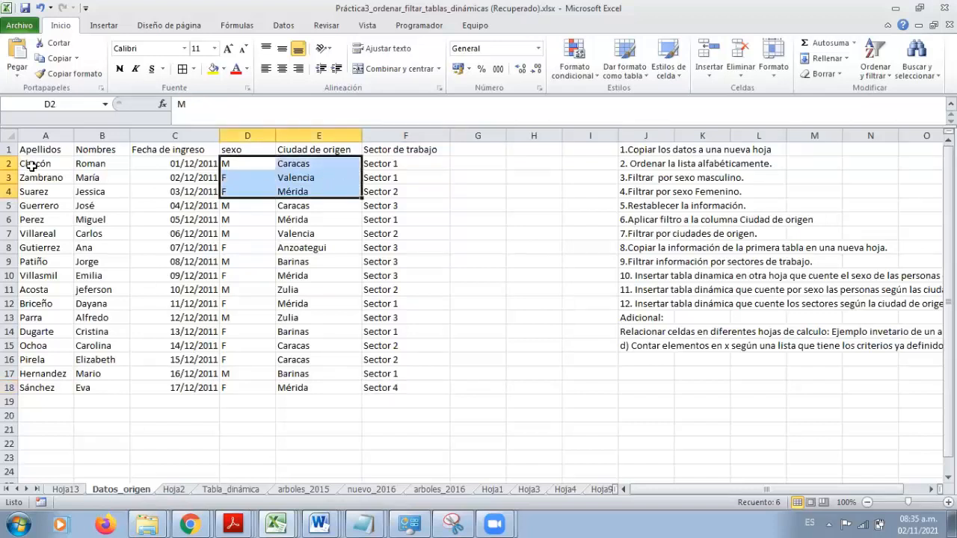
pyautogui.moveTo(23, 151); pyautogui.dragTo(435, 387)
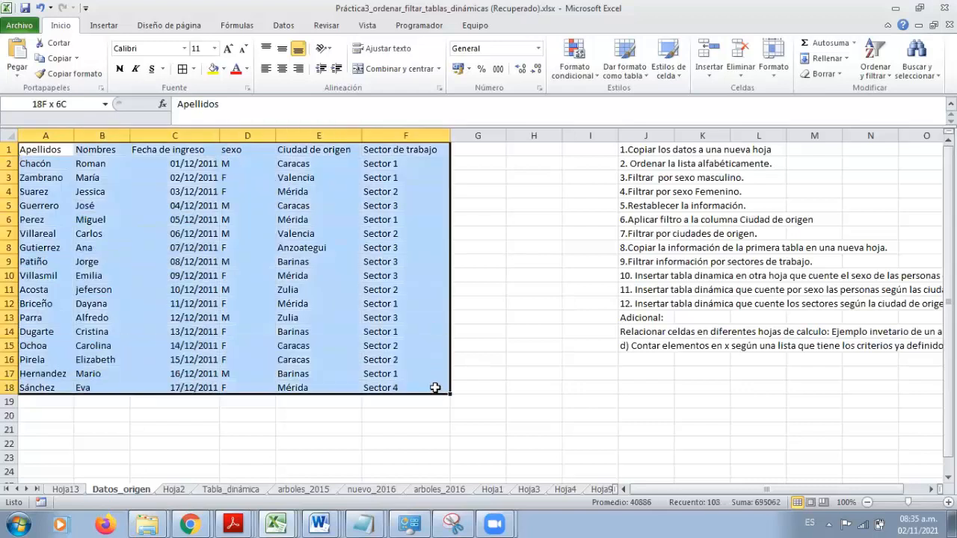
pyautogui.click(104, 26)
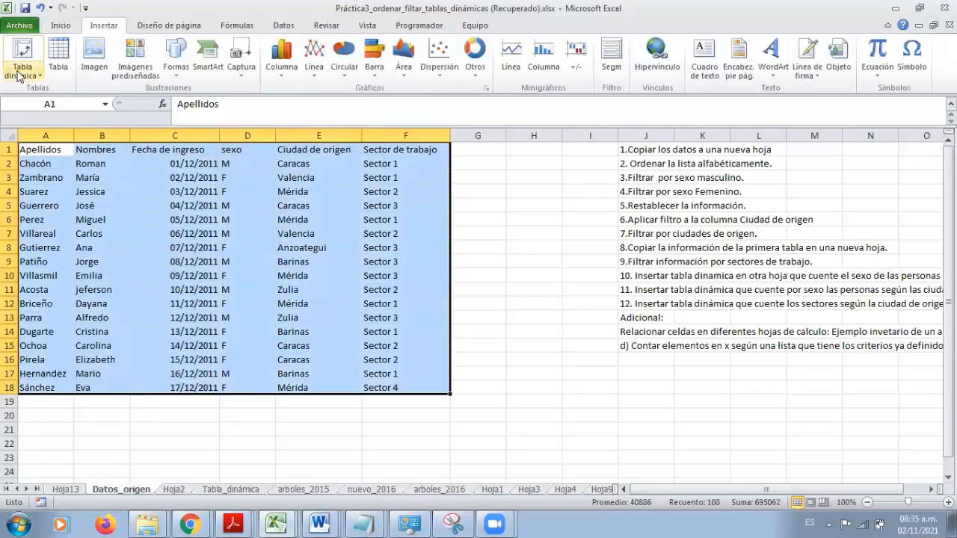
pyautogui.click(41, 79)
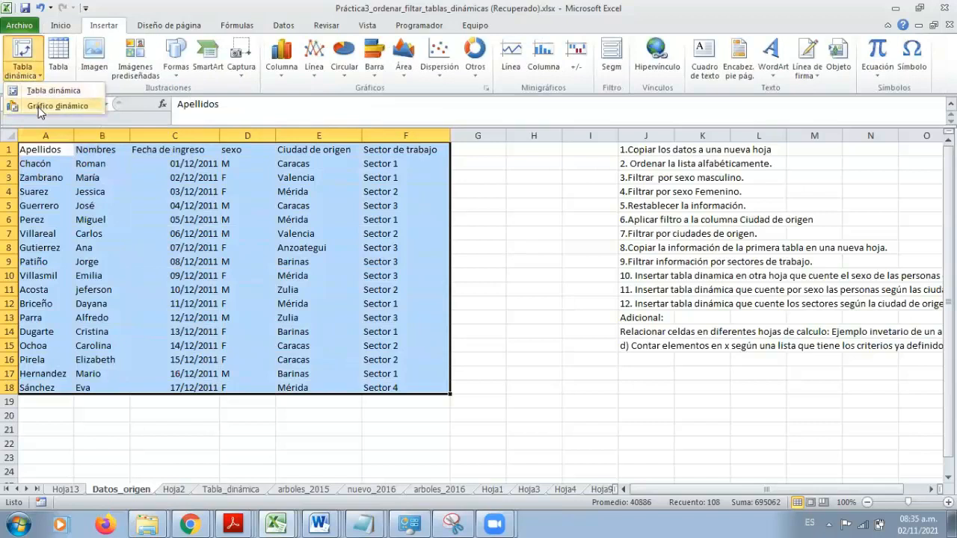
pyautogui.click(38, 107)
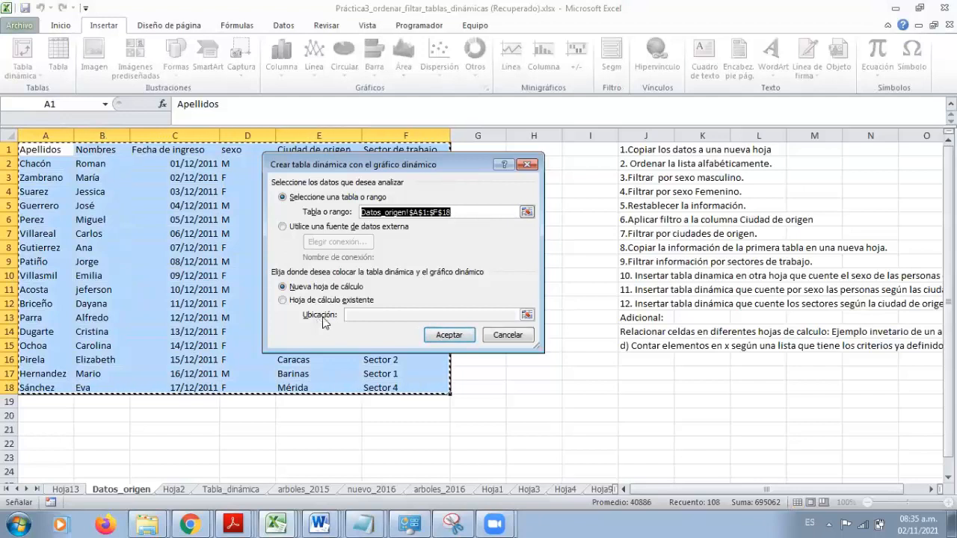
pyautogui.click(447, 335)
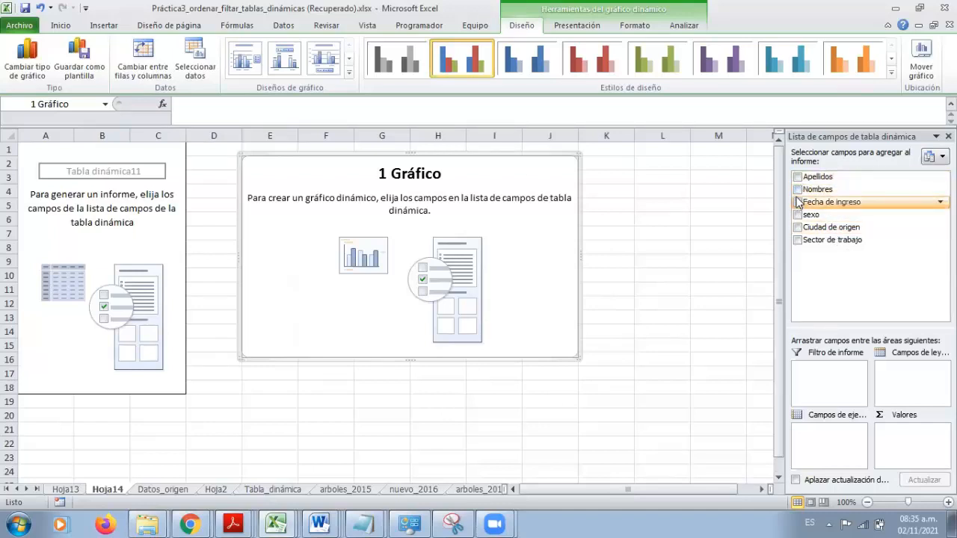
# Step: Set Ciudad de origen as the pivot chart's axis field, sexo as its legend field, and the count of sexo as its values
pyautogui.click(797, 228)
pyautogui.click(797, 216)
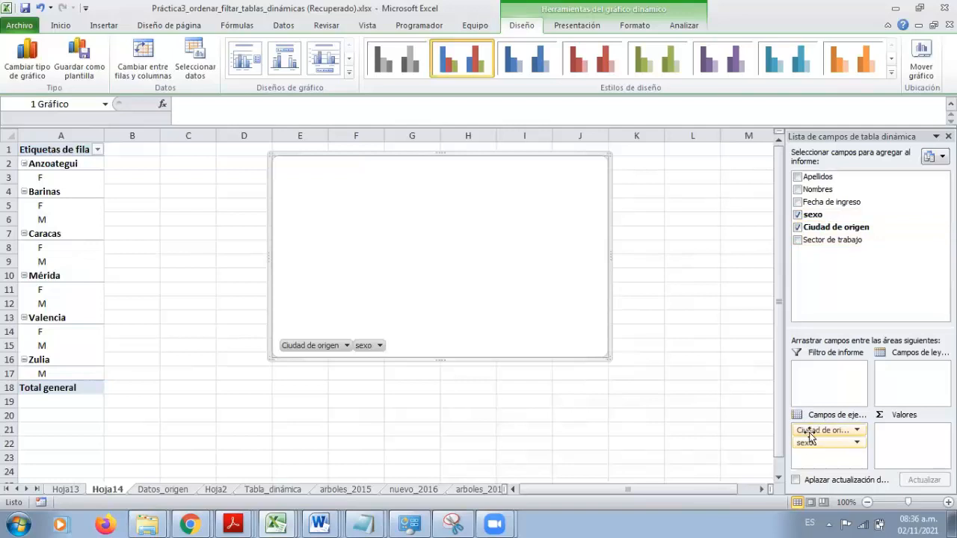
pyautogui.moveTo(803, 443); pyautogui.dragTo(888, 372)
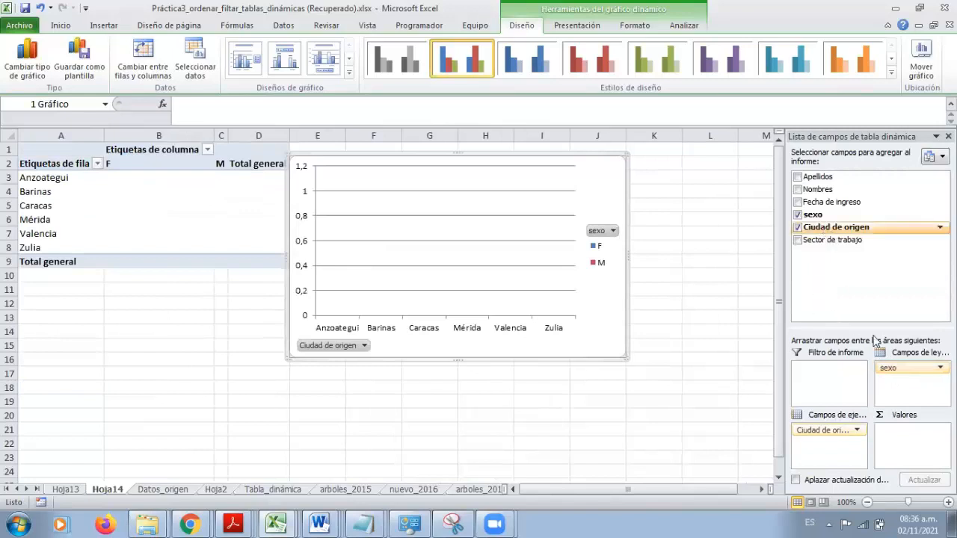
pyautogui.moveTo(813, 217); pyautogui.dragTo(888, 435)
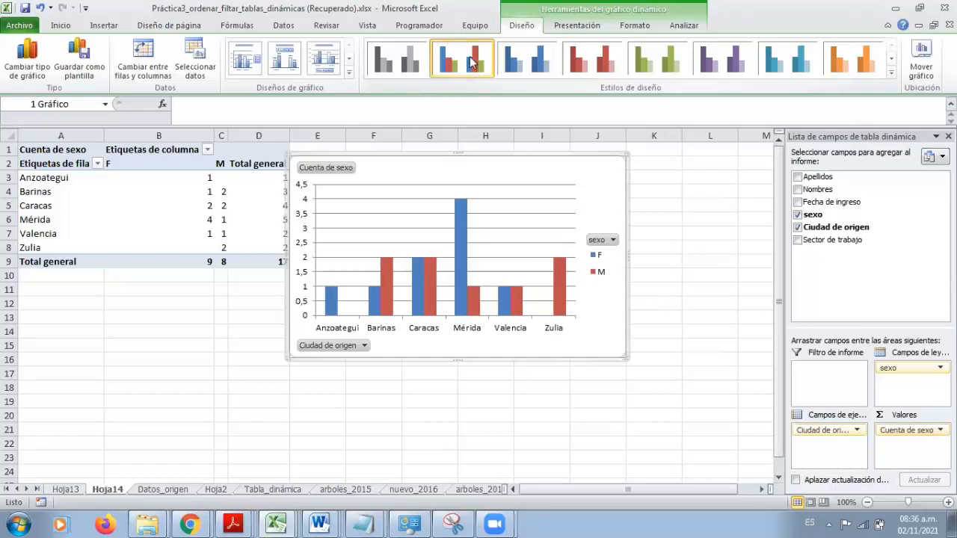
# Step: Change the pivot chart to the Cilindro 3D column type and enlarge the chart
pyautogui.click(22, 69)
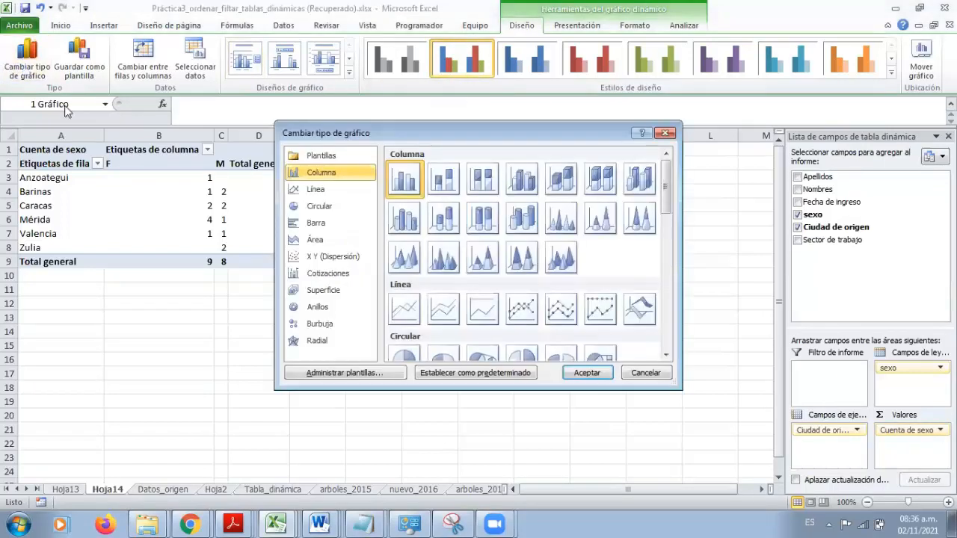
pyautogui.click(516, 234)
pyautogui.click(587, 372)
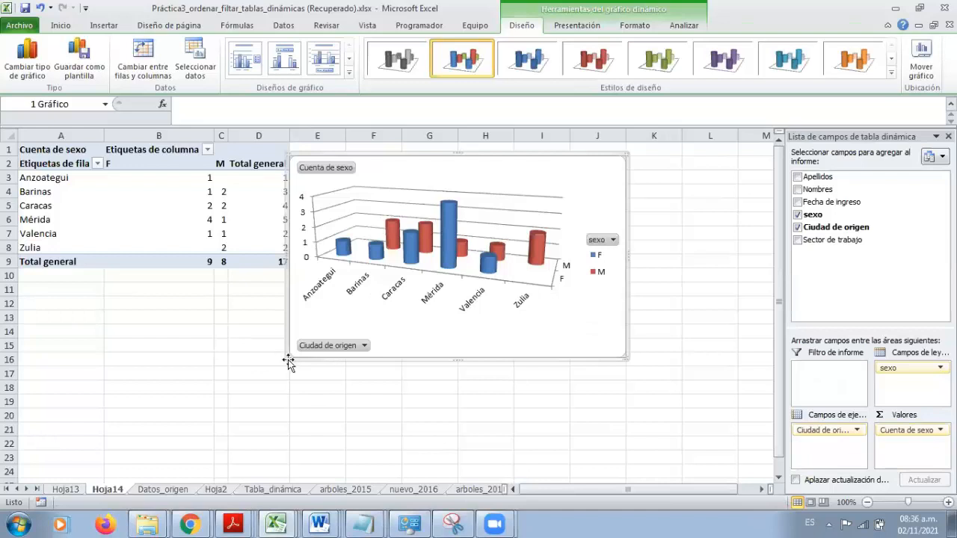
pyautogui.moveTo(288, 359); pyautogui.dragTo(200, 432)
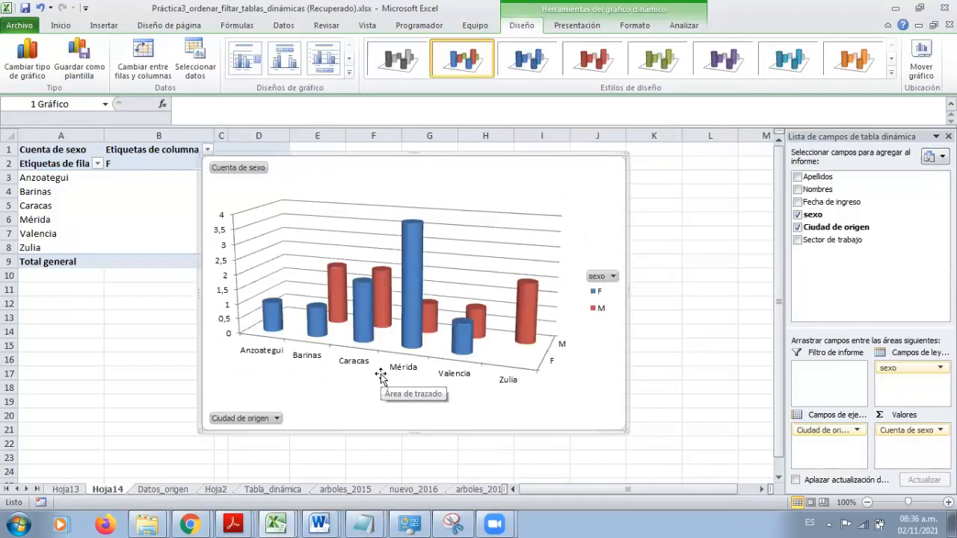
# Step: Change the pivot chart to a 3-D pie chart
pyautogui.click(27, 57)
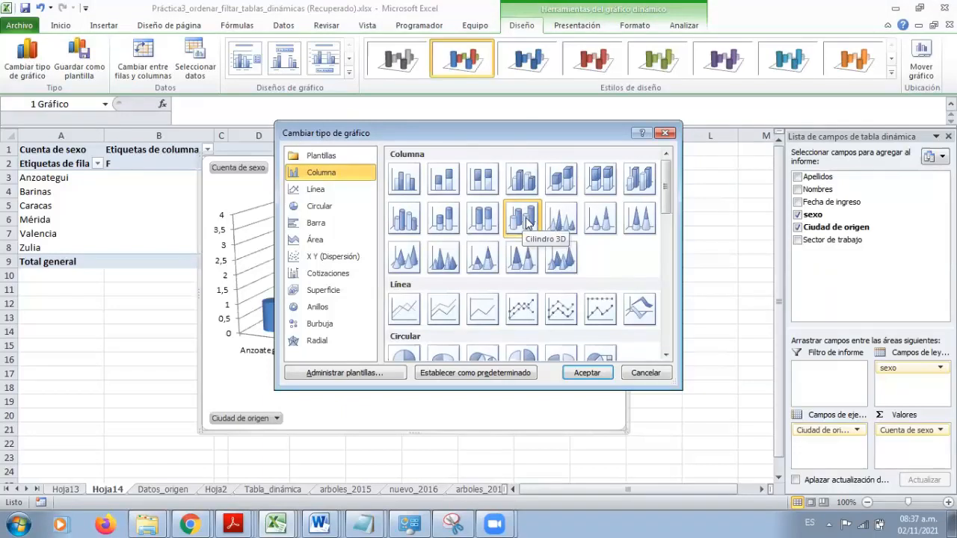
pyautogui.moveTo(666, 181); pyautogui.dragTo(665, 205)
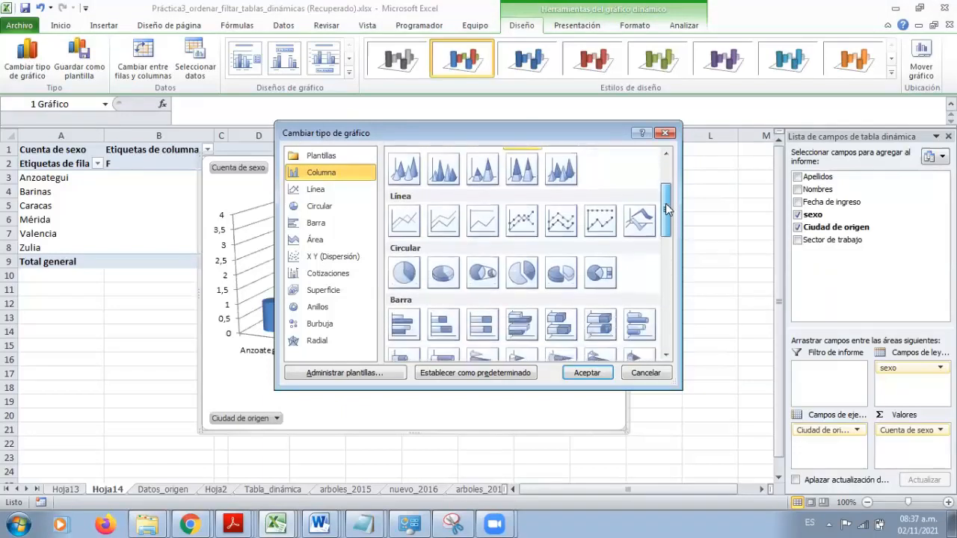
pyautogui.click(445, 282)
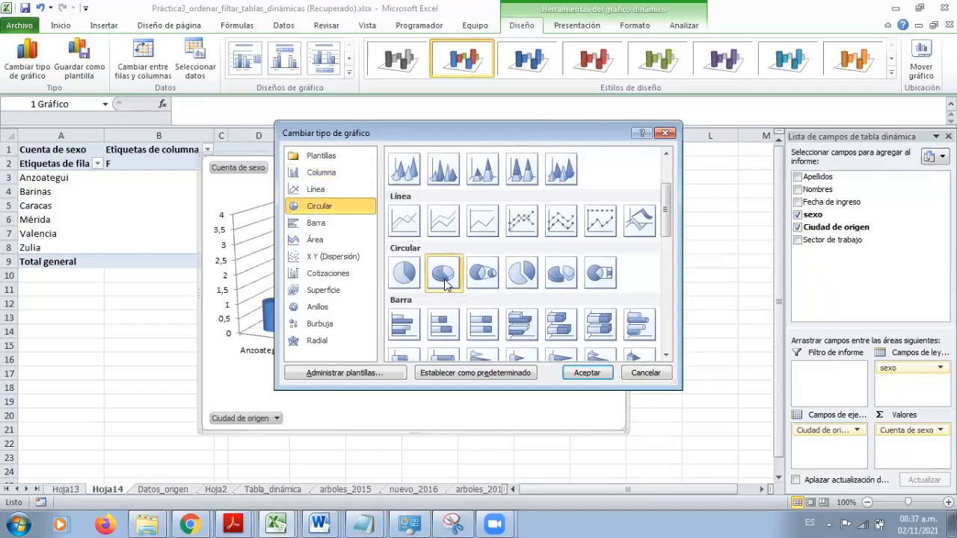
pyautogui.click(587, 373)
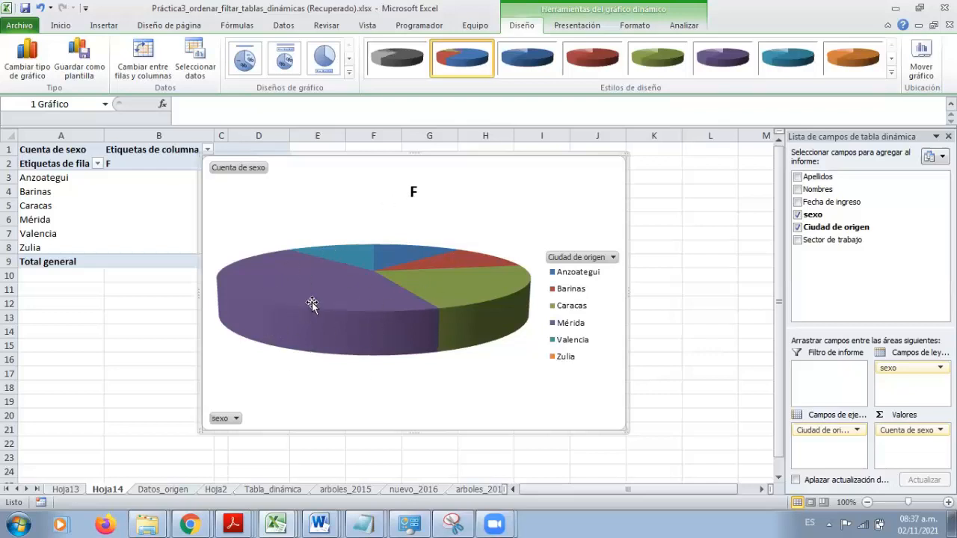
pyautogui.moveTo(312, 302)
# Step: Filter the pie chart's sexo field to show only M and inspect the Mérida slice
pyautogui.click(236, 421)
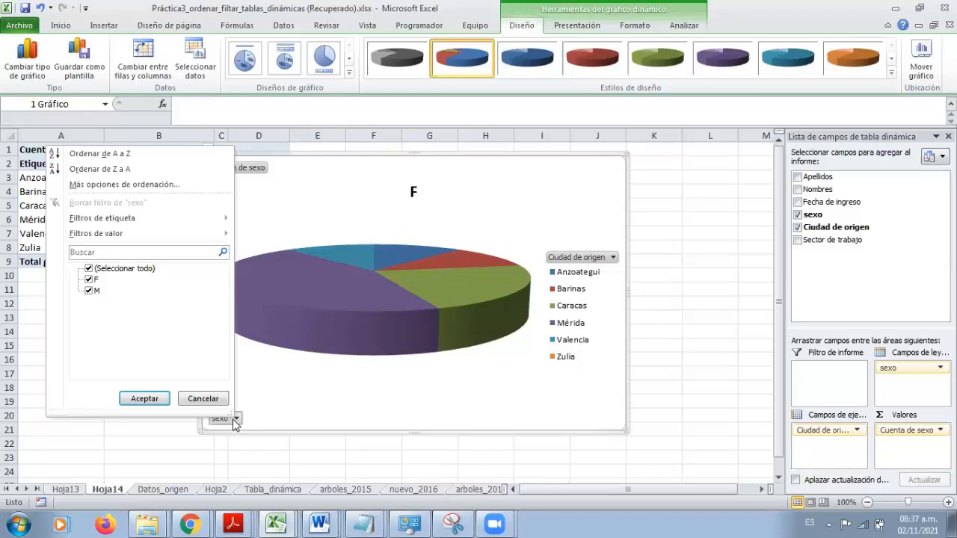
pyautogui.click(88, 291)
pyautogui.click(88, 279)
pyautogui.click(88, 291)
pyautogui.click(143, 400)
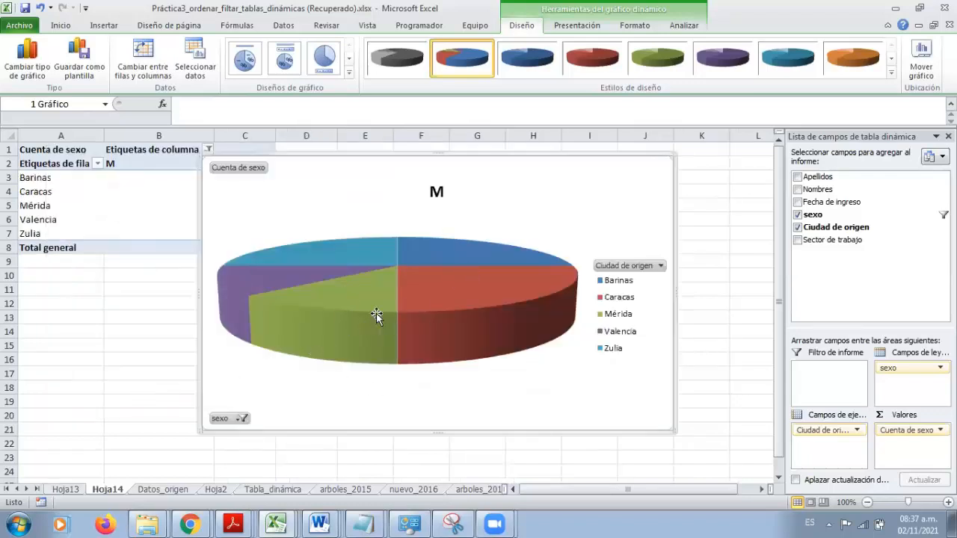
pyautogui.moveTo(376, 313)
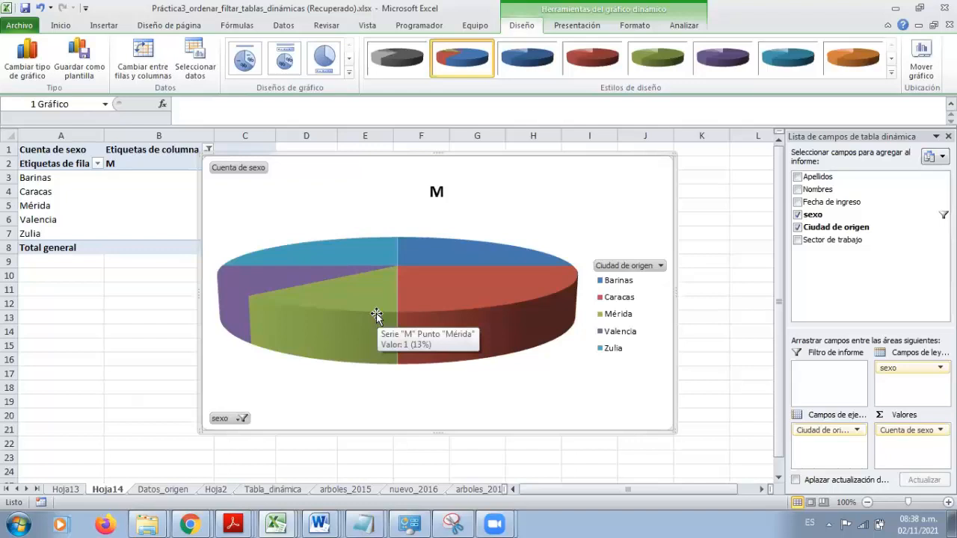
# Step: Switch the pie chart's sexo filter to show only F
pyautogui.click(242, 419)
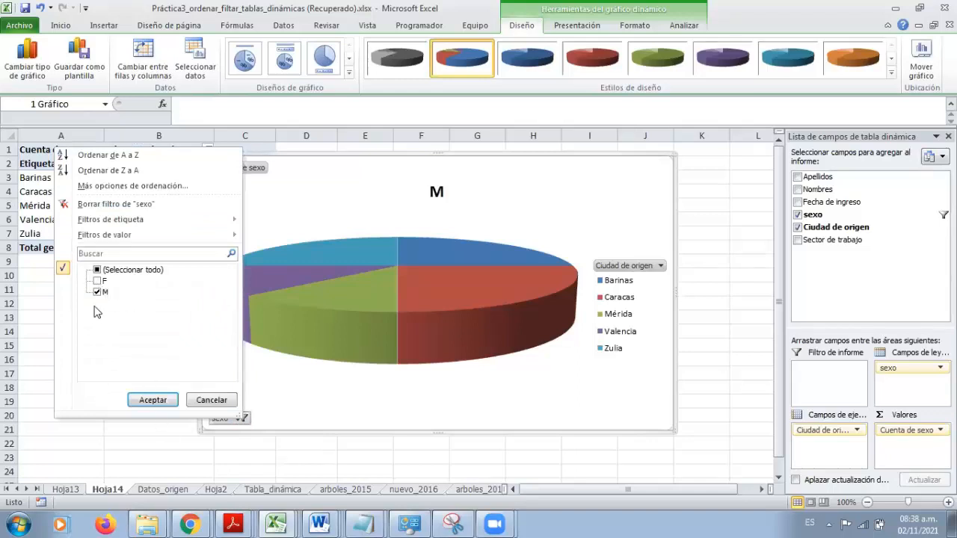
pyautogui.click(96, 280)
pyautogui.click(96, 292)
pyautogui.click(150, 399)
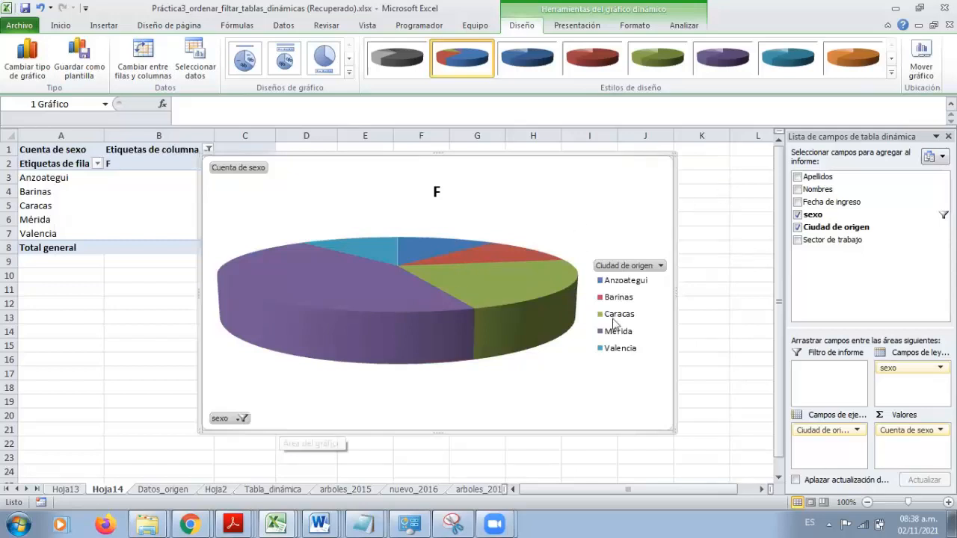
# Step: Filter the chart's Ciudad de origen field to only Barinas, Caracas and Mérida by excluding Anzoategui, Valencia and Zulia
pyautogui.click(662, 267)
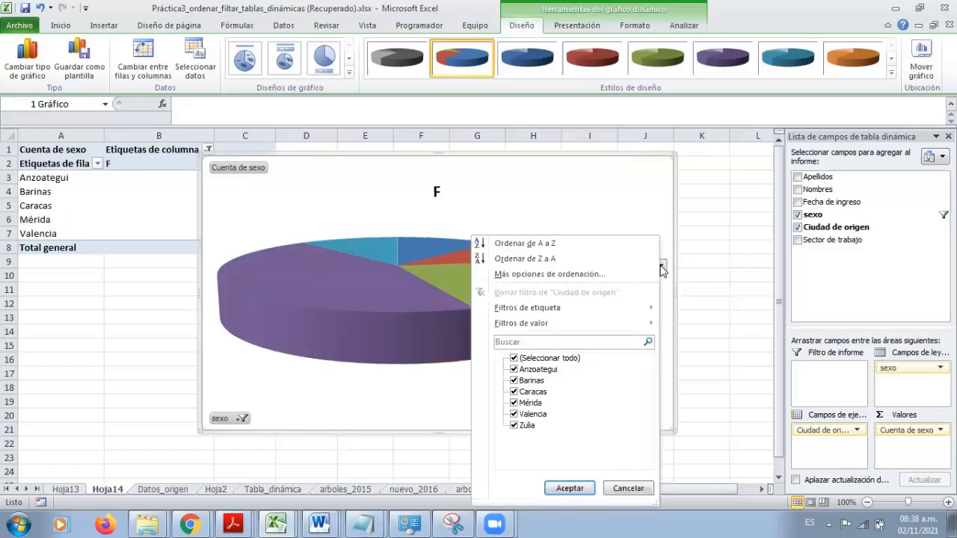
pyautogui.click(513, 370)
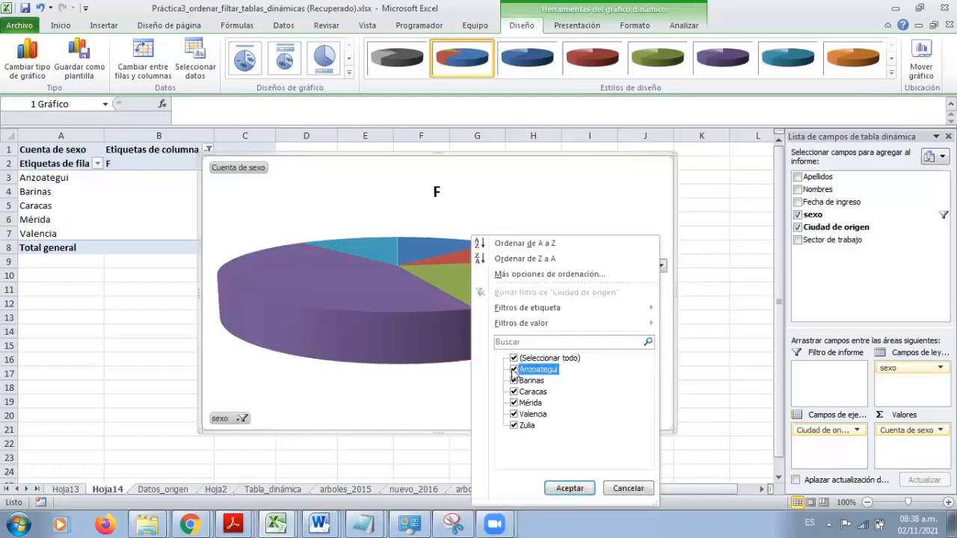
pyautogui.click(514, 414)
pyautogui.click(513, 425)
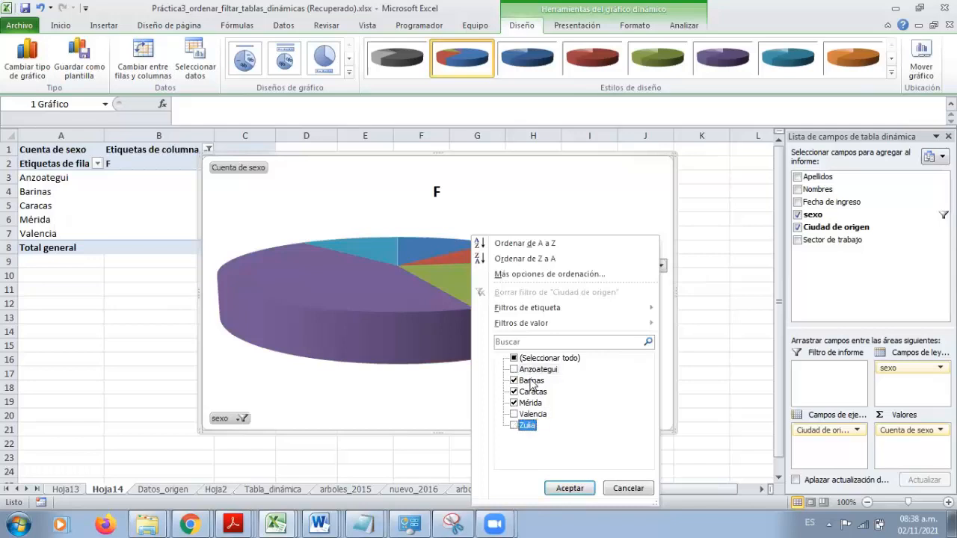
pyautogui.click(574, 490)
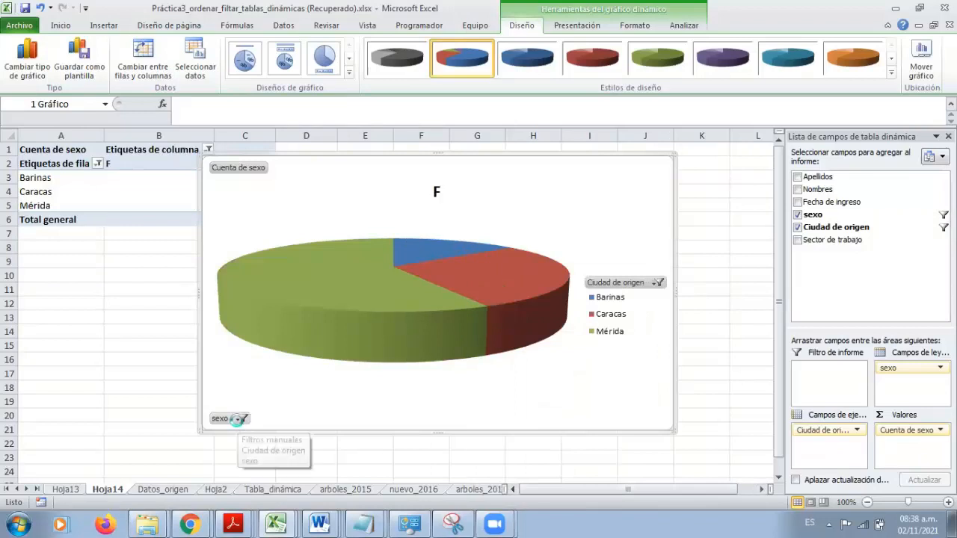
# Step: Set the sexo filter to show only M for the three remaining cities
pyautogui.click(239, 419)
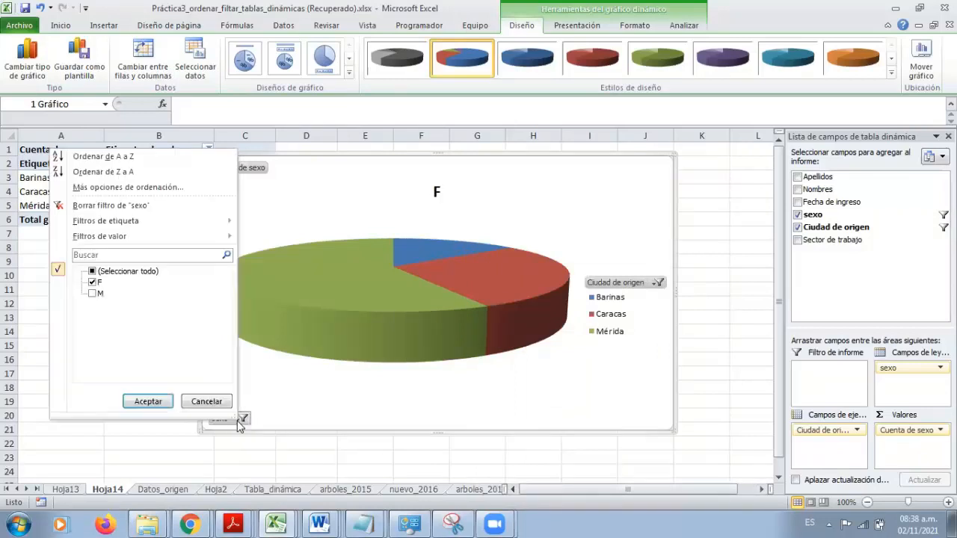
pyautogui.click(92, 293)
pyautogui.click(92, 282)
pyautogui.click(147, 402)
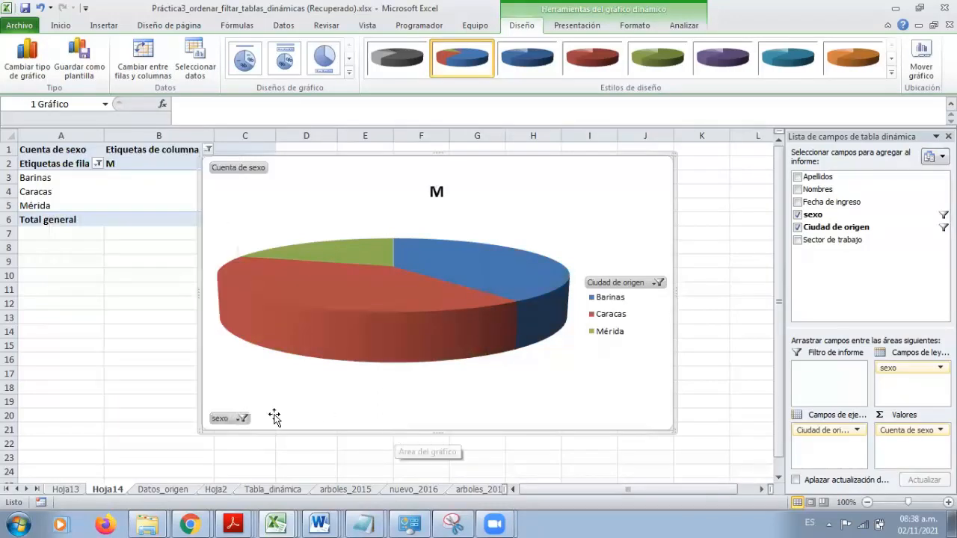
# Step: Include F alongside M in the pie chart's sexo filter for the three remaining cities
pyautogui.click(244, 419)
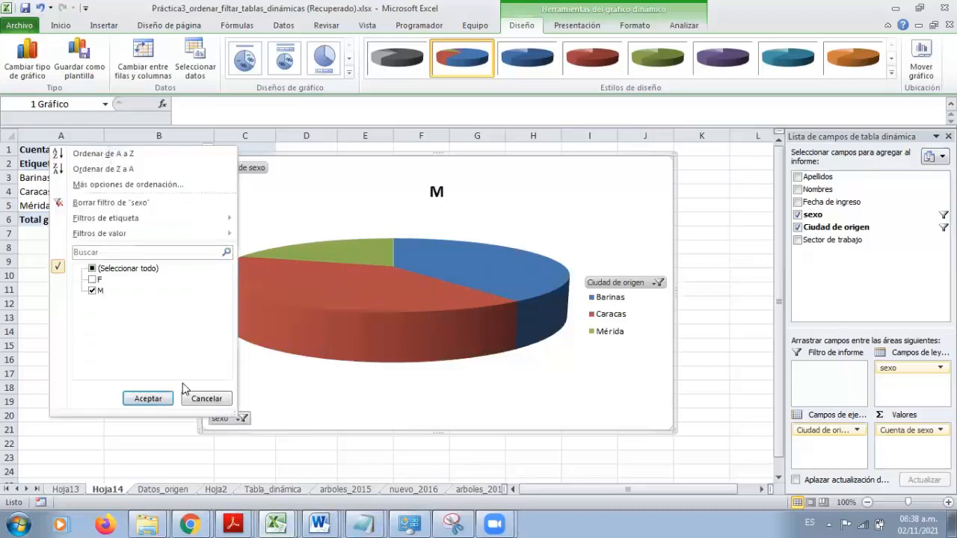
pyautogui.click(91, 282)
pyautogui.click(133, 397)
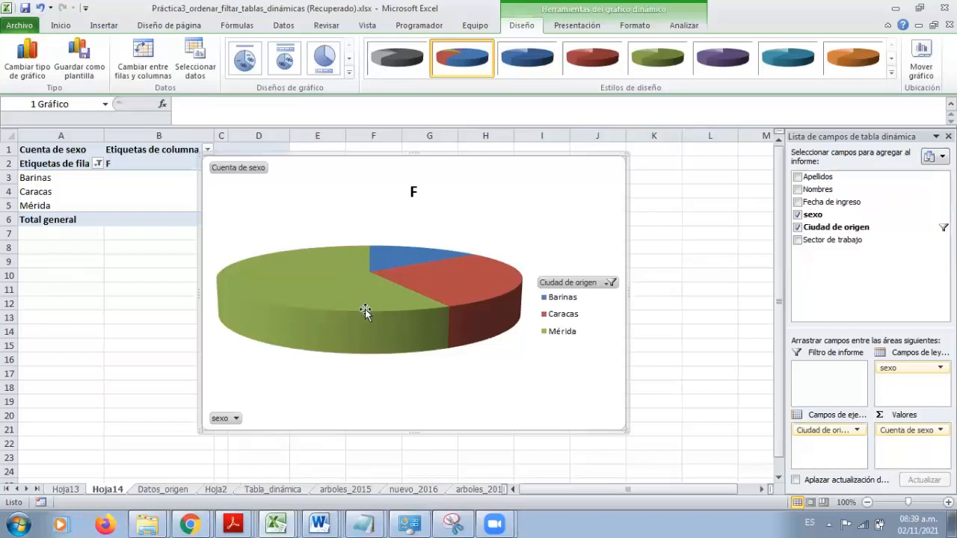
pyautogui.moveTo(322, 339)
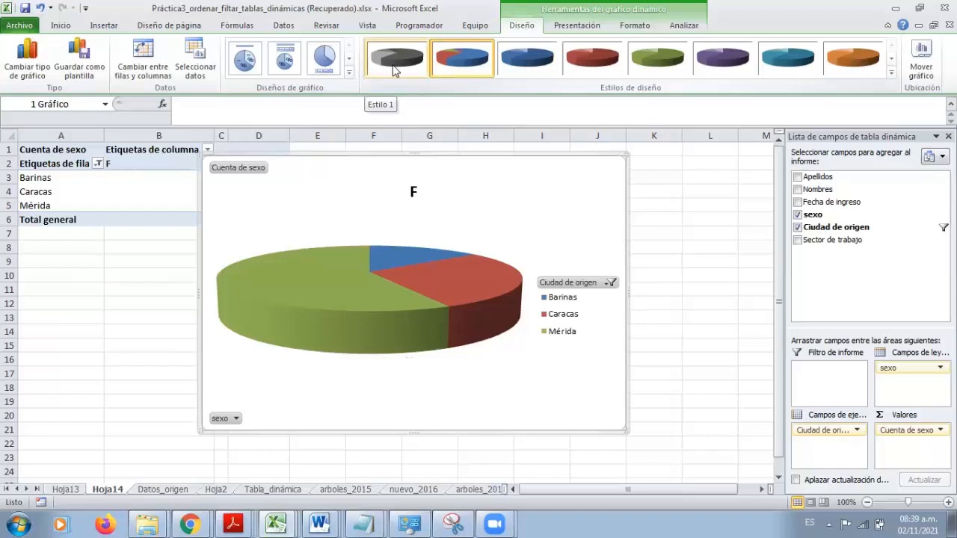
# Step: Change the pivot chart's type from 3-D pie to clustered column
pyautogui.click(25, 74)
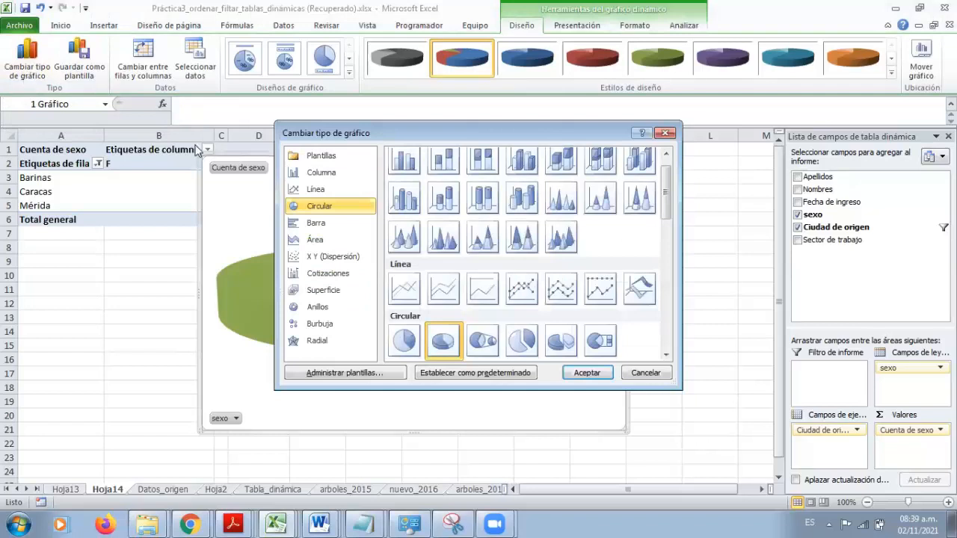
pyautogui.click(404, 161)
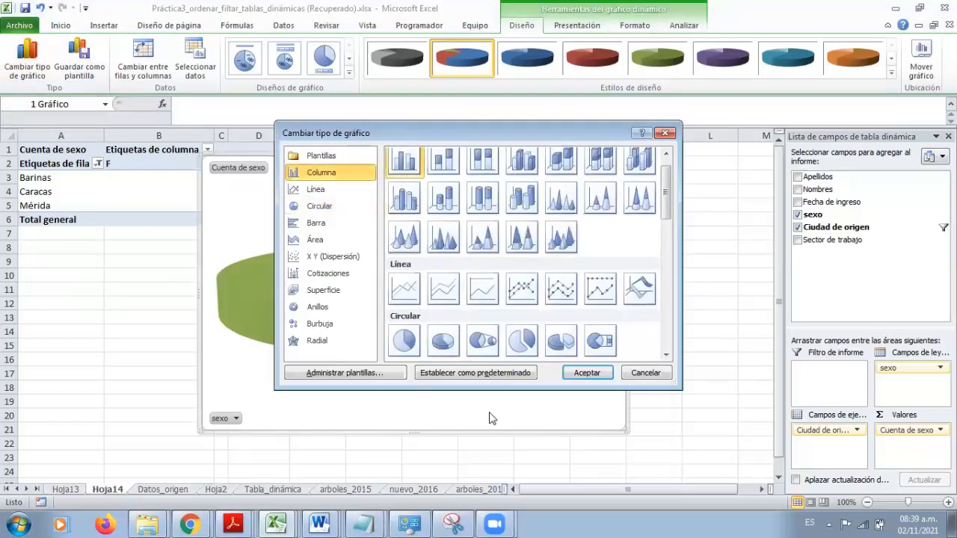
pyautogui.click(588, 373)
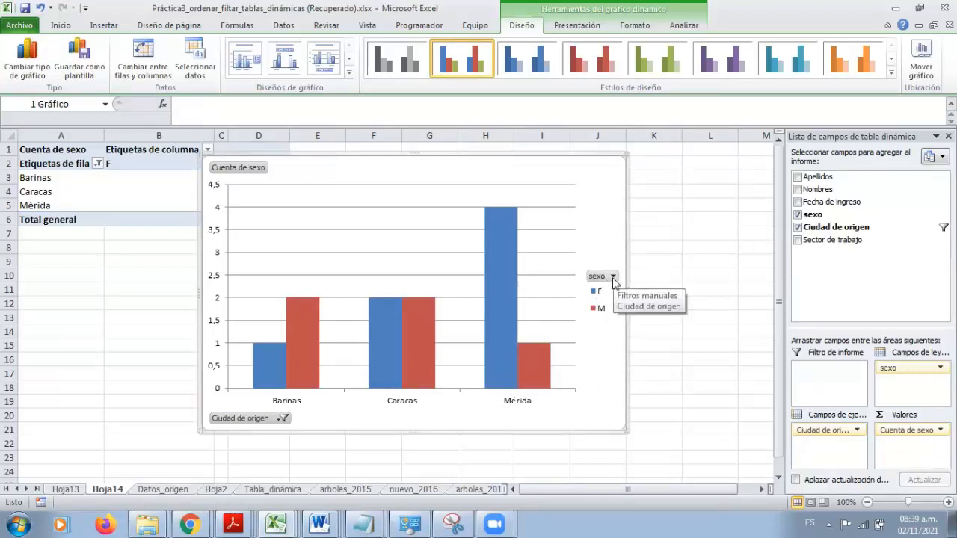
# Step: Restore all cities in the column chart's Ciudad de origen filter
pyautogui.click(282, 419)
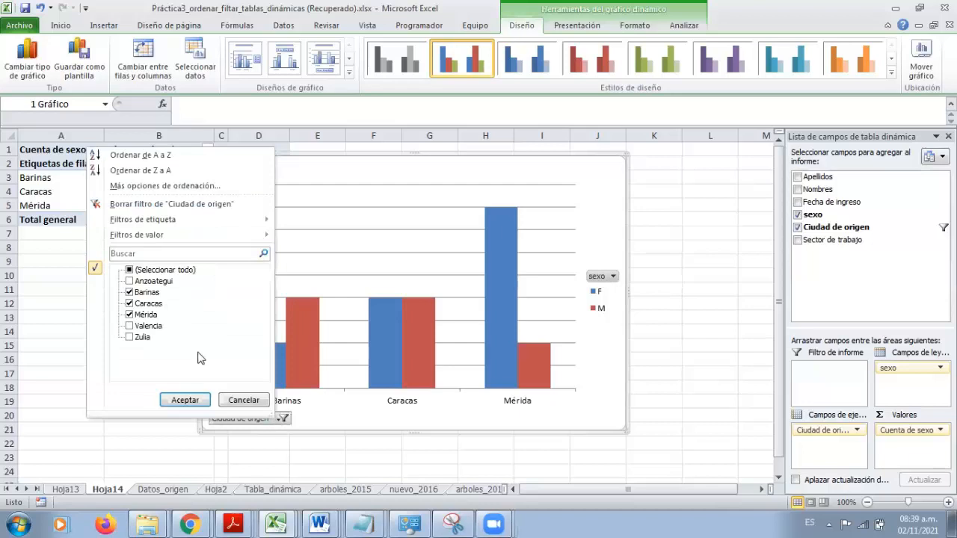
pyautogui.click(129, 269)
pyautogui.click(185, 400)
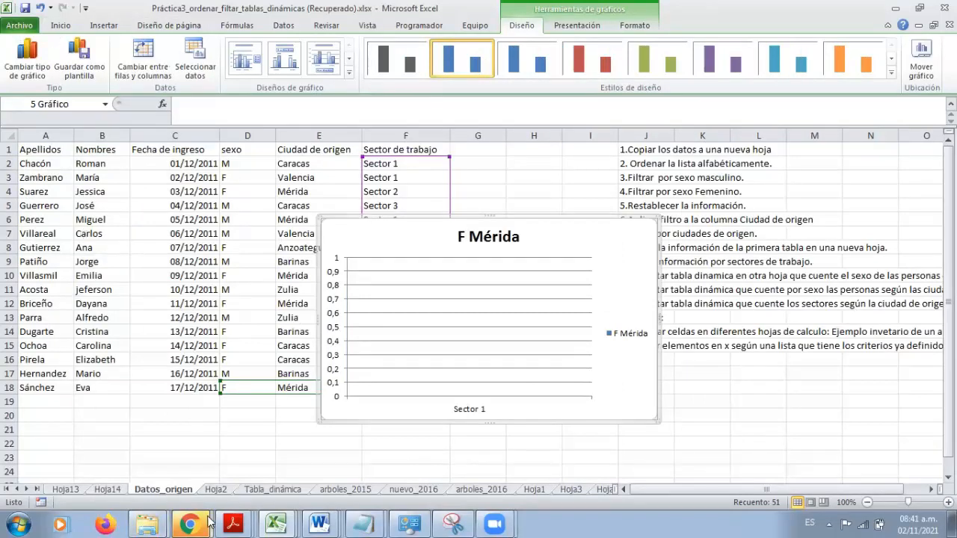
# Step: Insert a 3-D pie chart from the tree quantities in A1:B5 of the arboles_2015 sheet
pyautogui.moveTo(199, 522)
pyautogui.click(336, 491)
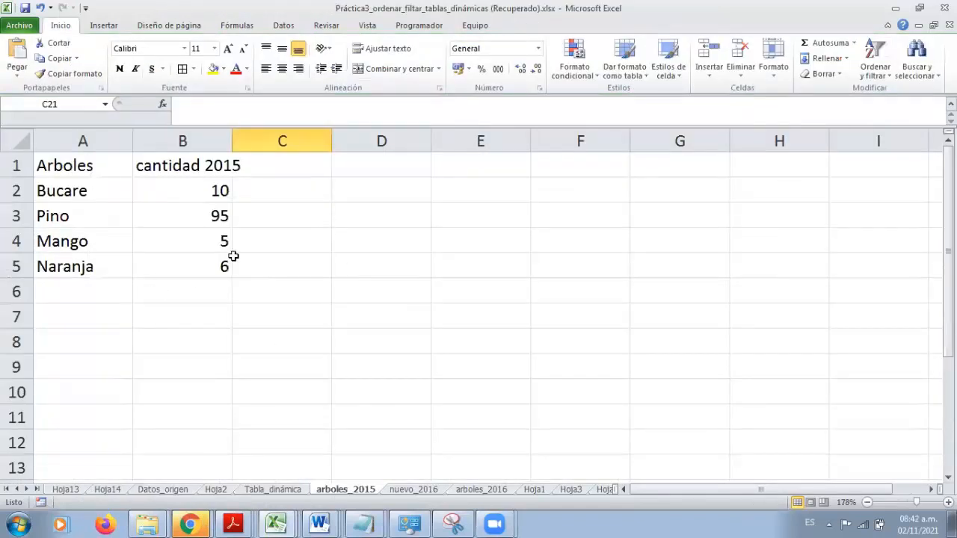
pyautogui.moveTo(62, 166); pyautogui.dragTo(183, 262)
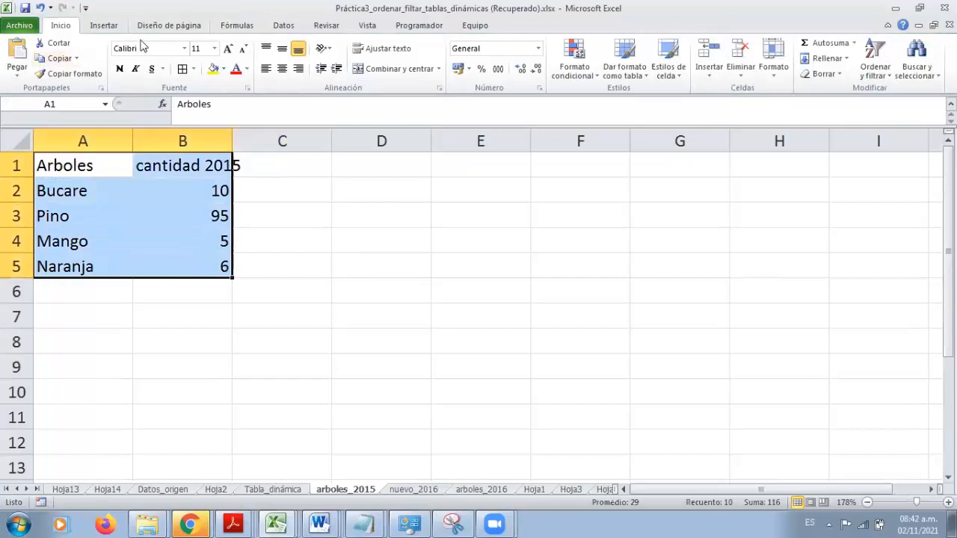
pyautogui.click(277, 26)
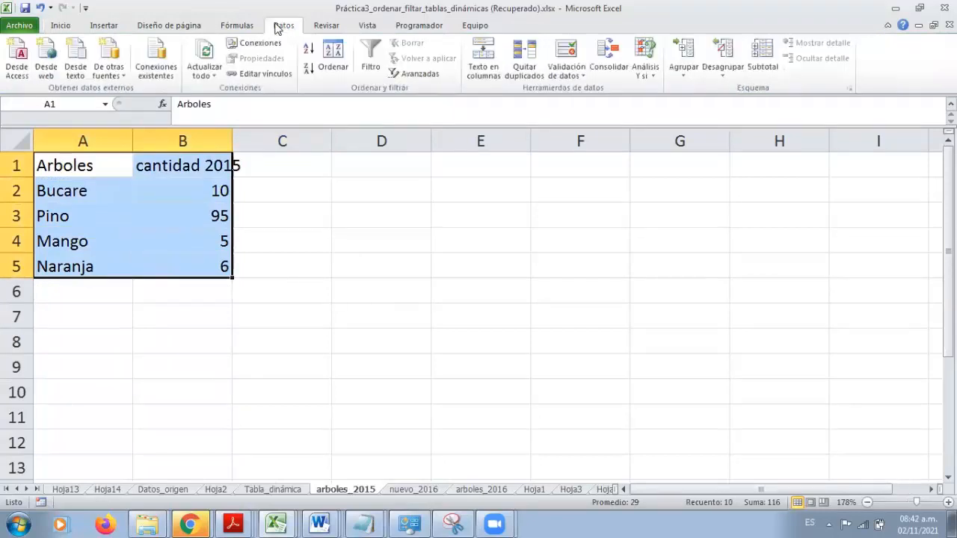
pyautogui.click(103, 26)
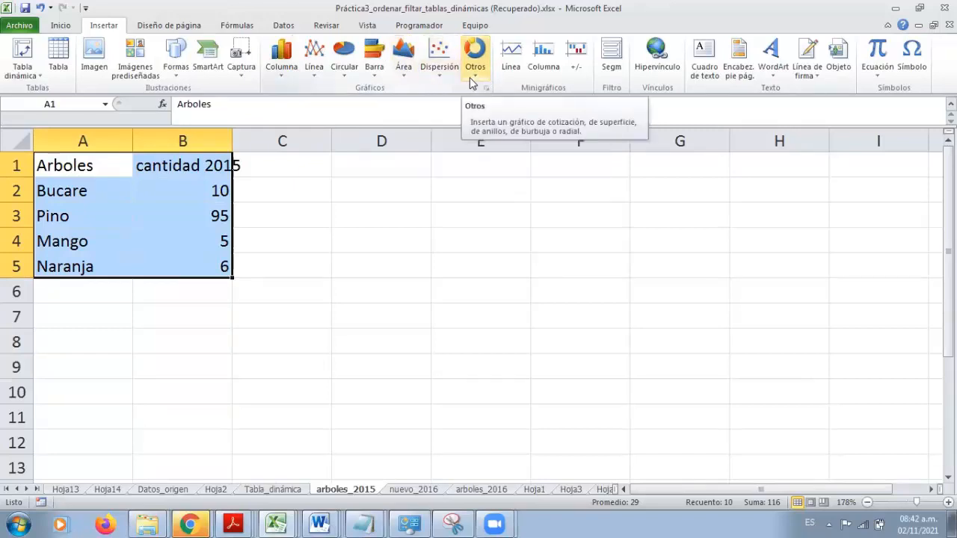
pyautogui.click(472, 58)
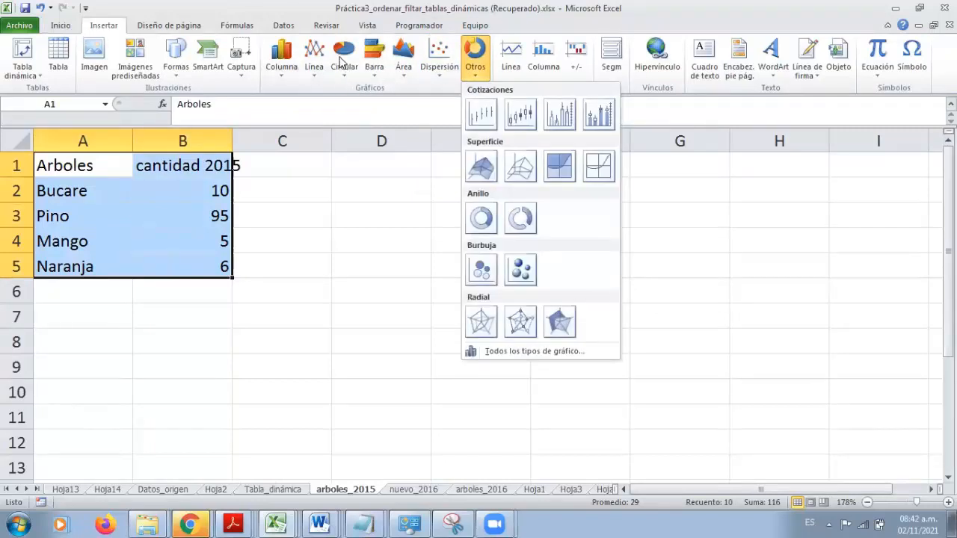
pyautogui.click(342, 60)
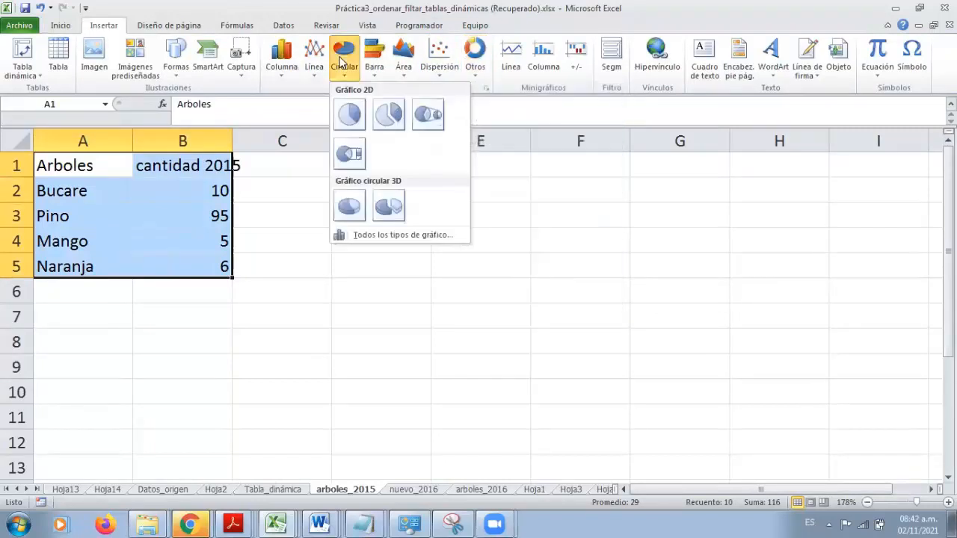
pyautogui.click(350, 209)
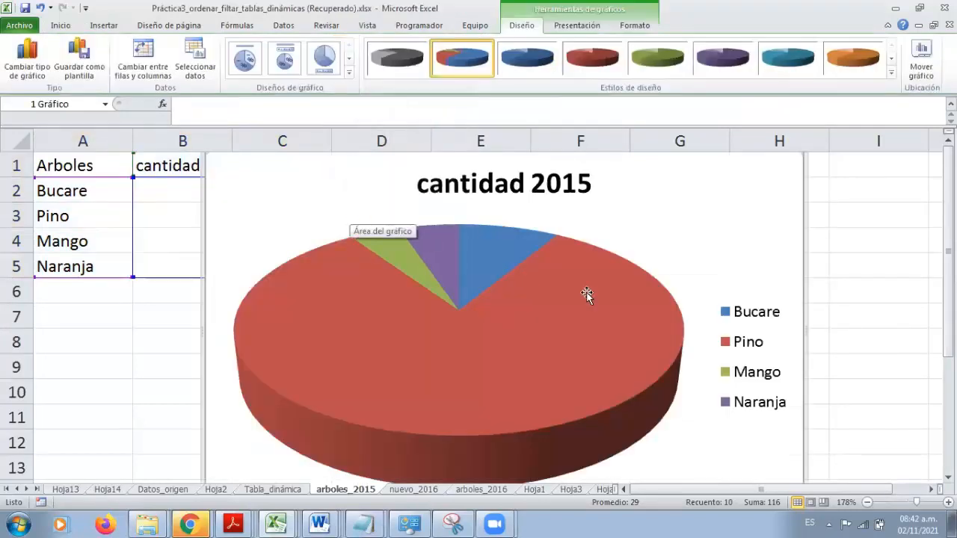
# Step: Try the pie chart layout with category names and percentages, and the one with a legend above the pie and percentages
pyautogui.moveTo(948, 196)
pyautogui.mouseDown()
pyautogui.moveTo(948, 209)
pyautogui.moveTo(948, 198)
pyautogui.mouseUp()
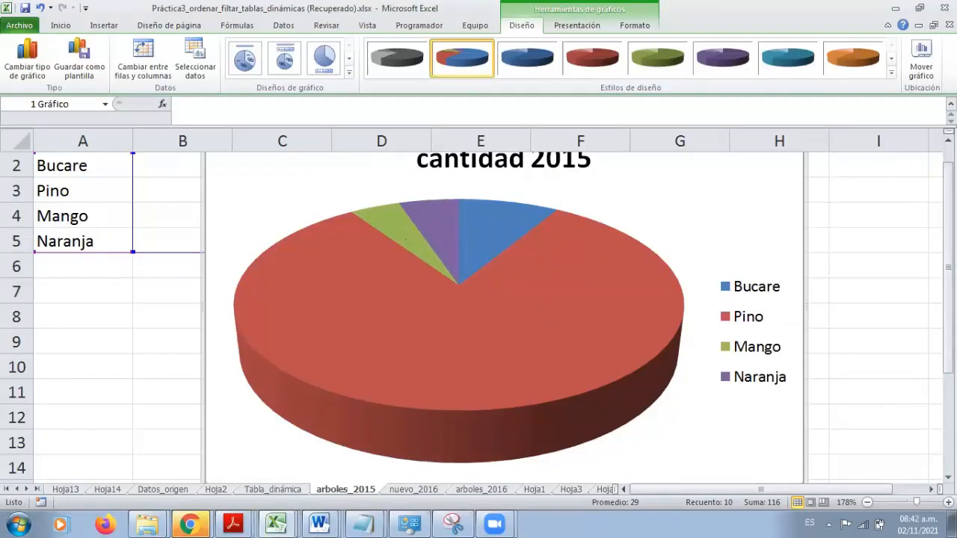
pyautogui.click(247, 64)
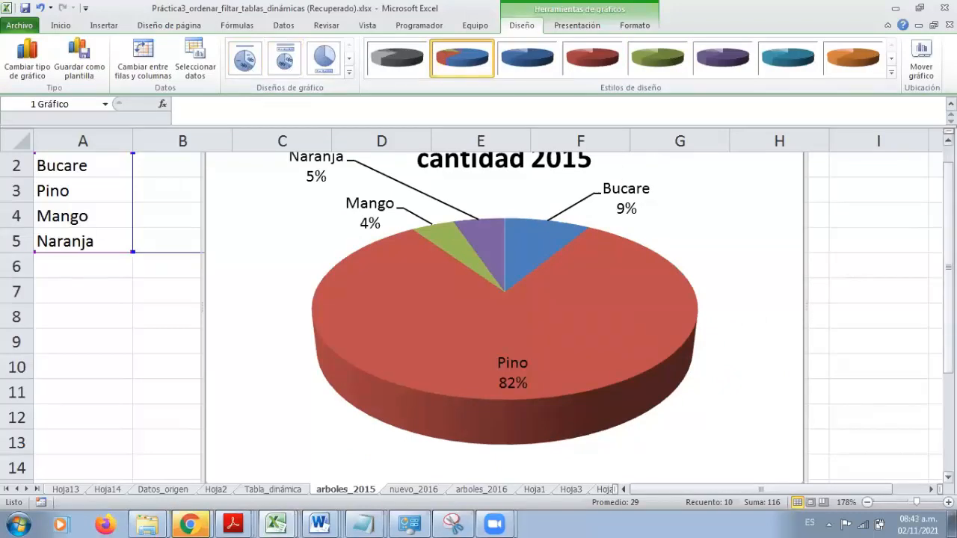
pyautogui.moveTo(948, 220); pyautogui.dragTo(948, 203)
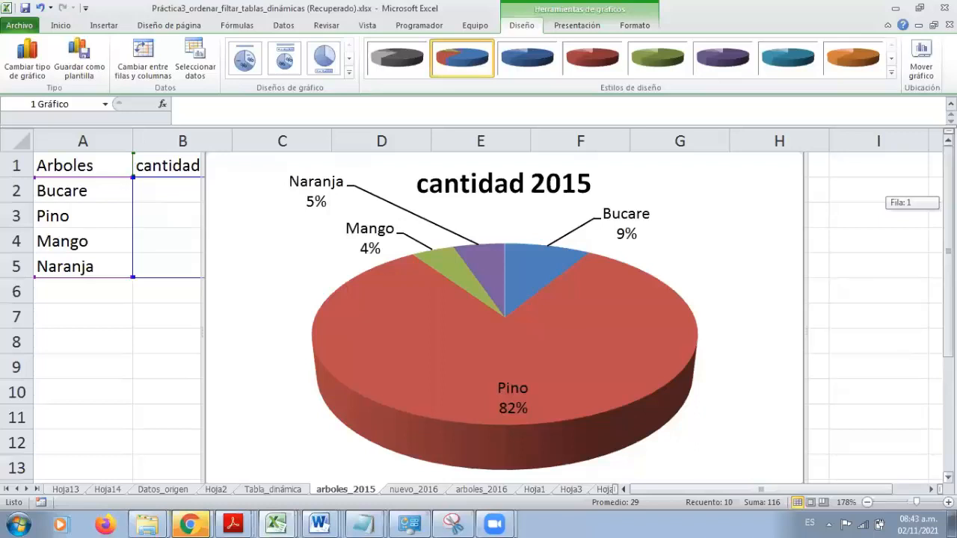
pyautogui.click(280, 66)
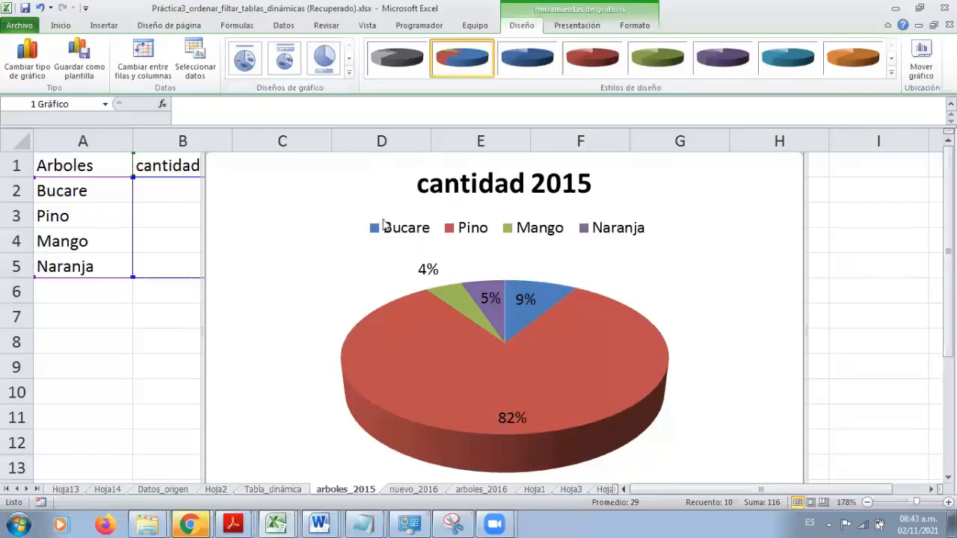
pyautogui.click(350, 63)
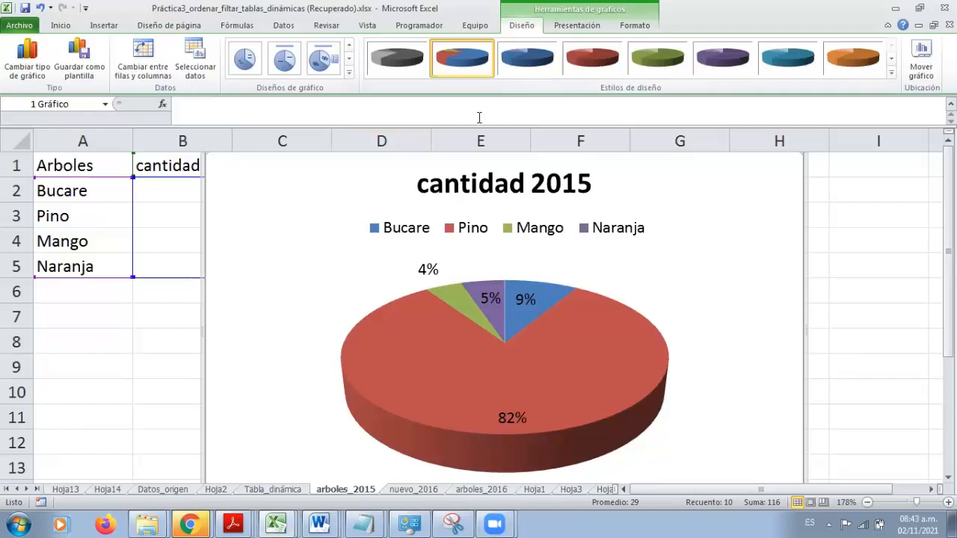
# Step: Examine the design, layout and formatting tools offered while the pie chart is selected, deselecting and reselecting the chart
pyautogui.click(580, 28)
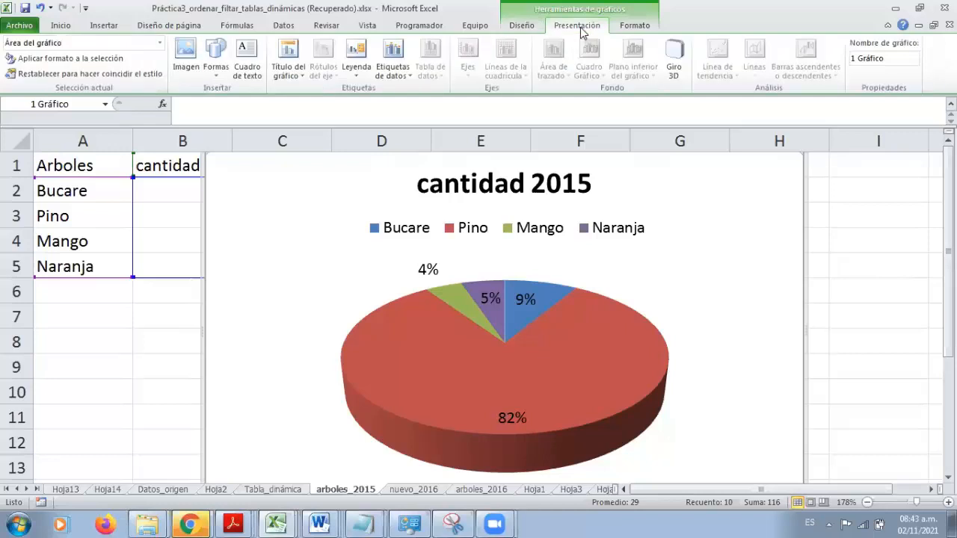
pyautogui.click(628, 34)
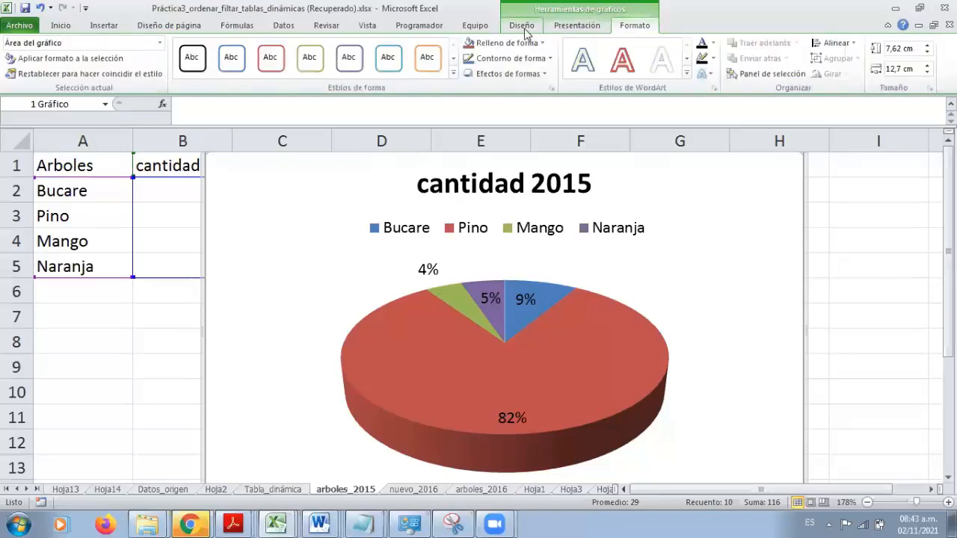
pyautogui.click(528, 29)
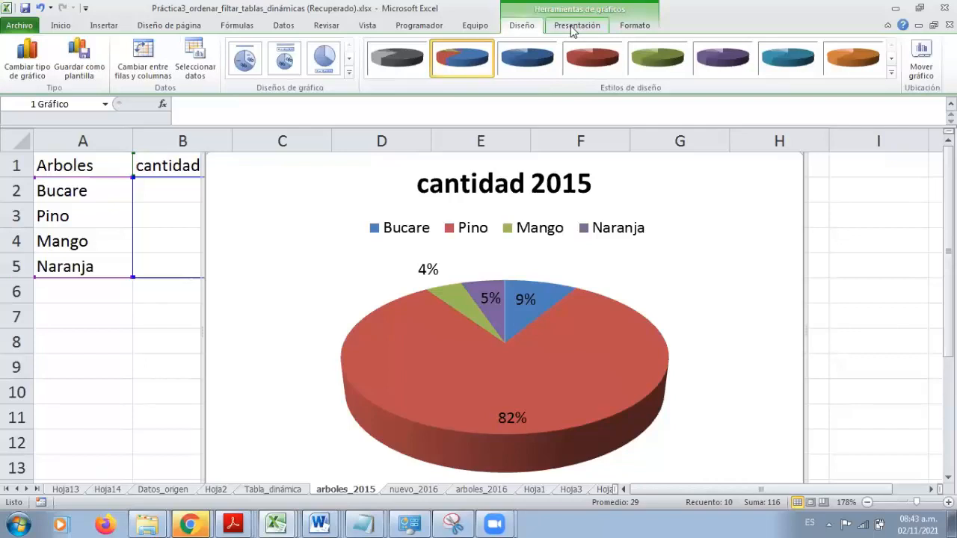
pyautogui.click(575, 27)
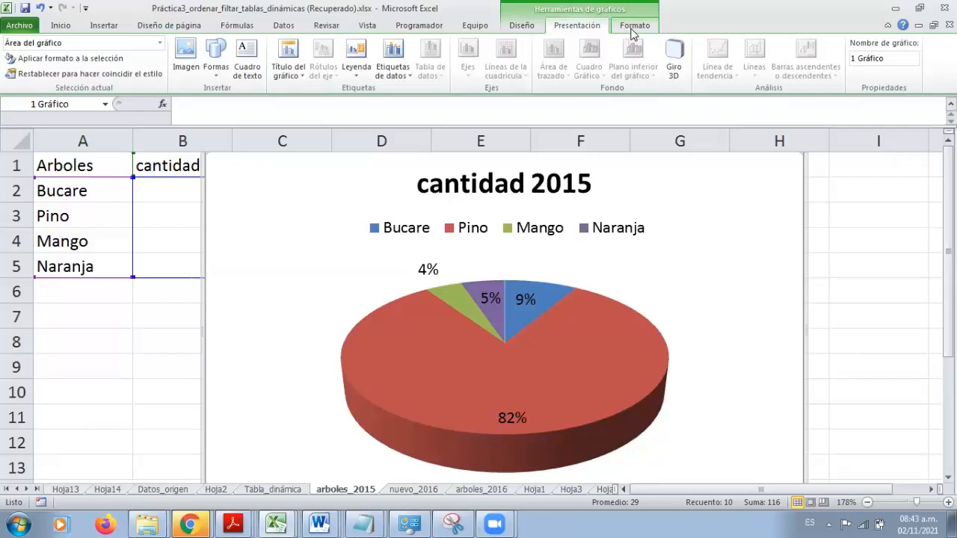
pyautogui.click(633, 28)
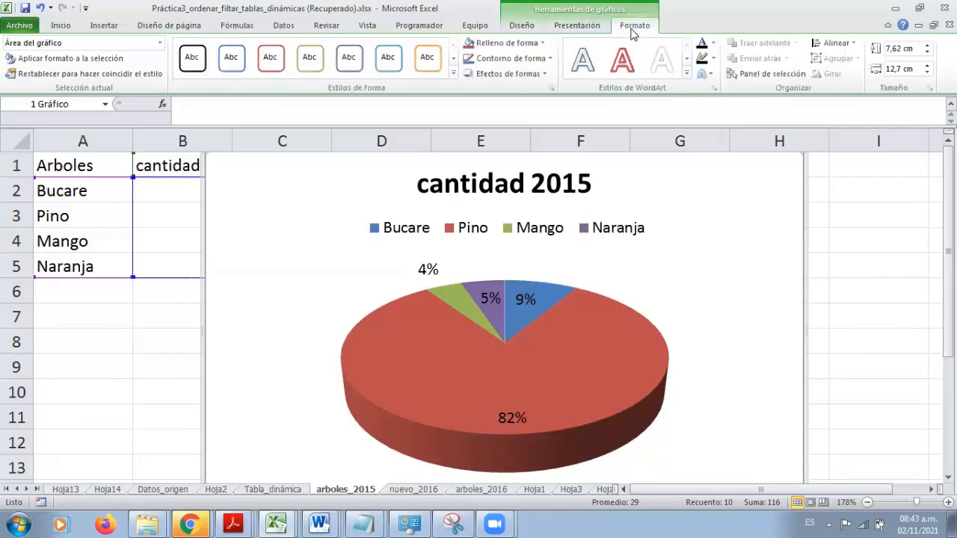
pyautogui.click(65, 366)
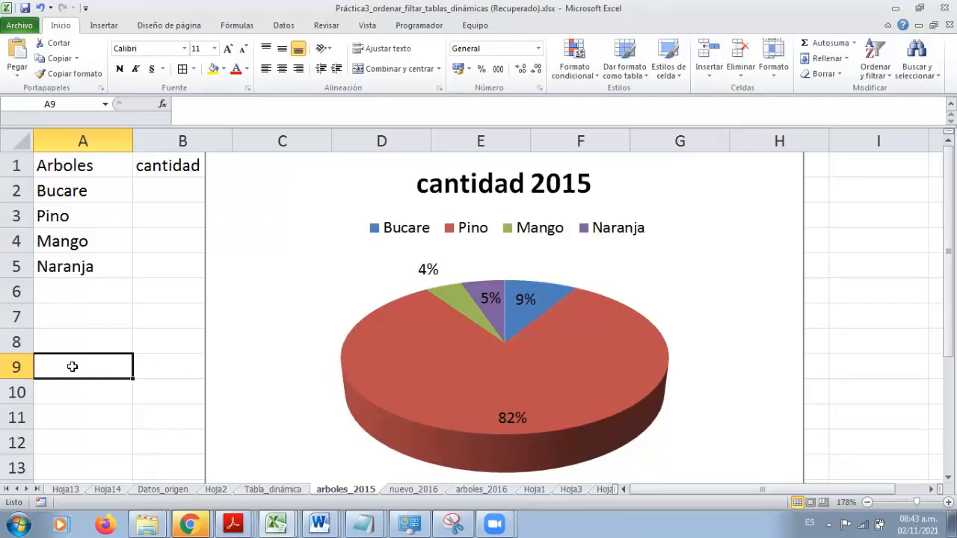
pyautogui.click(282, 364)
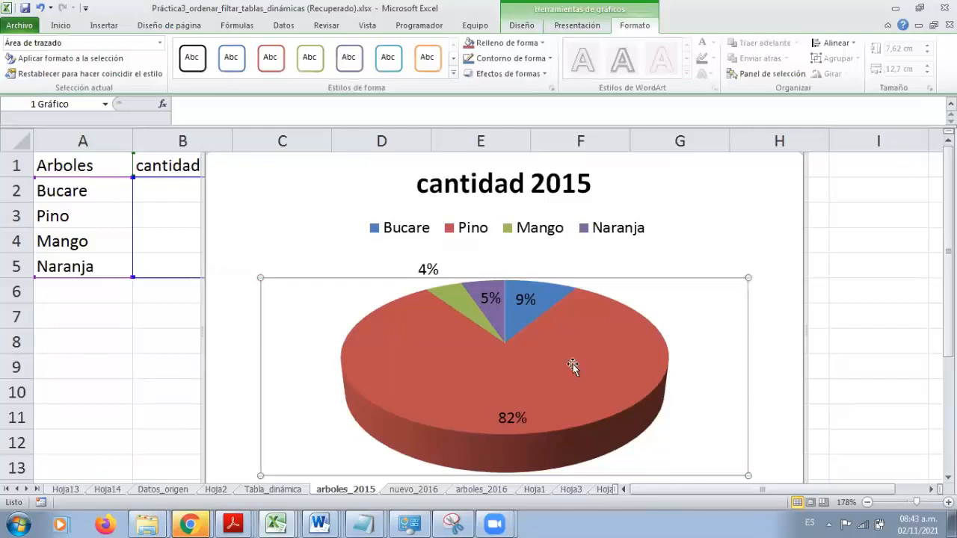
pyautogui.click(782, 204)
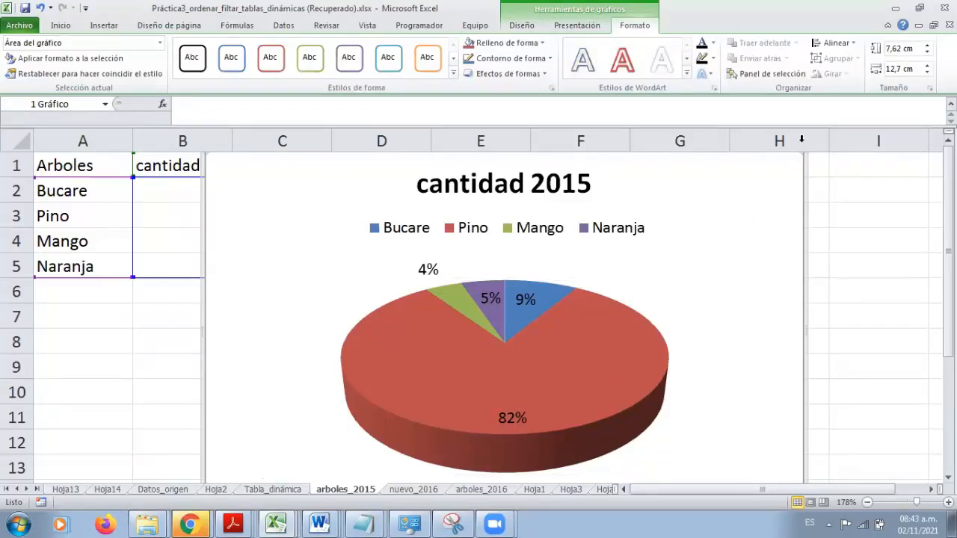
# Step: Compare further pie chart layouts and apply the one without a title or data labels and with the legend below the pie
pyautogui.click(521, 26)
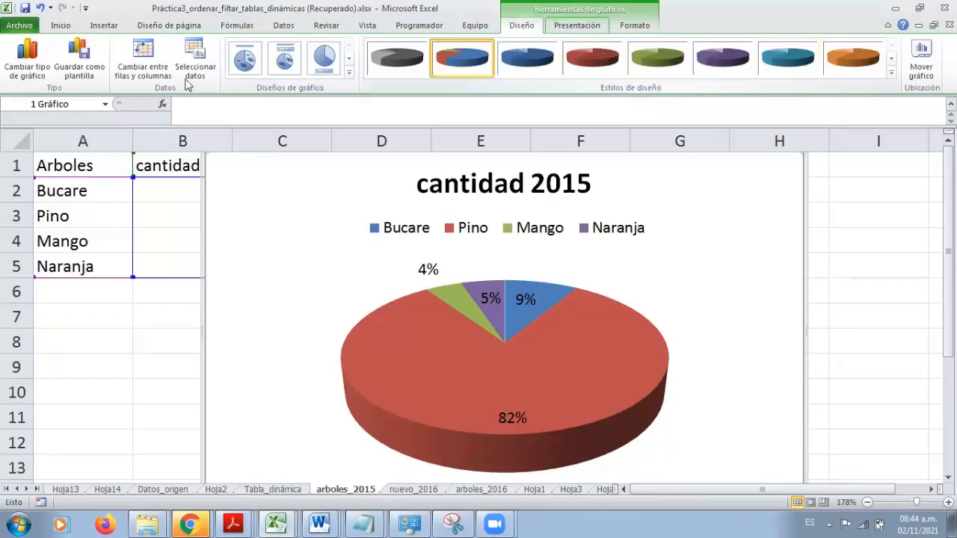
pyautogui.click(347, 60)
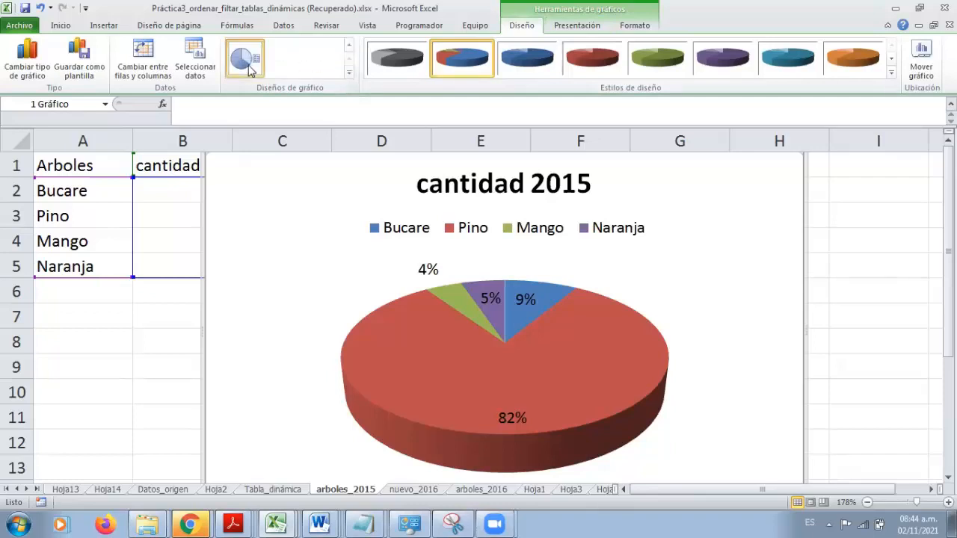
pyautogui.click(249, 65)
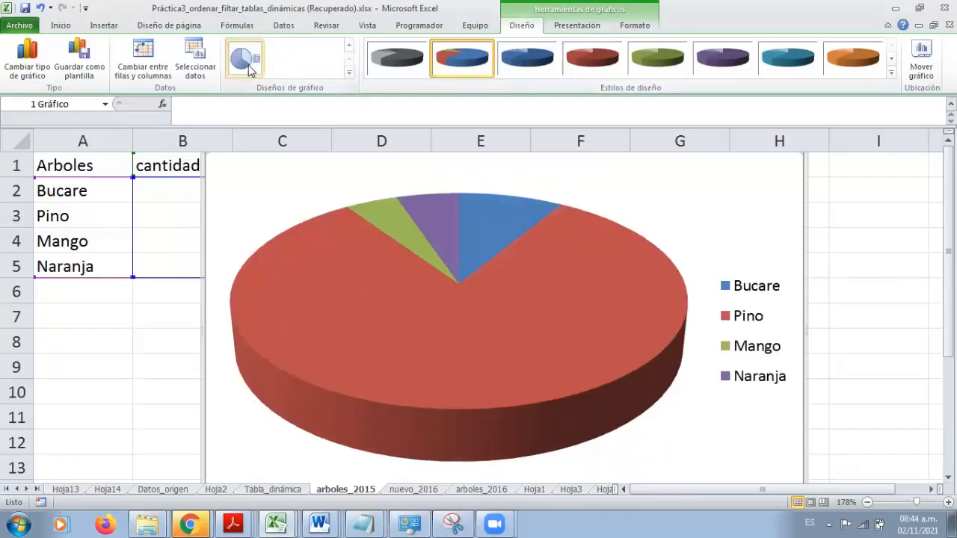
pyautogui.click(347, 48)
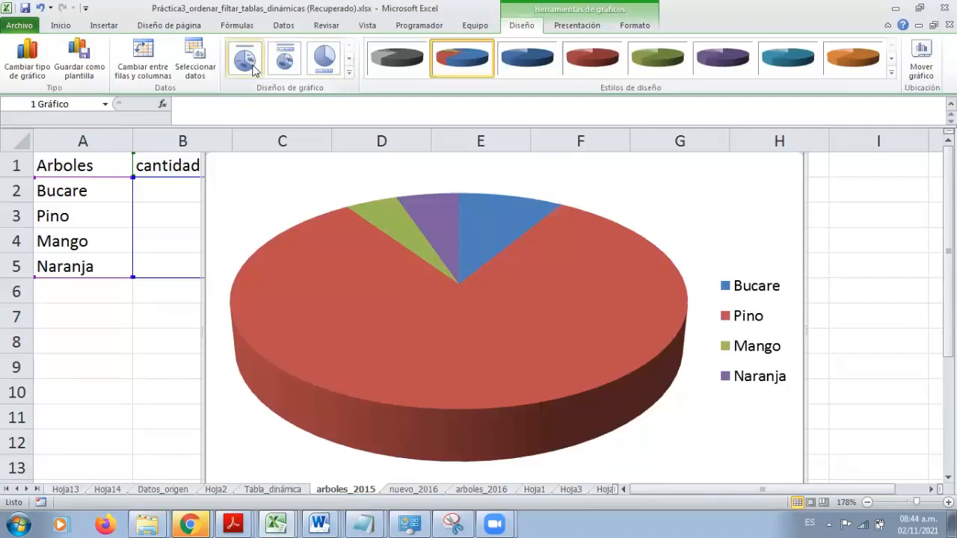
pyautogui.click(253, 68)
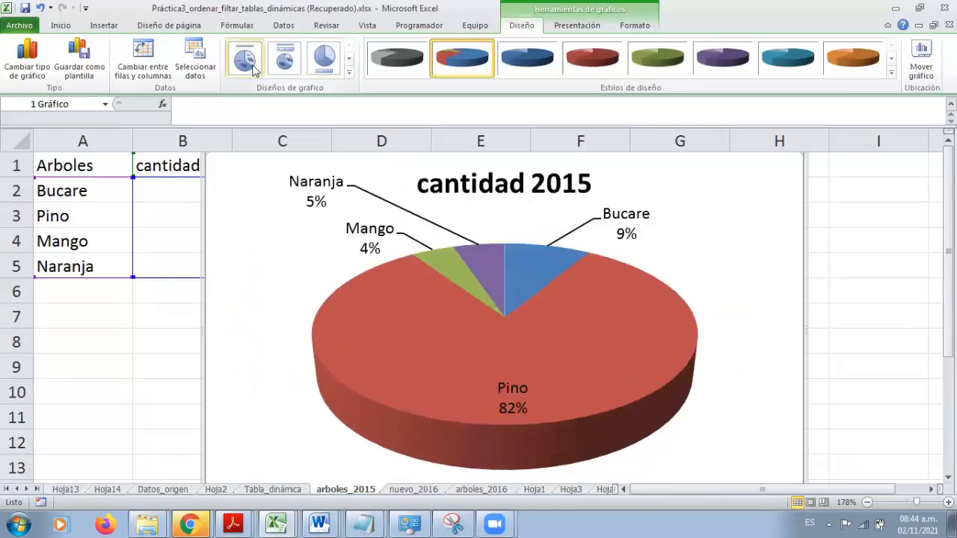
pyautogui.click(325, 60)
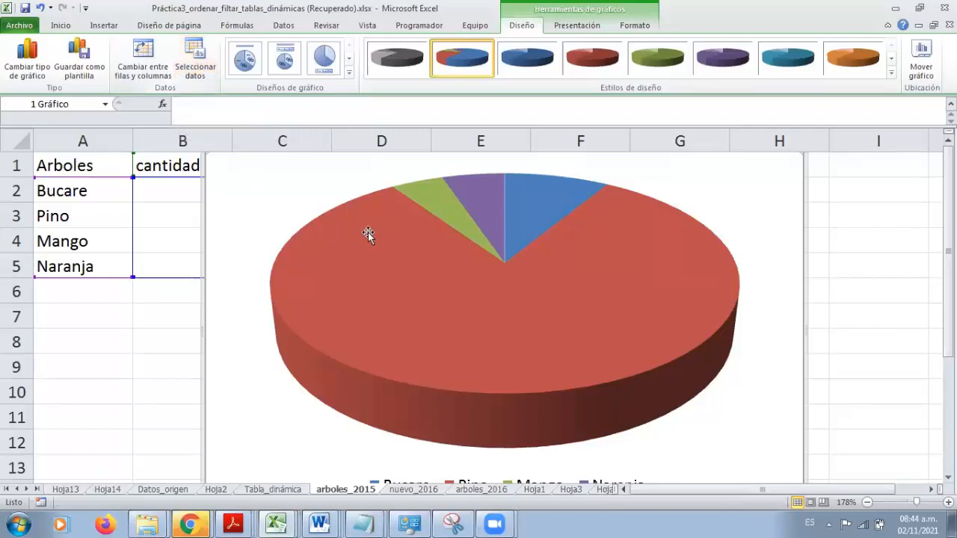
# Step: Change the pie chart's source data range to A1:B4 of the arboles_2015 sheet, leaving out the Naranja row
pyautogui.click(200, 64)
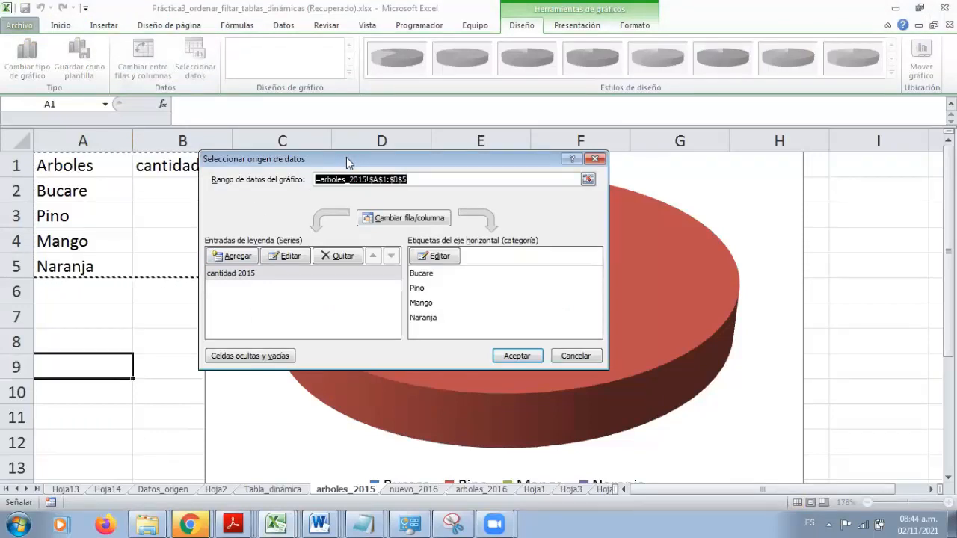
pyautogui.moveTo(382, 163); pyautogui.dragTo(398, 141)
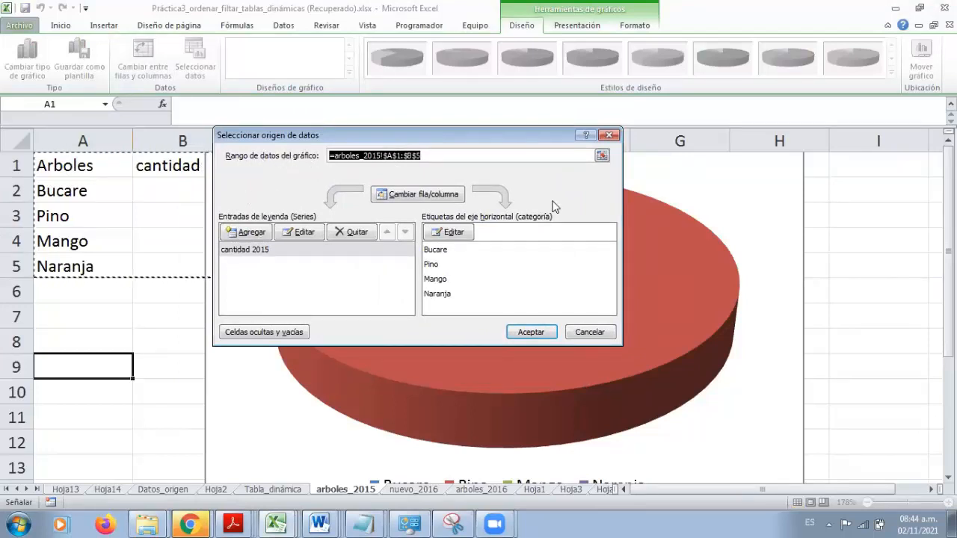
pyautogui.click(603, 155)
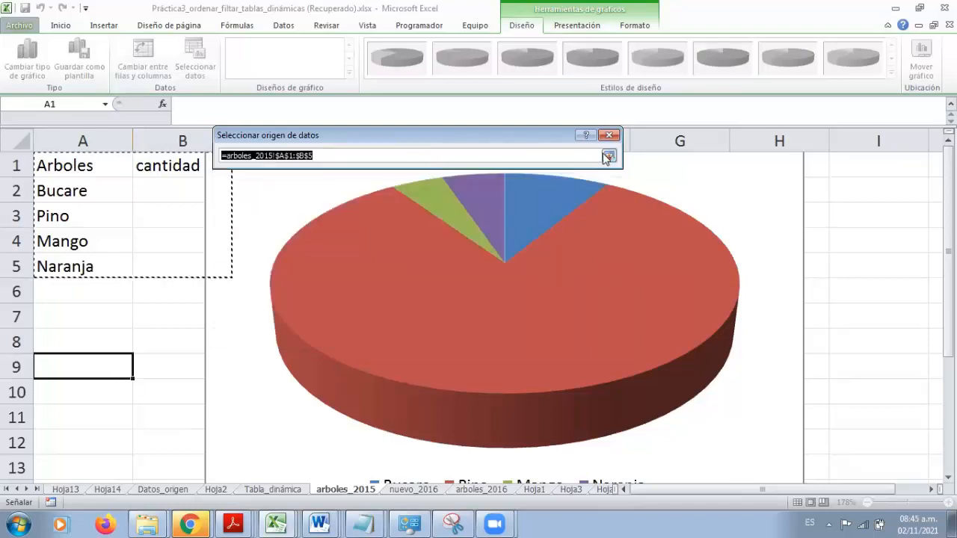
pyautogui.click(609, 156)
pyautogui.click(603, 156)
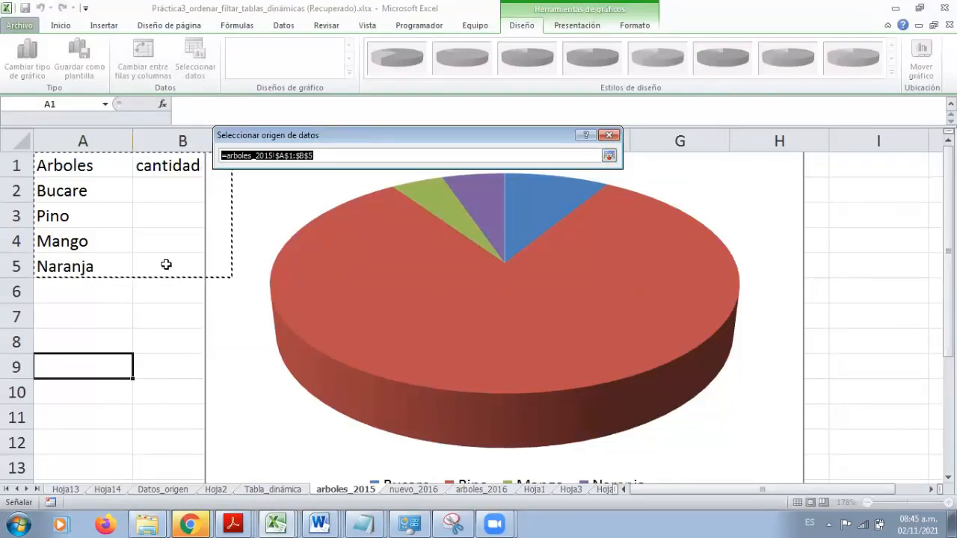
pyautogui.moveTo(43, 171); pyautogui.dragTo(152, 247)
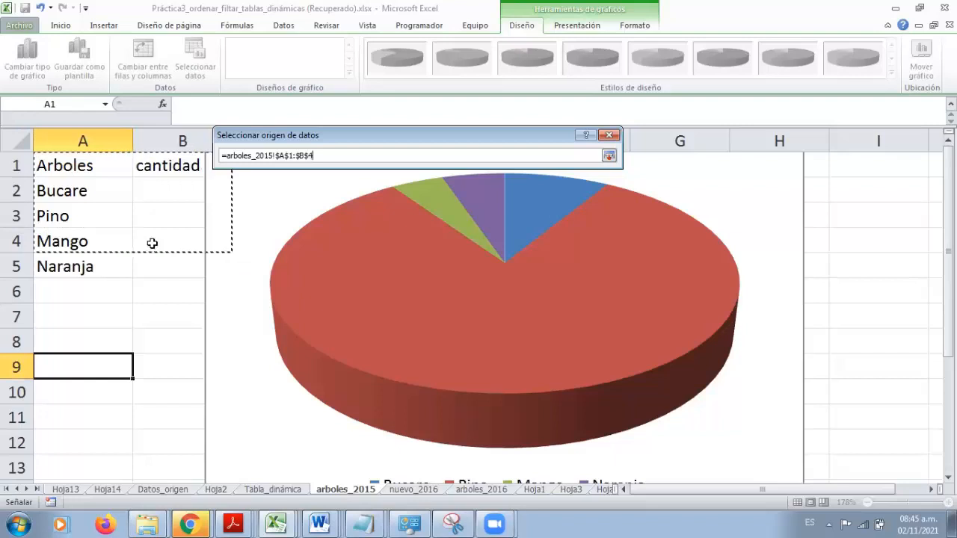
pyautogui.click(609, 155)
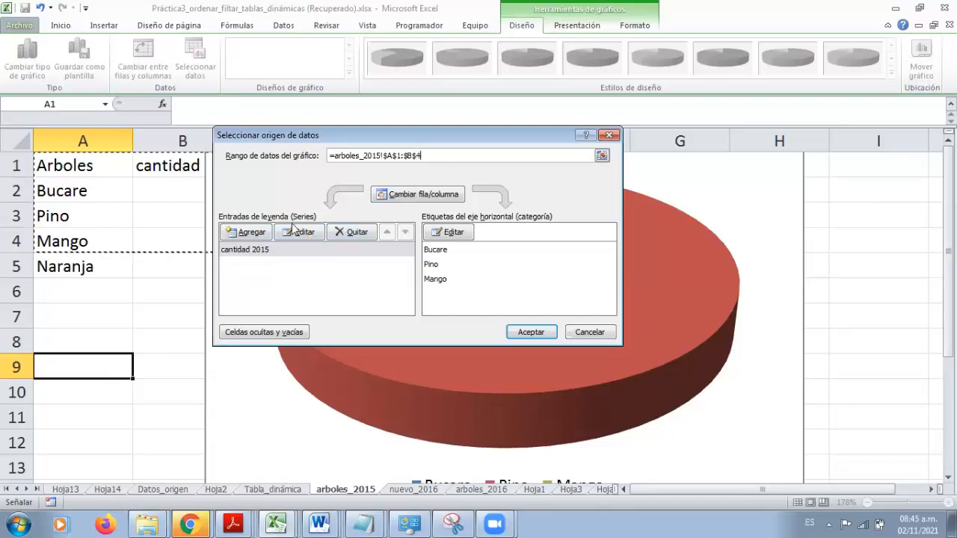
# Step: Review the cantidad 2015 series and category labels, keep A2:A4 as the axis label range, and apply the data source
pyautogui.click(246, 251)
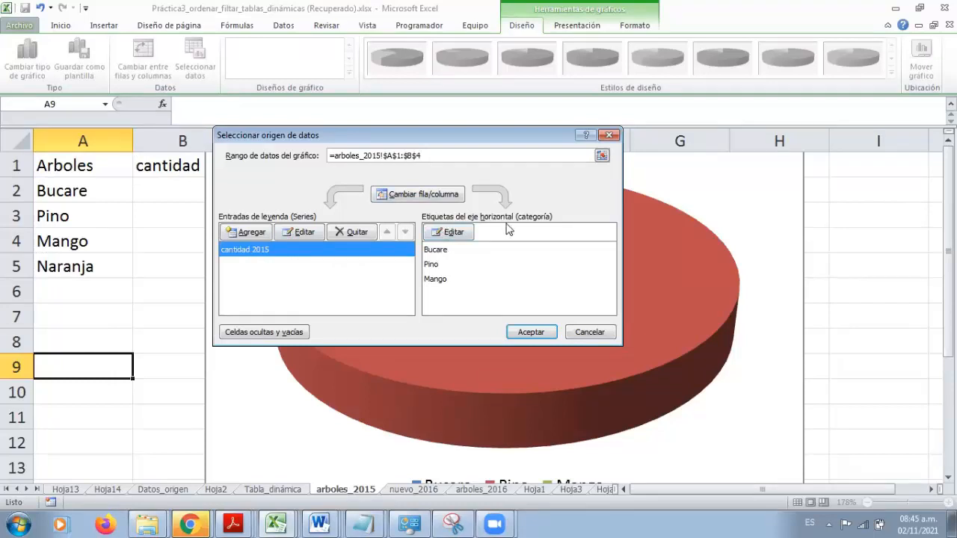
pyautogui.click(443, 251)
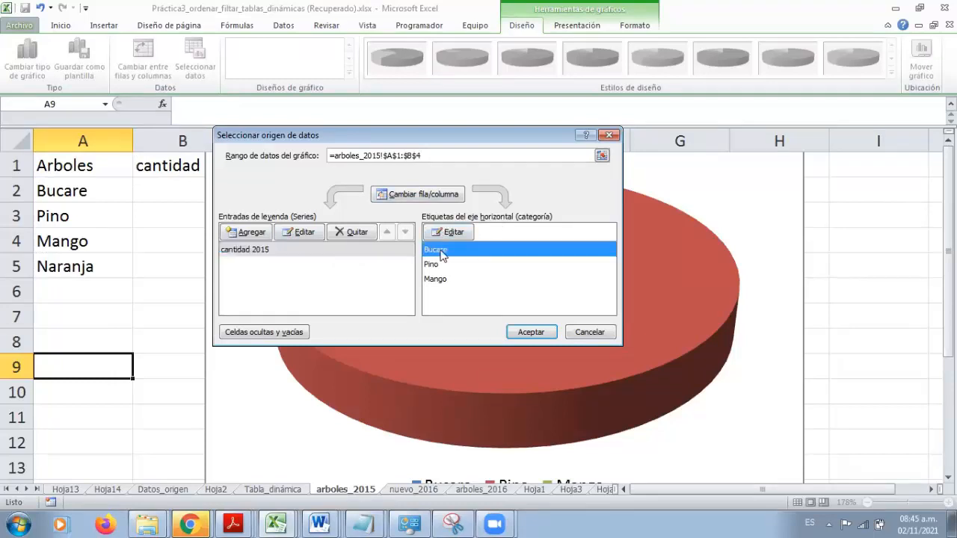
pyautogui.click(435, 265)
pyautogui.click(437, 281)
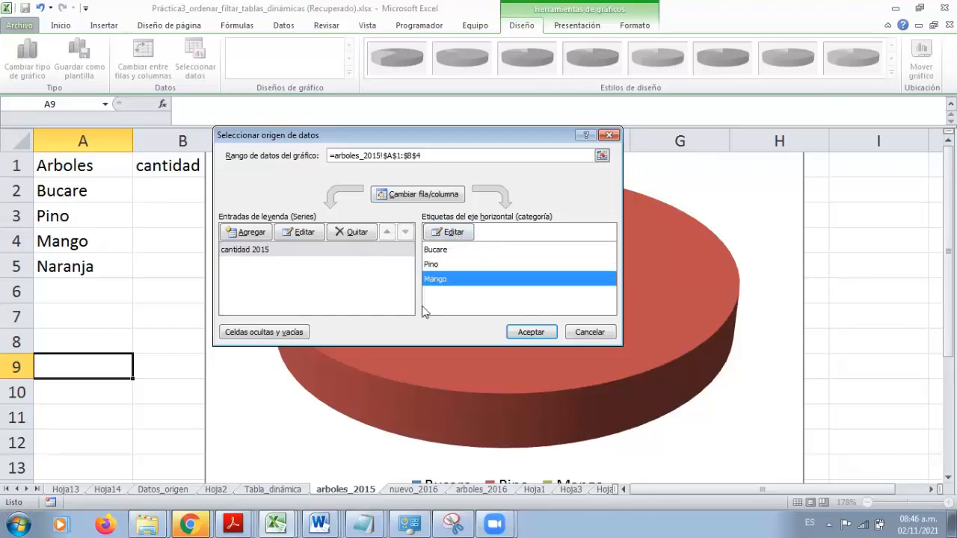
pyautogui.click(446, 232)
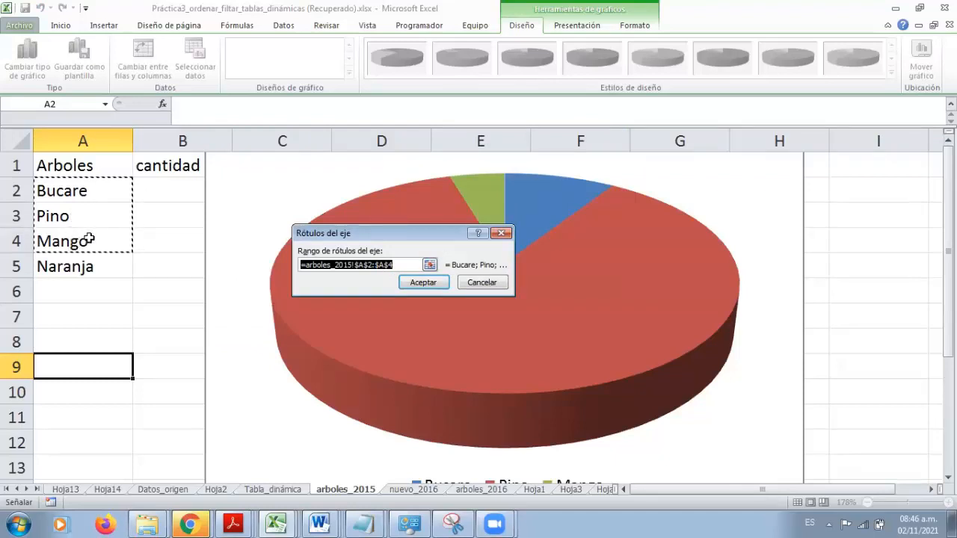
pyautogui.click(417, 287)
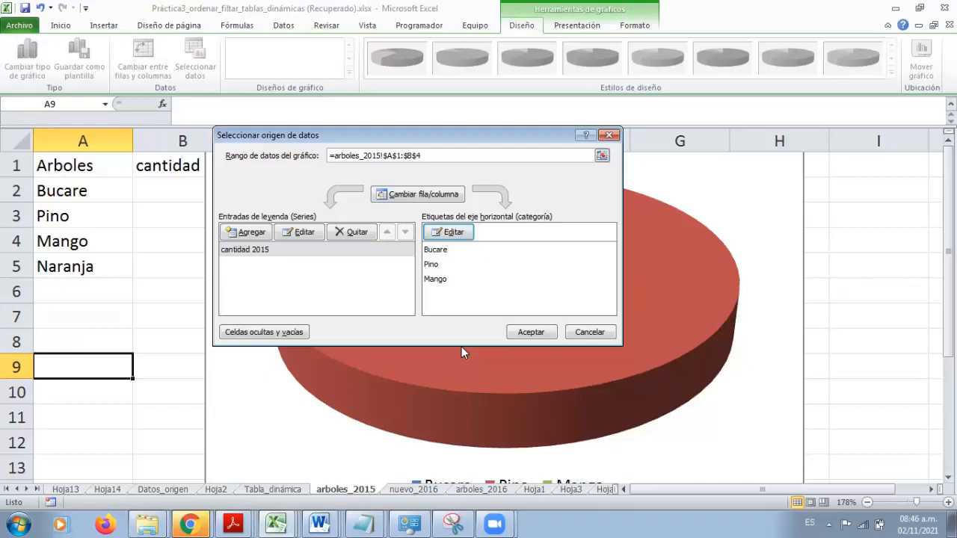
pyautogui.click(529, 332)
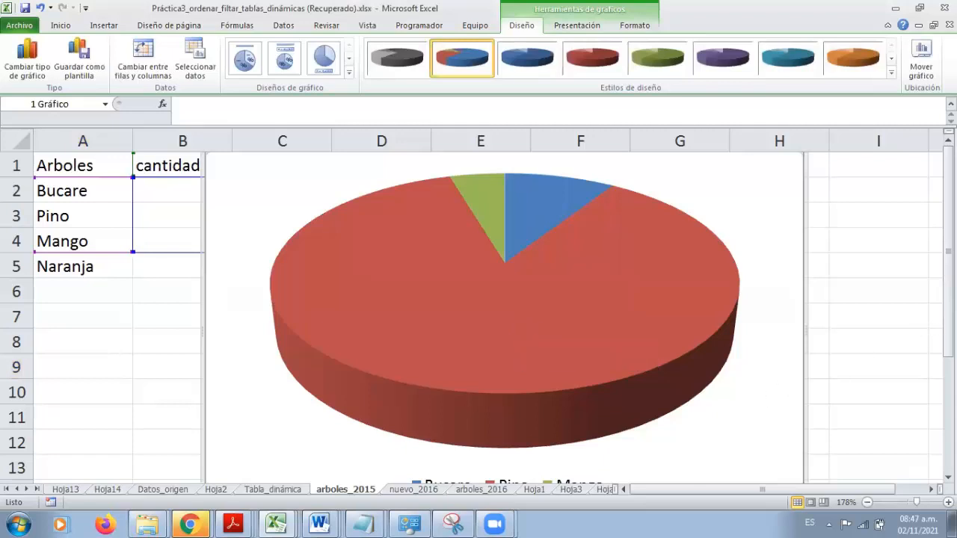
# Step: Change the 3-D pie chart to a clustered column chart
pyautogui.moveTo(948, 324); pyautogui.dragTo(948, 325)
pyautogui.moveTo(592, 322)
pyautogui.moveTo(527, 206)
pyautogui.click(27, 69)
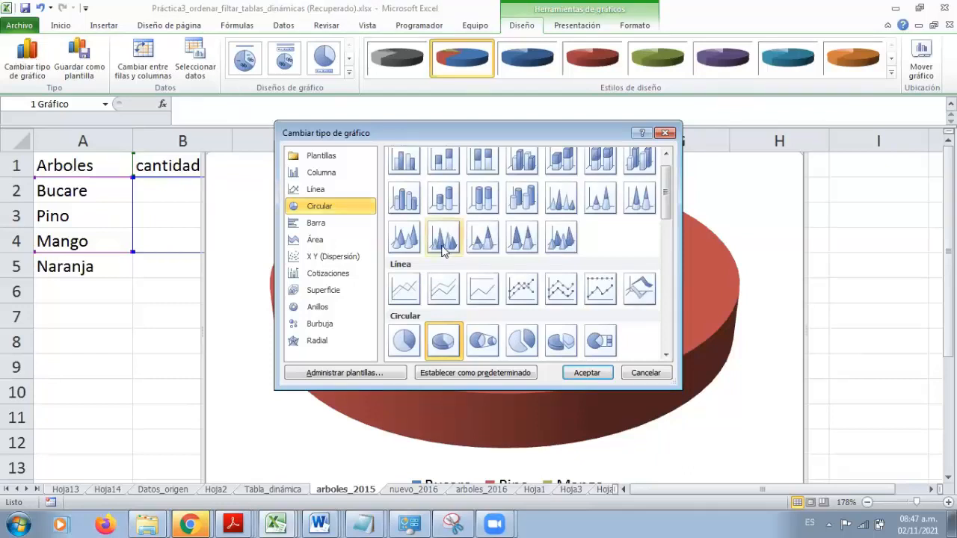
pyautogui.click(408, 172)
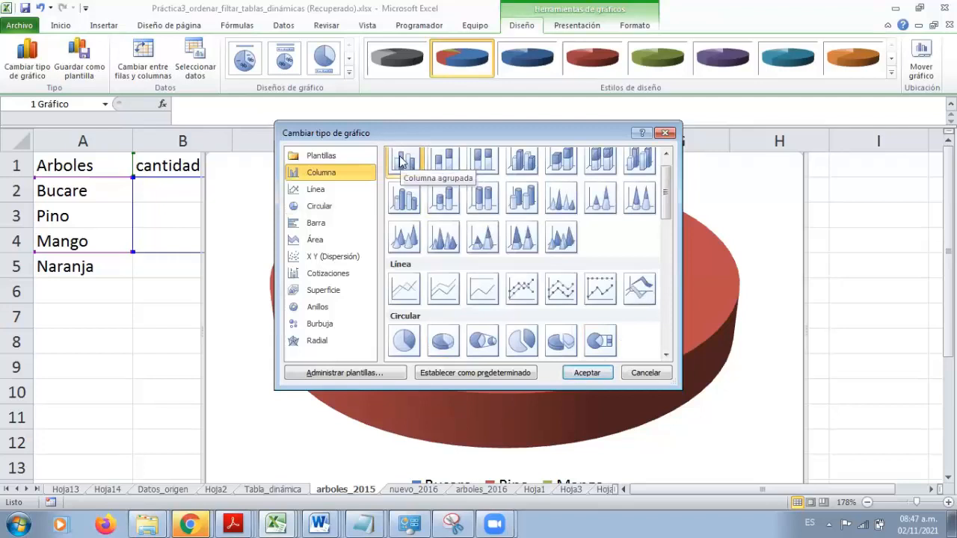
pyautogui.click(589, 374)
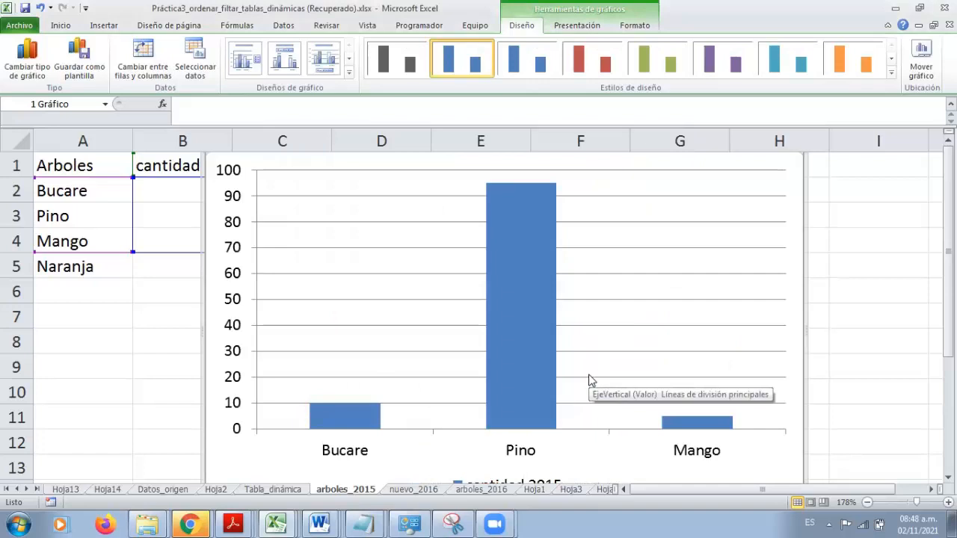
# Step: Try the teal chart style and apply the green one to the column chart
pyautogui.moveTo(948, 196)
pyautogui.mouseDown()
pyautogui.moveTo(948, 258)
pyautogui.moveTo(948, 196)
pyautogui.mouseUp()
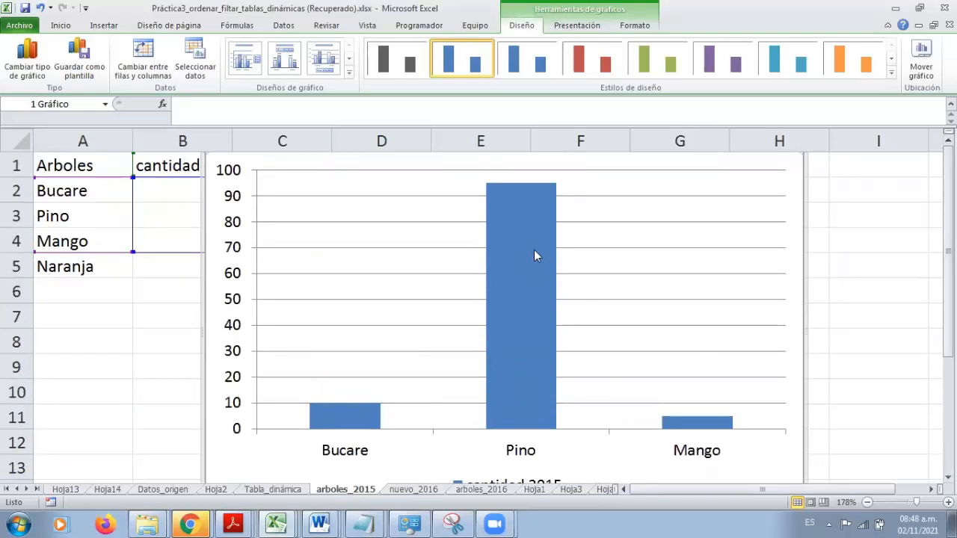
pyautogui.click(791, 60)
pyautogui.click(660, 60)
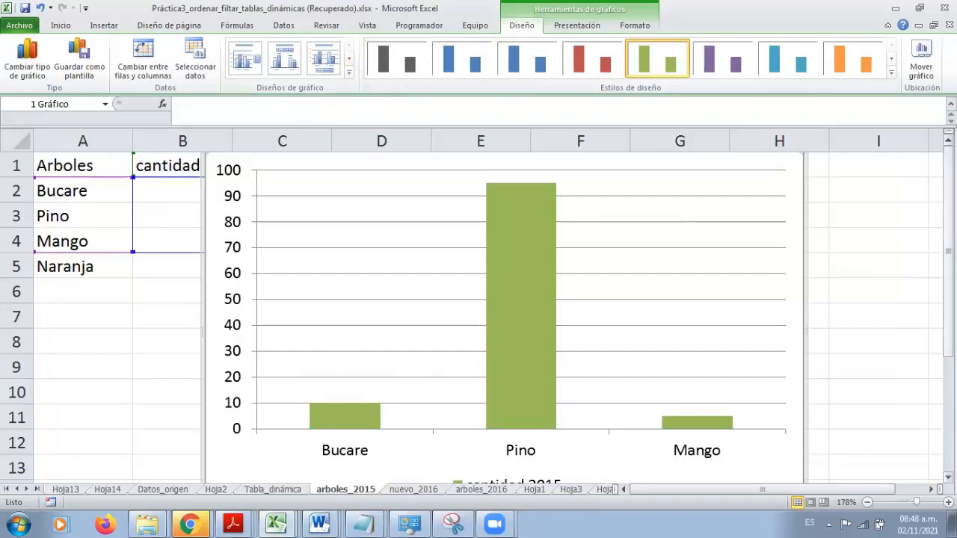
pyautogui.moveTo(948, 217); pyautogui.dragTo(948, 303)
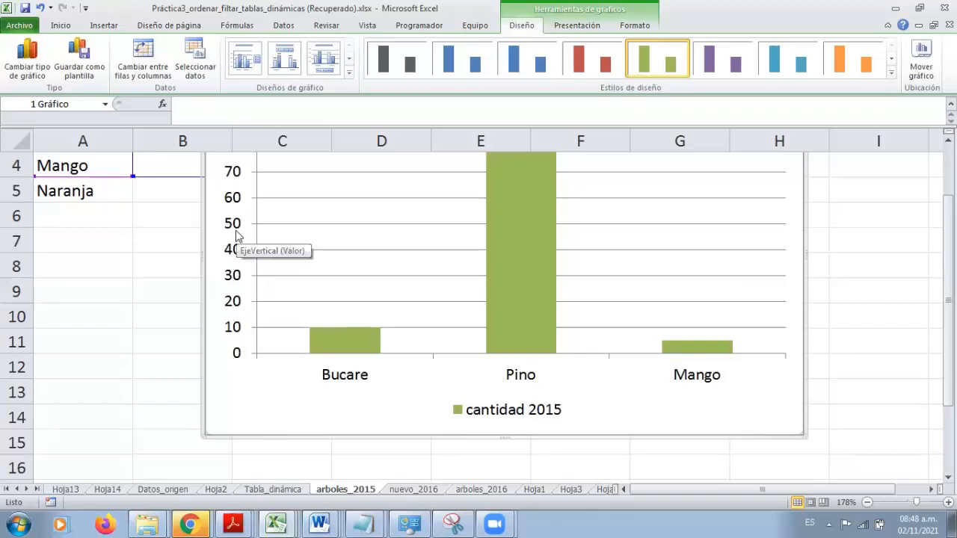
pyautogui.moveTo(948, 299); pyautogui.dragTo(948, 254)
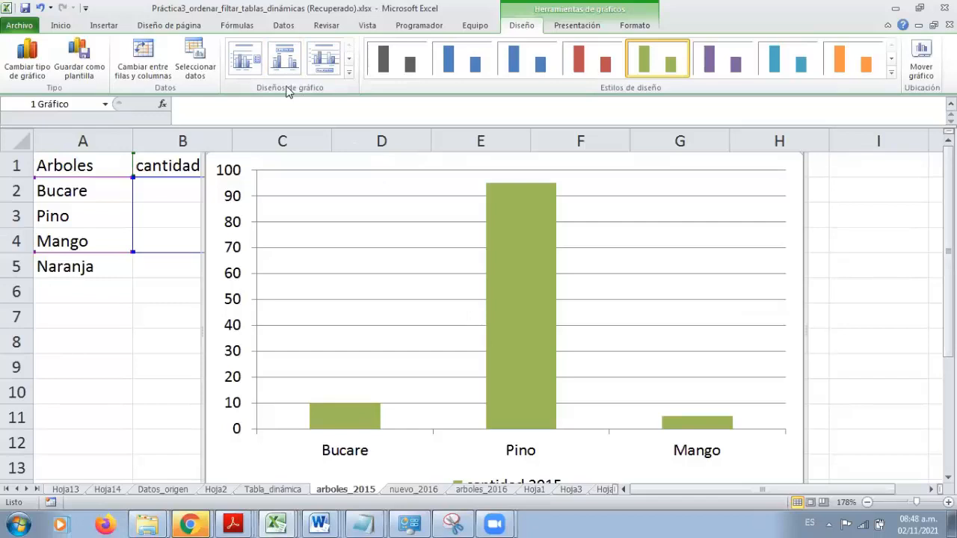
# Step: Compare column chart layouts with data labels and a data table, and apply the one with two axis titles and the legend beside the columns
pyautogui.click(244, 59)
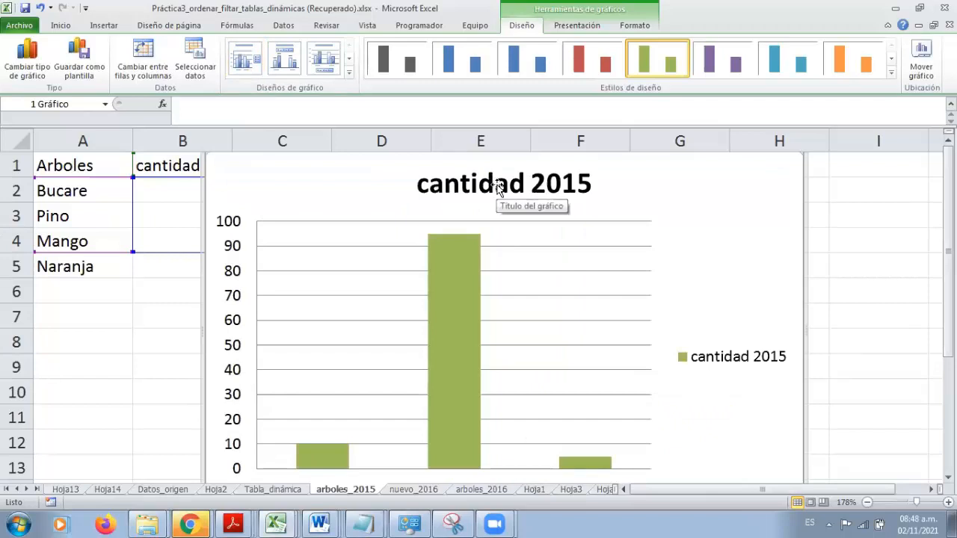
pyautogui.click(286, 66)
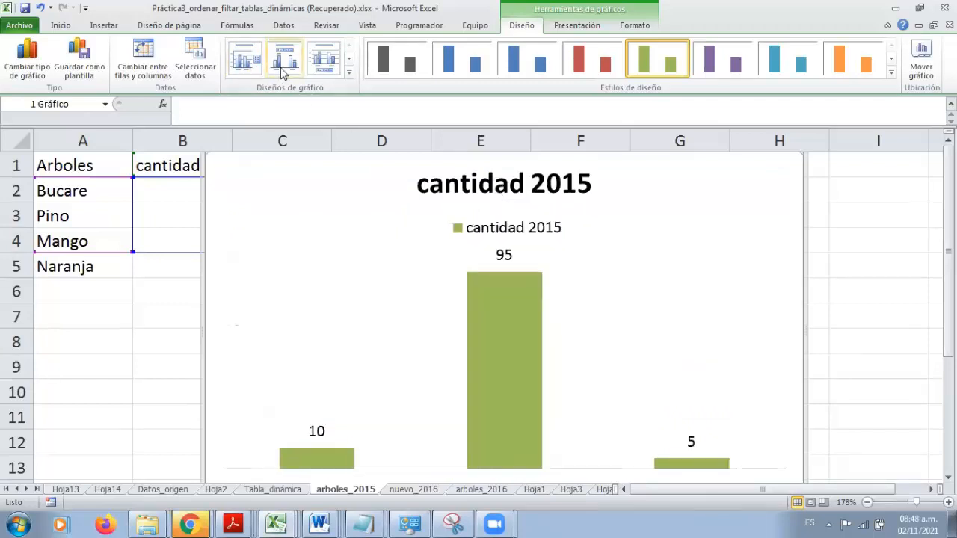
pyautogui.moveTo(948, 217)
pyautogui.mouseDown()
pyautogui.moveTo(948, 232)
pyautogui.moveTo(948, 223)
pyautogui.mouseUp()
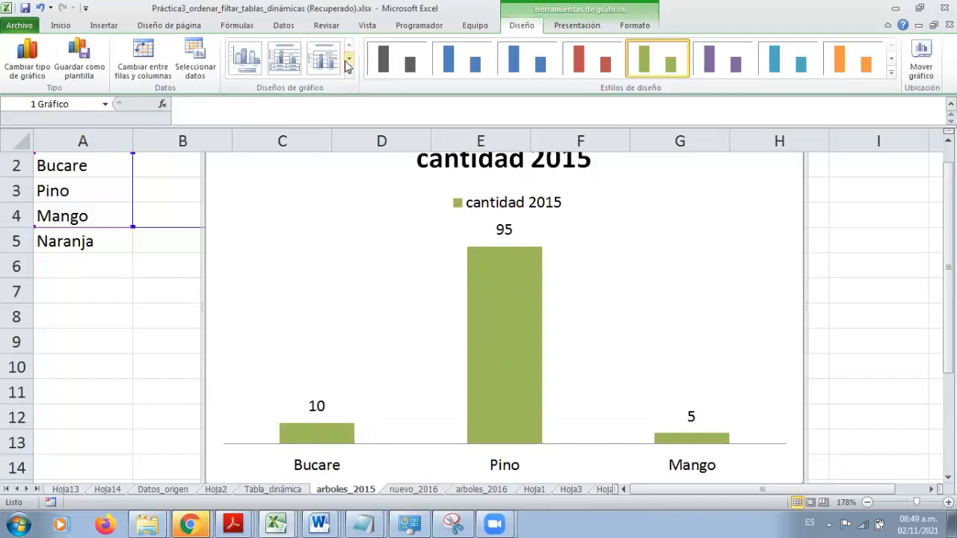
pyautogui.click(286, 66)
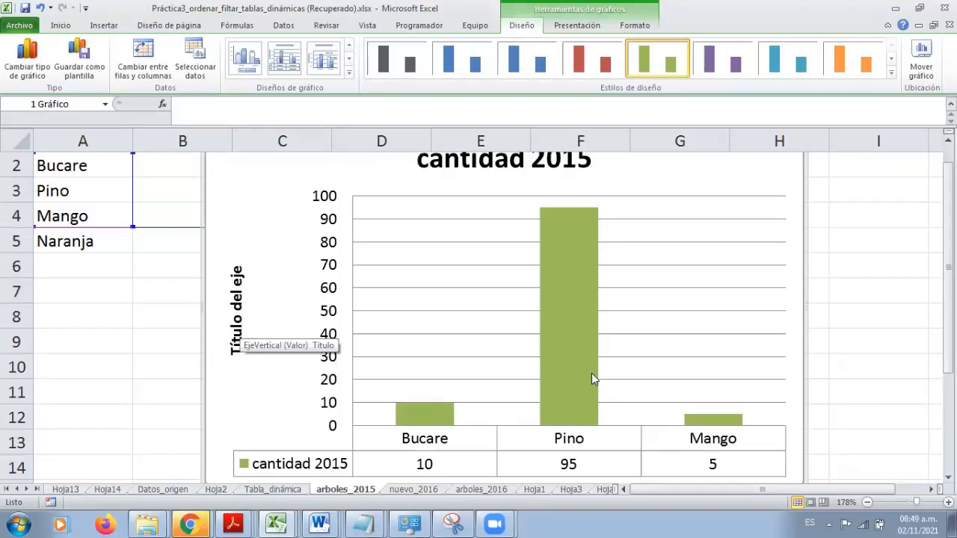
pyautogui.moveTo(948, 253)
pyautogui.mouseDown()
pyautogui.moveTo(948, 351)
pyautogui.moveTo(948, 253)
pyautogui.mouseUp()
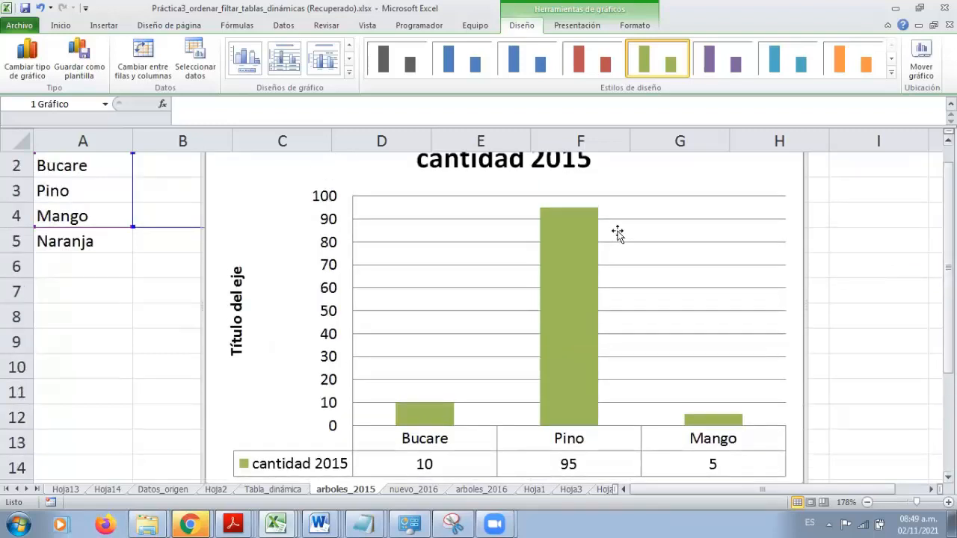
pyautogui.click(348, 73)
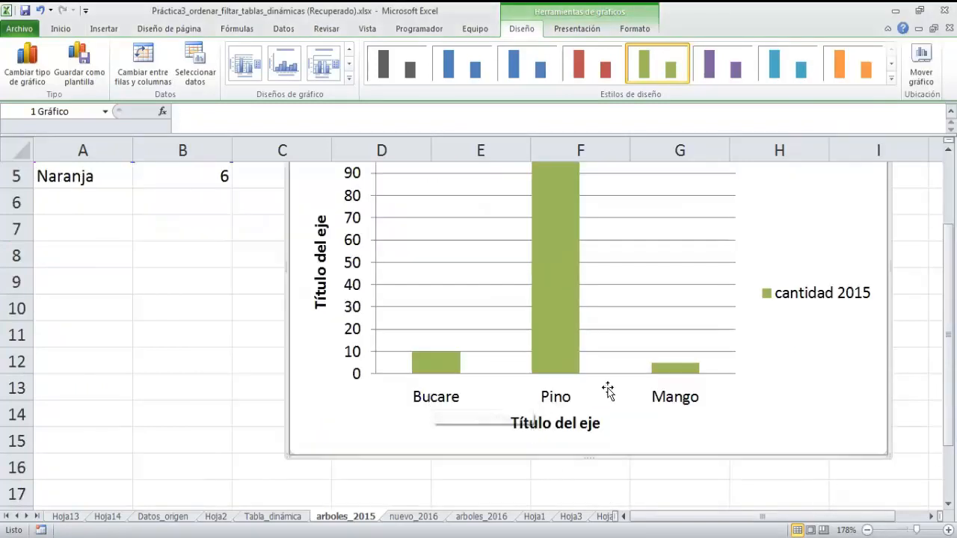
# Step: Try selecting the placeholder text of the horizontal axis title for editing
pyautogui.click(579, 427)
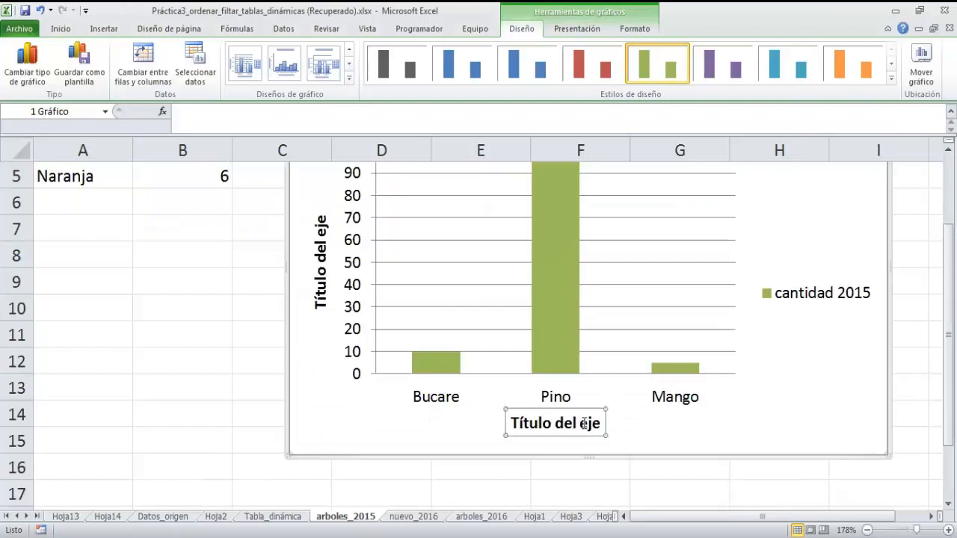
pyautogui.doubleClick(584, 424)
pyautogui.click(630, 451)
pyautogui.click(522, 423)
pyautogui.click(641, 438)
pyautogui.moveTo(948, 367); pyautogui.dragTo(948, 350)
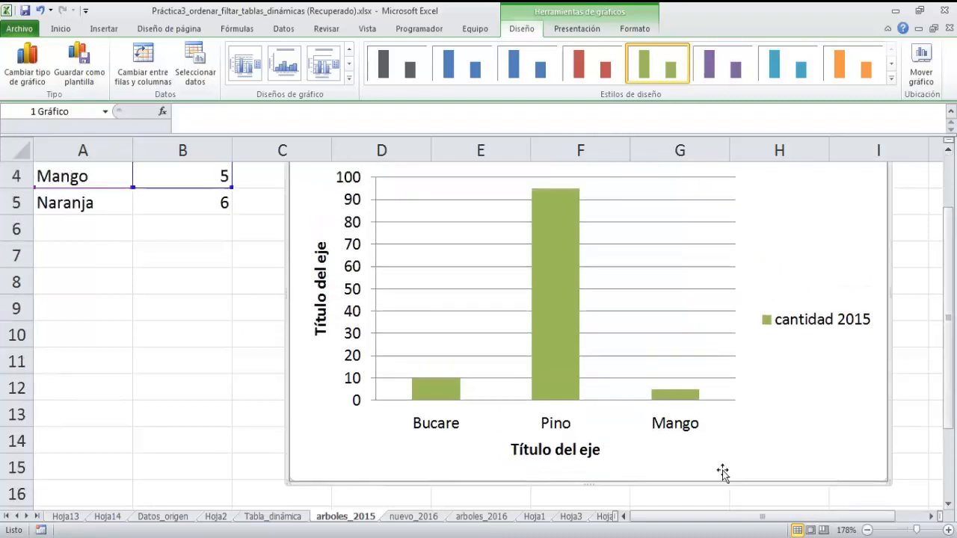
pyautogui.doubleClick(566, 450)
pyautogui.click(620, 453)
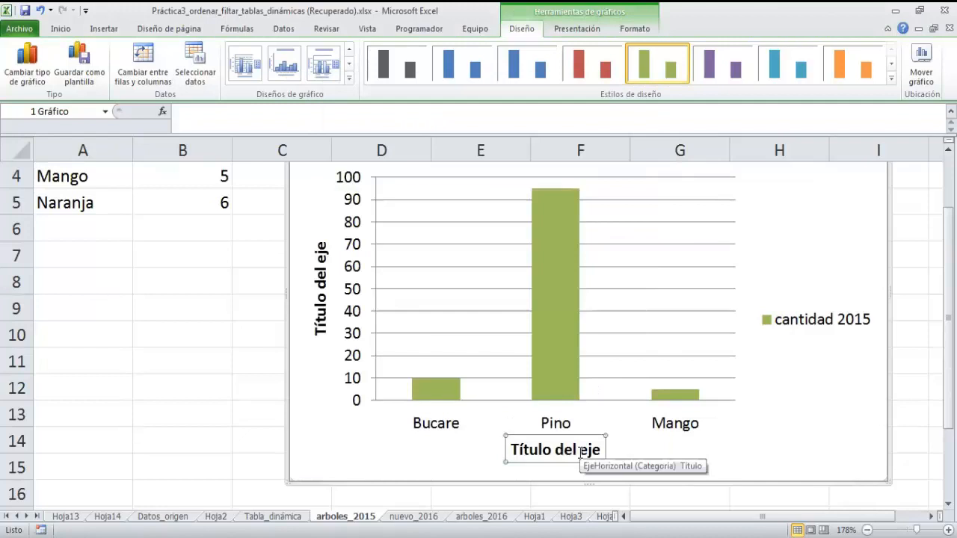
pyautogui.click(589, 450)
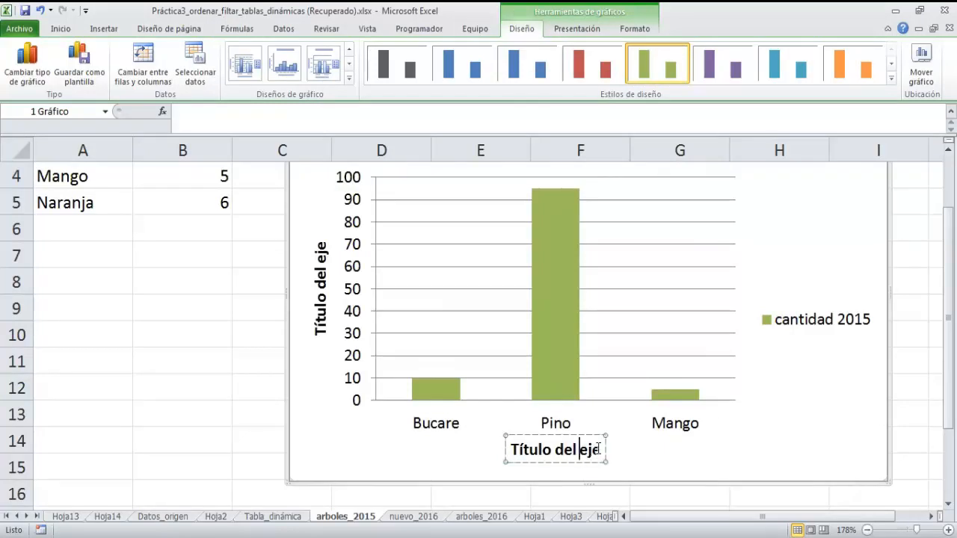
pyautogui.moveTo(600, 448); pyautogui.dragTo(511, 449)
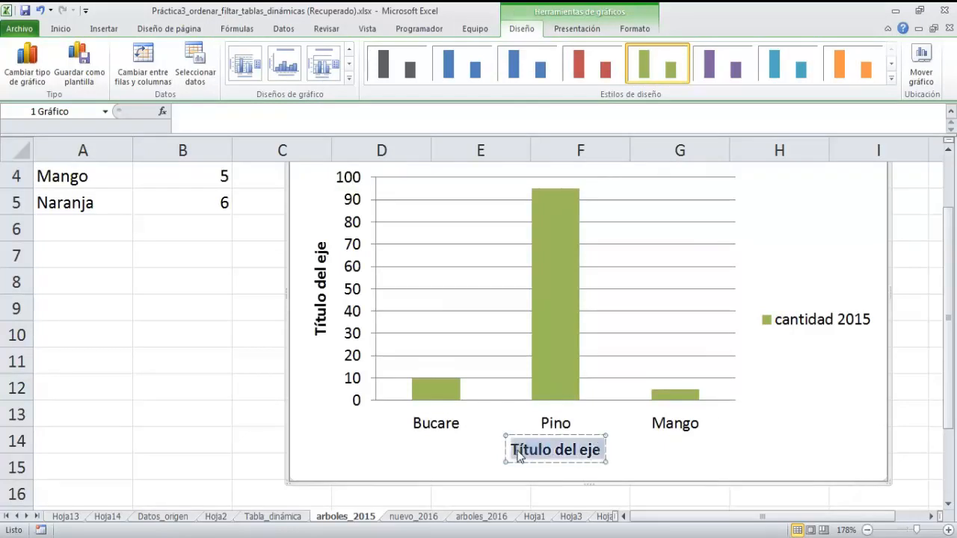
pyautogui.click(702, 405)
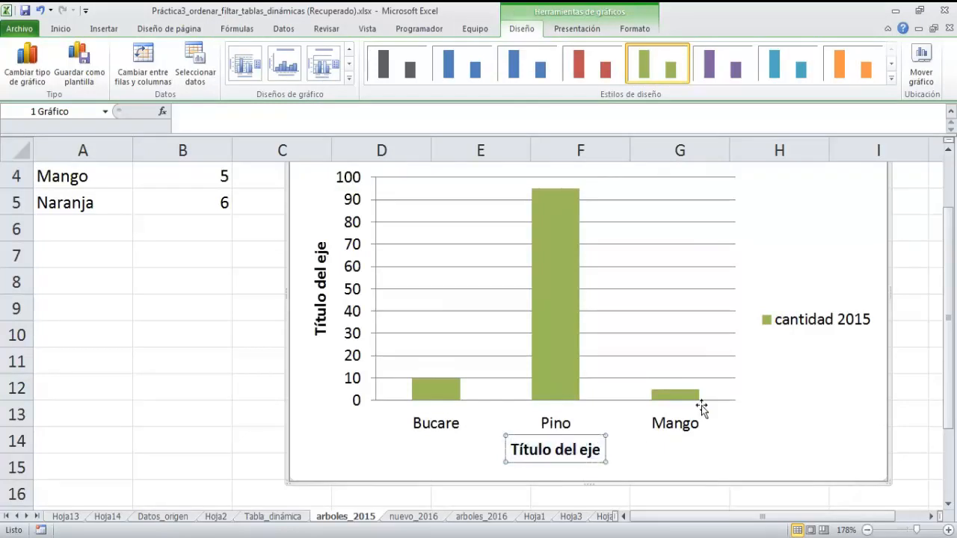
pyautogui.click(642, 458)
# Step: Examine the border style, glow and soft edges, 3-D format and alignment options for the horizontal axis title without changing them
pyautogui.doubleClick(583, 452)
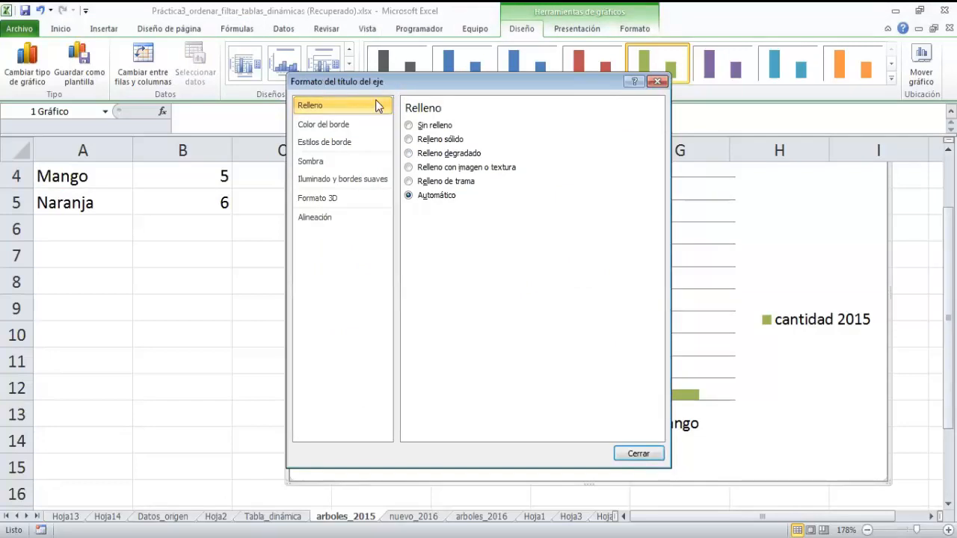
pyautogui.click(357, 140)
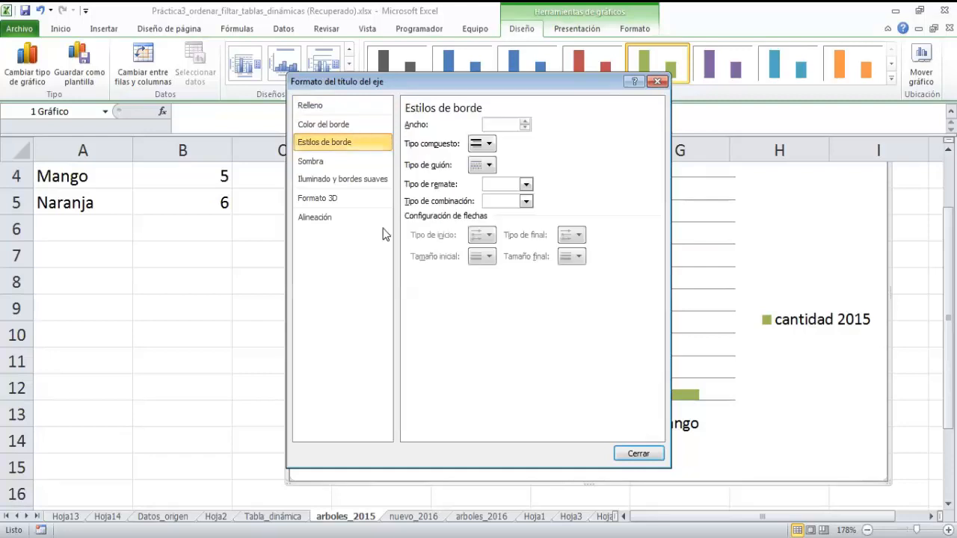
pyautogui.click(358, 180)
pyautogui.click(352, 199)
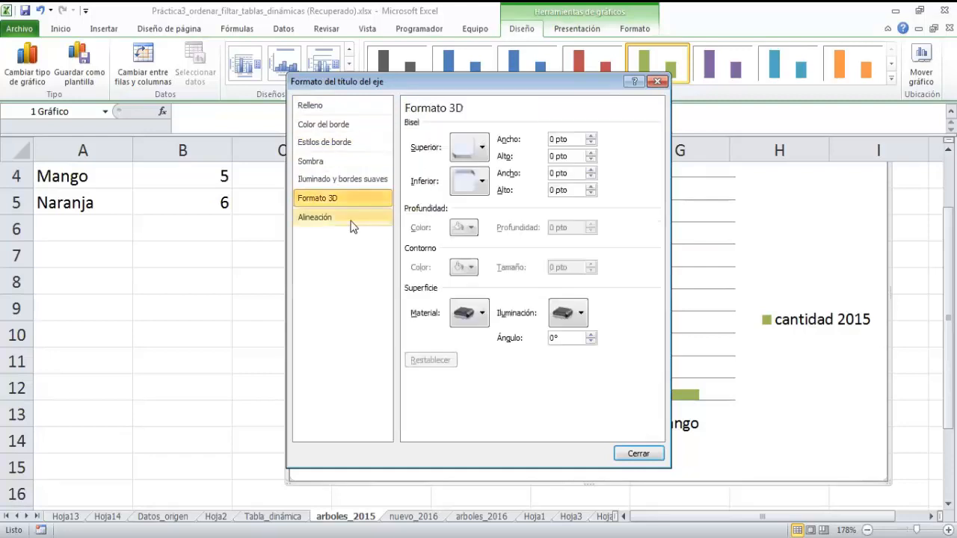
pyautogui.click(351, 219)
pyautogui.click(657, 81)
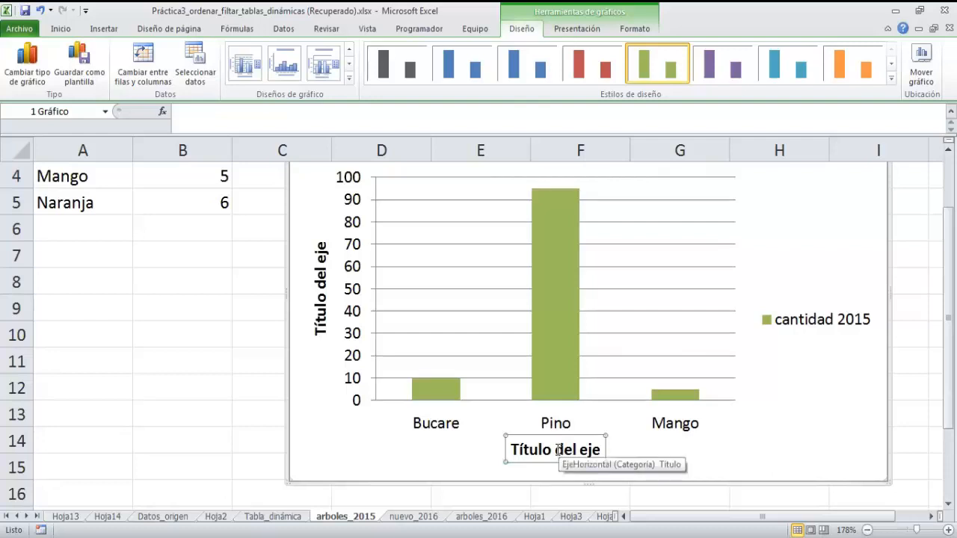
# Step: Replace the placeholder text of the horizontal axis title with "Tipo de Arbol"
pyautogui.click(558, 449)
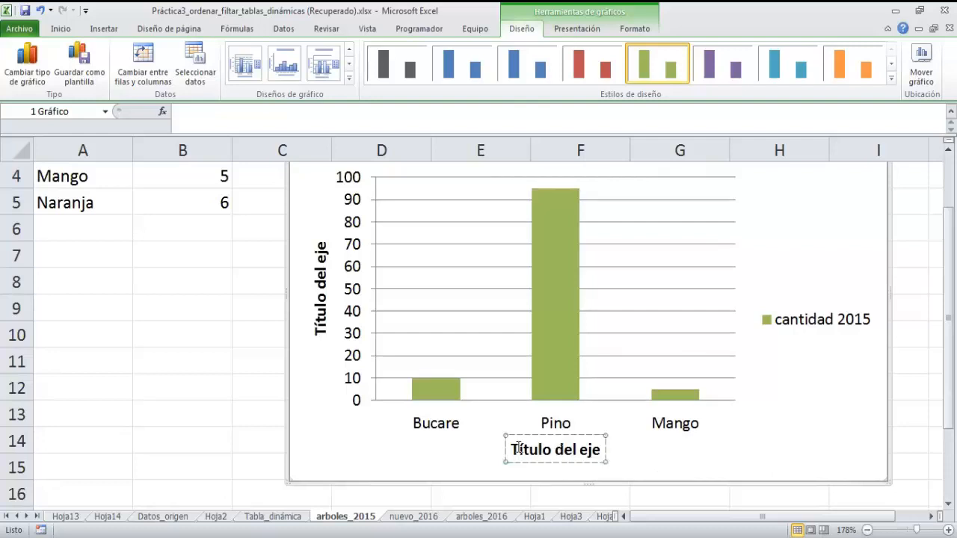
pyautogui.click(626, 459)
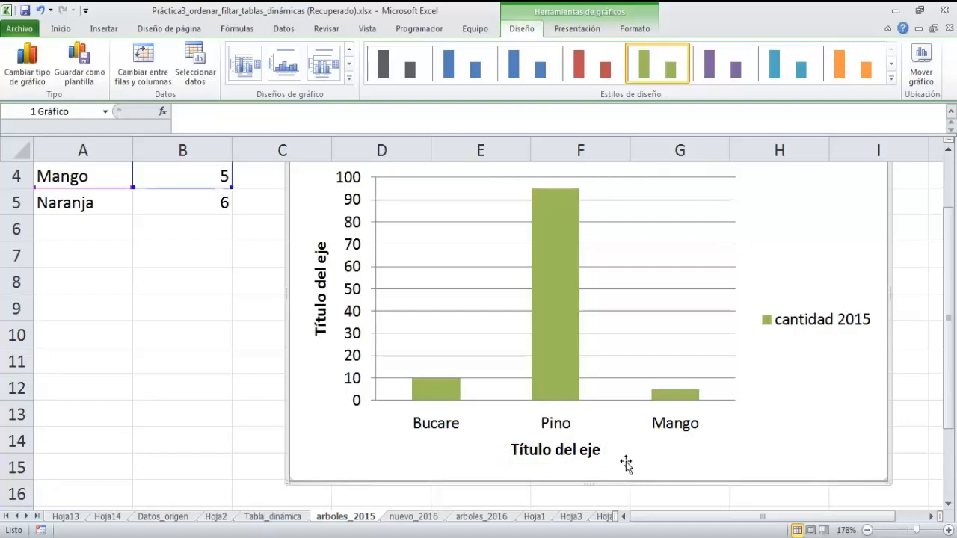
pyautogui.click(561, 448)
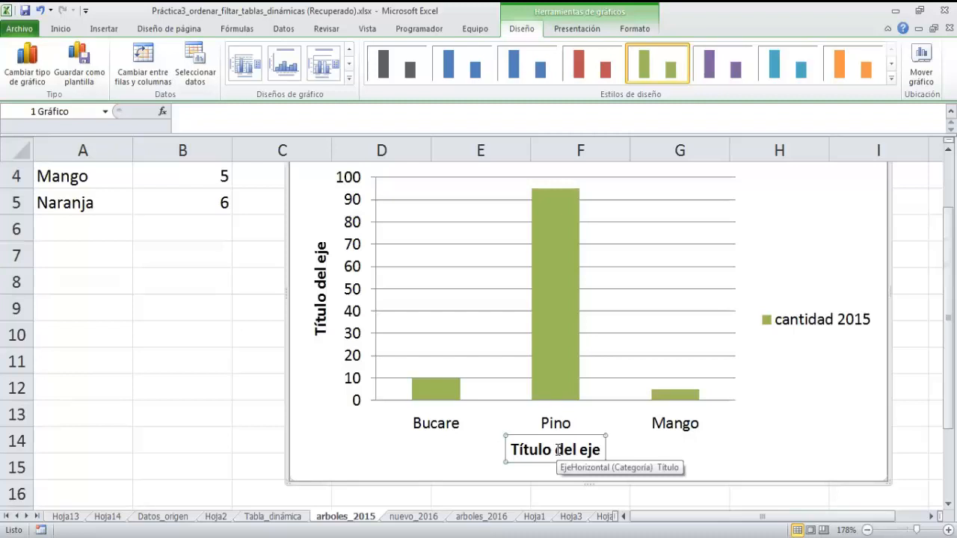
pyautogui.click(558, 449)
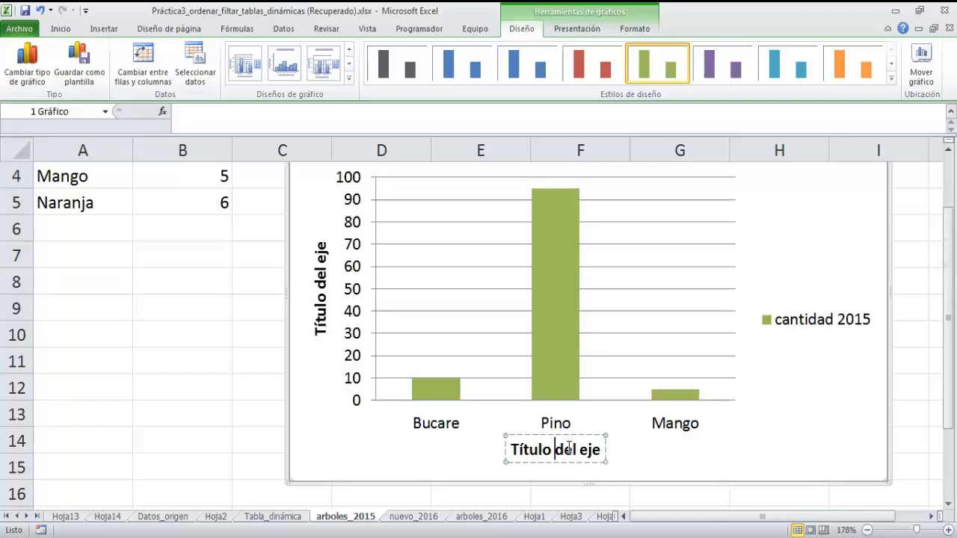
pyautogui.press('Left')
pyautogui.press('Left')
pyautogui.press('Left')
pyautogui.press('Left')
pyautogui.press('Left')
pyautogui.press('Left')
pyautogui.press('Delete')
pyautogui.press('Delete')
pyautogui.press('Delete')
pyautogui.press('Delete')
pyautogui.press('Delete')
pyautogui.press('Delete')
pyautogui.press('Delete')
pyautogui.press('Delete')
pyautogui.press('Delete')
pyautogui.press('Delete')
pyautogui.press('Delete')
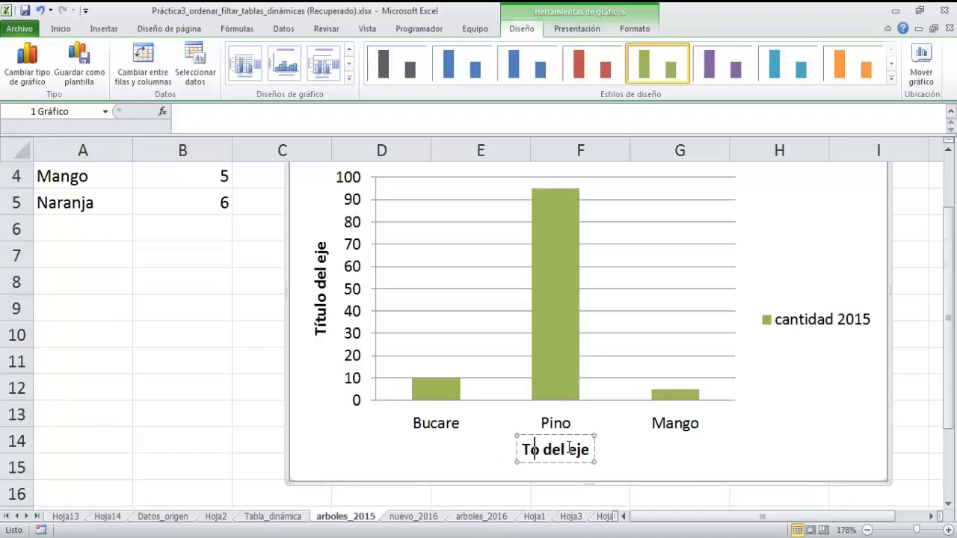
pyautogui.press('Delete')
pyautogui.press('Delete')
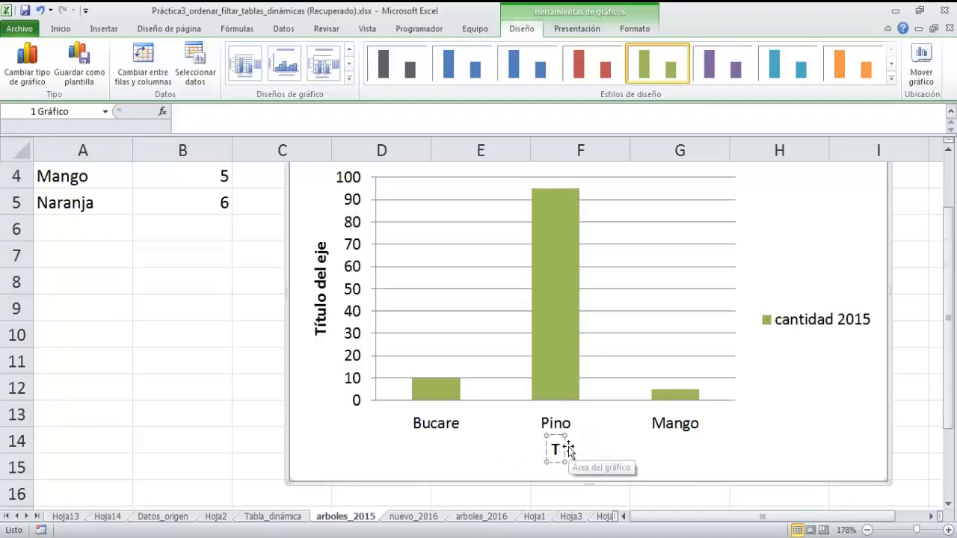
pyautogui.write('ipo de')
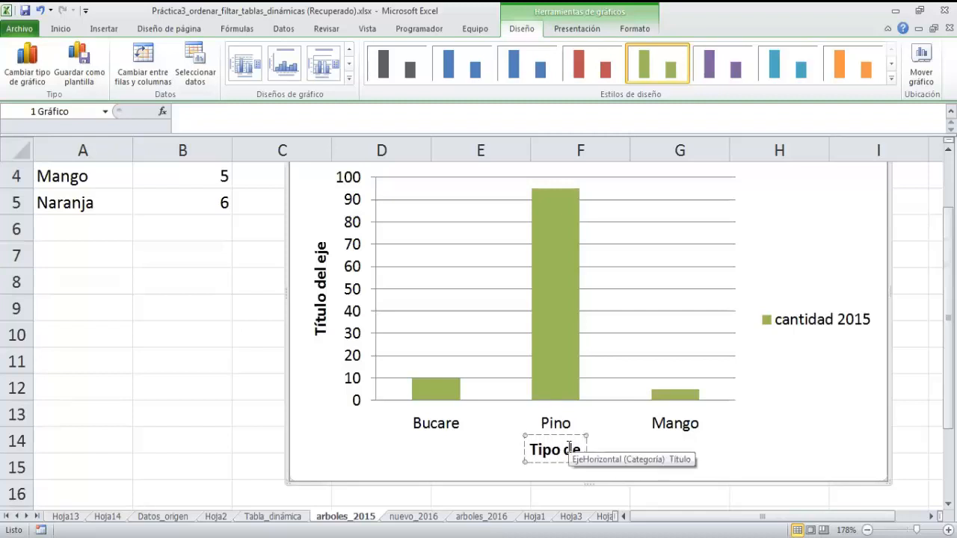
pyautogui.write(' A')
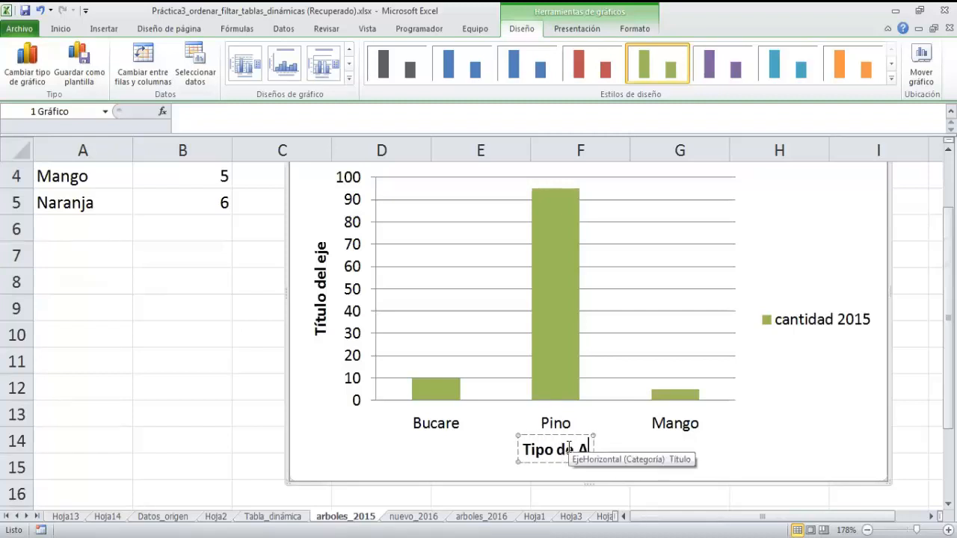
pyautogui.write('rbol')
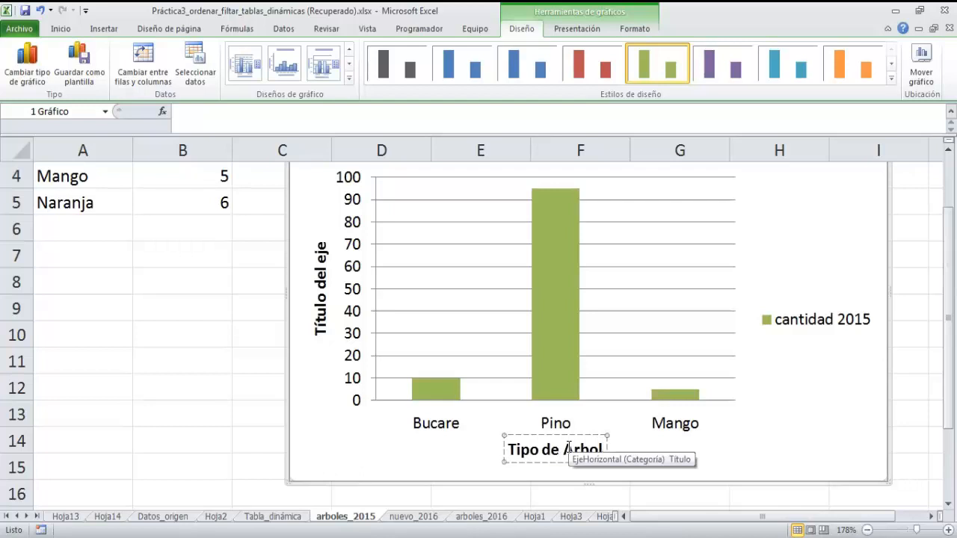
pyautogui.click(623, 445)
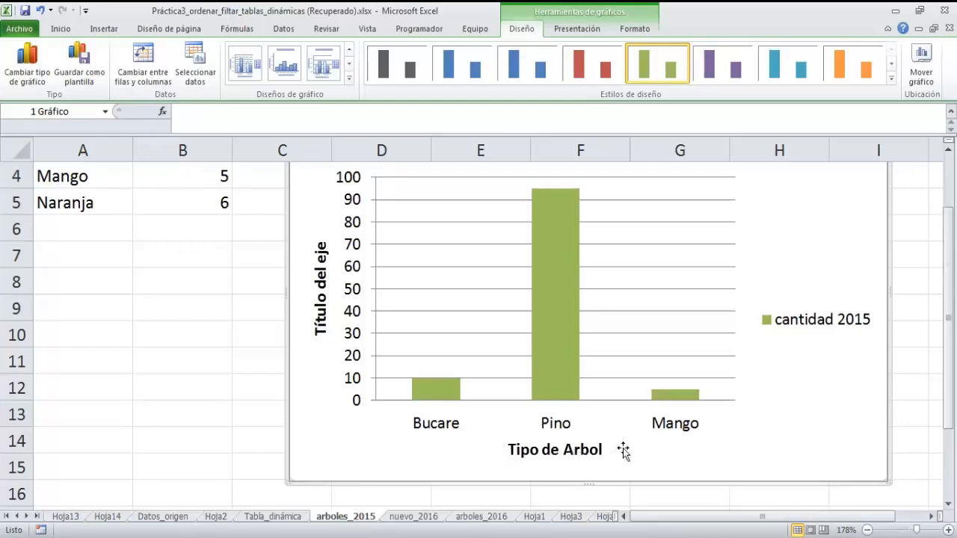
# Step: Replace the placeholder text of the vertical axis title with "Cantidades"
pyautogui.click(321, 296)
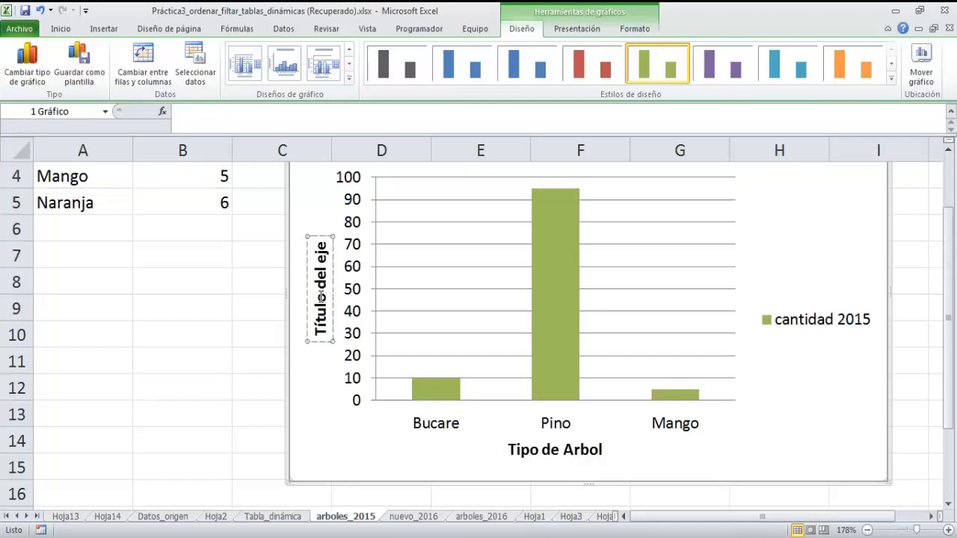
pyautogui.press('BackSpace')
pyautogui.press('BackSpace')
pyautogui.press('BackSpace')
pyautogui.press('BackSpace')
pyautogui.press('BackSpace')
pyautogui.press('BackSpace')
pyautogui.press('BackSpace')
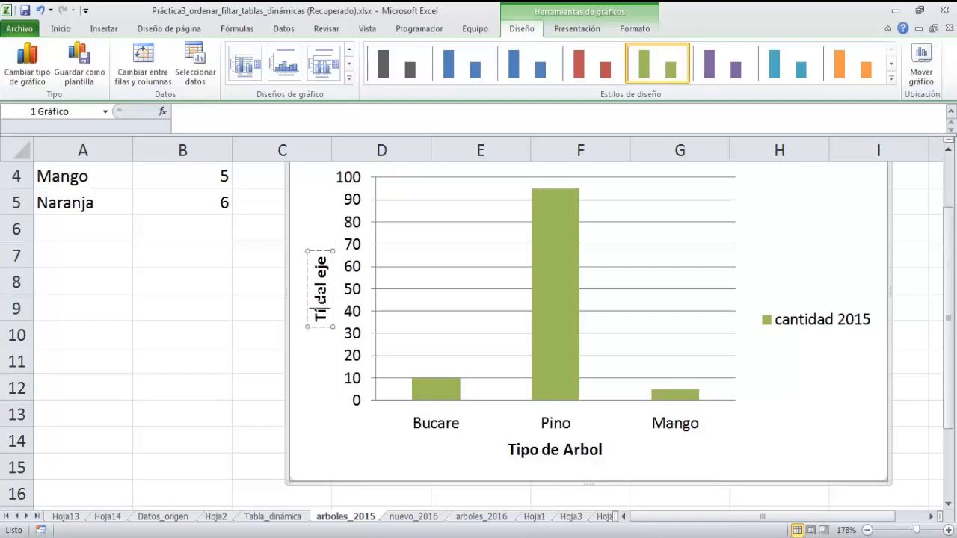
pyautogui.press('Delete')
pyautogui.press('Delete')
pyautogui.press('Delete')
pyautogui.press('Delete')
pyautogui.press('Delete')
pyautogui.press('Delete')
pyautogui.press('Delete')
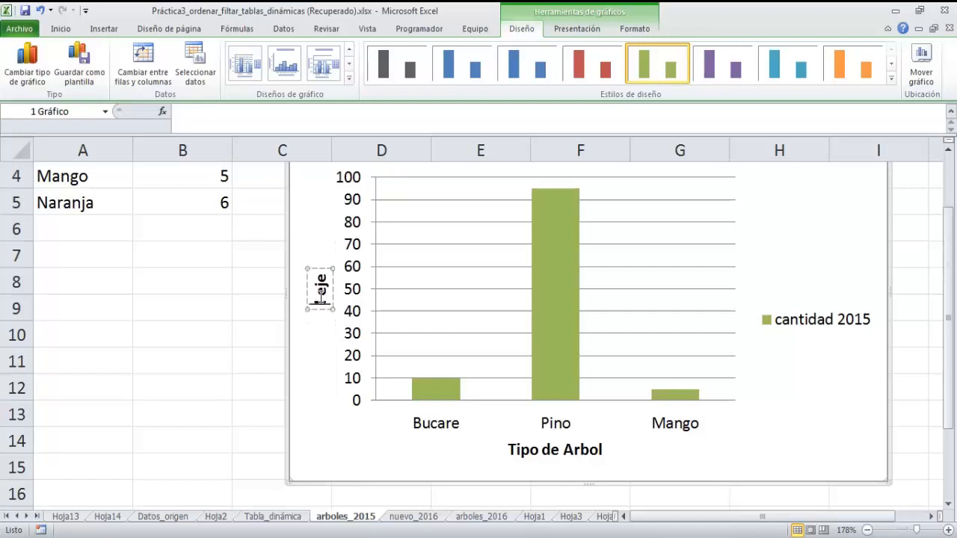
pyautogui.write('Canti')
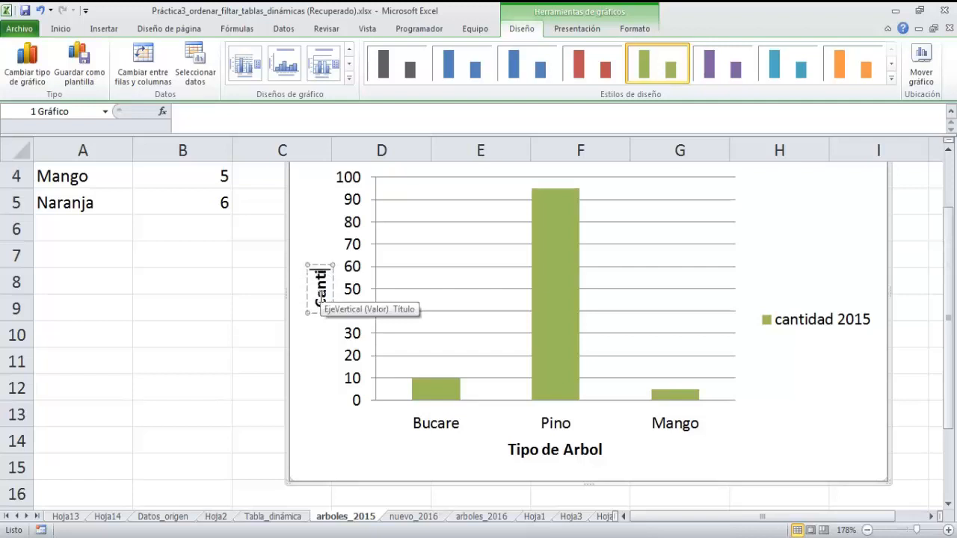
pyautogui.write('dades')
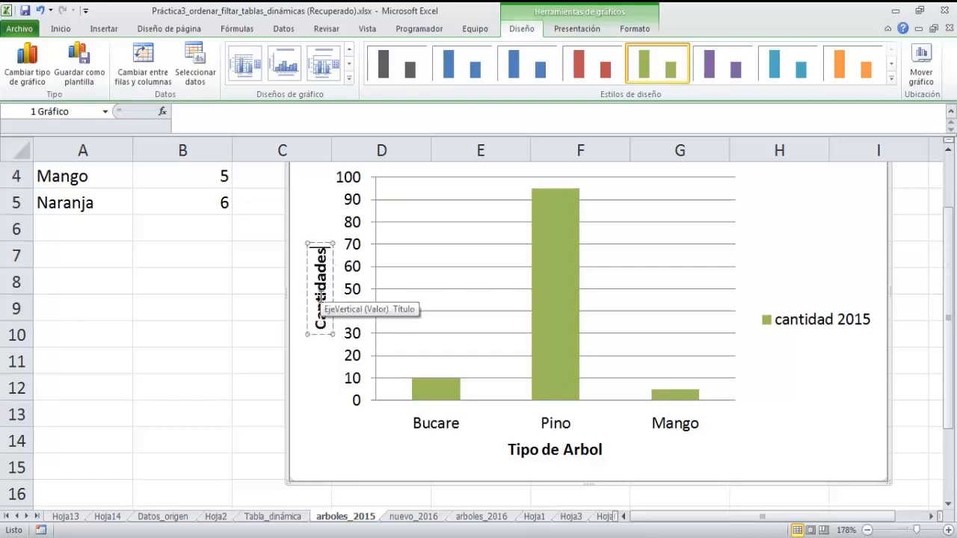
pyautogui.click(428, 434)
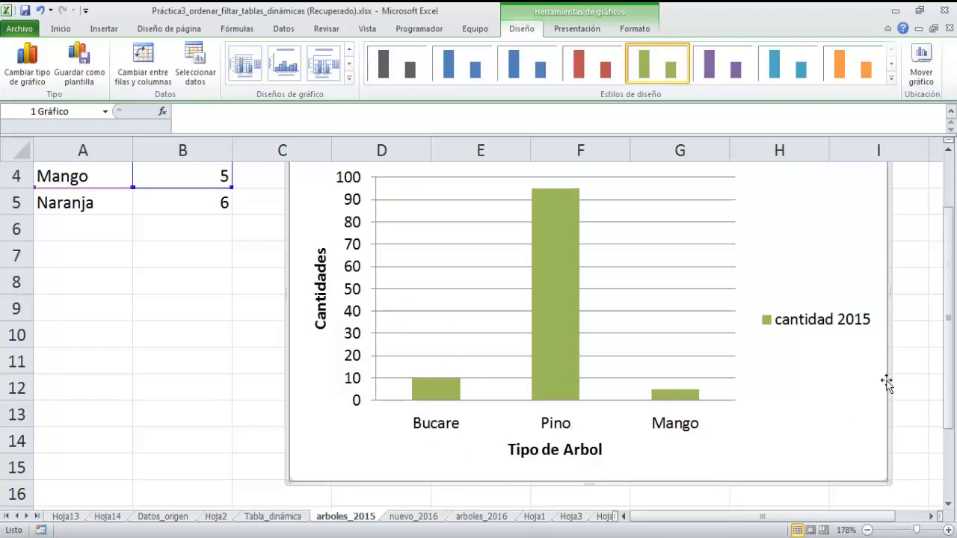
# Step: Change the chart title to "Cantidad de Arboles para el 2015"
pyautogui.moveTo(948, 366); pyautogui.dragTo(948, 340)
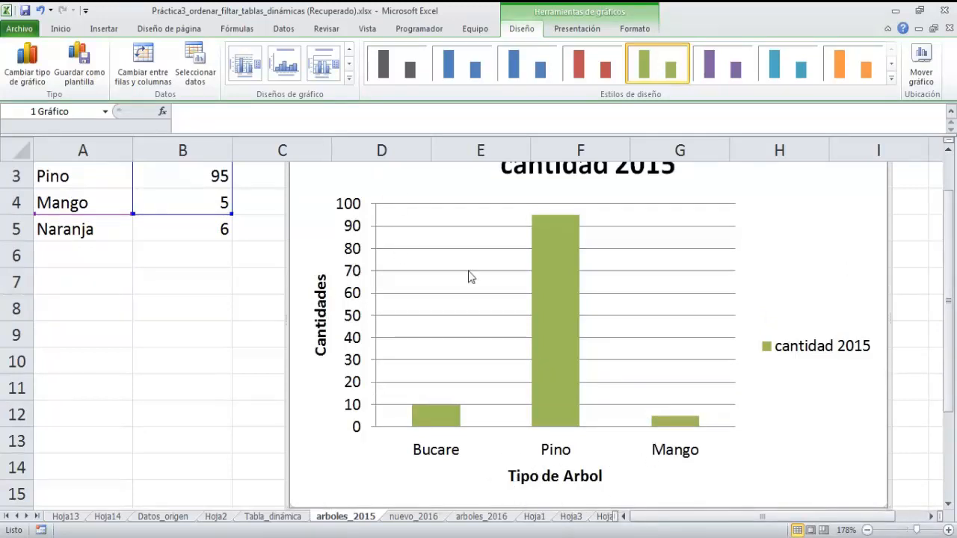
pyautogui.moveTo(948, 264); pyautogui.dragTo(948, 225)
pyautogui.click(531, 221)
pyautogui.click(506, 219)
pyautogui.press('Delete')
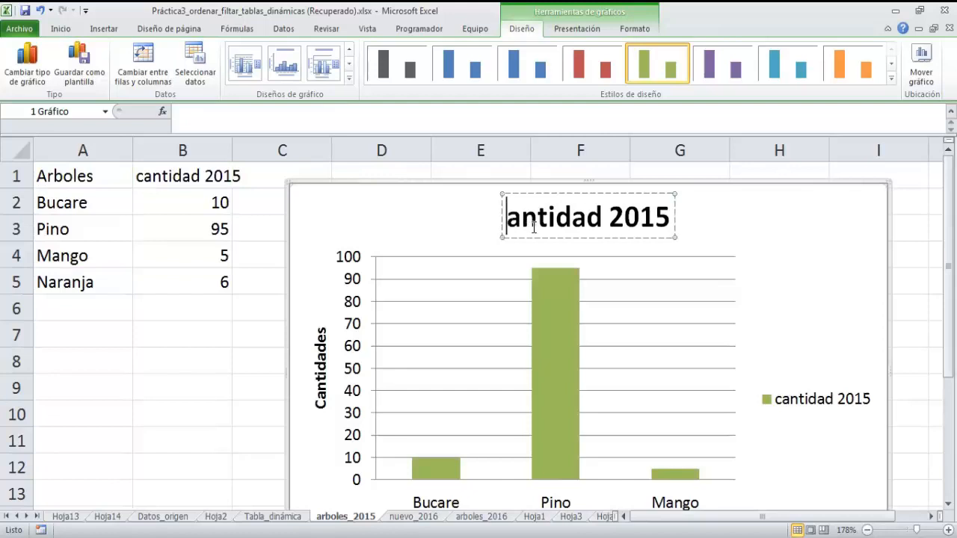
pyautogui.write('C')
pyautogui.press('Right')
pyautogui.press('Right')
pyautogui.press('Right')
pyautogui.press('Right')
pyautogui.press('Right')
pyautogui.press('Right')
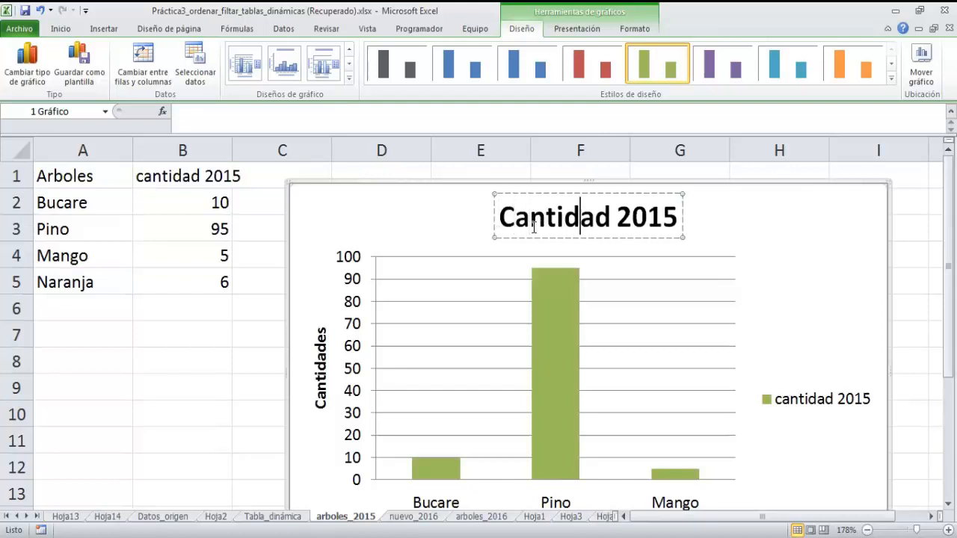
pyautogui.write('de Arb')
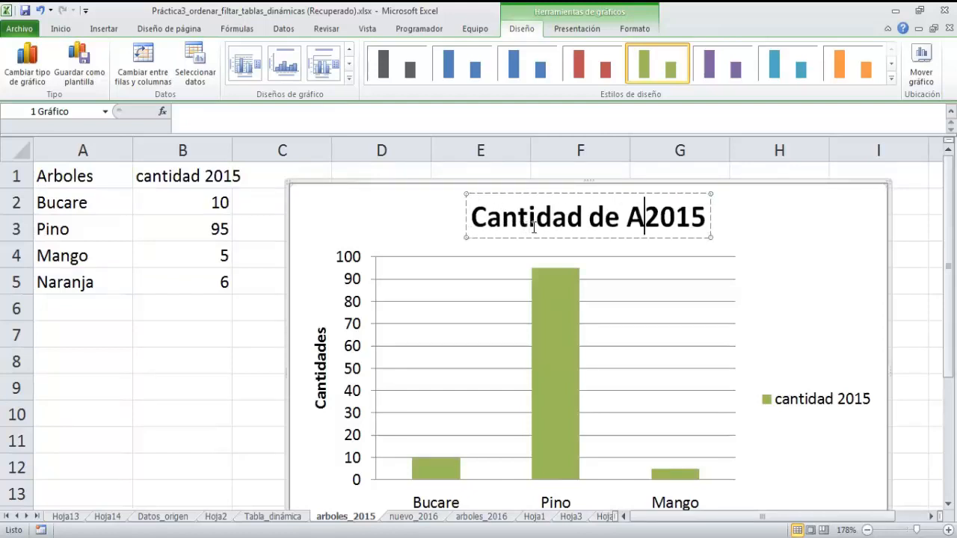
pyautogui.write('oles par')
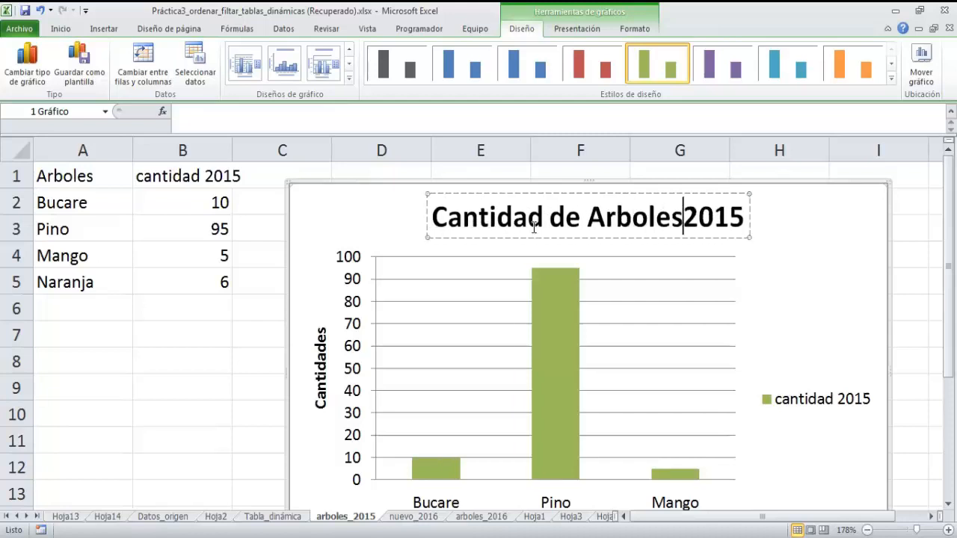
pyautogui.write('a ')
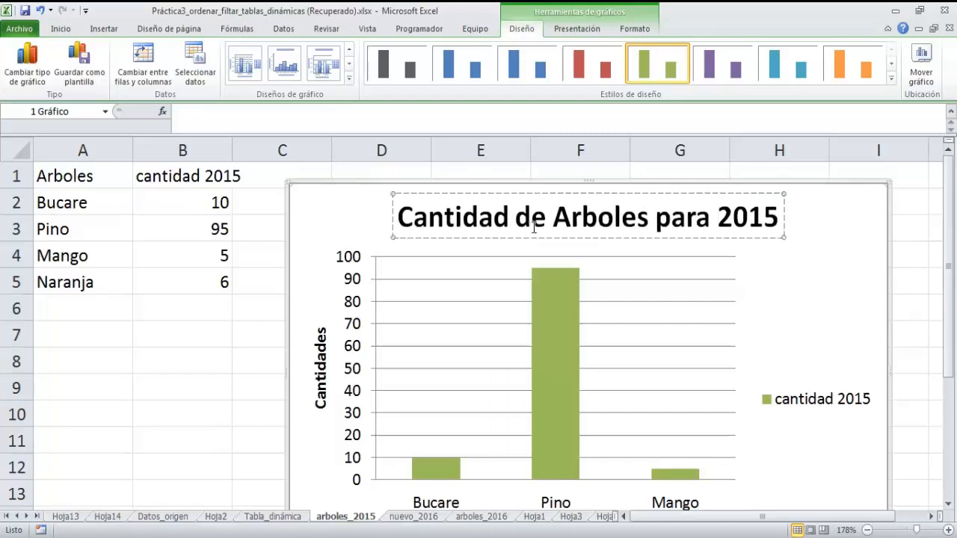
pyautogui.write('el')
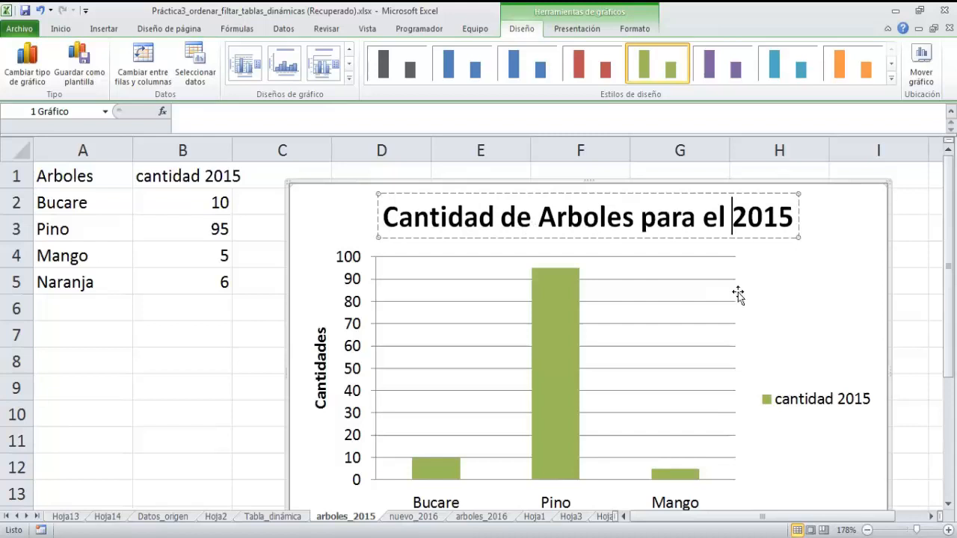
pyautogui.click(801, 295)
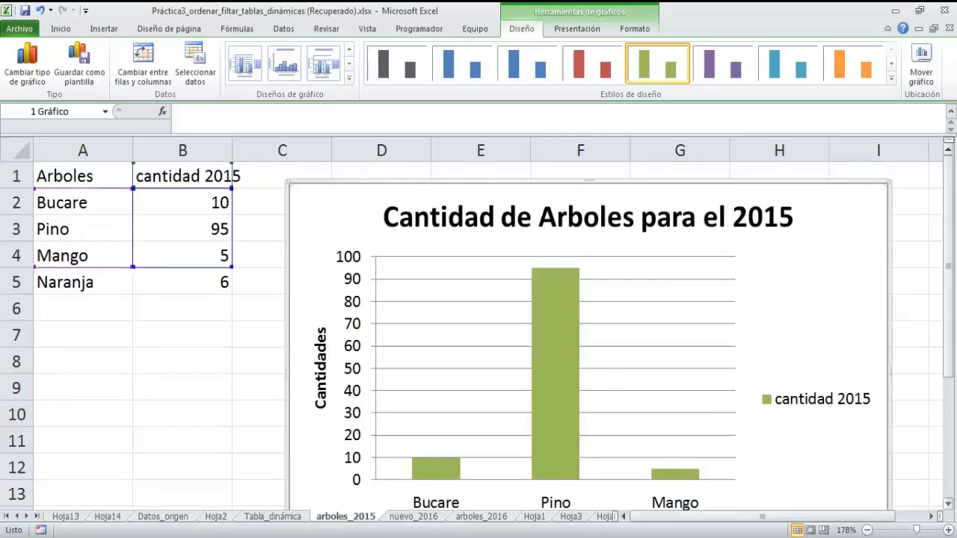
# Step: Give the vertical axis title "Cantidades" a solid fill in a darker shade of the blue theme color
pyautogui.moveTo(948, 265); pyautogui.dragTo(948, 283)
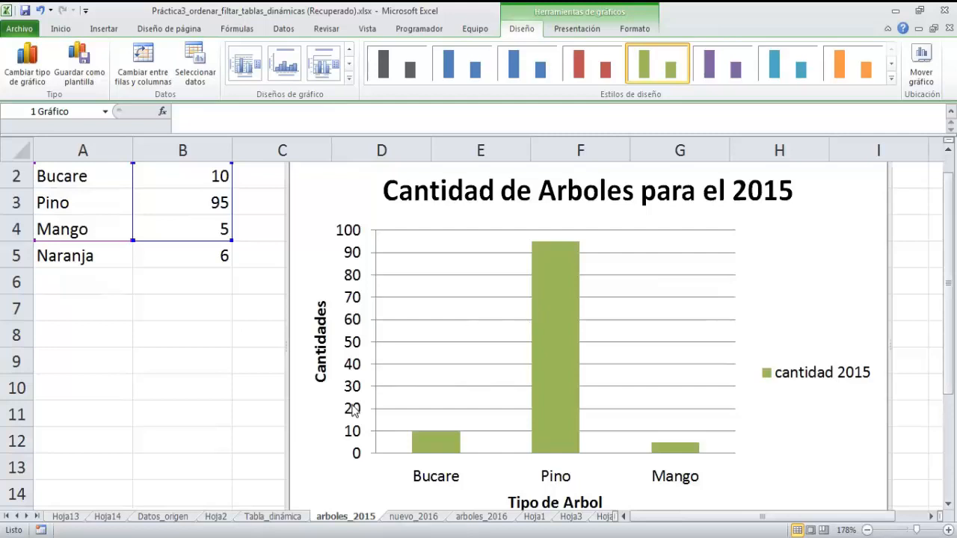
pyautogui.click(320, 368)
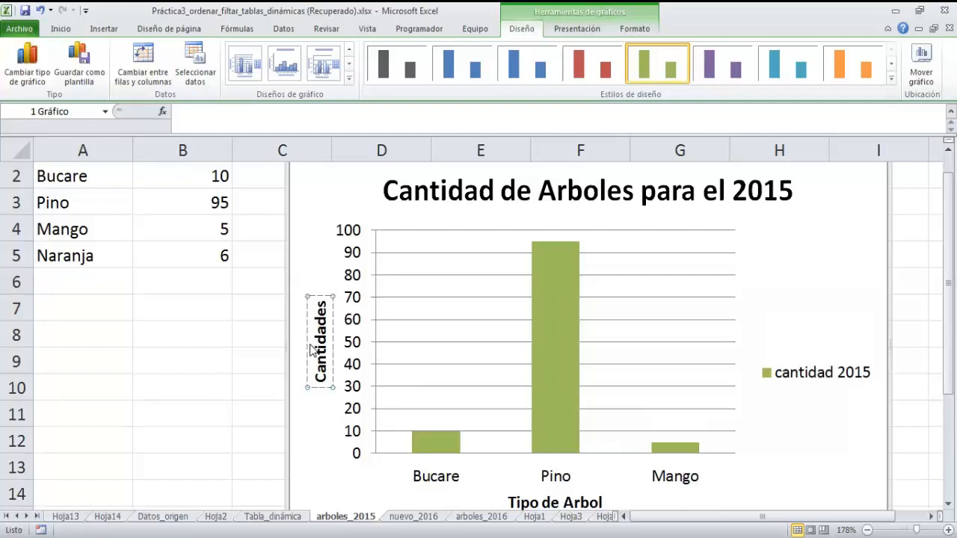
pyautogui.doubleClick(313, 350)
pyautogui.press('Escape')
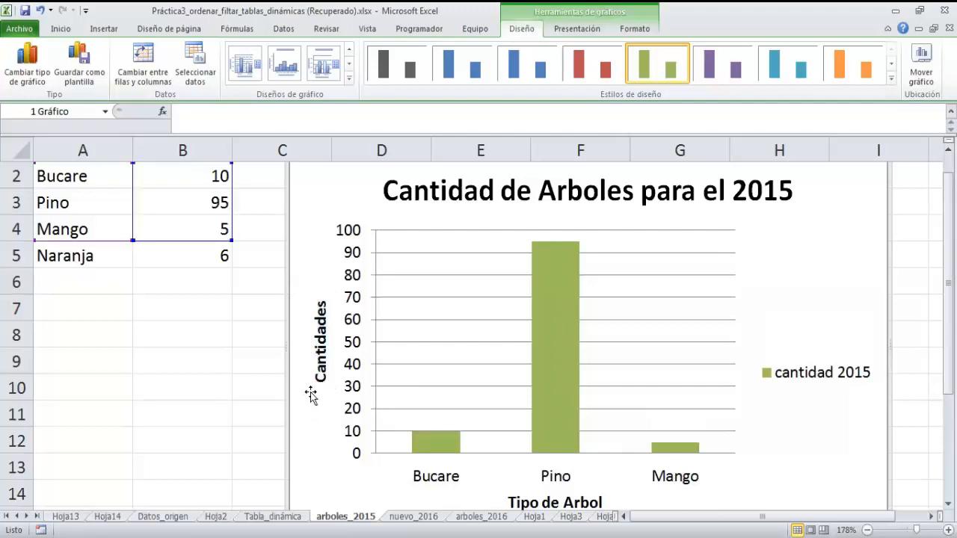
pyautogui.click(314, 373)
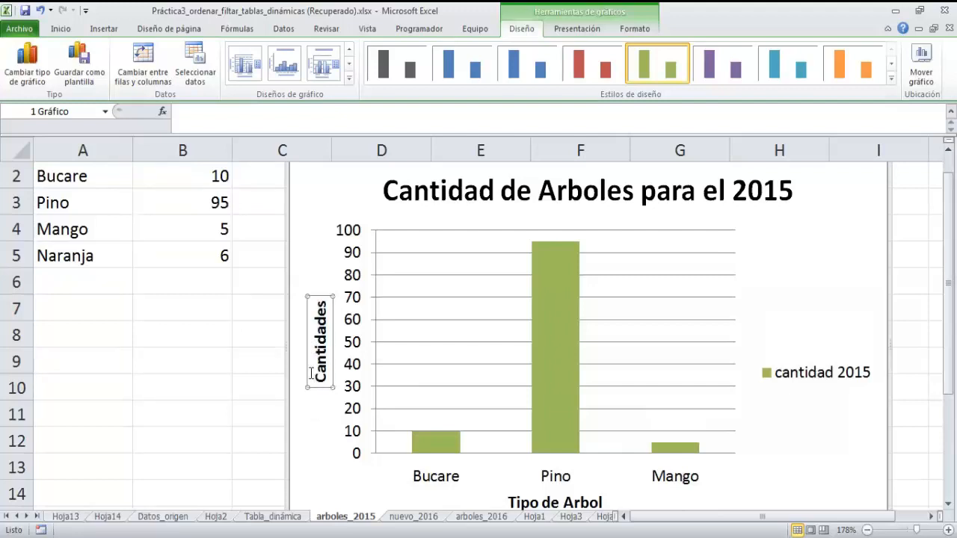
pyautogui.doubleClick(306, 374)
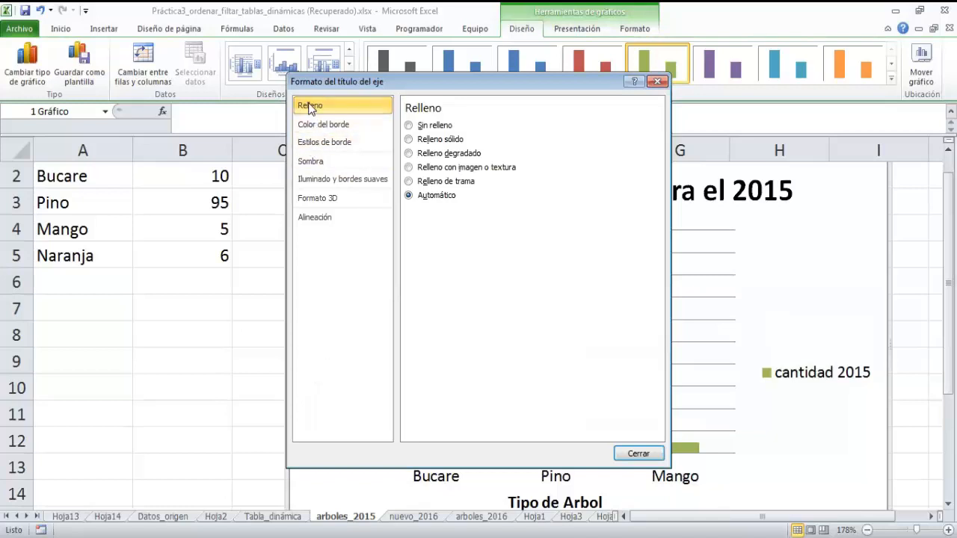
pyautogui.click(409, 125)
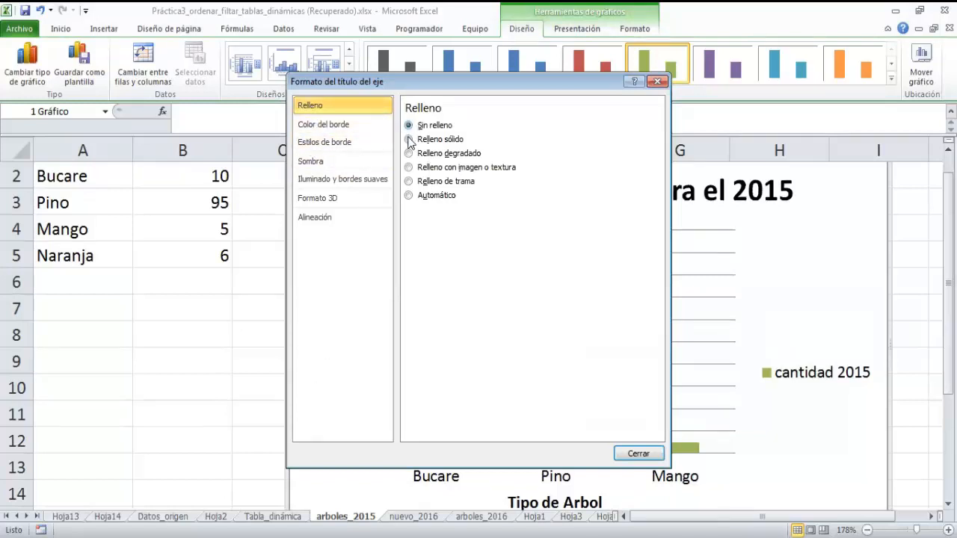
pyautogui.click(408, 139)
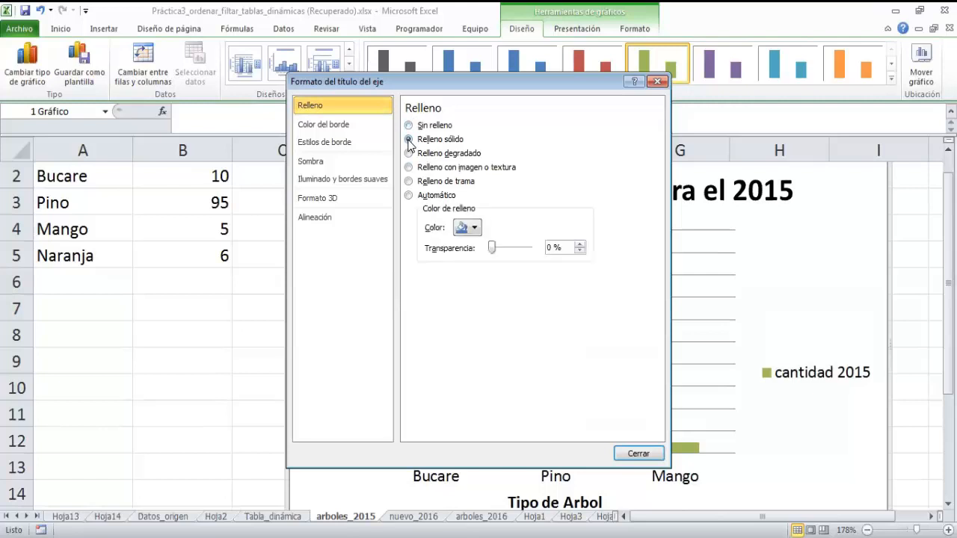
pyautogui.click(476, 231)
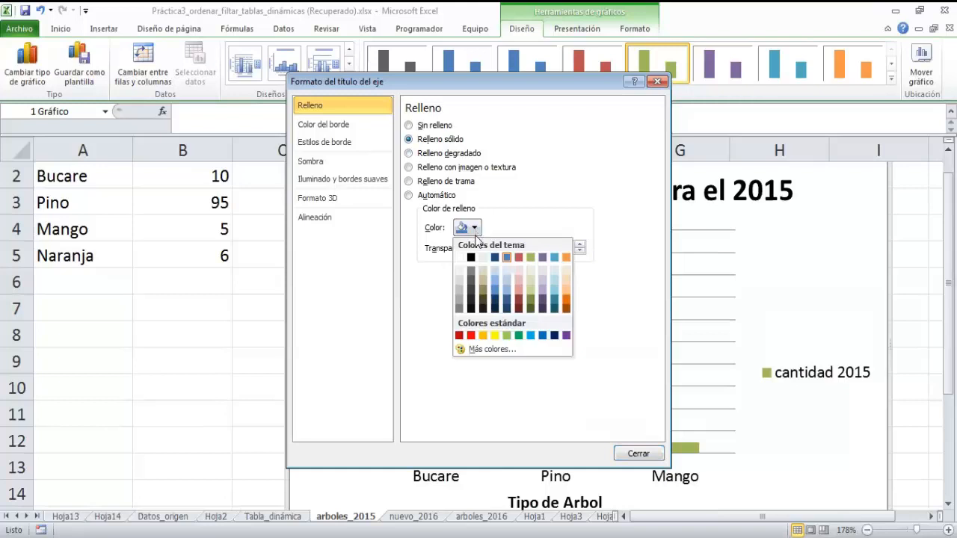
pyautogui.click(506, 302)
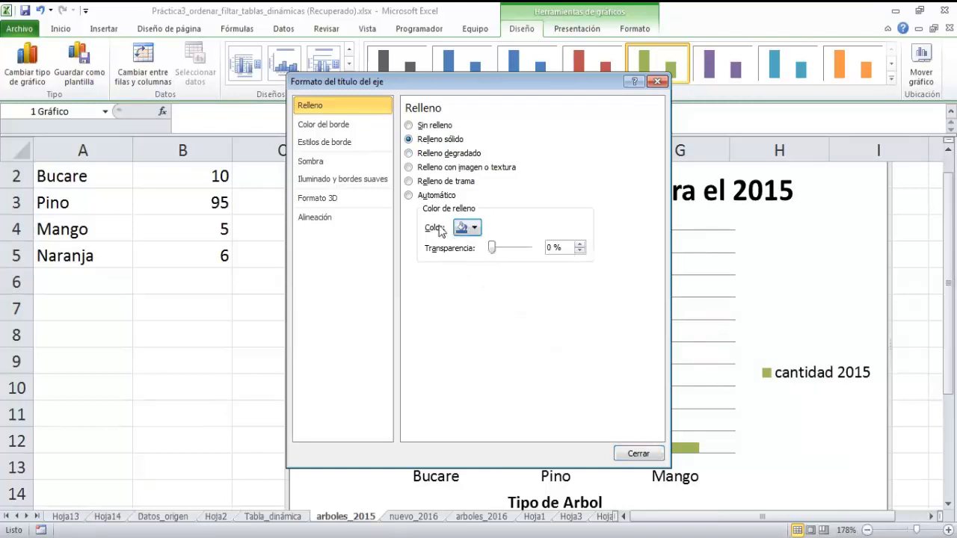
# Step: Give the vertical axis title's border a gradient line with the preset running from yellow through orange and red to dark red
pyautogui.click(334, 127)
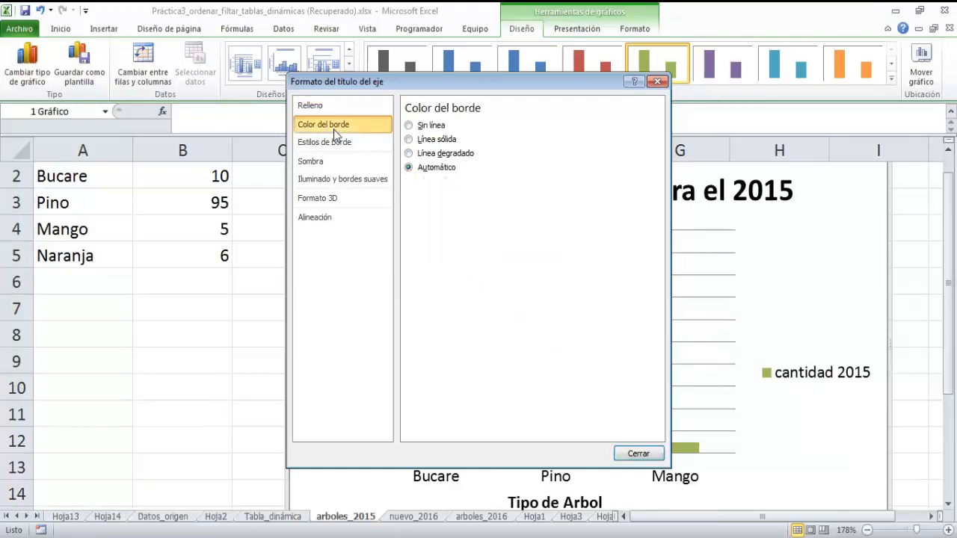
pyautogui.click(409, 153)
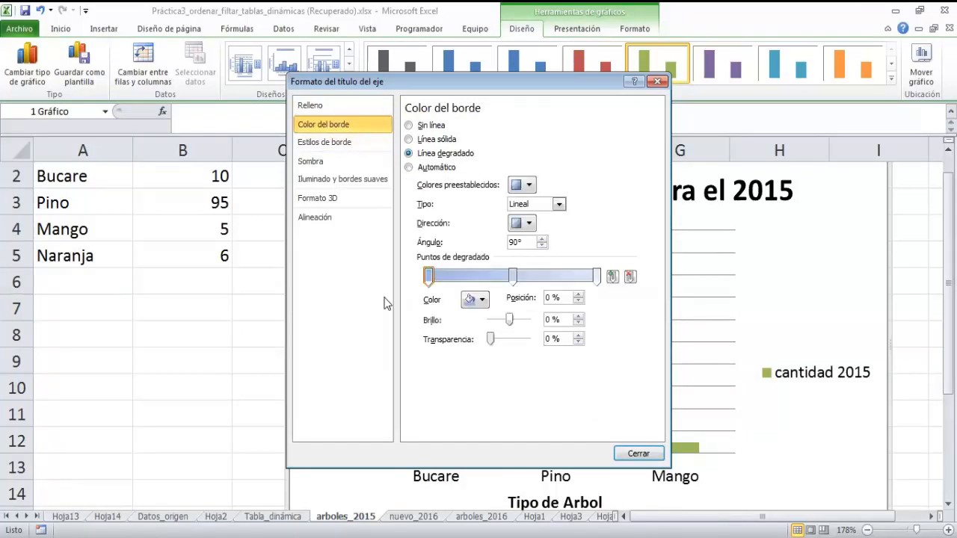
pyautogui.click(528, 186)
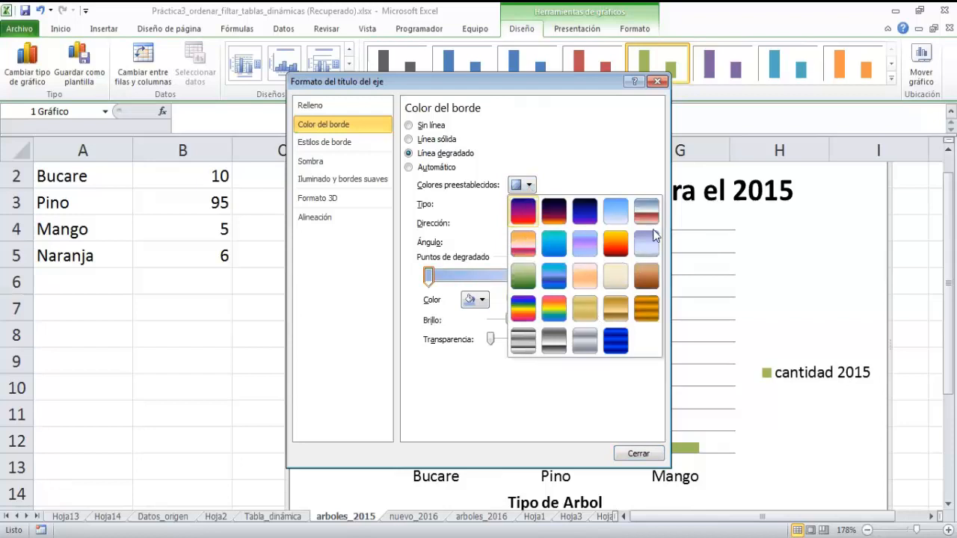
pyautogui.click(556, 280)
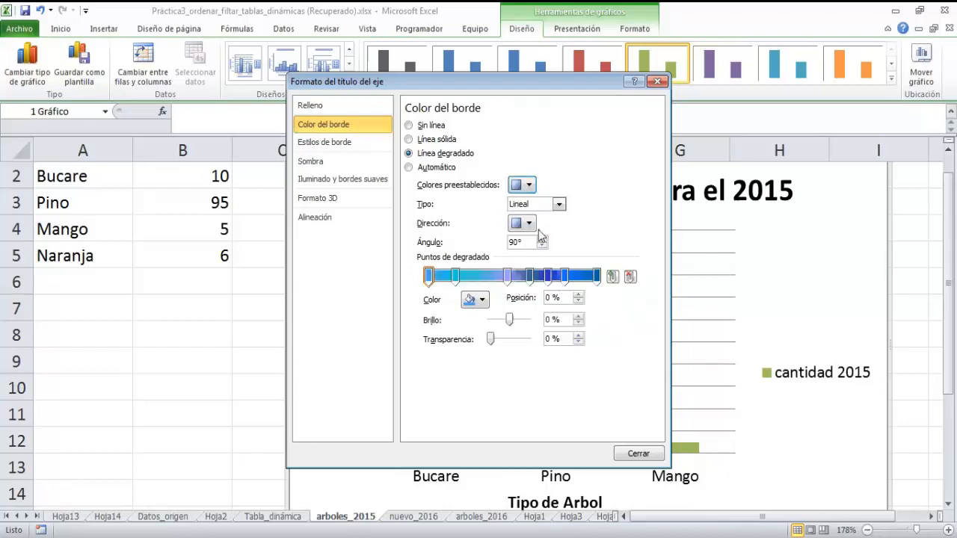
pyautogui.click(529, 186)
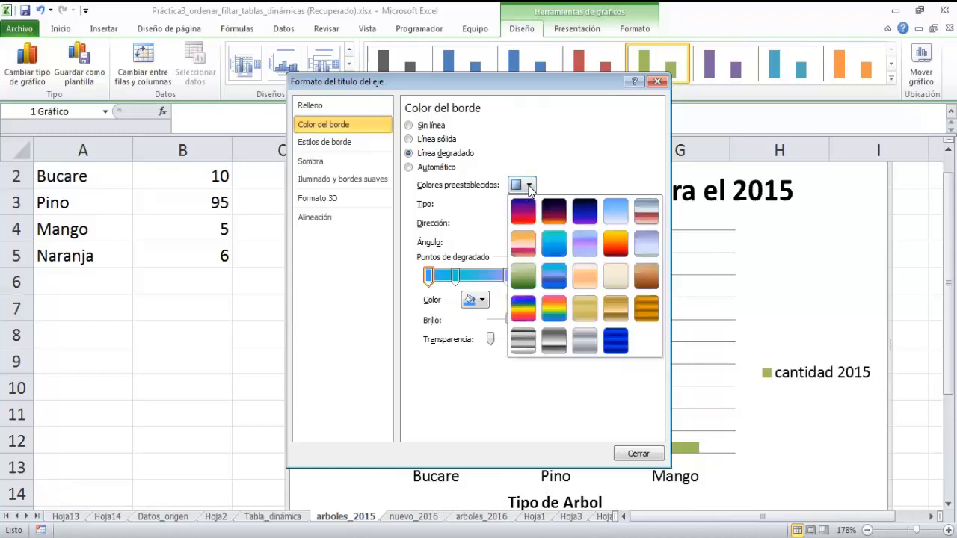
pyautogui.click(613, 251)
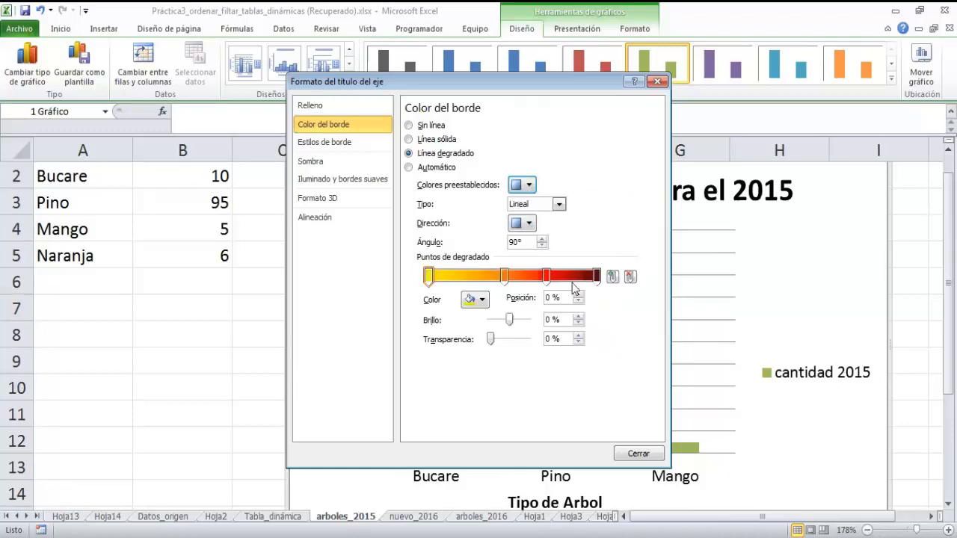
# Step: Move the third gradient stop of the border to about 78% and color it Púrpura, Énfasis 4
pyautogui.click(504, 276)
pyautogui.moveTo(503, 278); pyautogui.dragTo(560, 277)
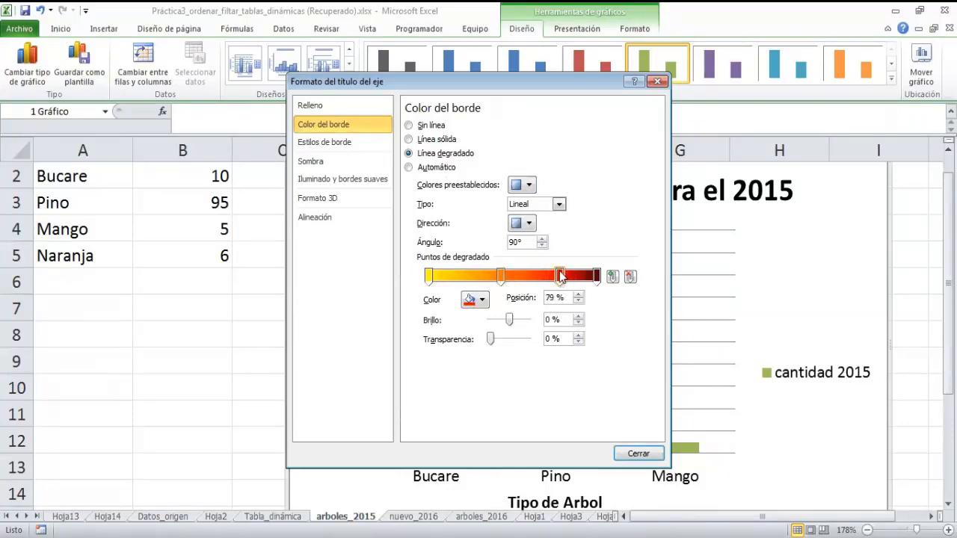
pyautogui.click(483, 300)
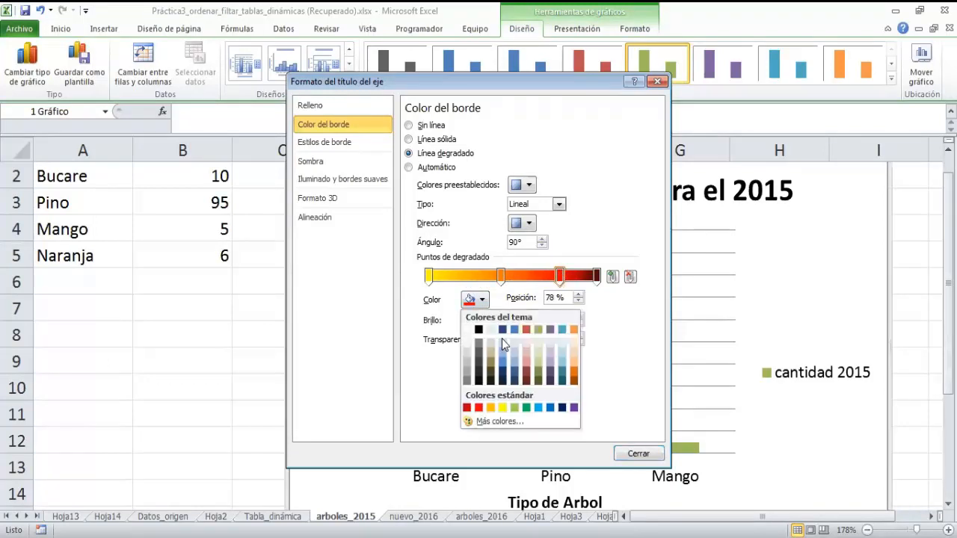
pyautogui.click(550, 330)
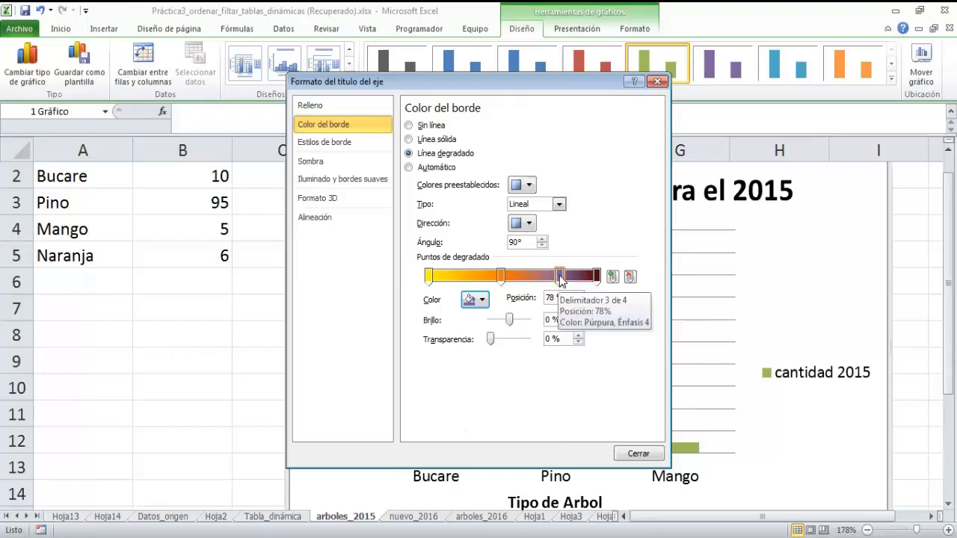
# Step: Color the border's second gradient stop standard yellow and move it to about 52%
pyautogui.click(499, 279)
pyautogui.click(482, 301)
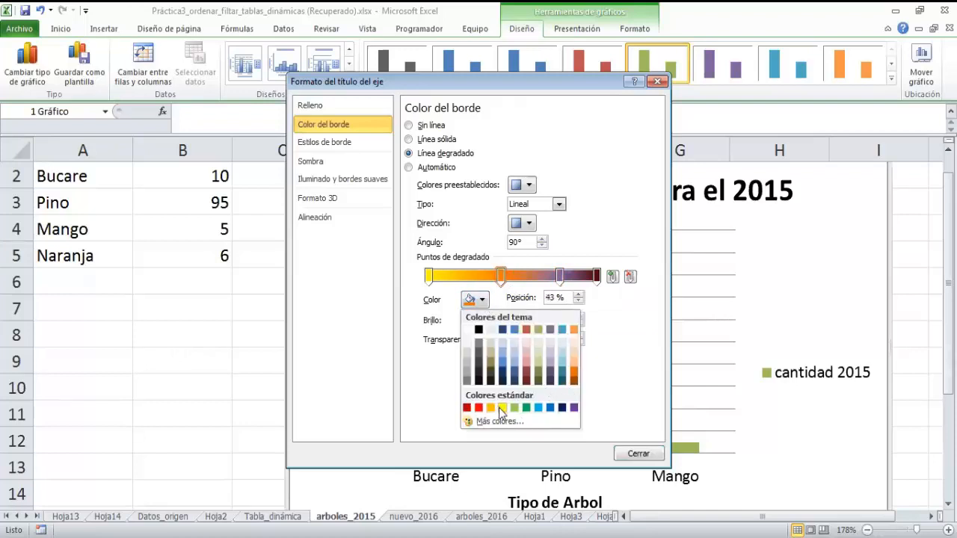
pyautogui.click(501, 408)
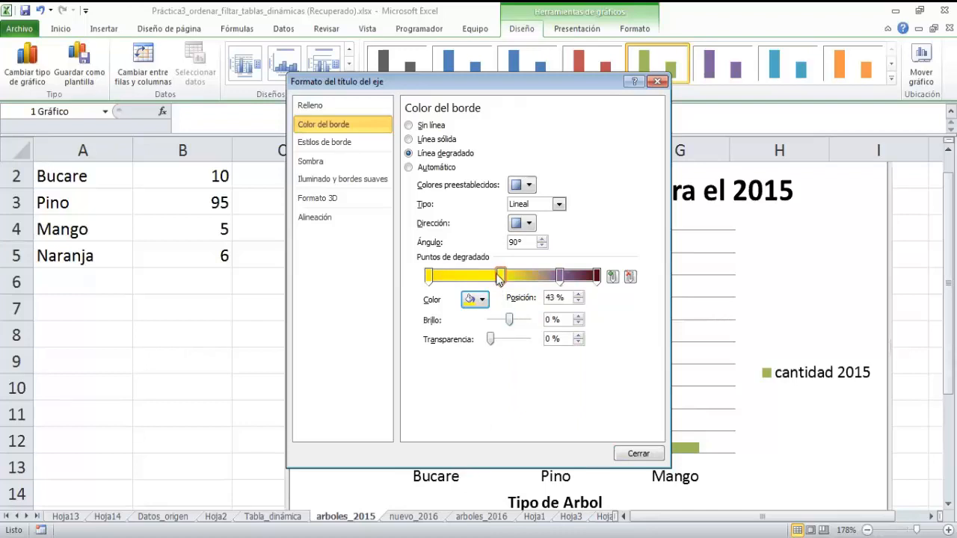
pyautogui.click(548, 297)
pyautogui.write('6')
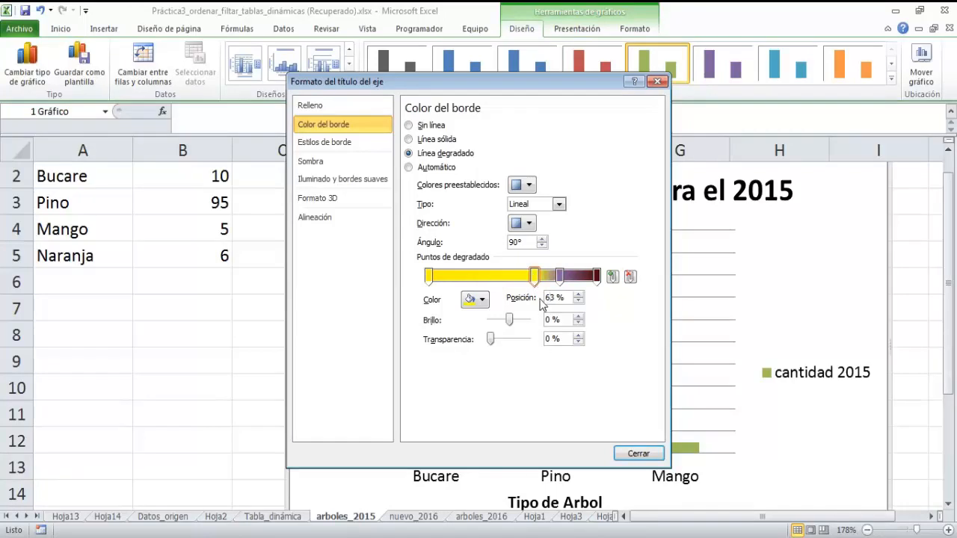
pyautogui.moveTo(533, 283); pyautogui.dragTo(513, 286)
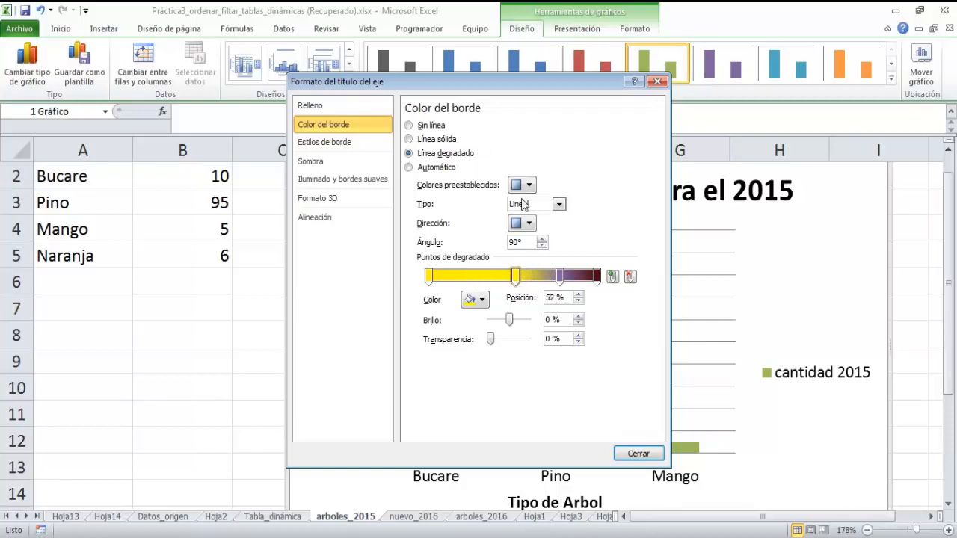
# Step: Move the formatting dialog clear of the vertical axis title and examine the compound line types available for its border
pyautogui.click(315, 143)
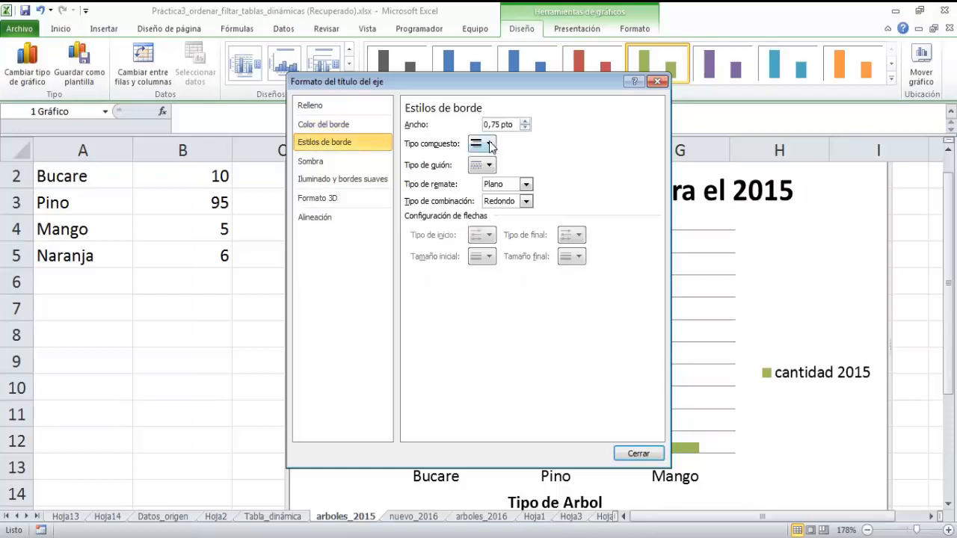
pyautogui.moveTo(474, 90); pyautogui.dragTo(631, 97)
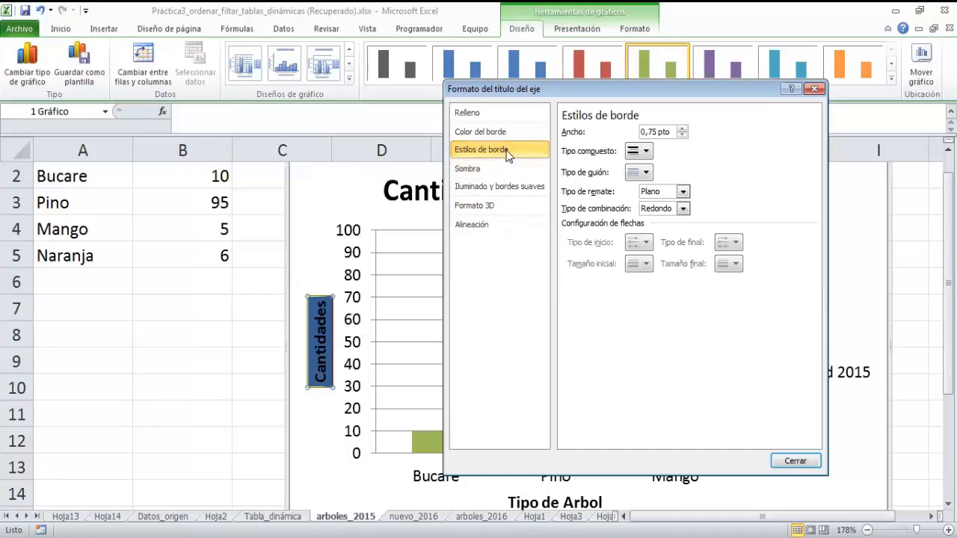
pyautogui.click(649, 153)
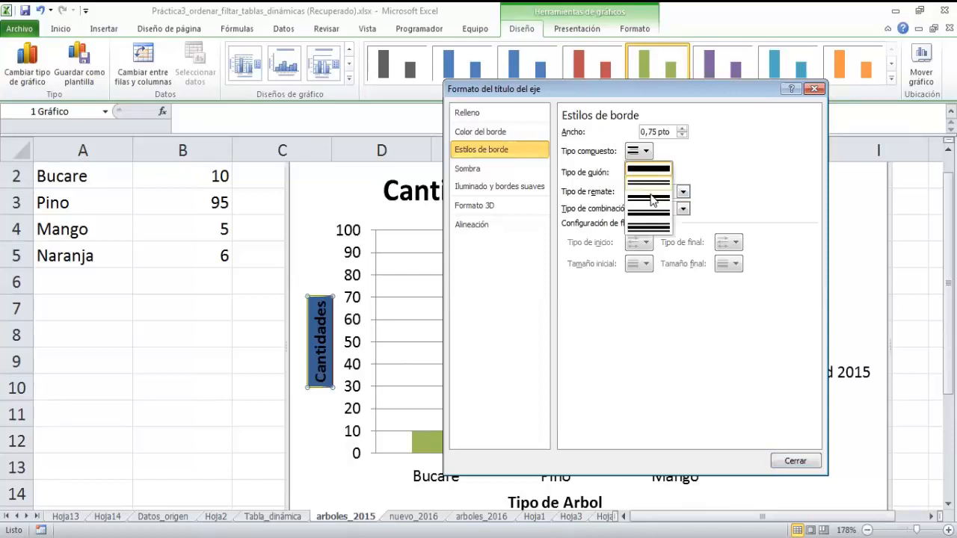
pyautogui.click(539, 210)
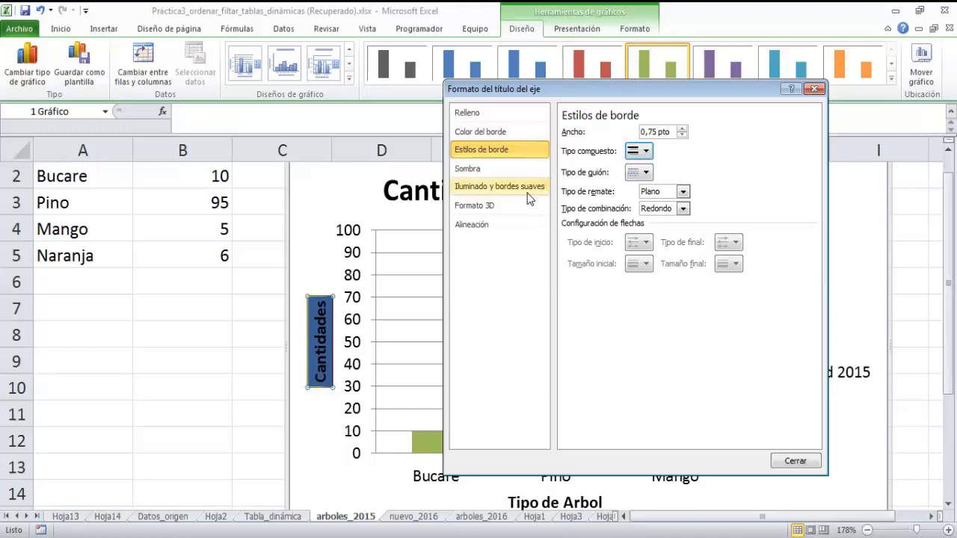
# Step: Apply the interior shadow preset for the upper-right corner to the vertical axis title
pyautogui.click(510, 172)
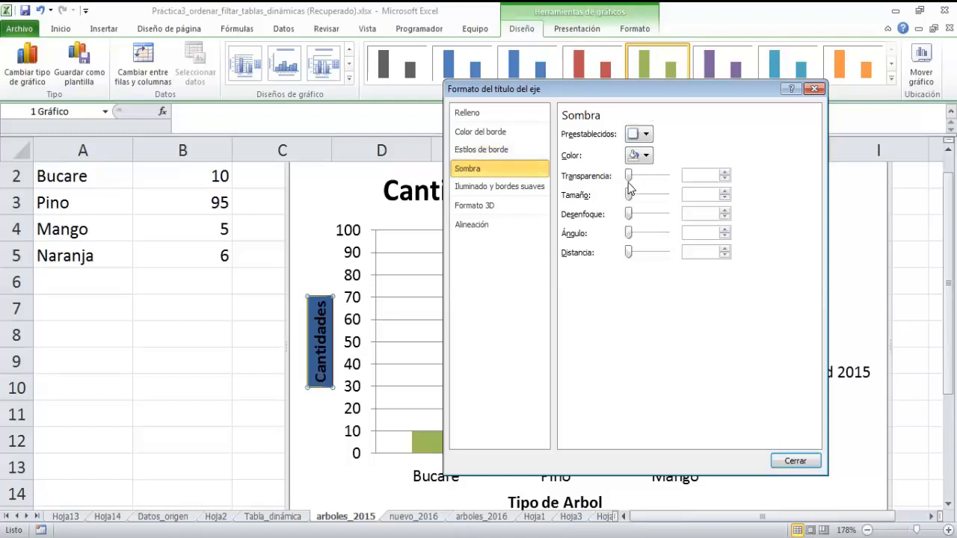
pyautogui.click(644, 135)
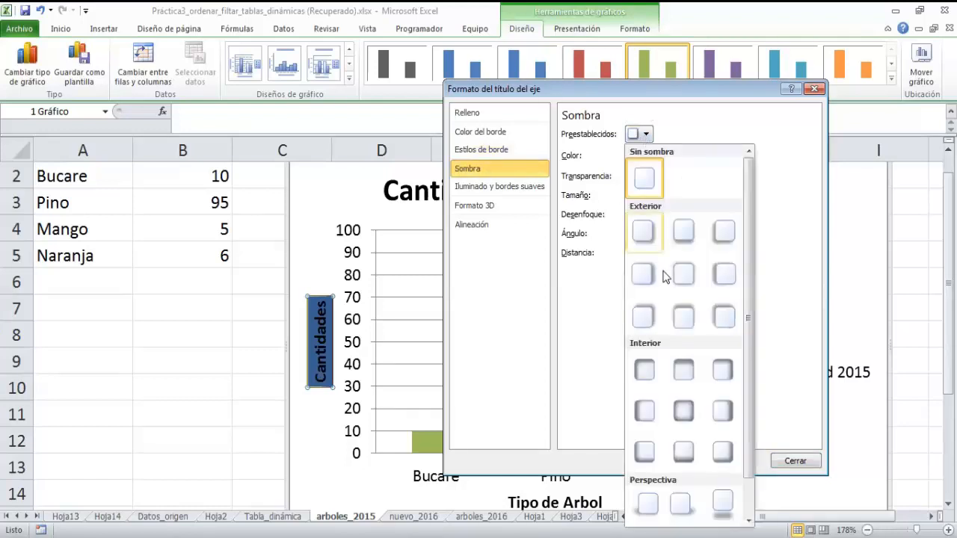
pyautogui.click(727, 374)
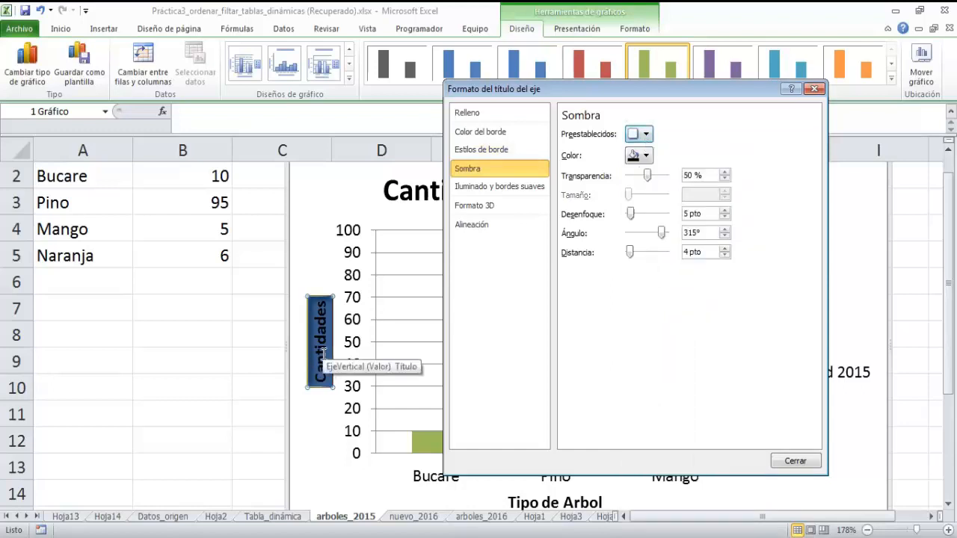
# Step: Set the horizontal alignment of the vertical axis title to "En el medio, a la izquierda"
pyautogui.click(484, 192)
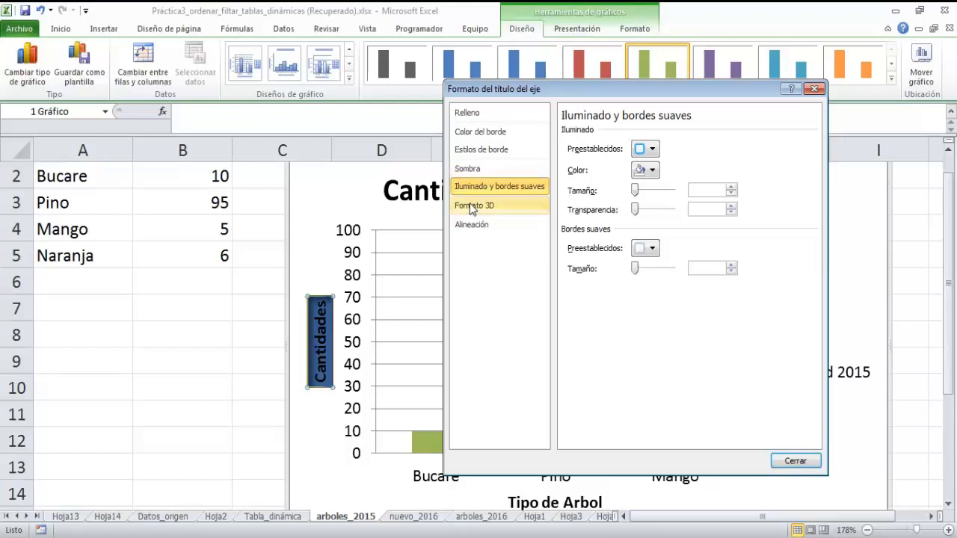
pyautogui.click(472, 209)
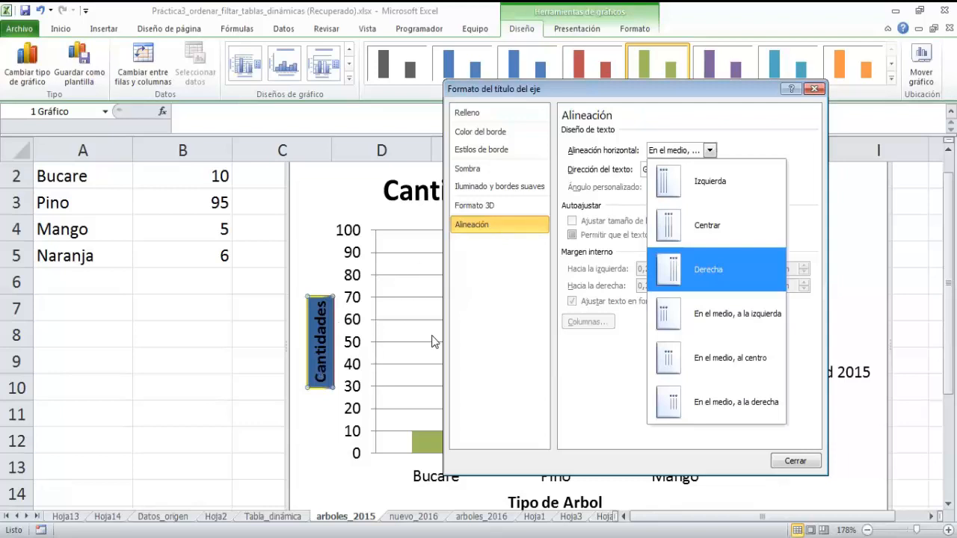
pyautogui.click(685, 187)
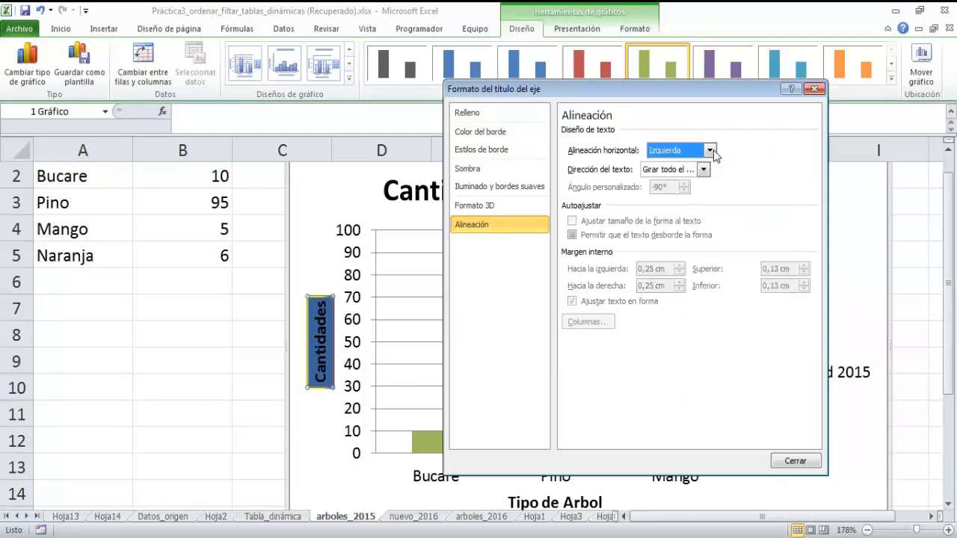
pyautogui.click(710, 150)
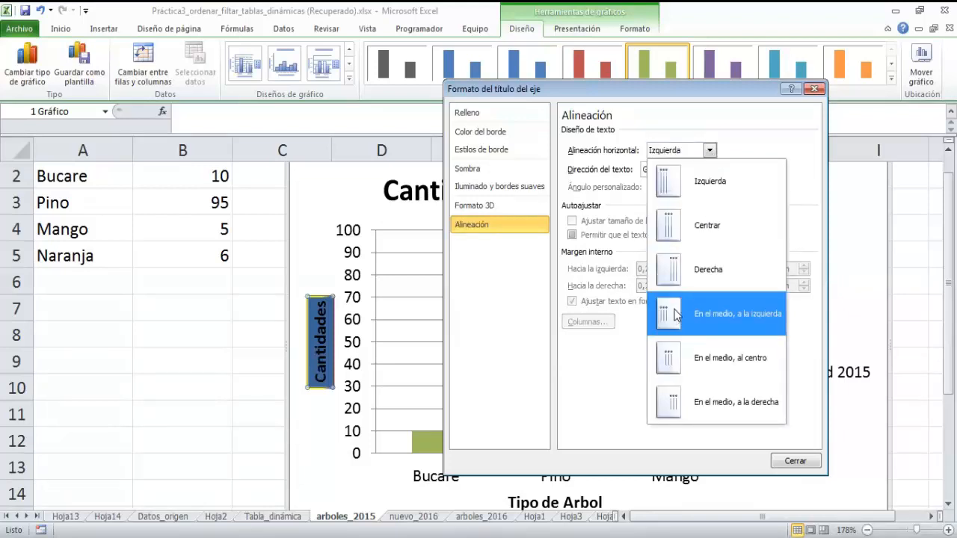
pyautogui.click(677, 314)
# Step: Try the Horizontal text direction on the vertical axis title, settling on "Girar todo el texto 90°"
pyautogui.click(703, 170)
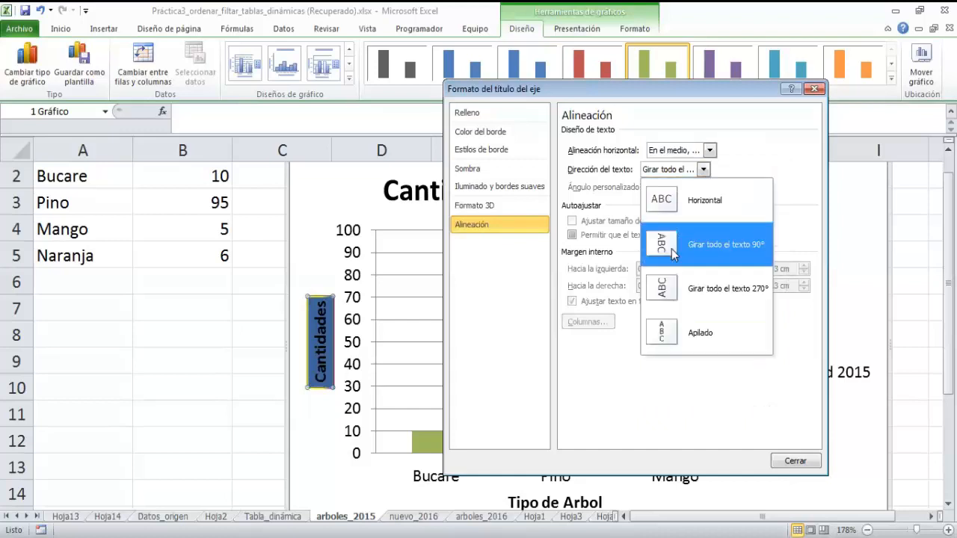
pyautogui.click(672, 249)
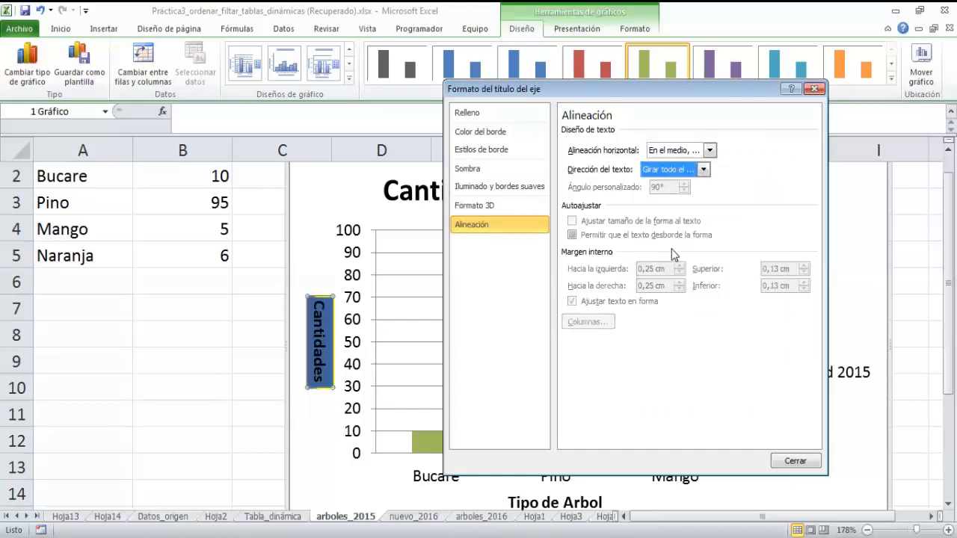
pyautogui.click(703, 171)
pyautogui.click(671, 206)
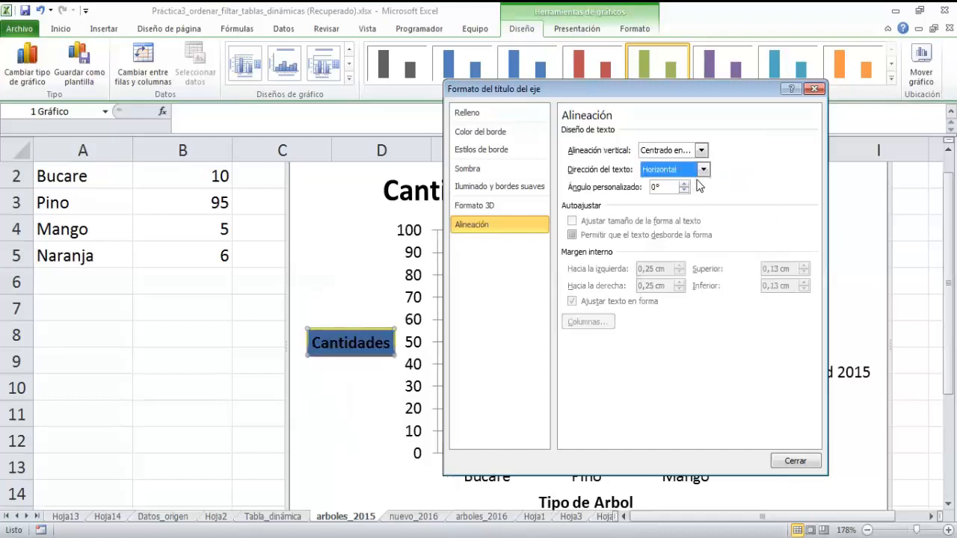
pyautogui.click(703, 171)
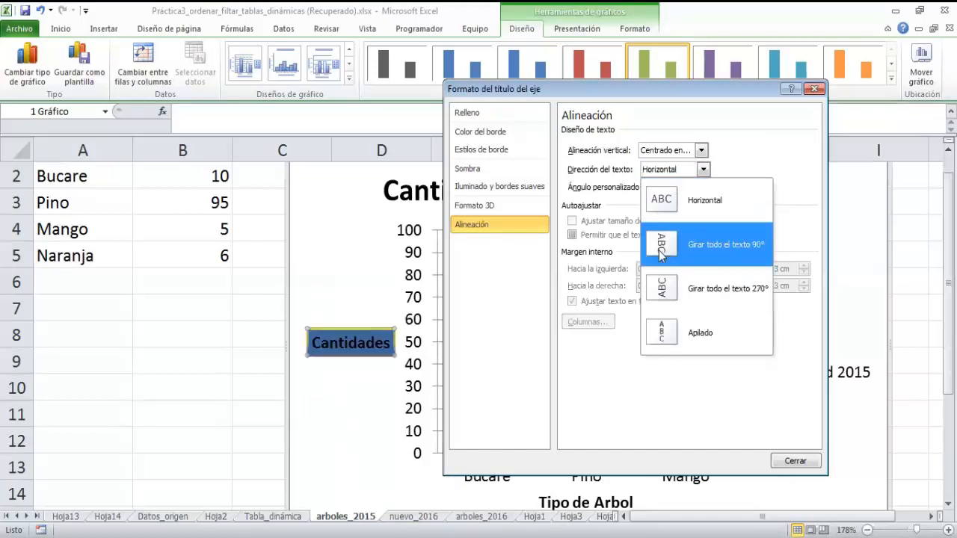
pyautogui.click(660, 254)
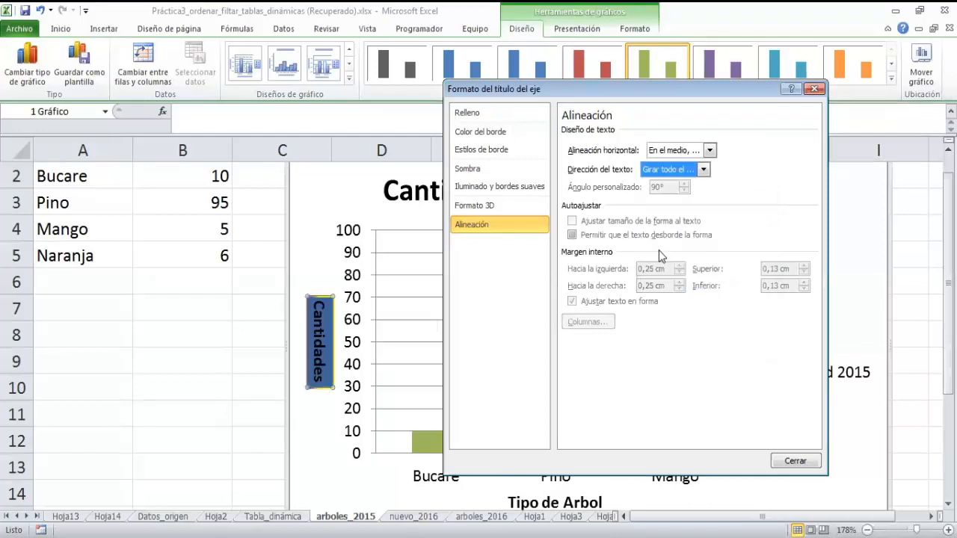
pyautogui.click(704, 171)
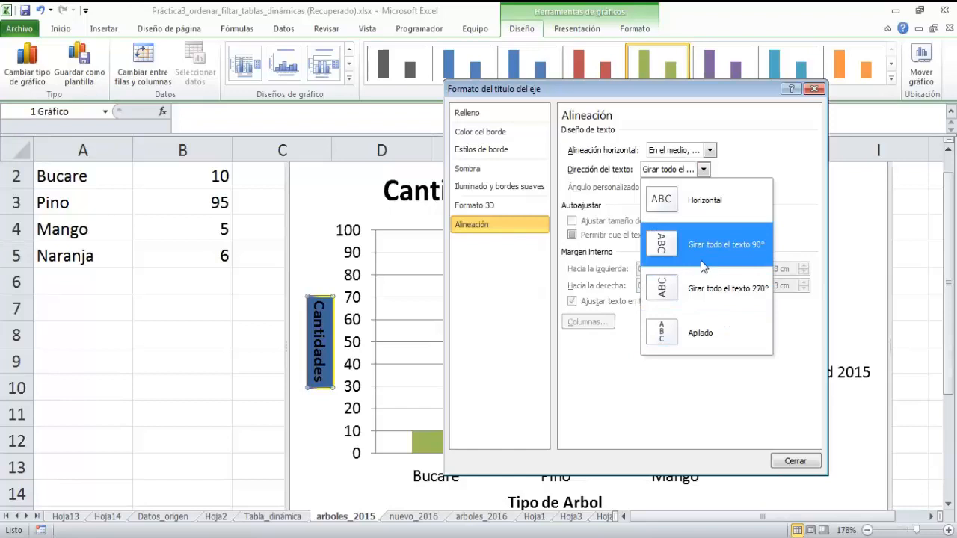
pyautogui.click(700, 257)
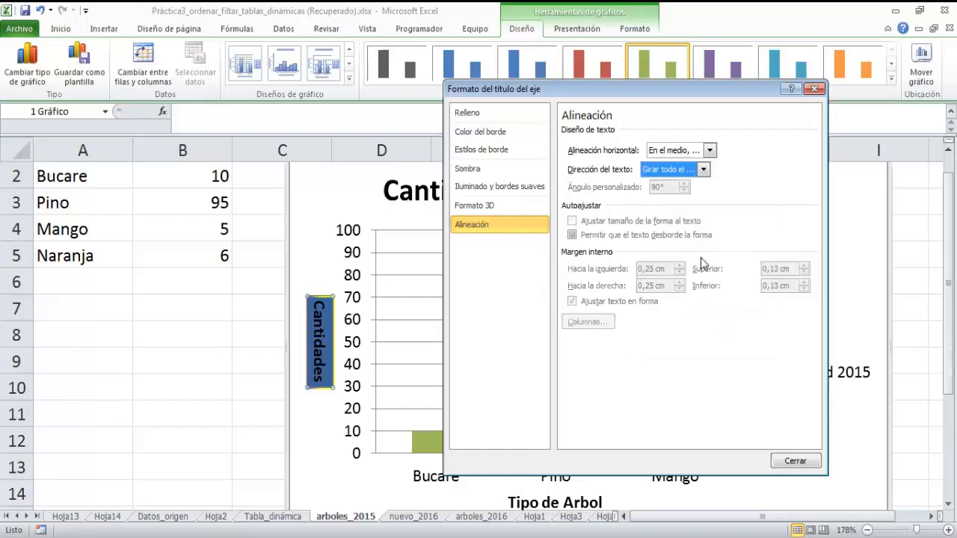
# Step: Make the vertical axis title horizontal, review its vertical alignment options, and rotate its text 90° again
pyautogui.click(706, 167)
pyautogui.click(696, 229)
pyautogui.click(703, 170)
pyautogui.click(688, 196)
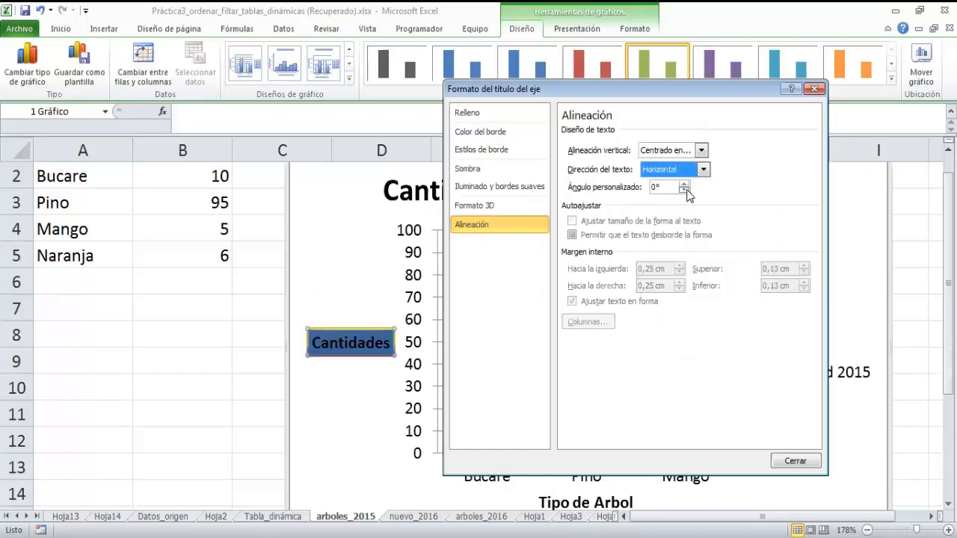
pyautogui.click(701, 152)
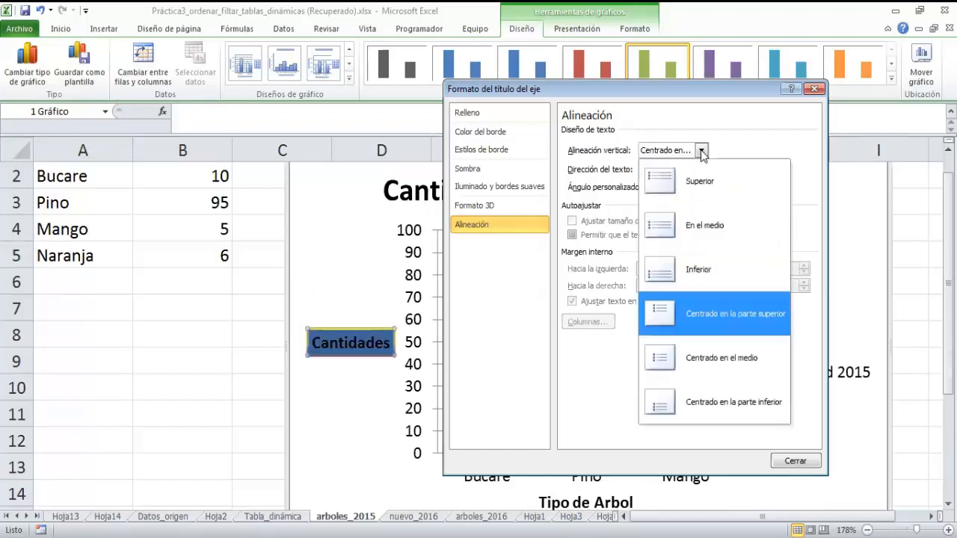
pyautogui.click(701, 151)
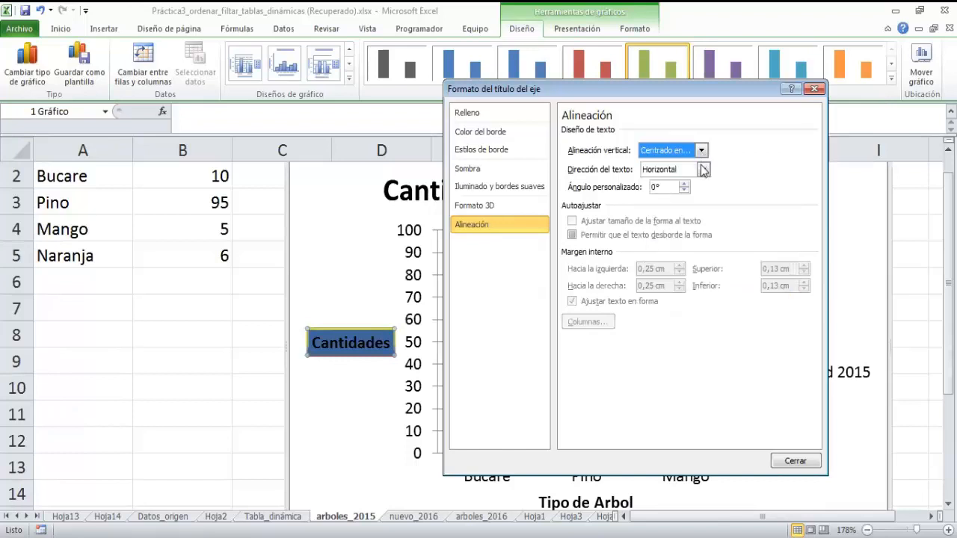
pyautogui.click(677, 169)
pyautogui.click(667, 250)
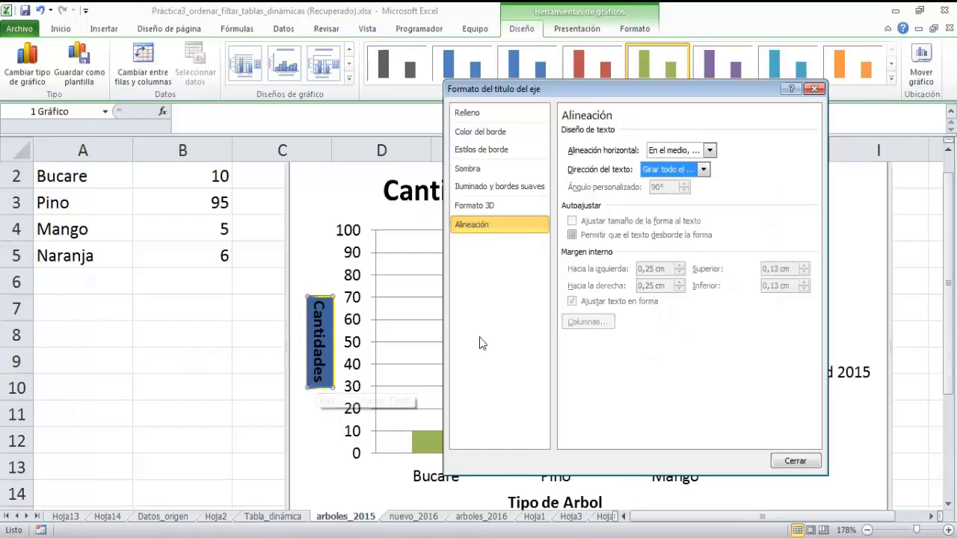
# Step: Try the text directions "Girar todo el texto 270°" and "Girar todo el texto 90°" on the vertical axis title
pyautogui.click(682, 148)
pyautogui.click(680, 148)
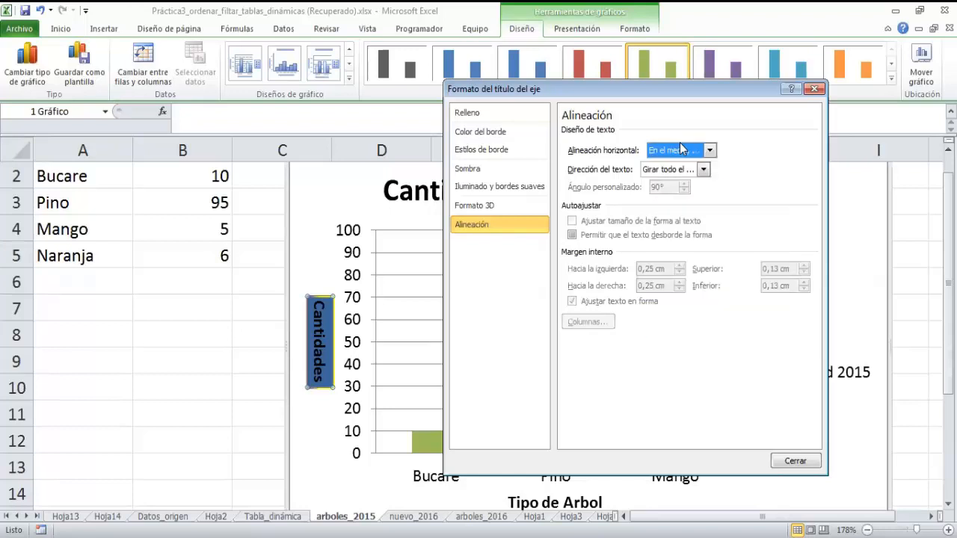
pyautogui.click(667, 169)
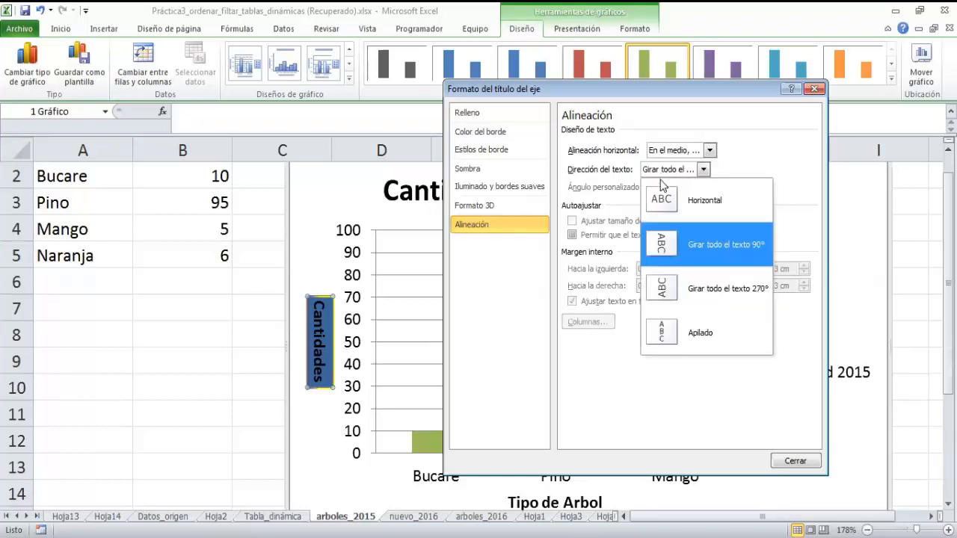
pyautogui.click(709, 281)
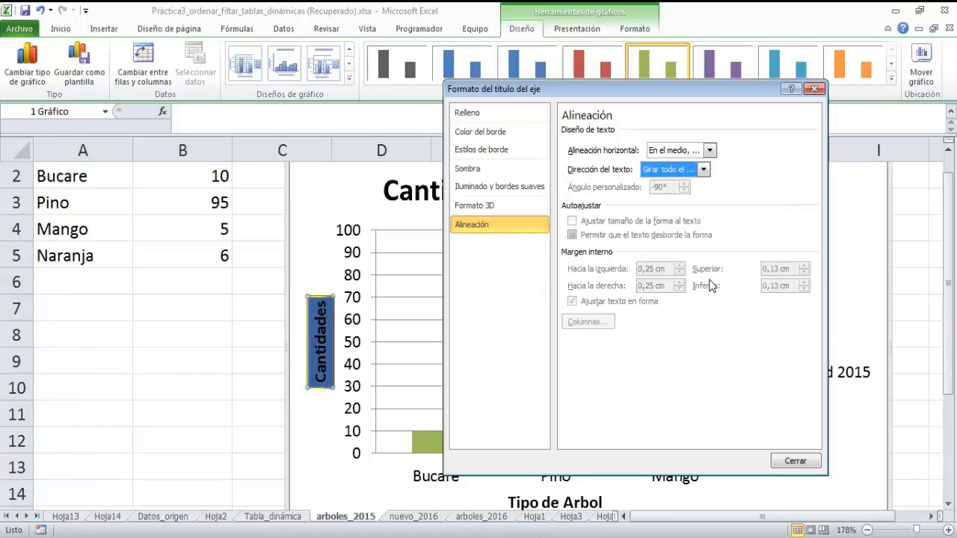
pyautogui.click(703, 171)
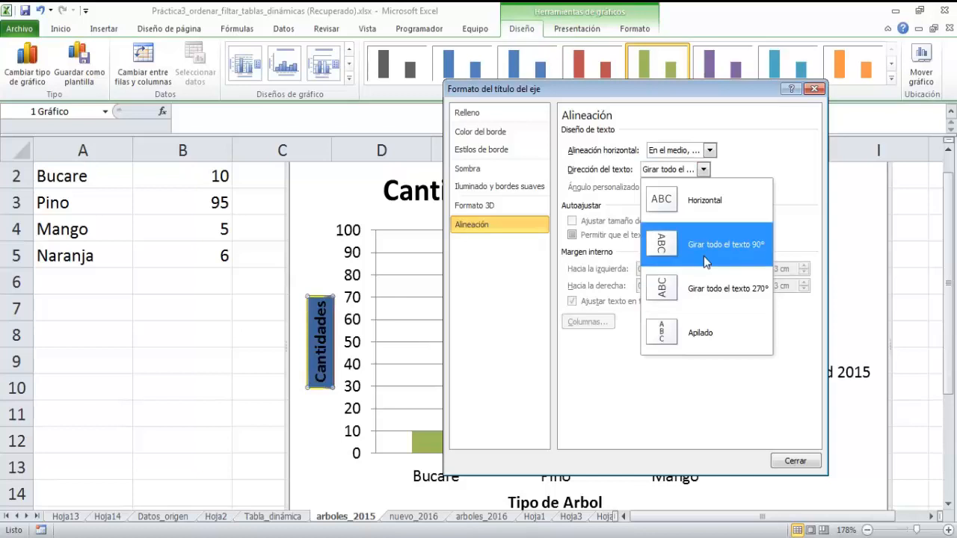
pyautogui.click(706, 260)
pyautogui.click(705, 170)
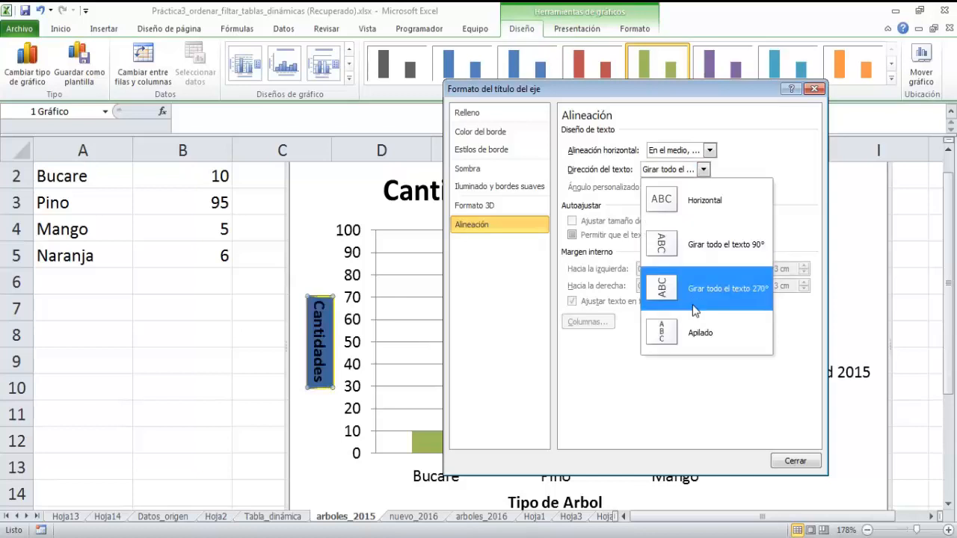
pyautogui.click(695, 299)
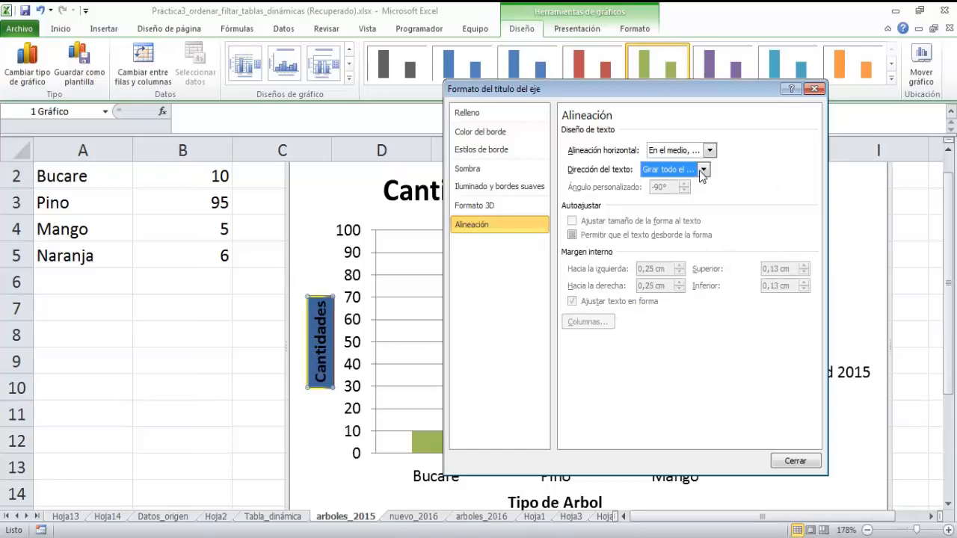
# Step: Set the vertical axis title's text direction to "Apilado" and close its format settings
pyautogui.click(704, 169)
pyautogui.click(678, 322)
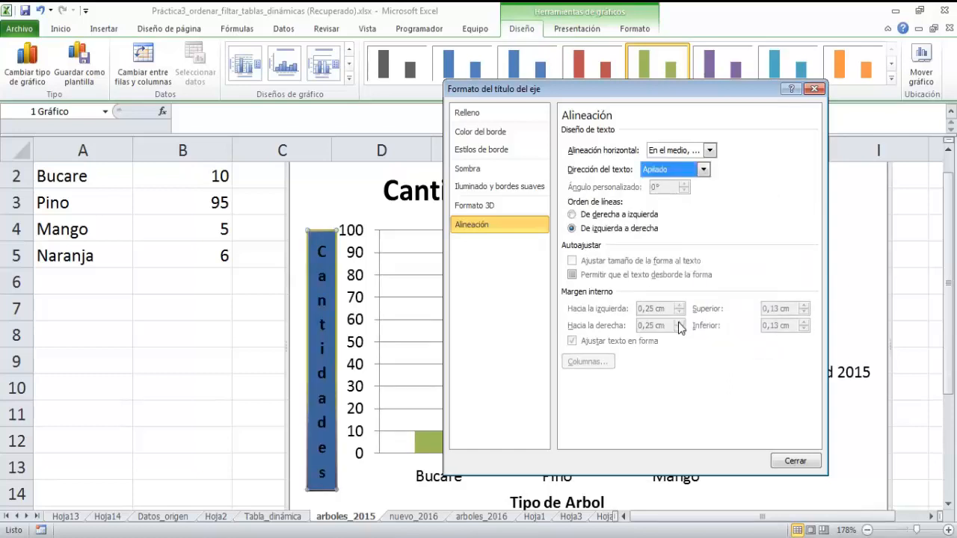
pyautogui.click(793, 461)
pyautogui.click(793, 461)
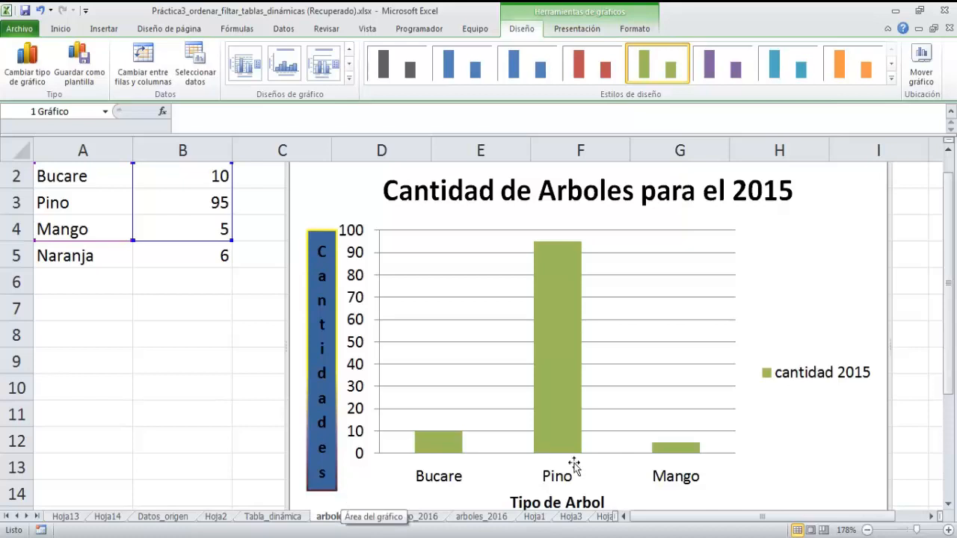
# Step: View the format settings of the horizontal axis title "Tipo de Arbol" and close them without changes
pyautogui.moveTo(948, 279)
pyautogui.mouseDown()
pyautogui.moveTo(948, 332)
pyautogui.moveTo(948, 297)
pyautogui.mouseUp()
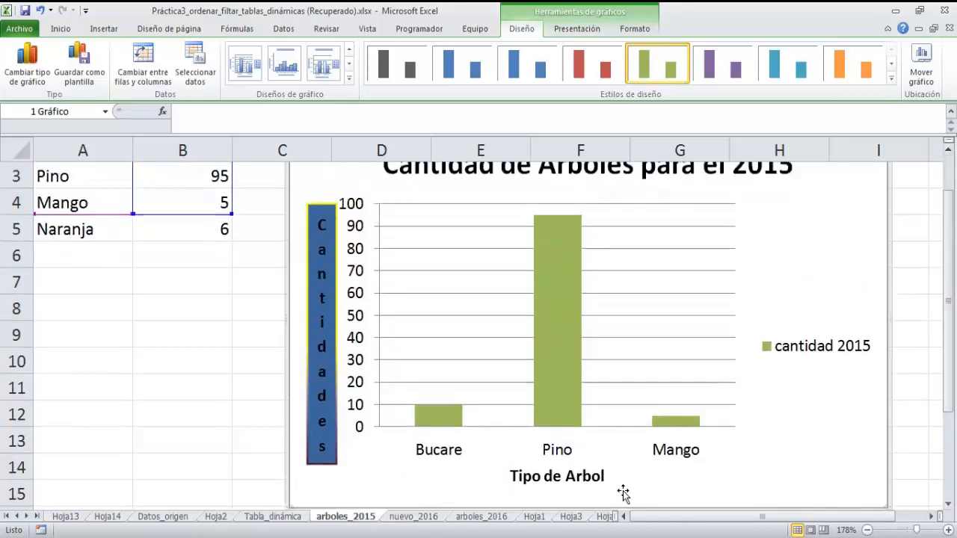
pyautogui.click(592, 476)
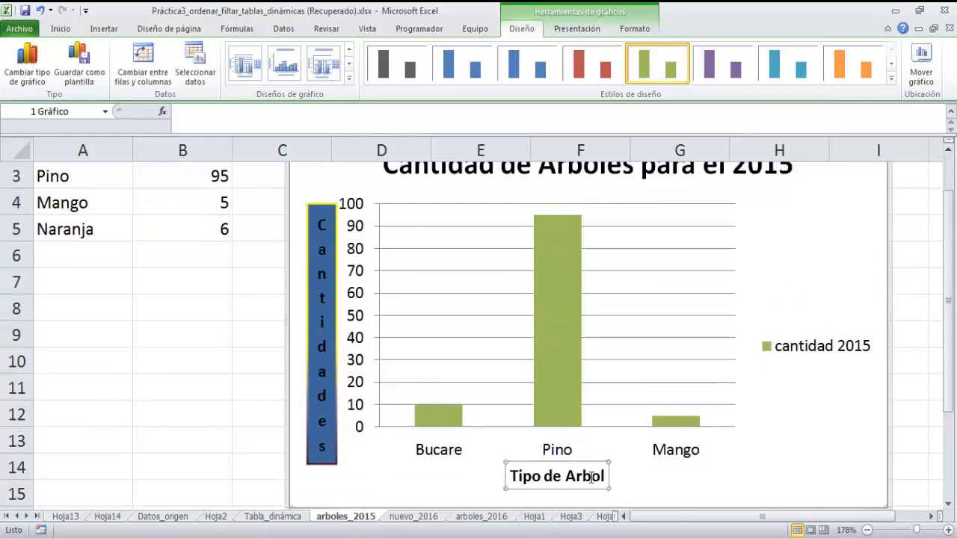
pyautogui.doubleClick(530, 487)
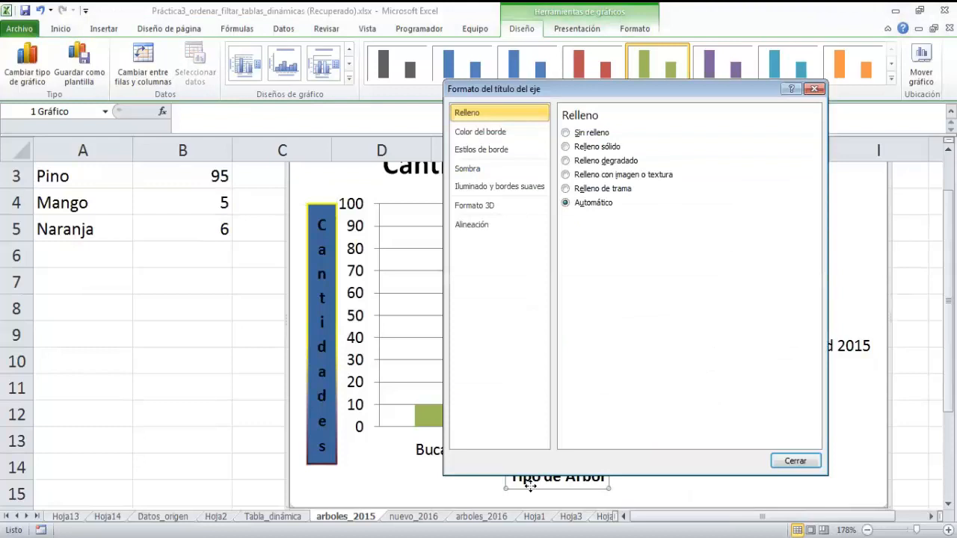
pyautogui.click(795, 462)
# Step: View the format settings of the chart title "Cantidad de Arboles para el 2015" and close them without changes
pyautogui.click(631, 182)
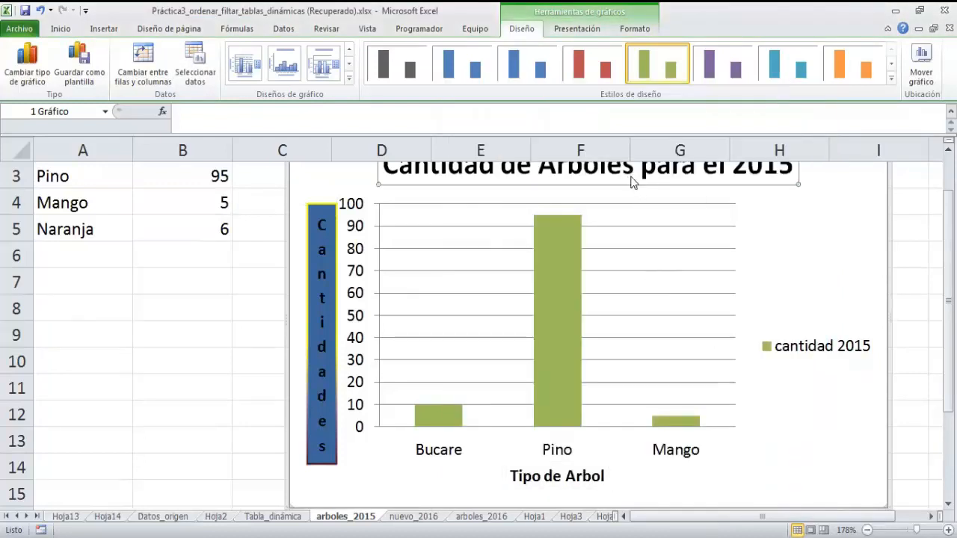
pyautogui.doubleClick(632, 182)
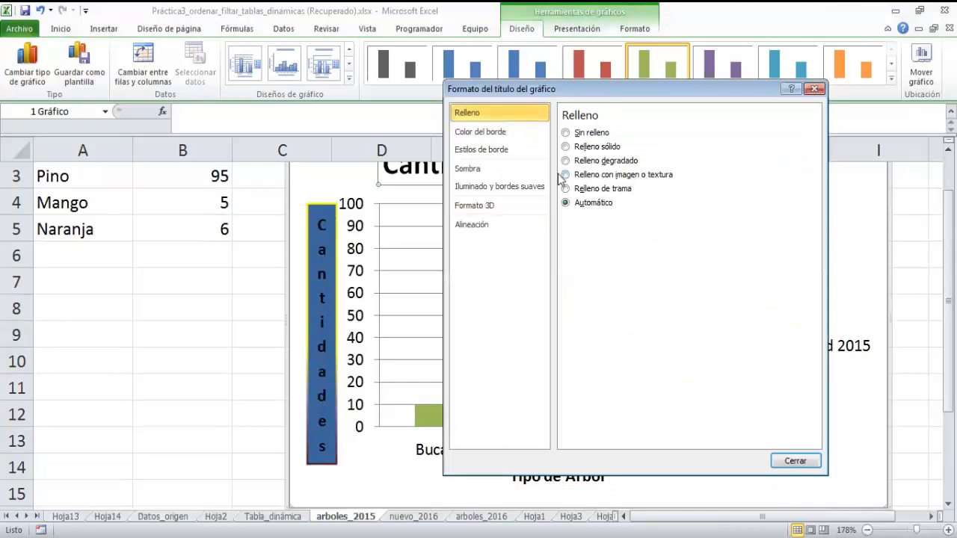
pyautogui.click(929, 288)
pyautogui.click(796, 434)
# Step: View the format settings of the "cantidad 2015" legend entry and close them without changes
pyautogui.click(816, 357)
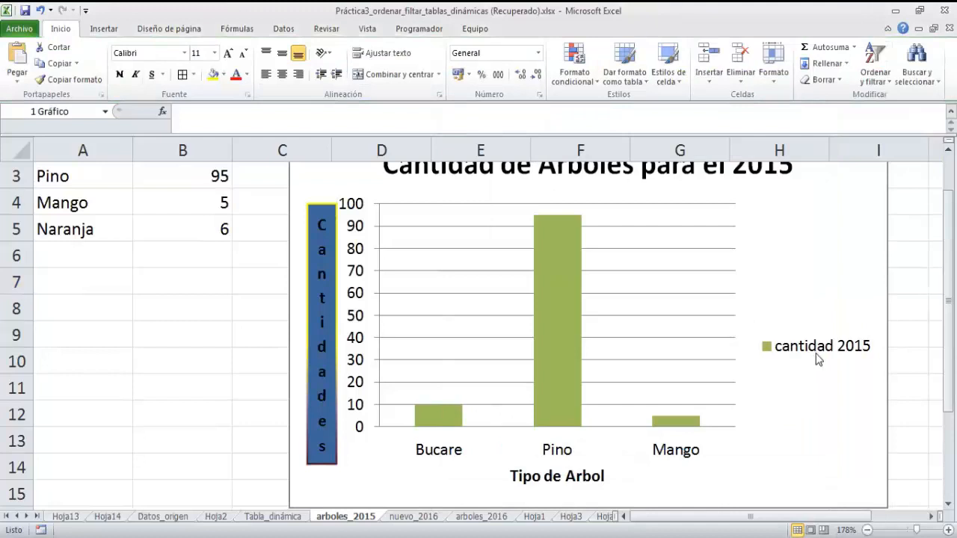
pyautogui.doubleClick(816, 358)
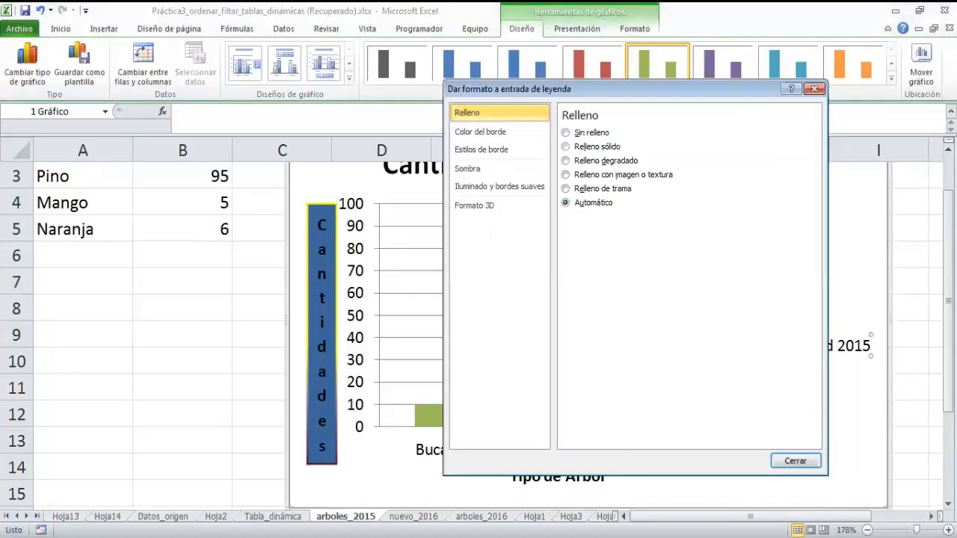
pyautogui.click(794, 460)
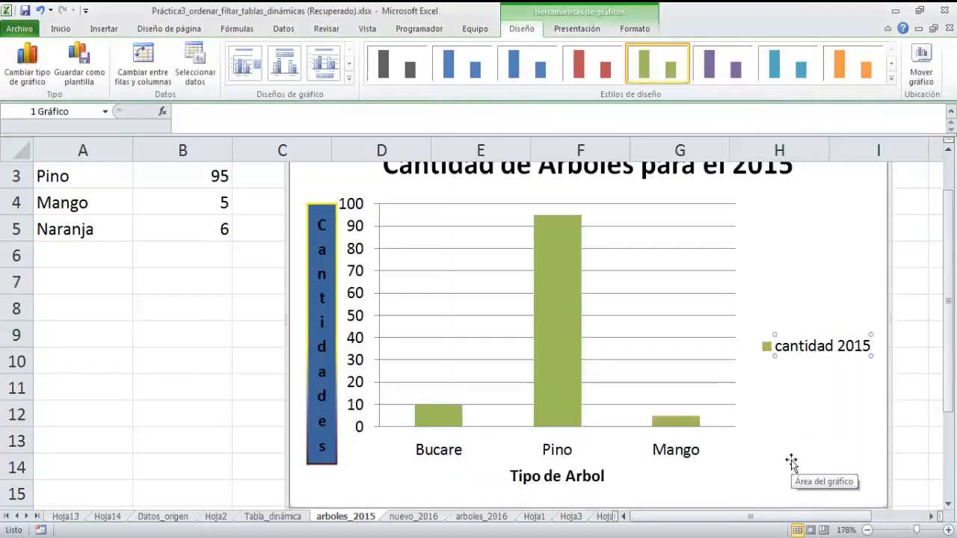
# Step: Review the list of chart elements that can be selected for formatting, keeping the legend entry selected
pyautogui.click(567, 29)
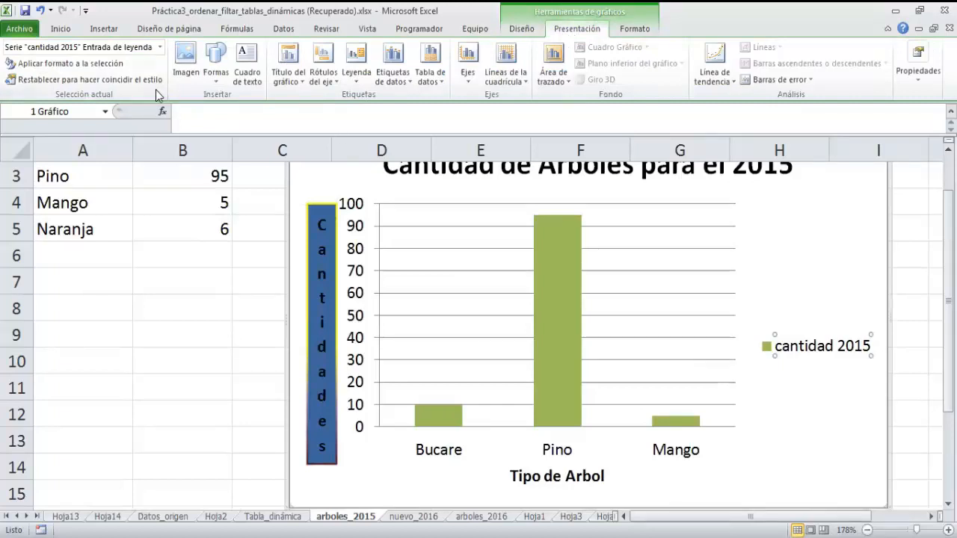
pyautogui.click(159, 47)
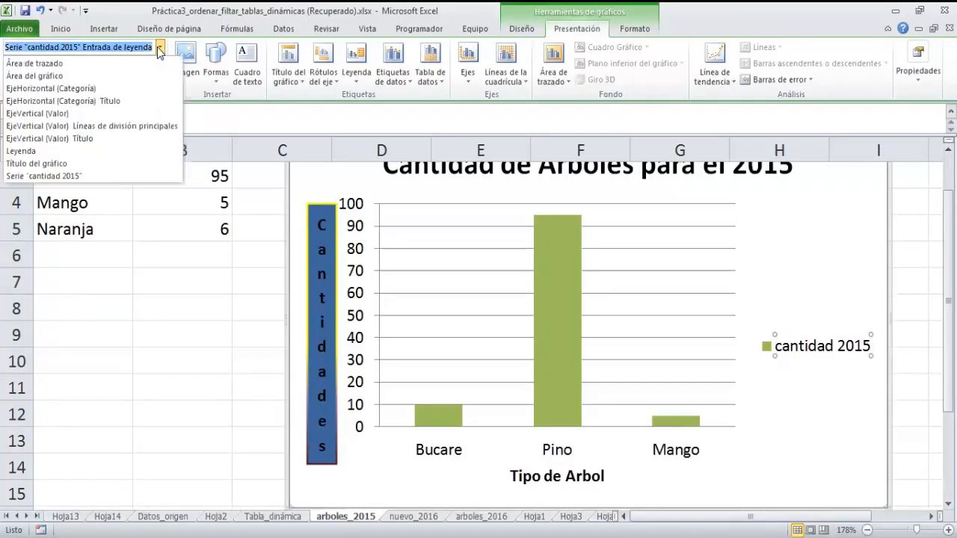
pyautogui.click(159, 49)
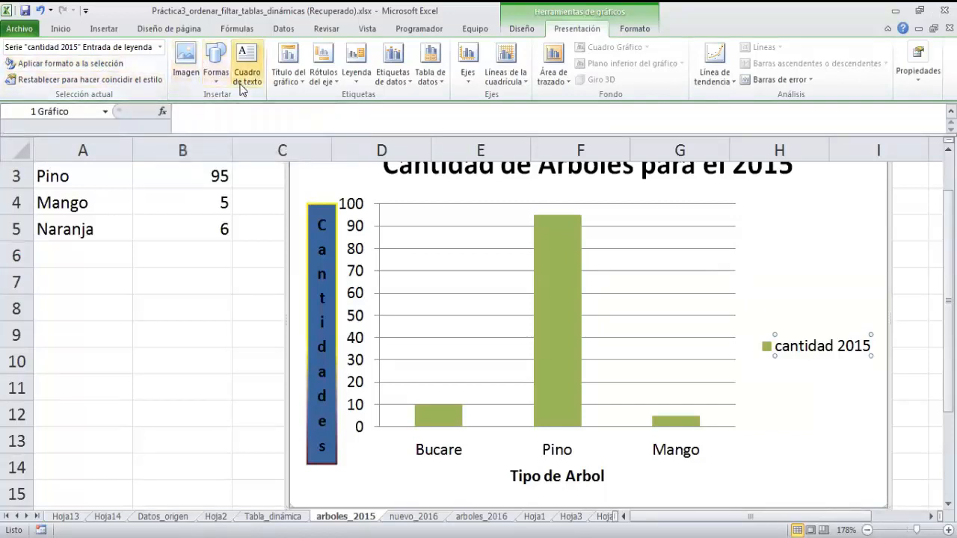
# Step: Show the placement options for the chart title
pyautogui.click(301, 84)
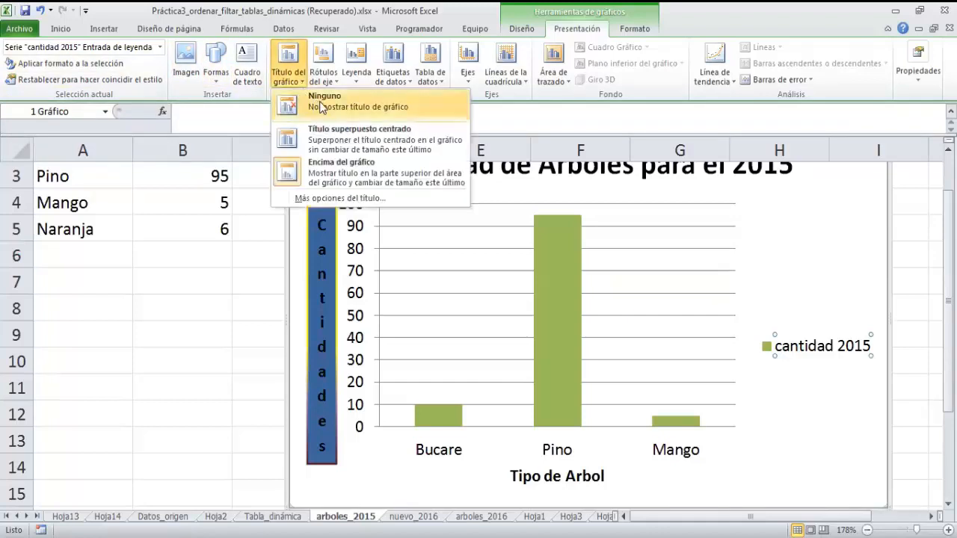
# Step: Remove the title from the tree quantity column chart with the Ninguno option
pyautogui.click(518, 30)
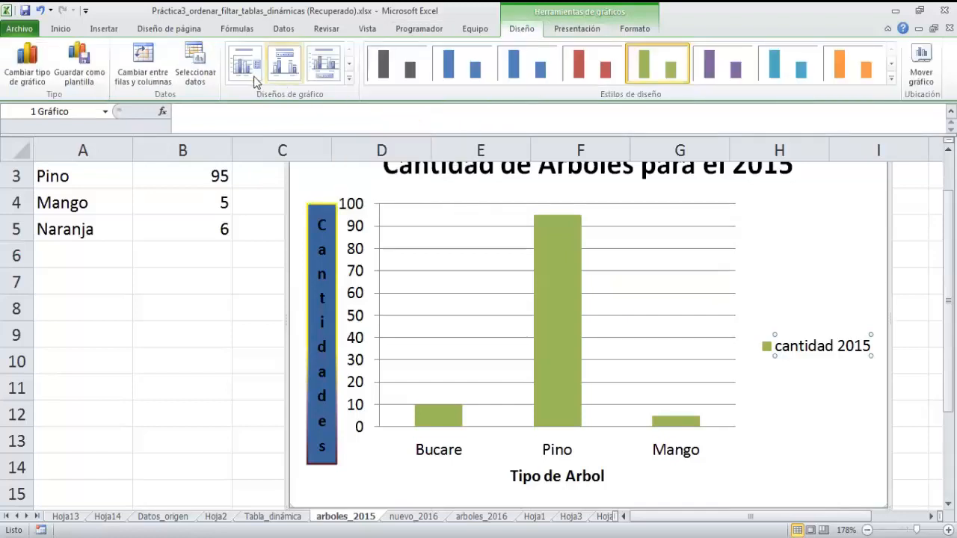
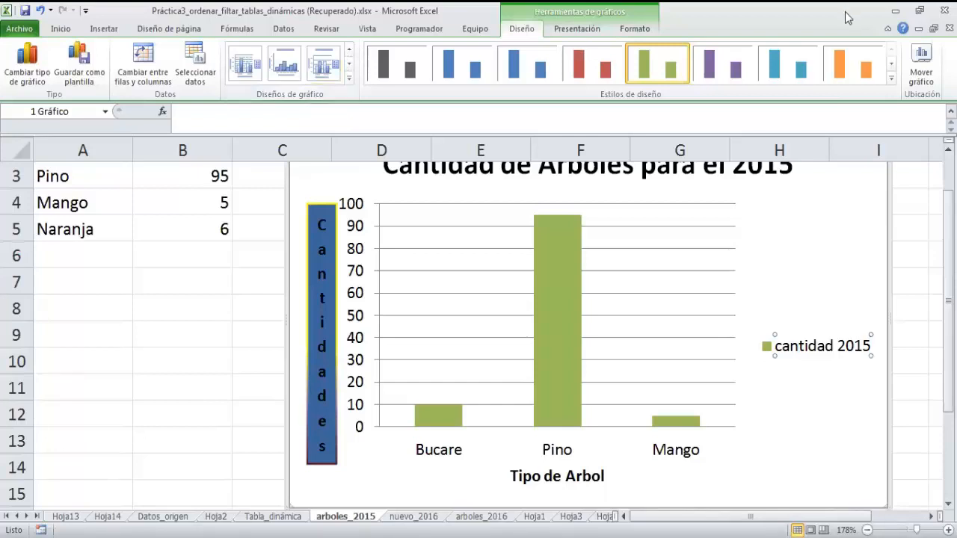
pyautogui.click(584, 30)
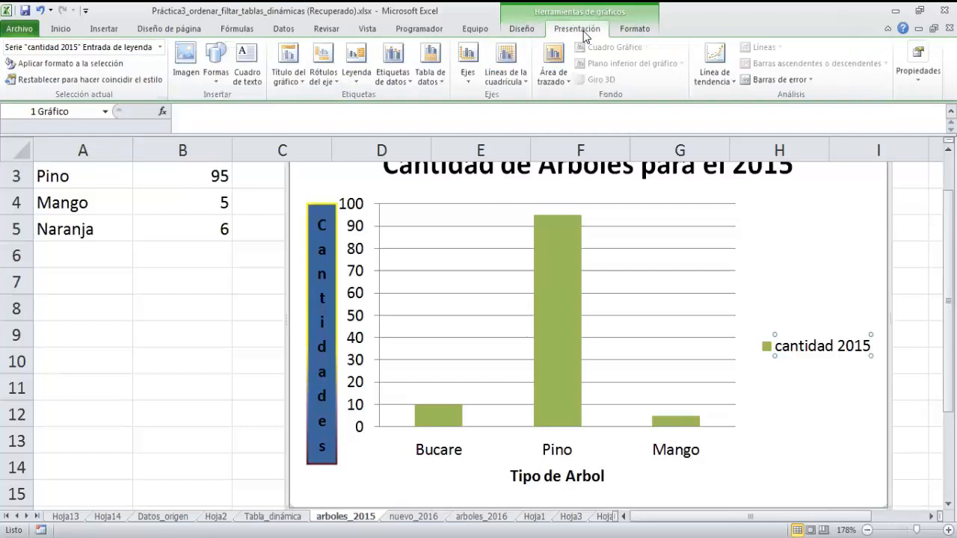
pyautogui.click(300, 82)
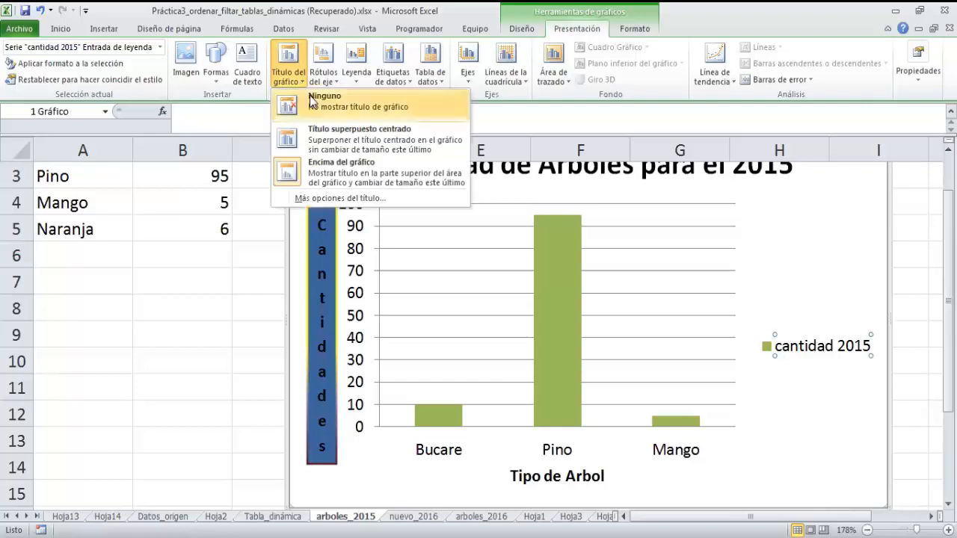
pyautogui.click(311, 102)
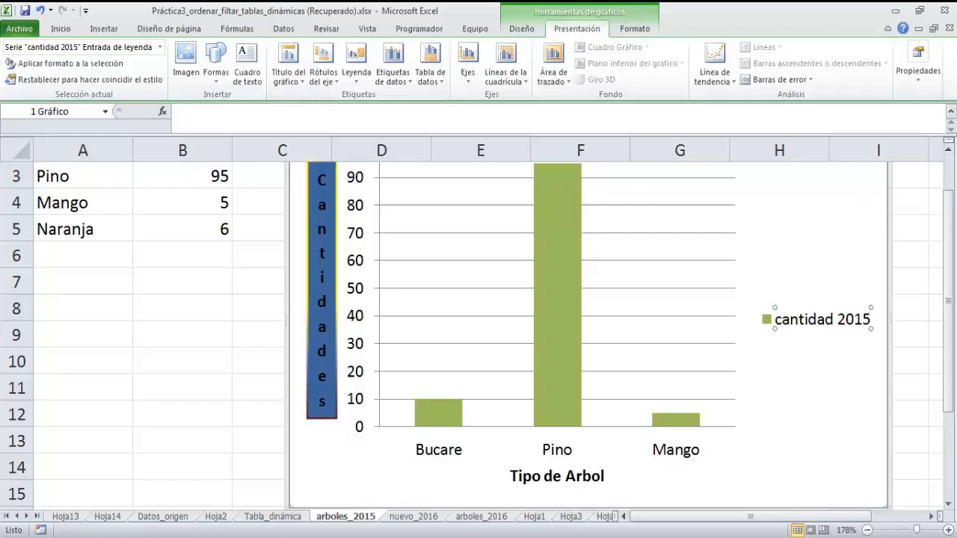
# Step: Add a chart title placed above the plot with the Encima del gráfico option
pyautogui.scroll(1, 479, 333)
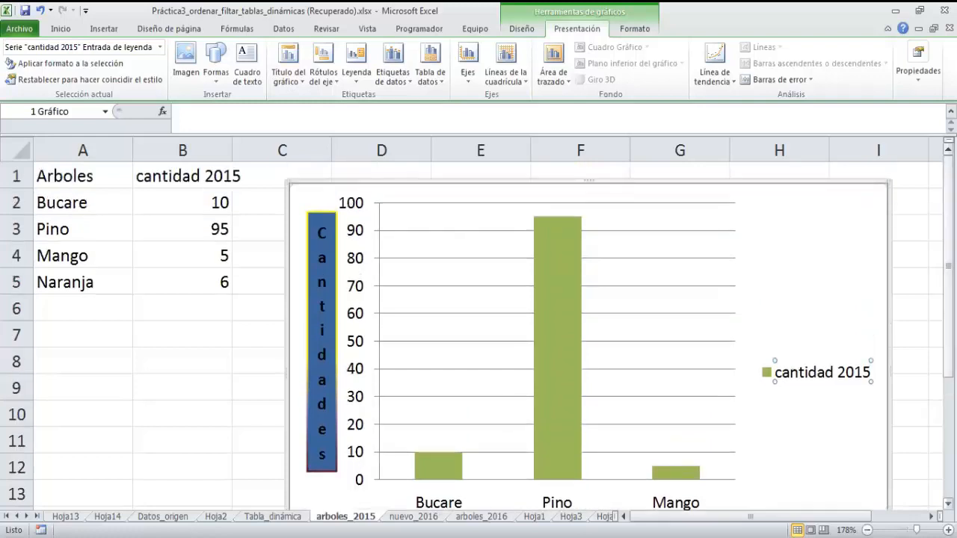
pyautogui.click(303, 84)
pyautogui.click(294, 183)
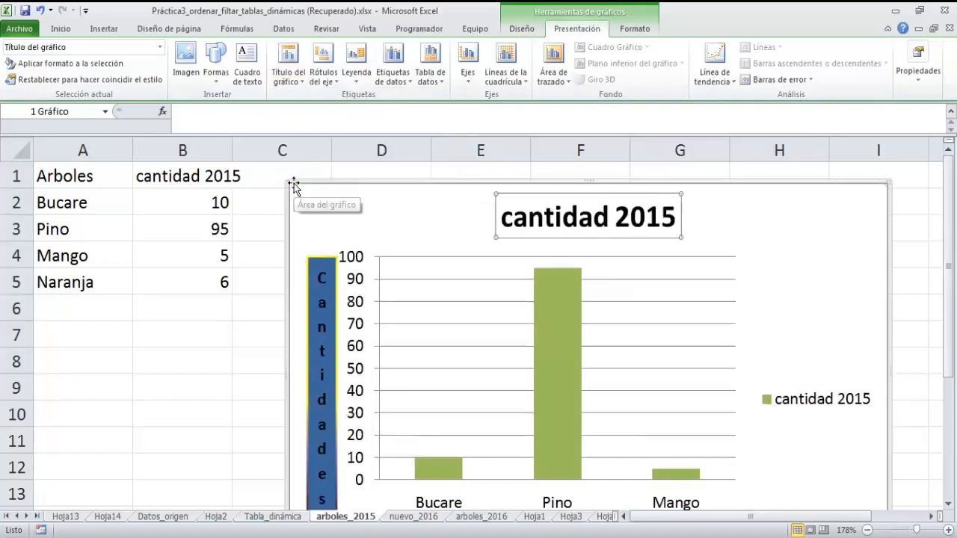
# Step: Try the centred overlaid title placement and restore the title's position above the chart
pyautogui.click(299, 80)
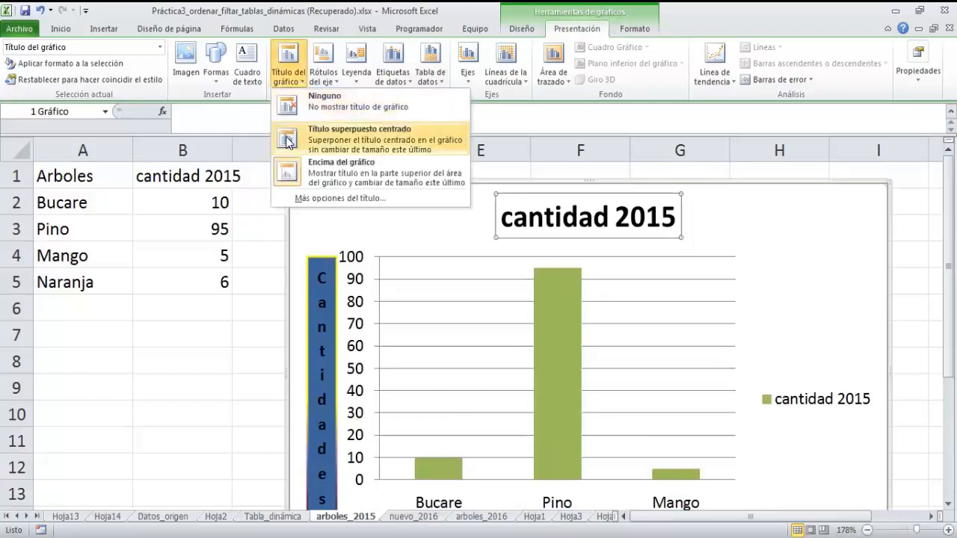
pyautogui.click(338, 141)
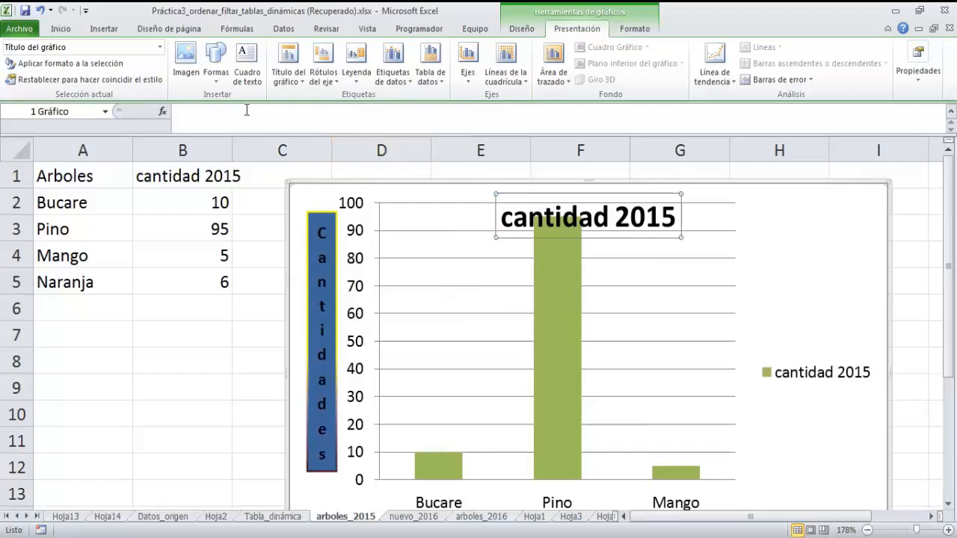
pyautogui.click(301, 85)
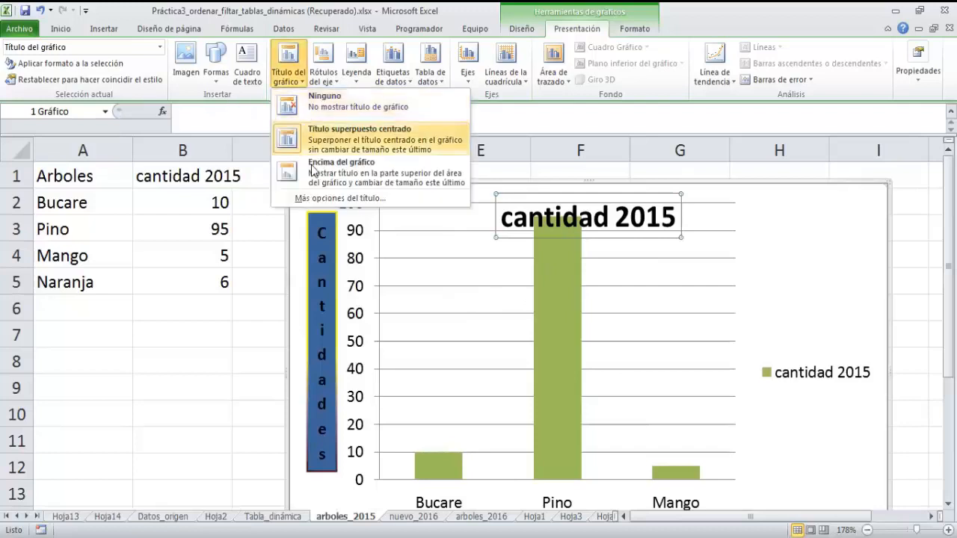
pyautogui.click(318, 176)
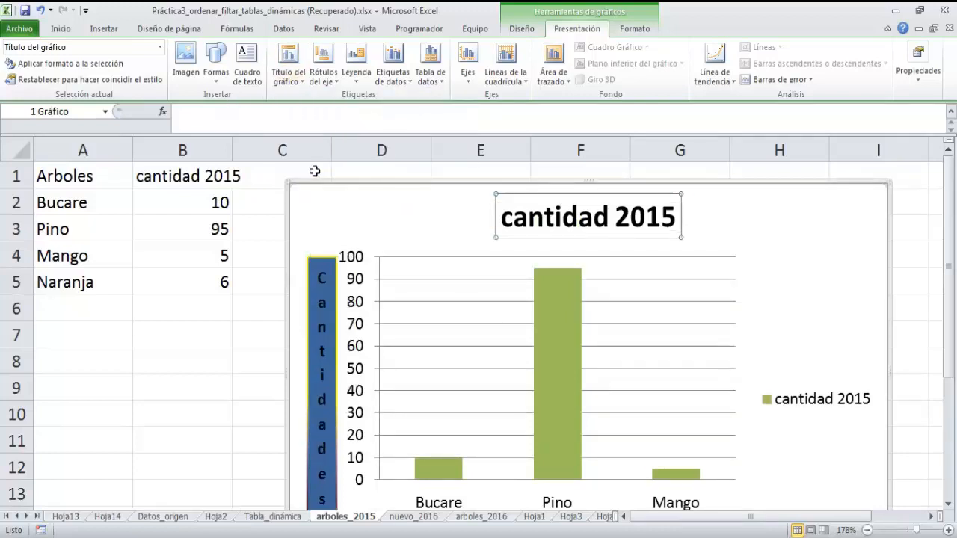
# Step: Examine the placement choices and formatting options of the horizontal axis title, including its border styles
pyautogui.click(337, 80)
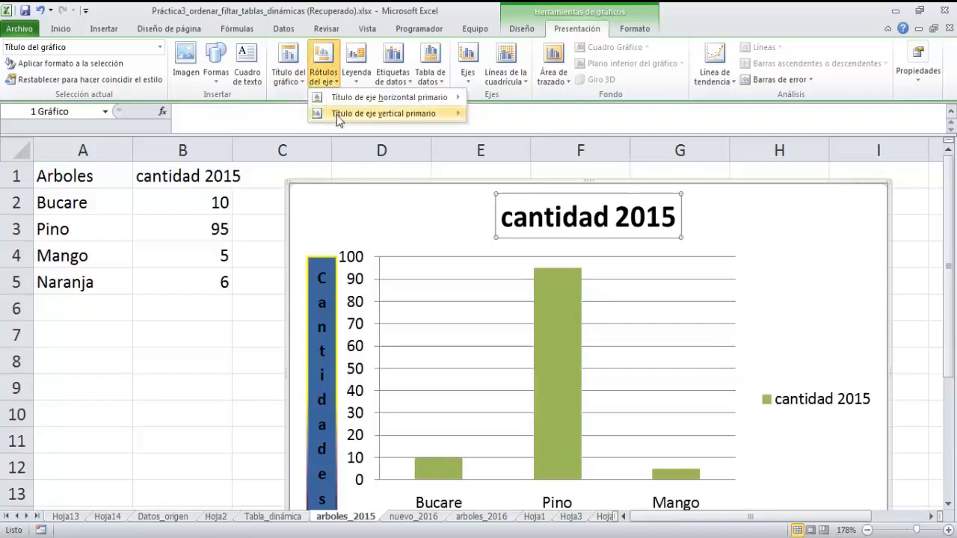
pyautogui.moveTo(348, 106)
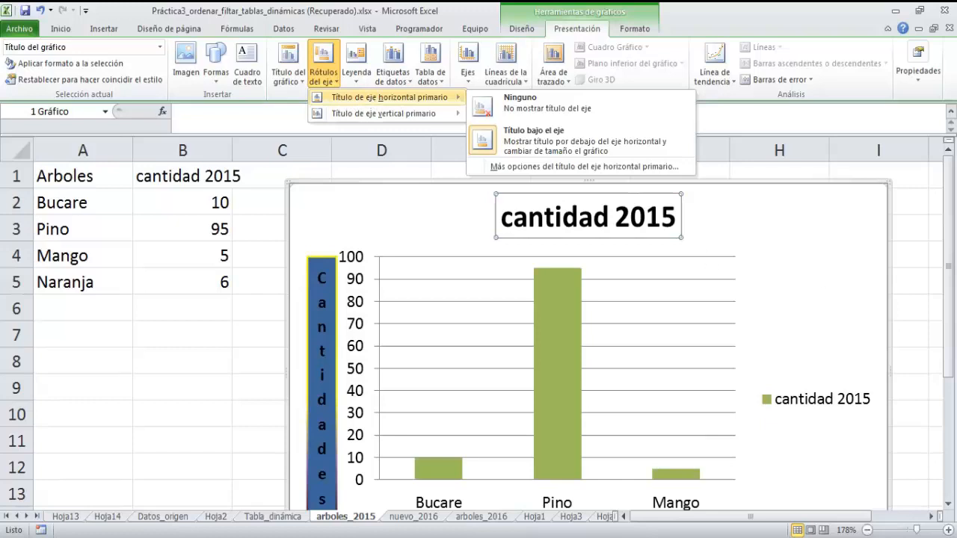
pyautogui.moveTo(949, 213); pyautogui.dragTo(949, 248)
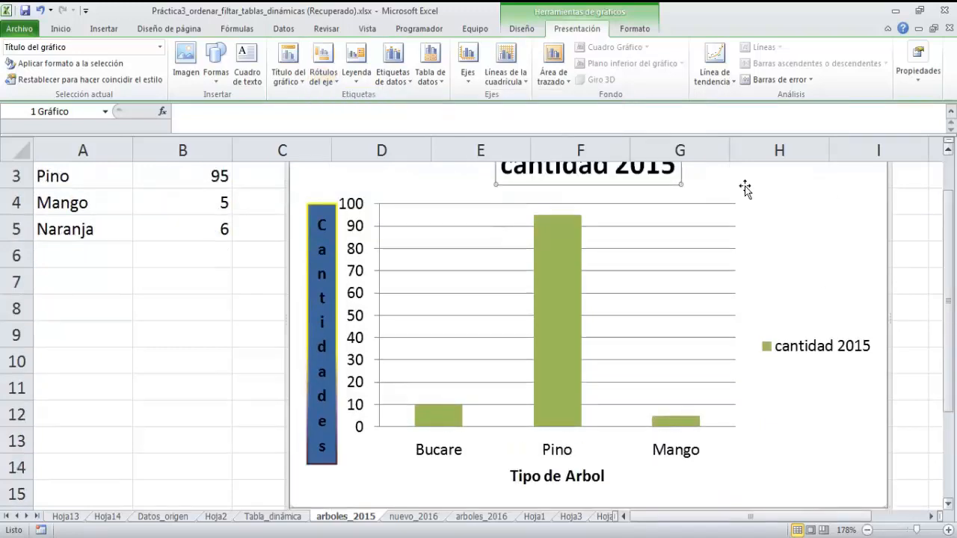
pyautogui.click(335, 84)
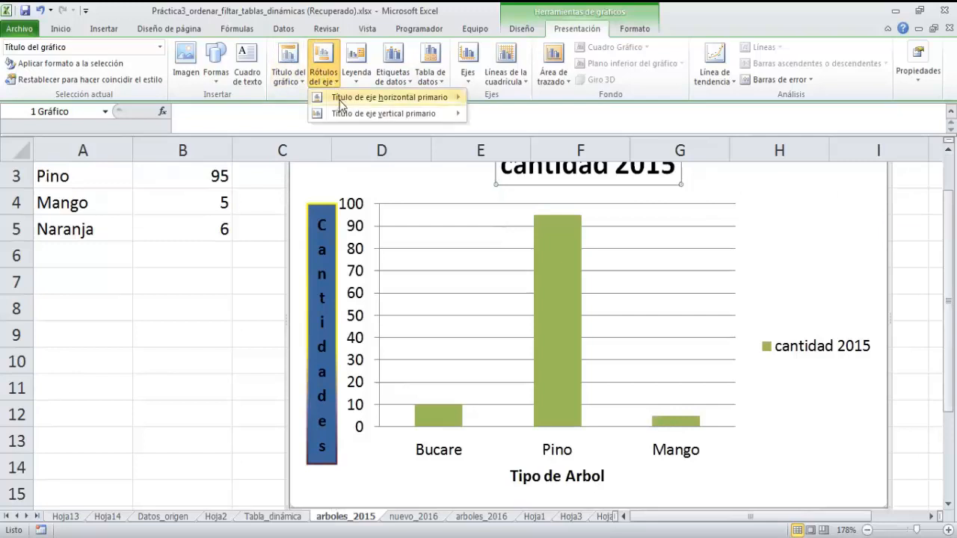
pyautogui.moveTo(380, 99)
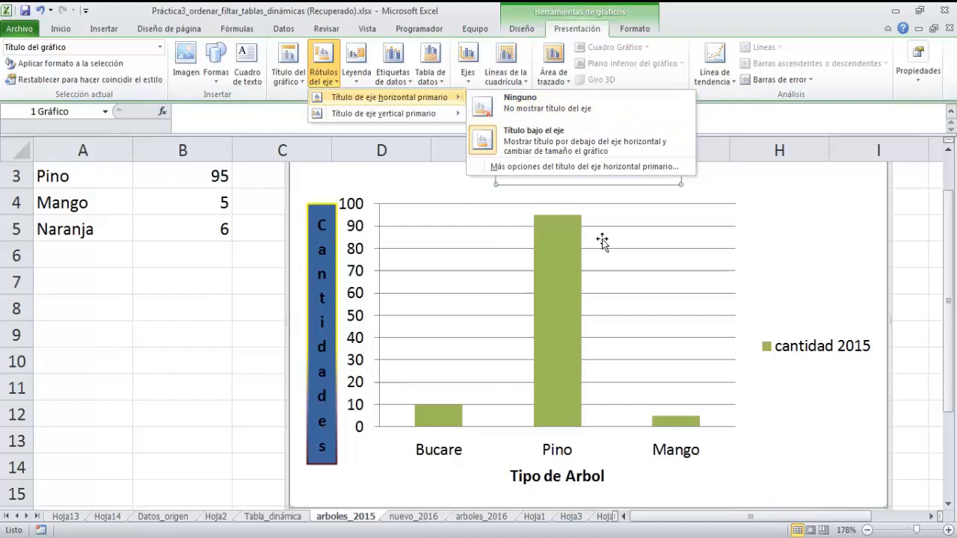
pyautogui.click(563, 170)
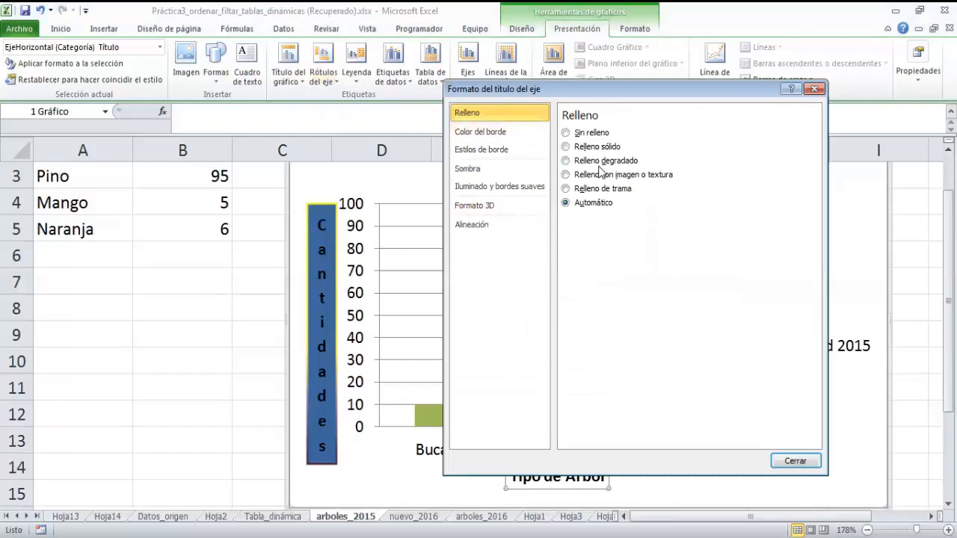
pyautogui.click(482, 152)
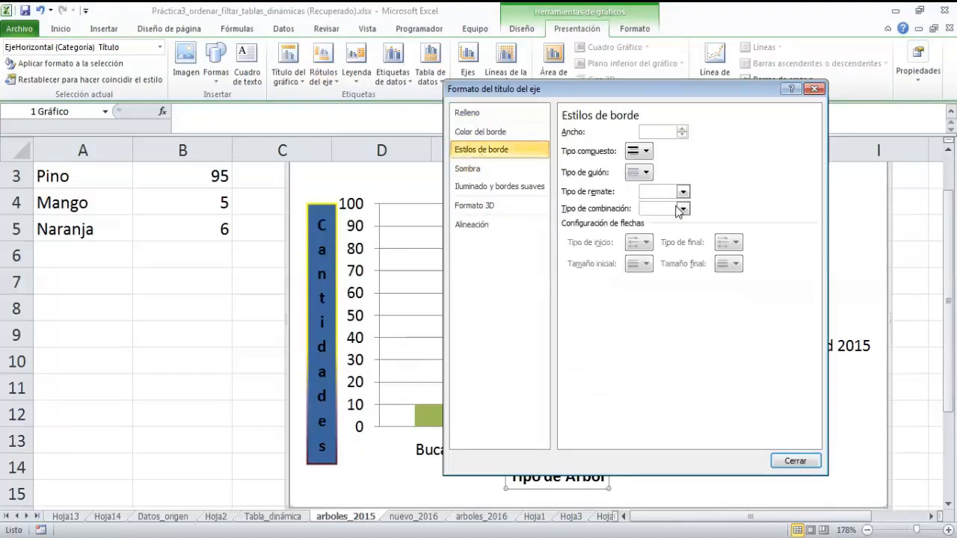
pyautogui.click(810, 89)
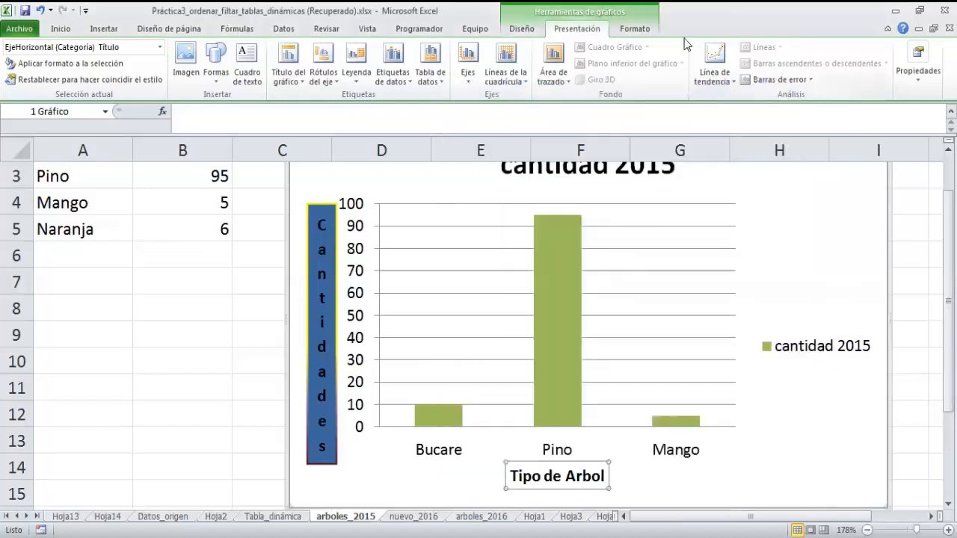
# Step: Change the primary vertical axis title "Cantidades" to the rotated style, Título girado
pyautogui.click(334, 86)
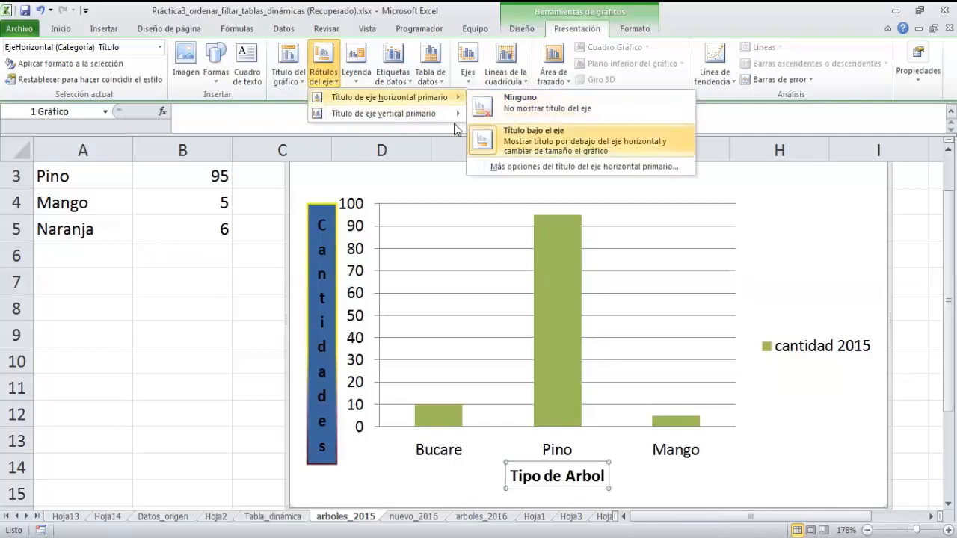
pyautogui.moveTo(452, 116)
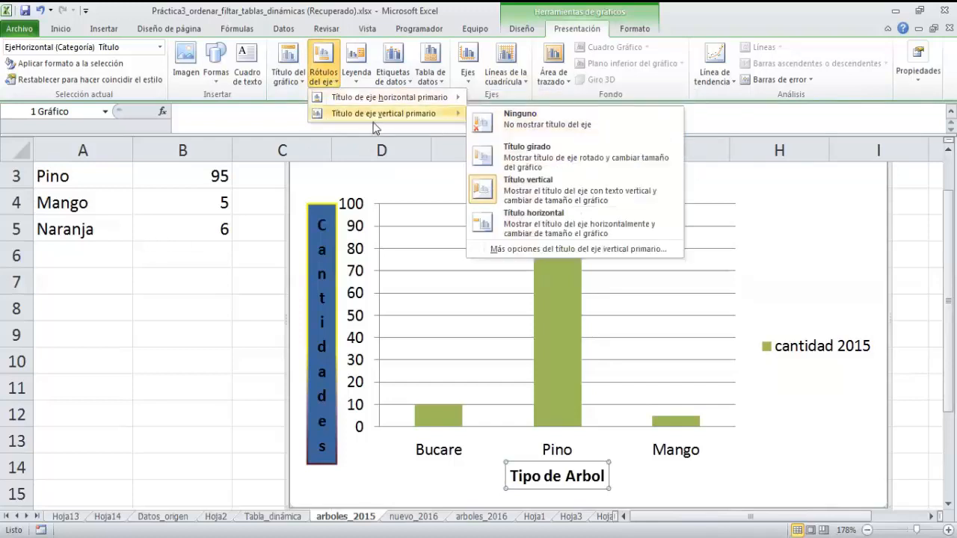
pyautogui.click(549, 156)
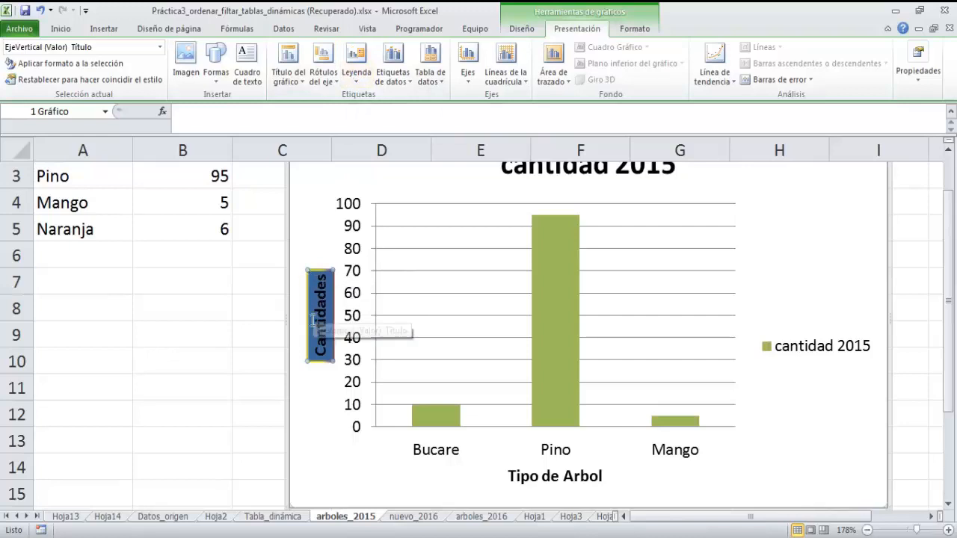
pyautogui.click(335, 85)
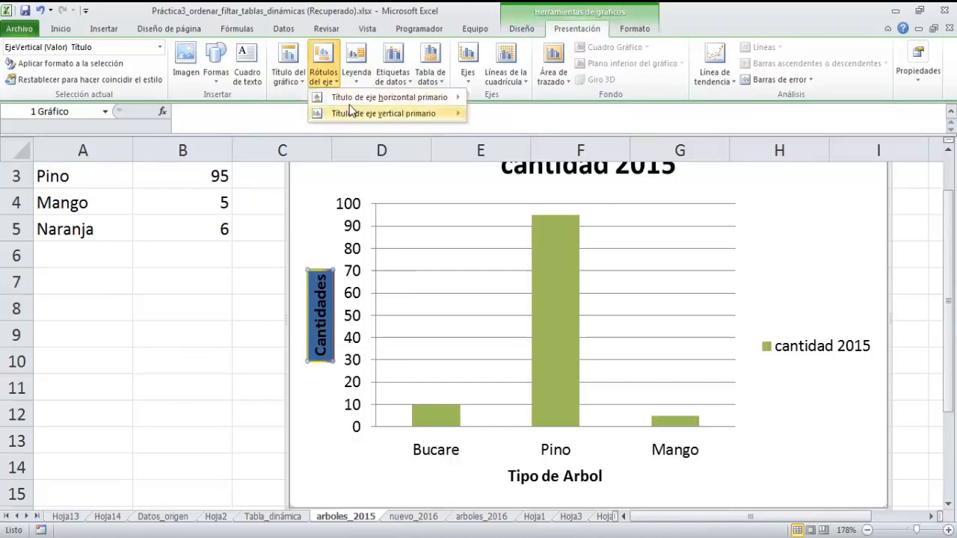
pyautogui.moveTo(348, 118)
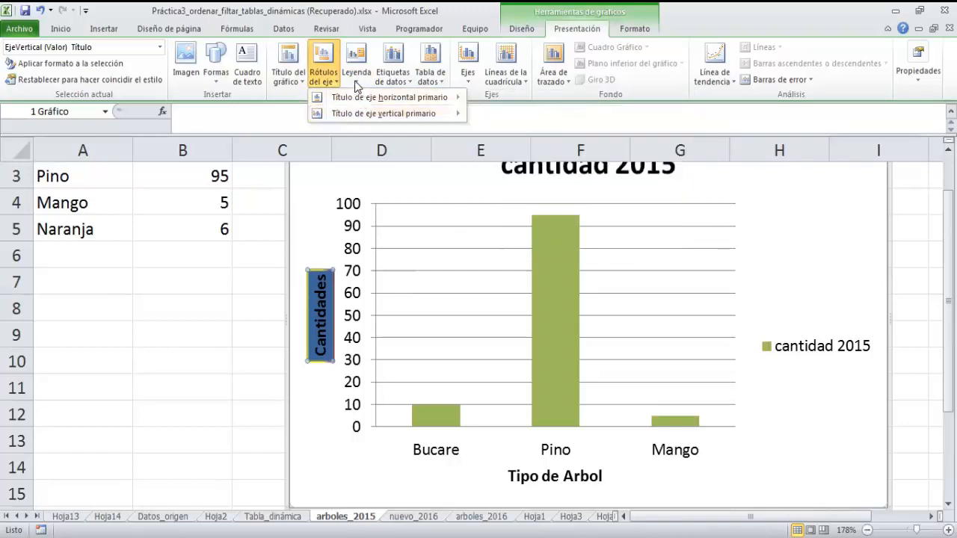
pyautogui.click(356, 83)
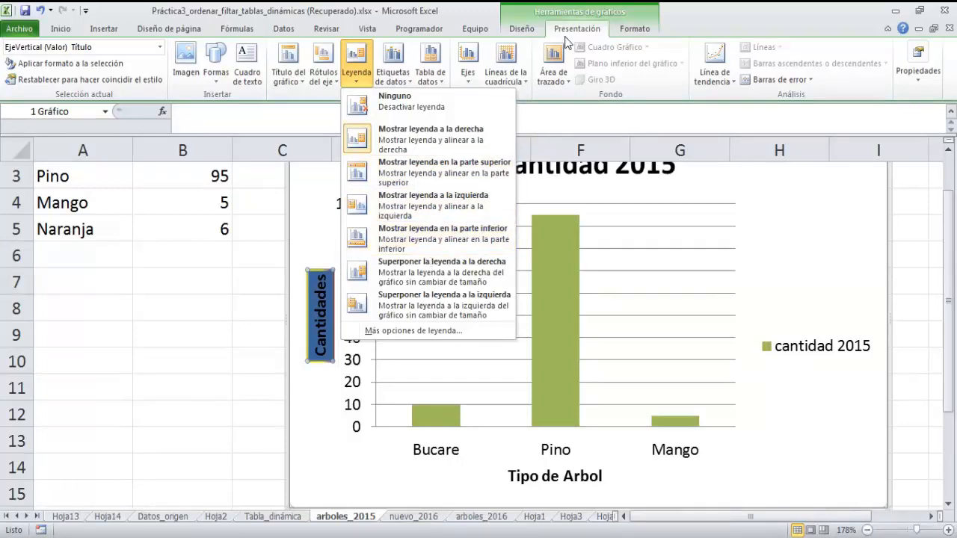
pyautogui.click(519, 30)
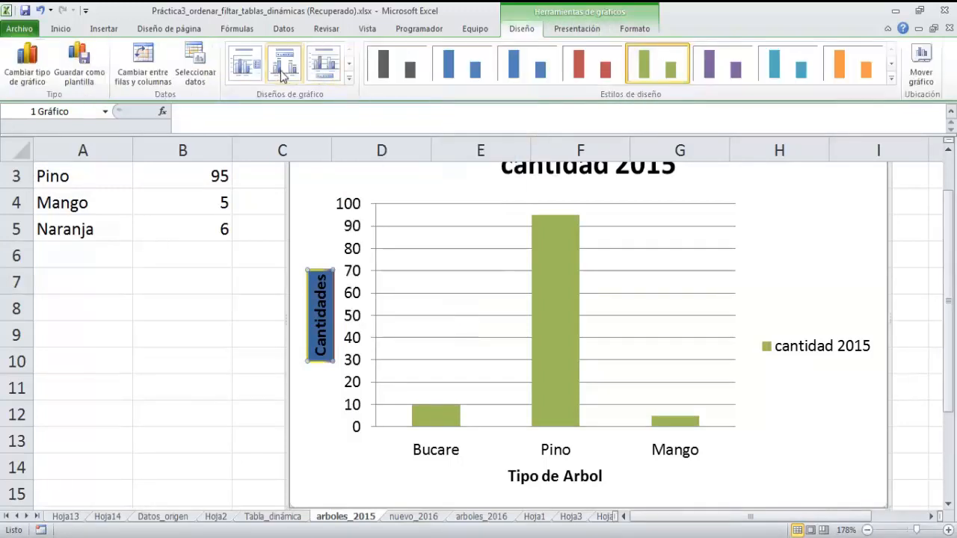
pyautogui.click(349, 66)
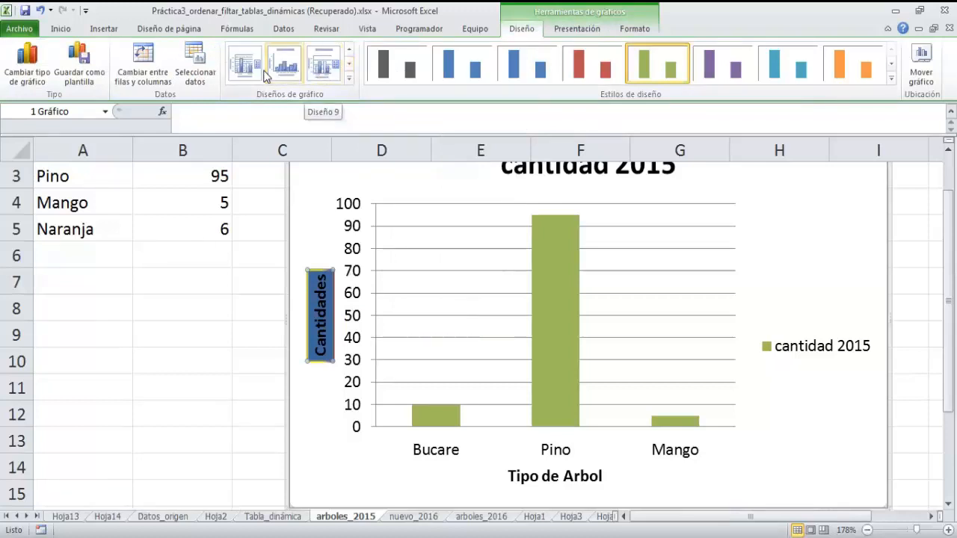
pyautogui.click(348, 65)
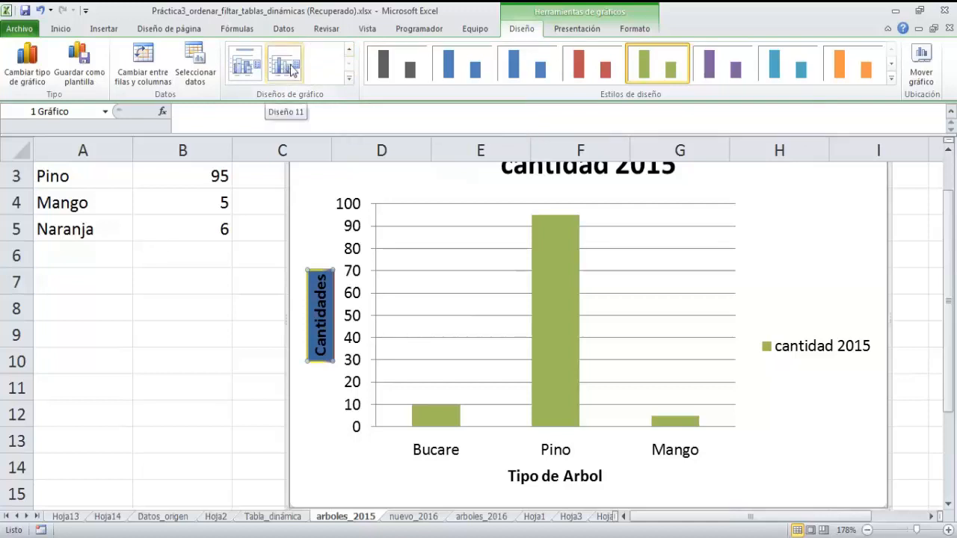
# Step: Try overlaying the legend on the left side of the chart without resizing the plot
pyautogui.click(563, 34)
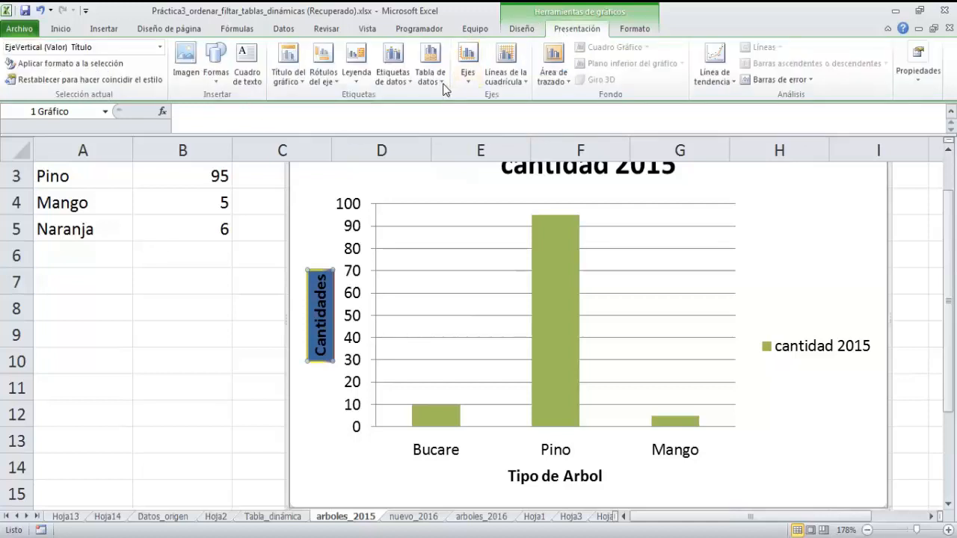
pyautogui.click(360, 81)
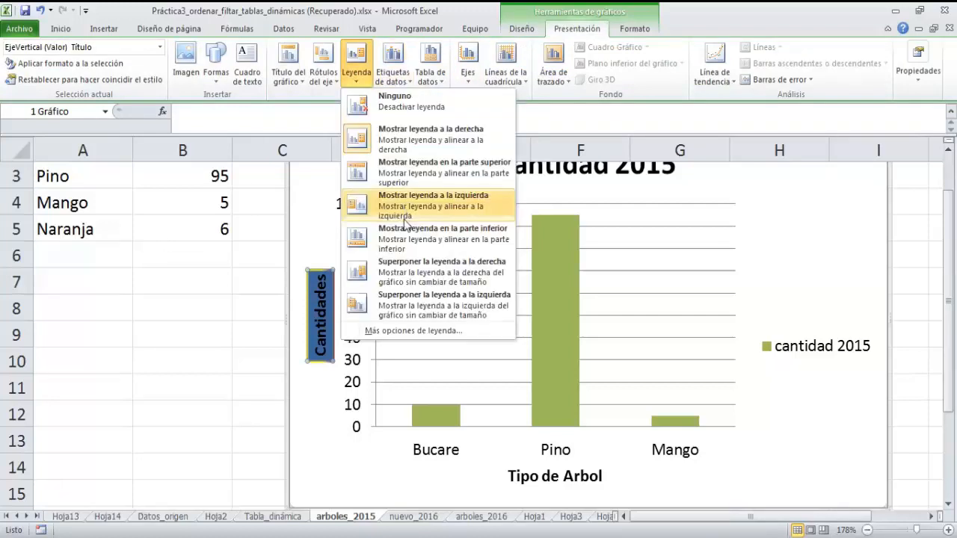
pyautogui.click(401, 299)
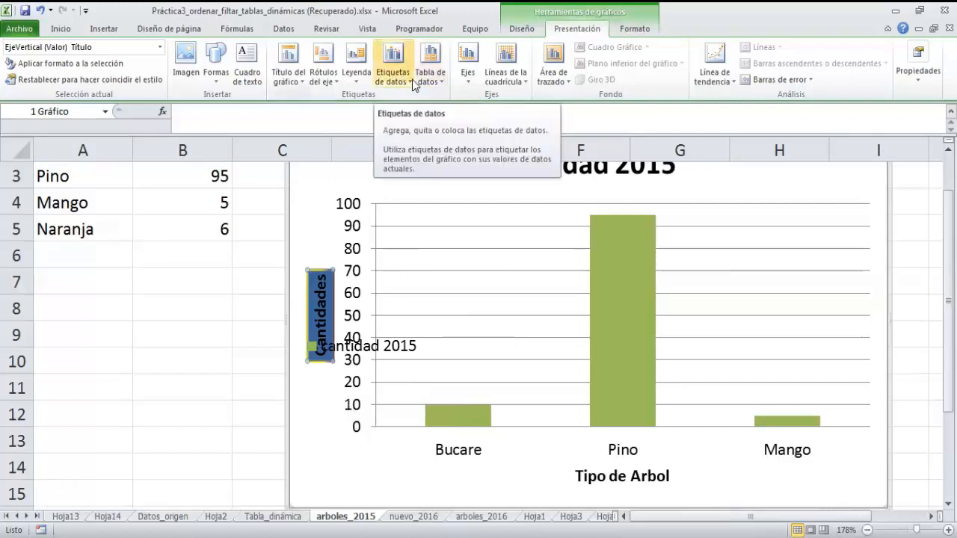
# Step: Show the legend along the top of the chart and enlarge the chart from its lower-right corner to about row 21
pyautogui.click(363, 77)
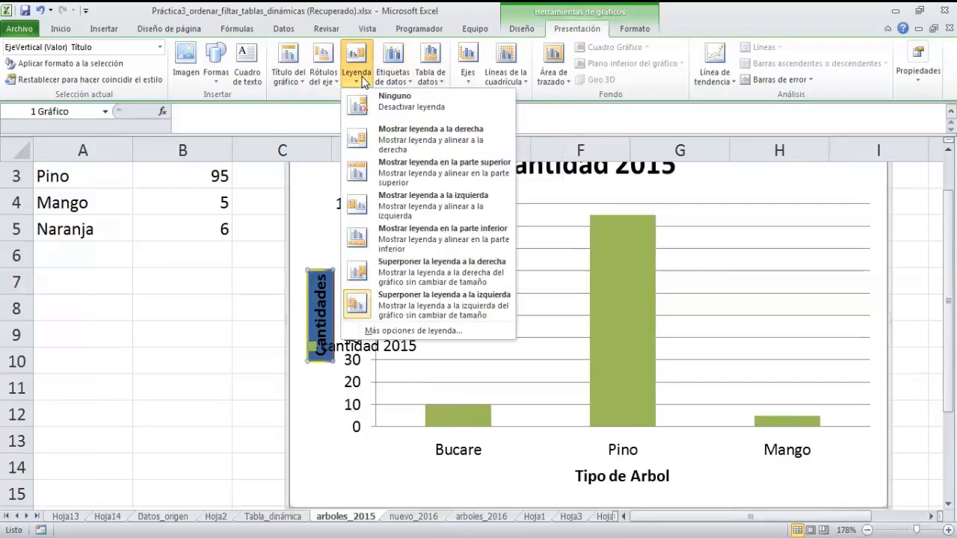
pyautogui.click(389, 179)
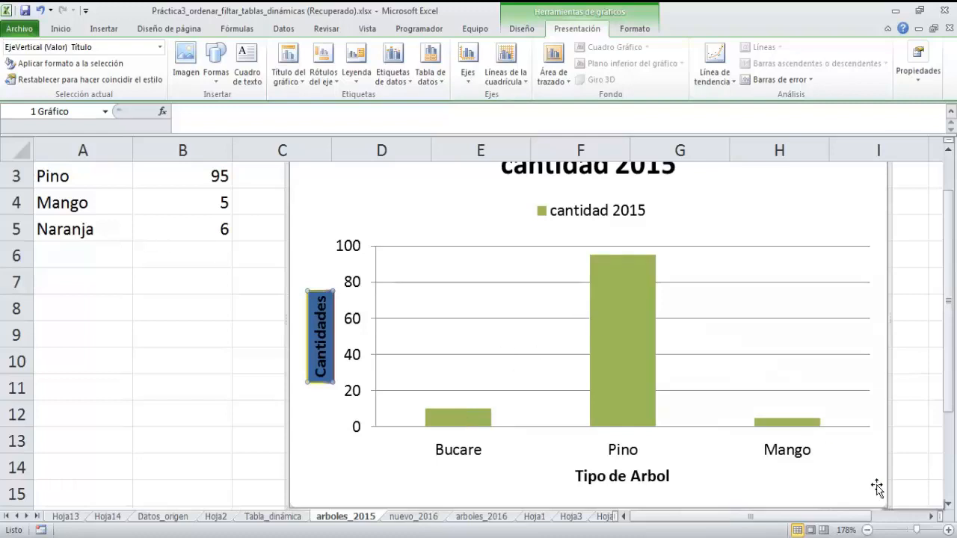
pyautogui.moveTo(948, 301); pyautogui.dragTo(948, 335)
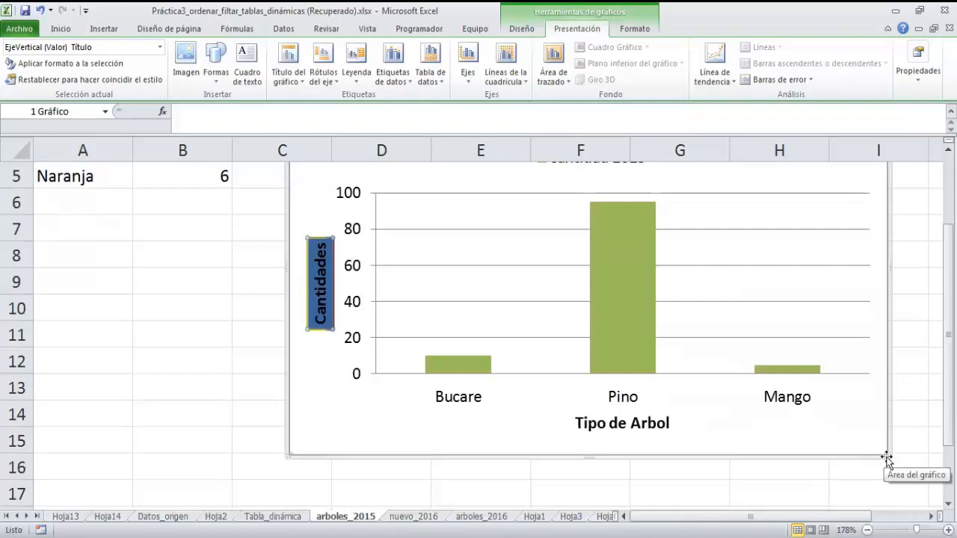
pyautogui.moveTo(887, 454); pyautogui.dragTo(922, 508)
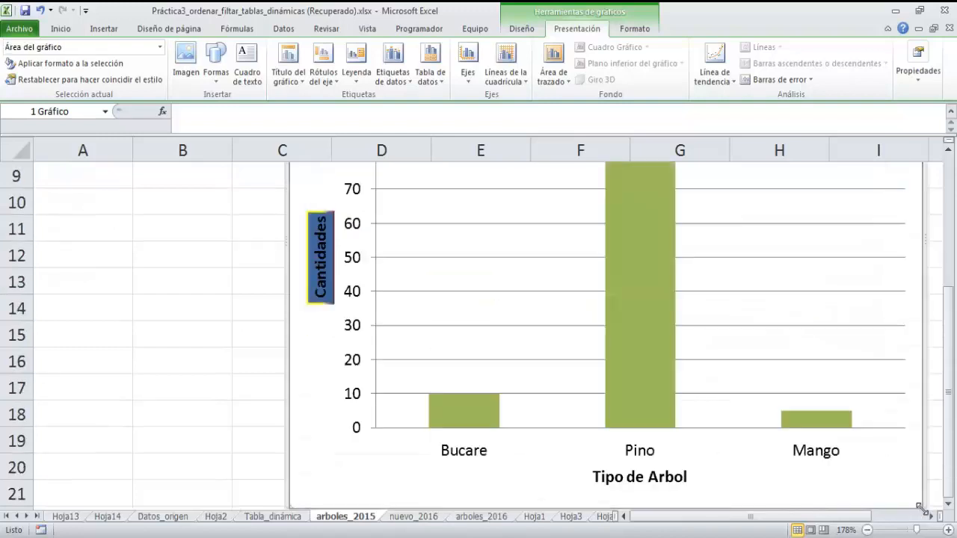
# Step: Try placing data labels inside the end of the columns with Extremo interno and check them on every column
pyautogui.moveTo(948, 462); pyautogui.dragTo(948, 364)
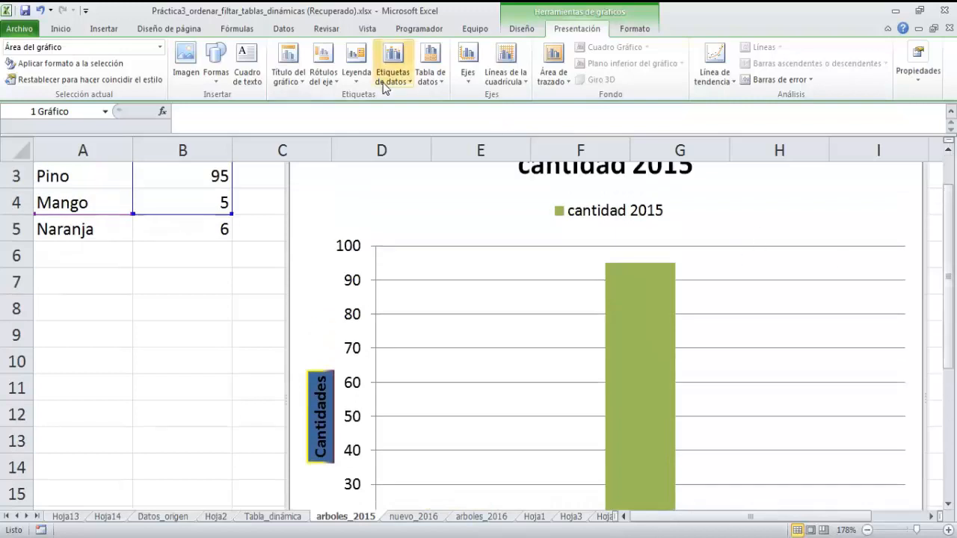
pyautogui.click(411, 84)
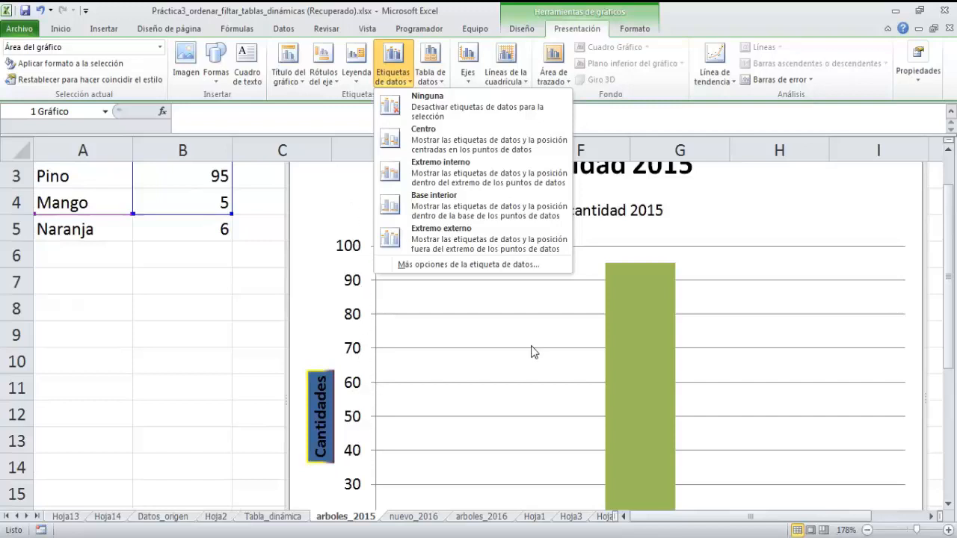
pyautogui.moveTo(948, 351); pyautogui.dragTo(948, 322)
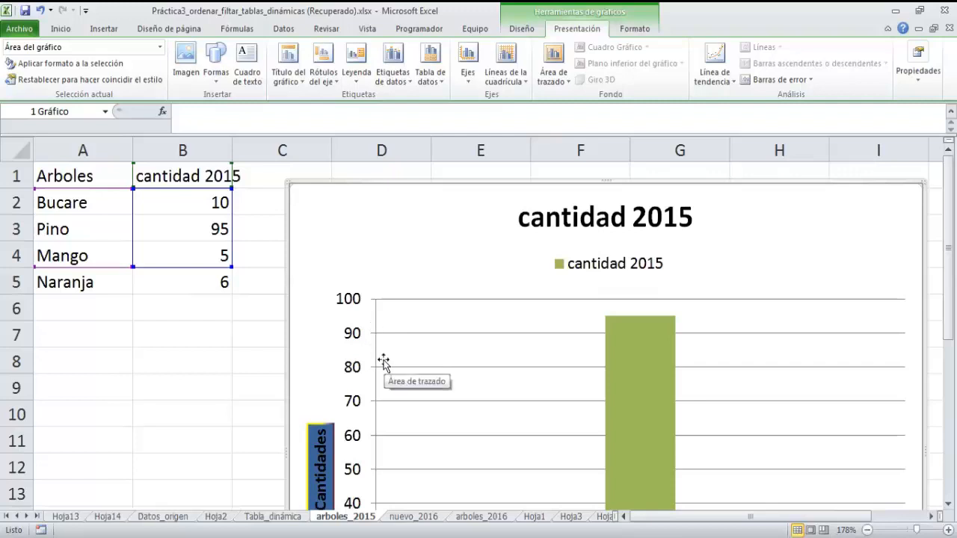
pyautogui.moveTo(948, 240); pyautogui.dragTo(948, 309)
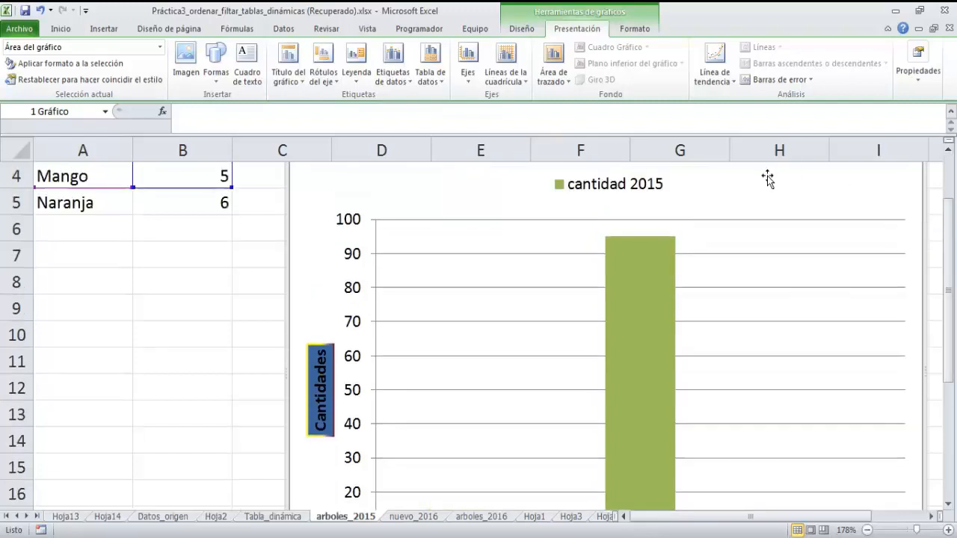
pyautogui.click(409, 86)
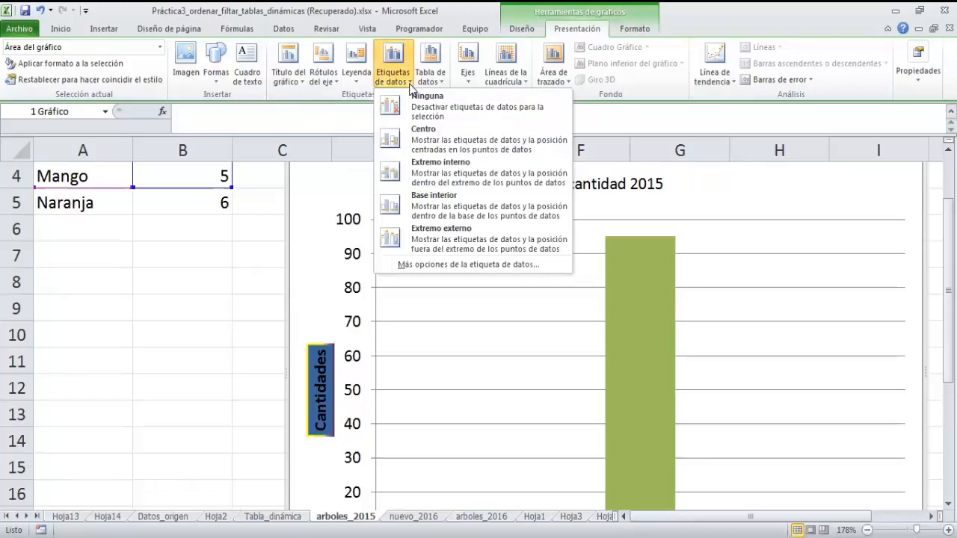
pyautogui.click(436, 171)
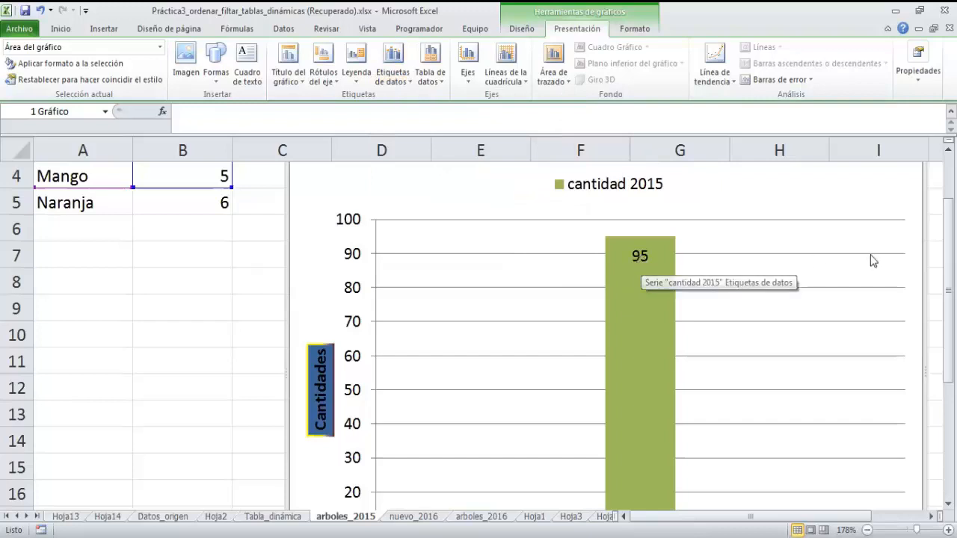
pyautogui.moveTo(948, 239); pyautogui.dragTo(948, 249)
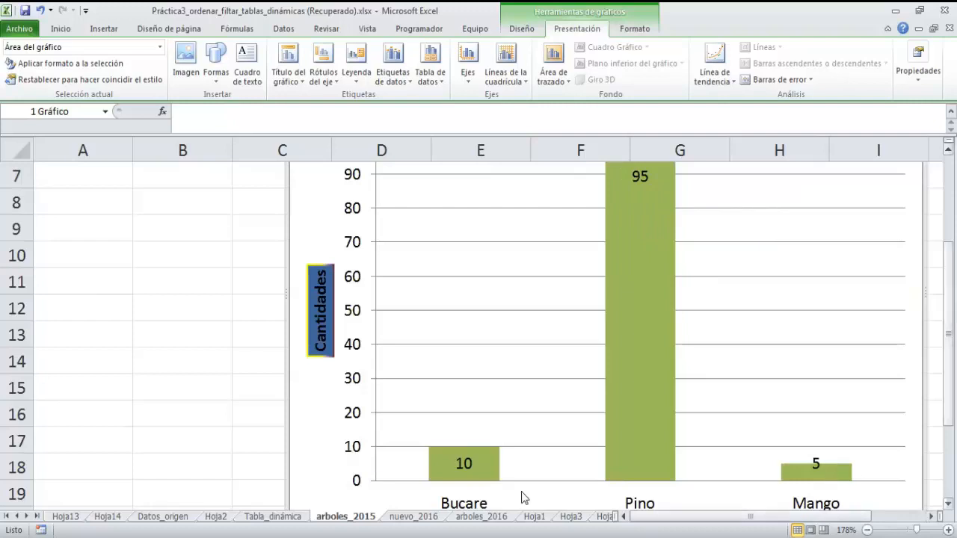
pyautogui.scroll(1, 523, 499)
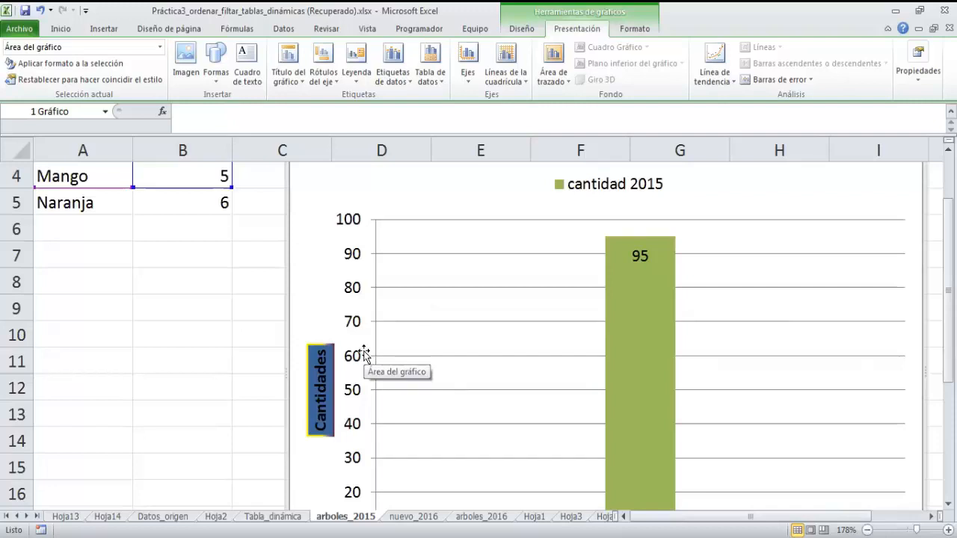
# Step: Try the data labels in the Extremo externo position, and then centre them inside the columns with Centro
pyautogui.click(411, 82)
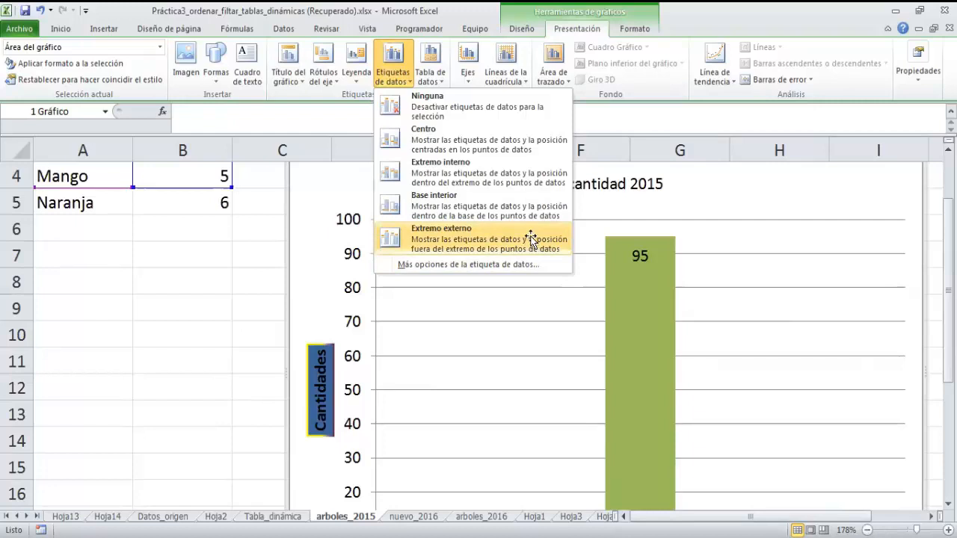
pyautogui.click(530, 239)
pyautogui.click(406, 84)
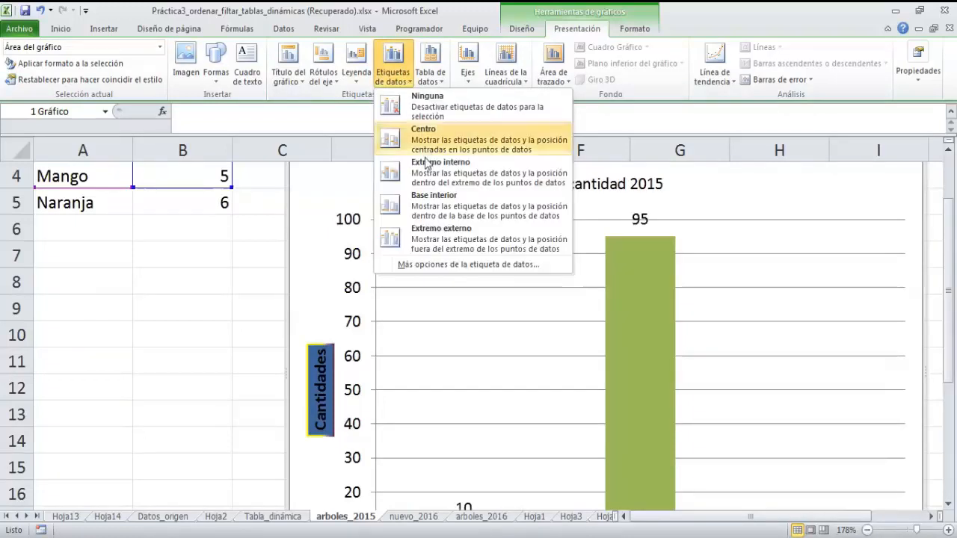
pyautogui.click(425, 138)
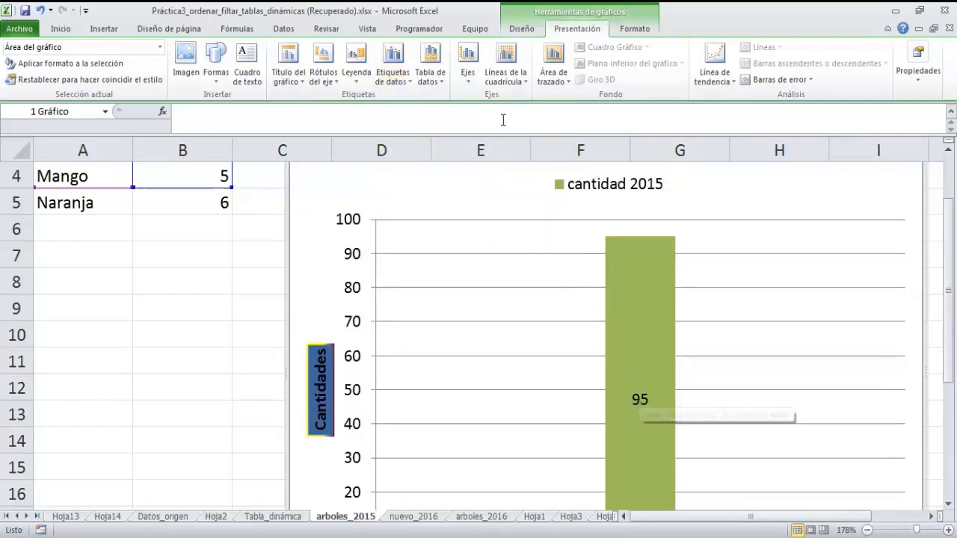
# Step: Show a data table beneath the chart without legend keys, and then switch it to the version with legend keys
pyautogui.click(431, 71)
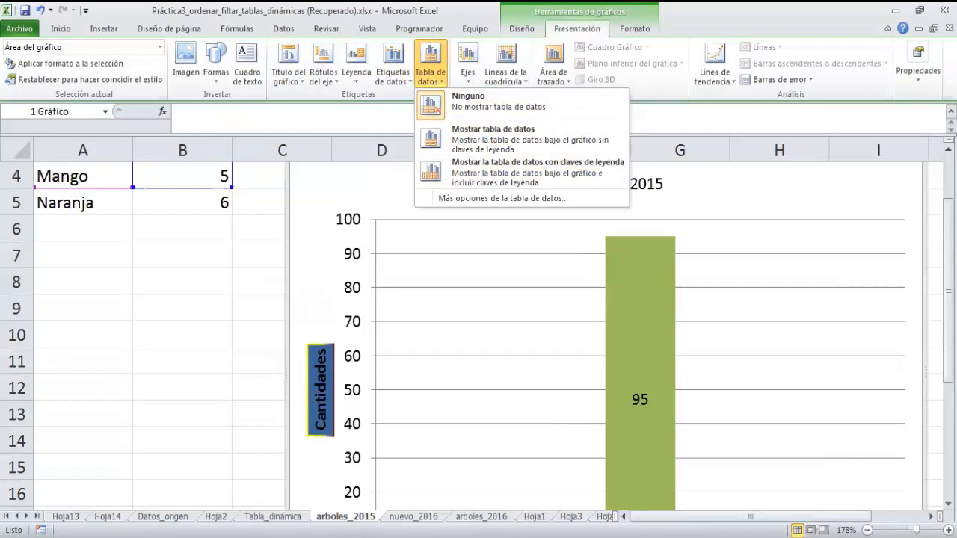
pyautogui.moveTo(948, 290); pyautogui.dragTo(948, 391)
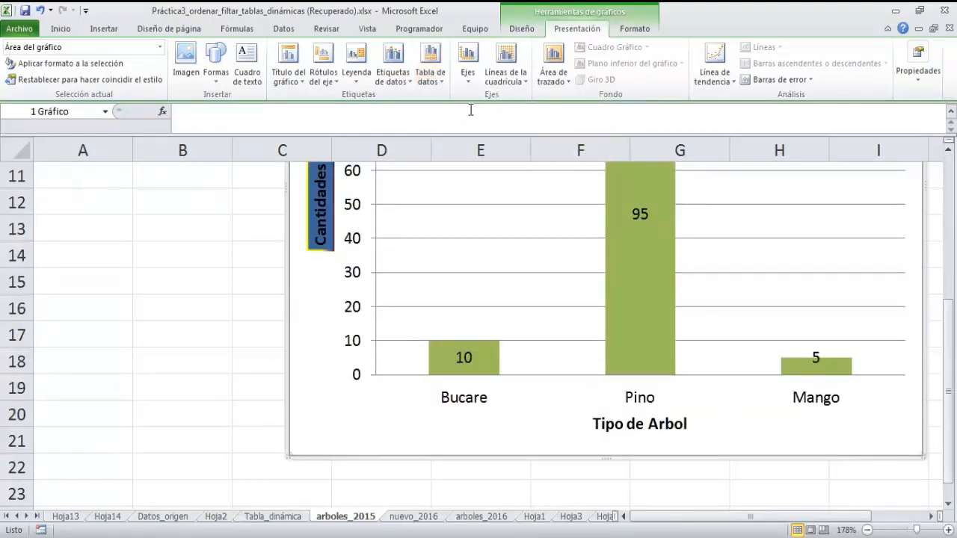
pyautogui.click(438, 83)
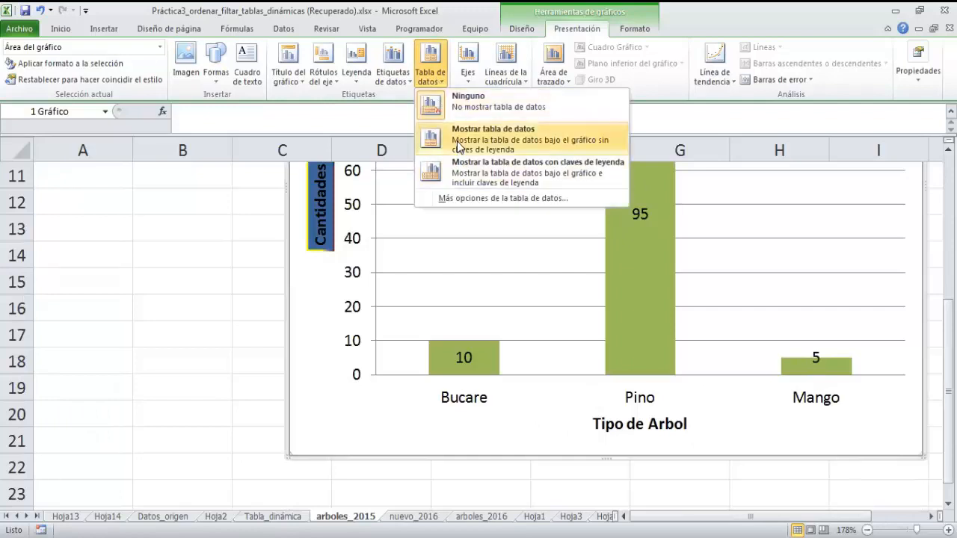
pyautogui.click(459, 143)
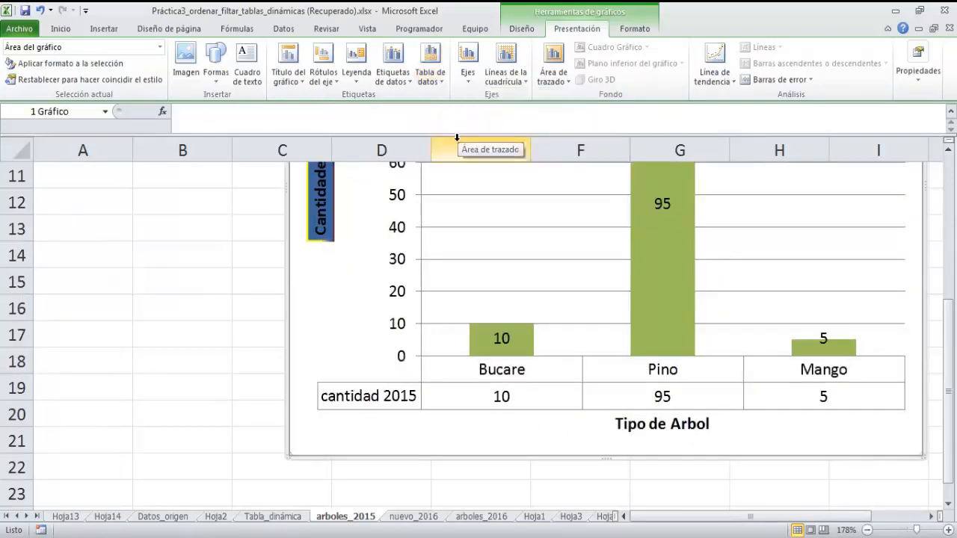
pyautogui.click(438, 83)
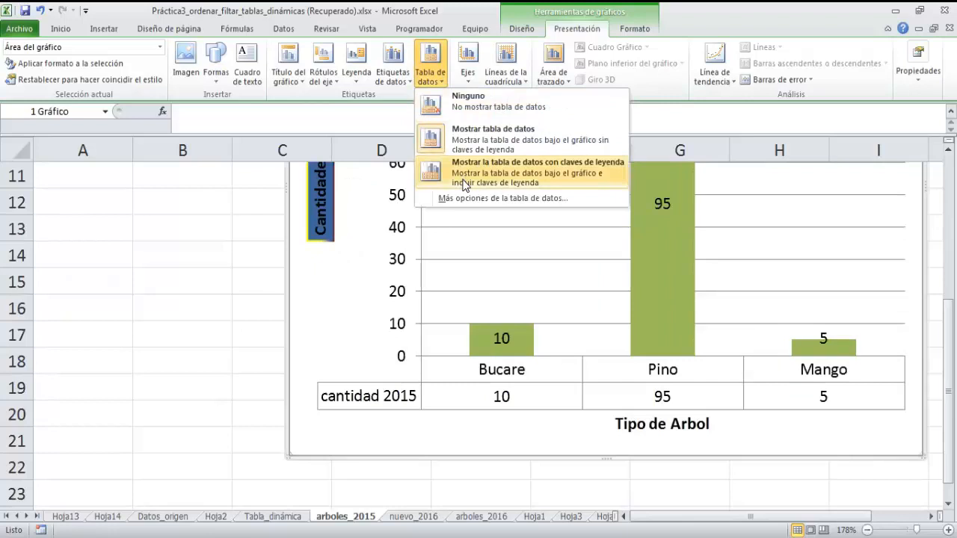
pyautogui.click(464, 183)
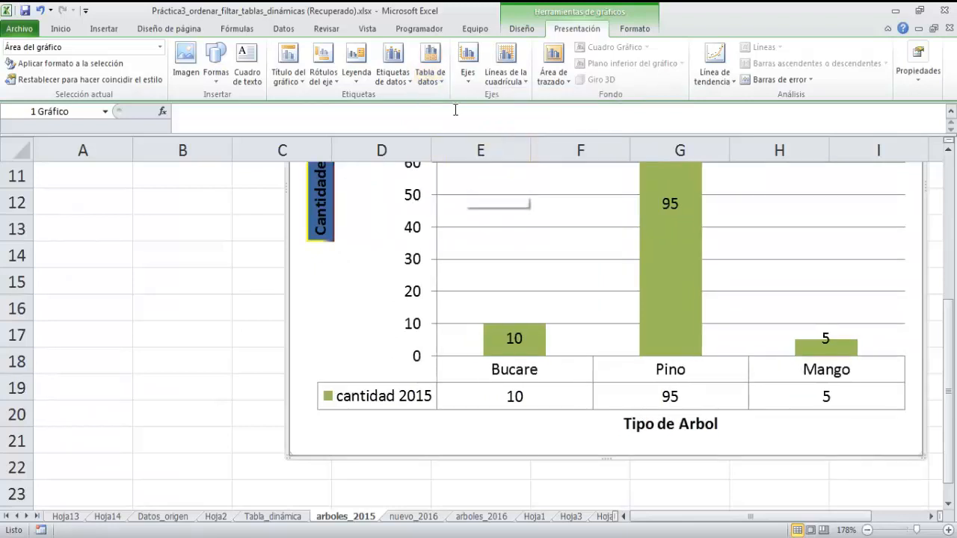
# Step: Examine the data table's formatting options, including table borders, fill, border colour, border styles, glow and soft edges
pyautogui.click(440, 83)
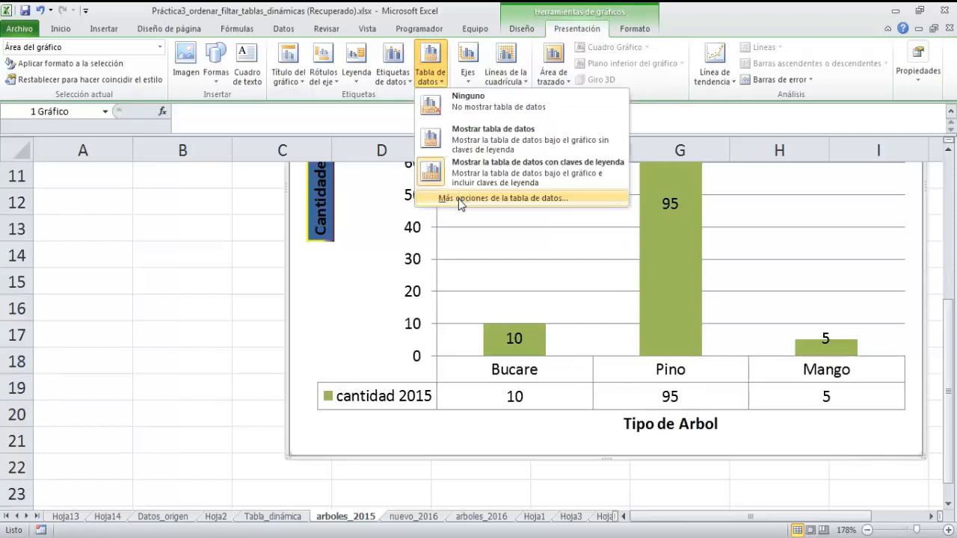
pyautogui.click(459, 200)
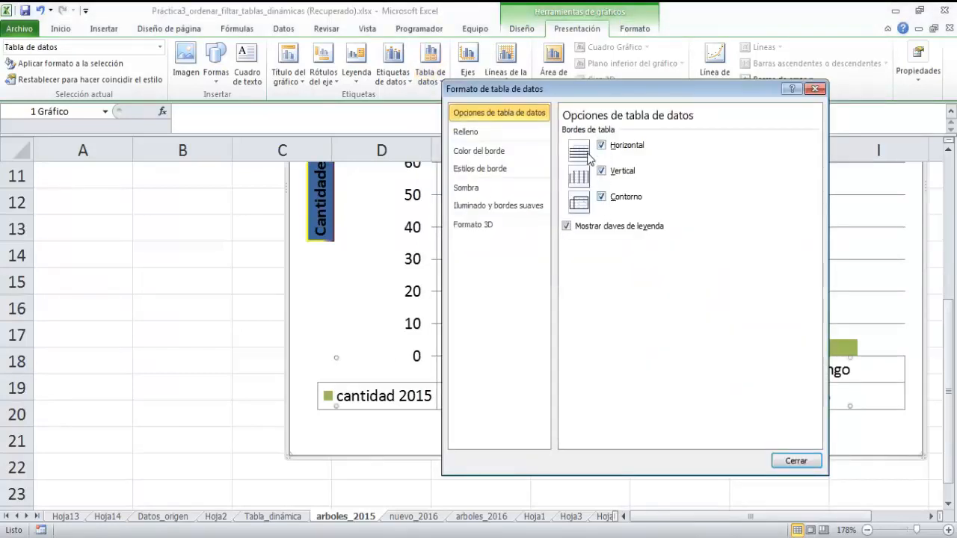
pyautogui.click(473, 133)
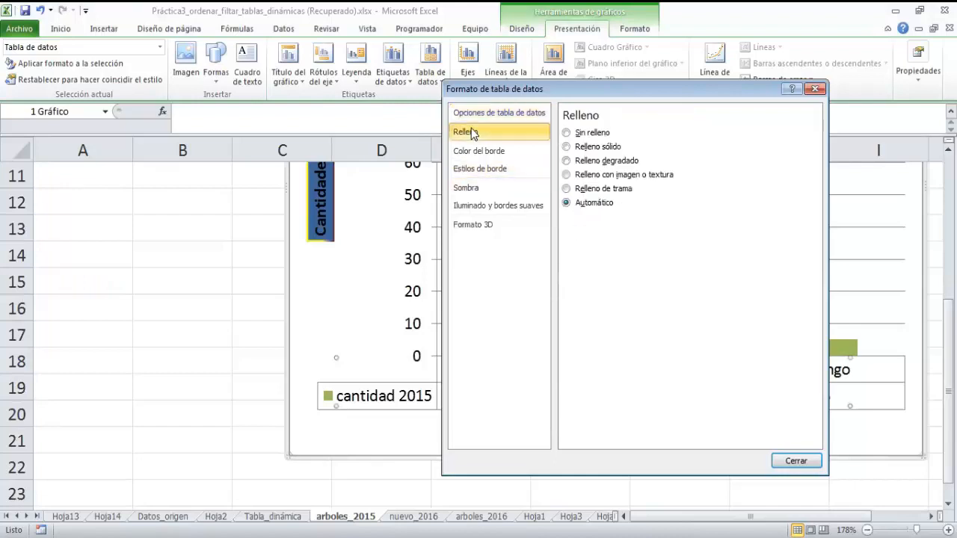
pyautogui.click(472, 152)
pyautogui.click(473, 169)
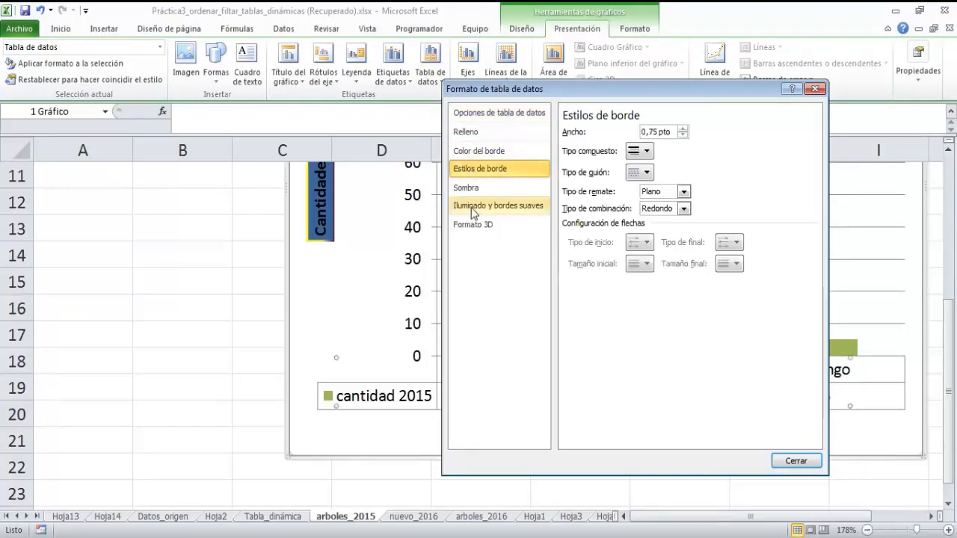
pyautogui.click(474, 207)
# Step: Remove the data table from the chart with the Ninguno option and close the formatting dialog
pyautogui.click(430, 67)
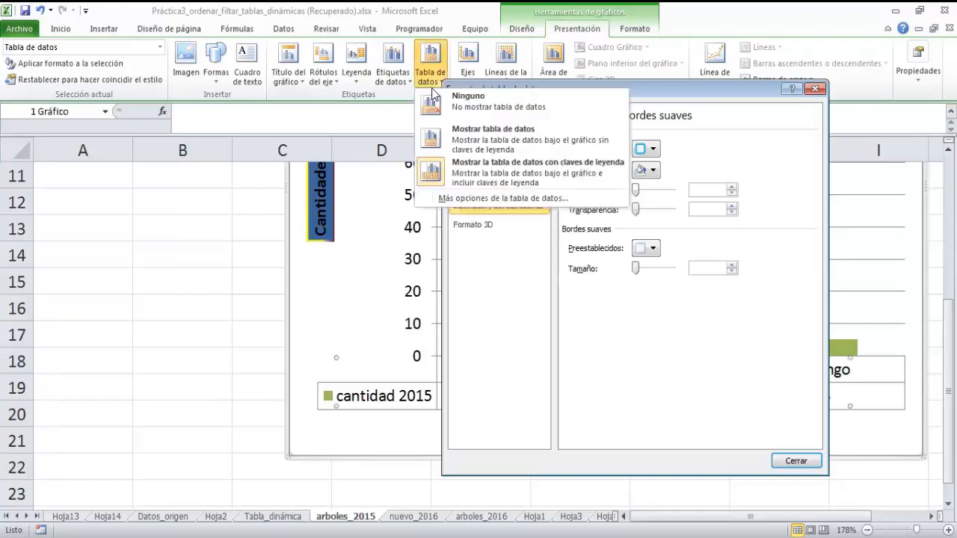
pyautogui.click(464, 101)
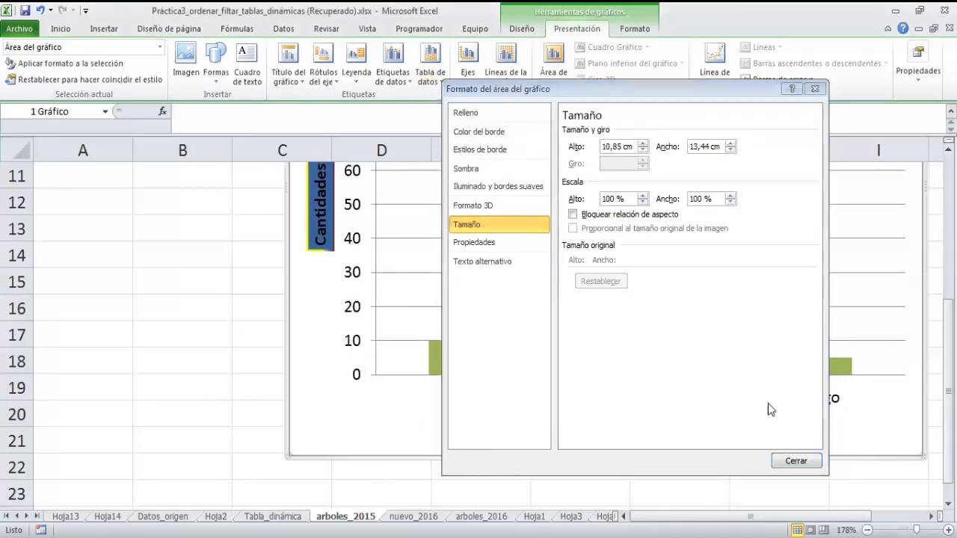
pyautogui.press('Escape')
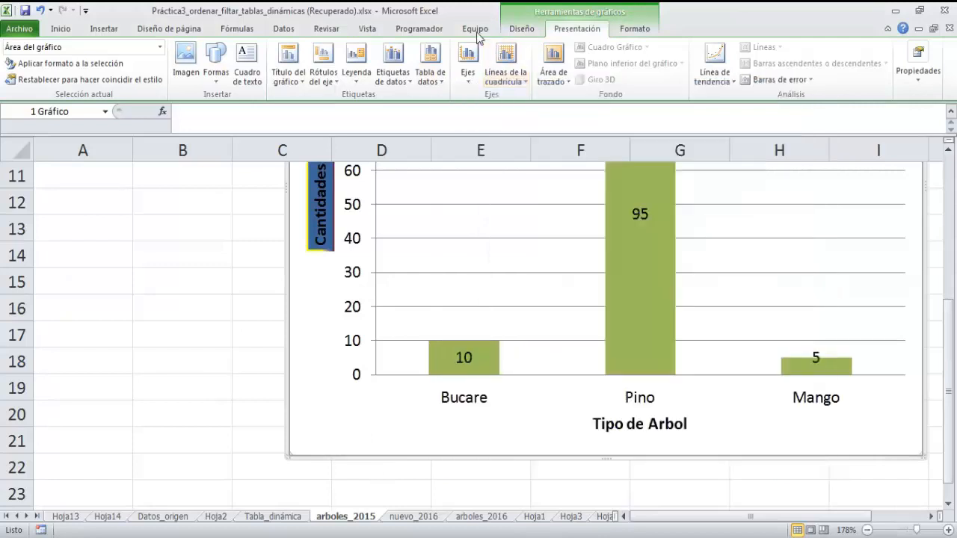
# Step: Try hiding the chart's primary horizontal axis with the Ninguno option
pyautogui.click(471, 86)
pyautogui.moveTo(493, 98)
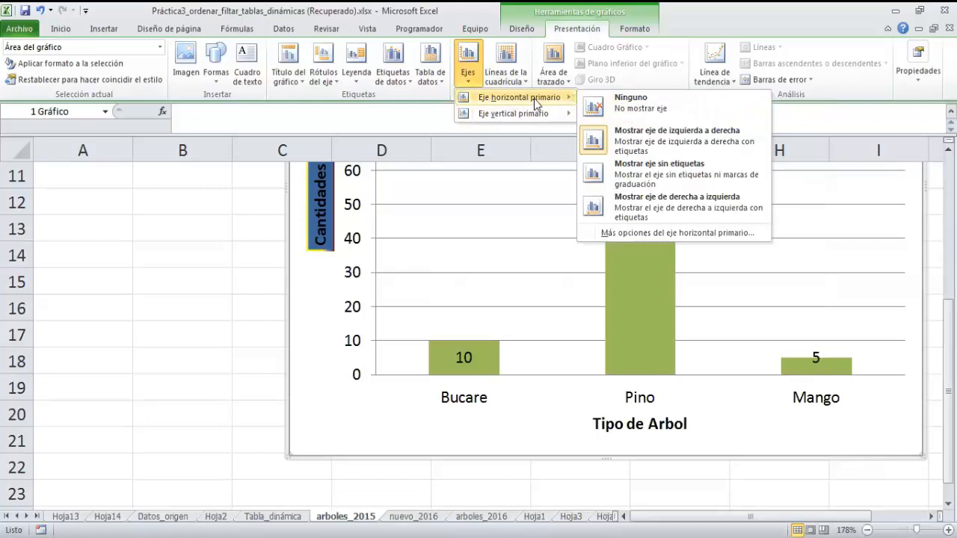
pyautogui.click(630, 104)
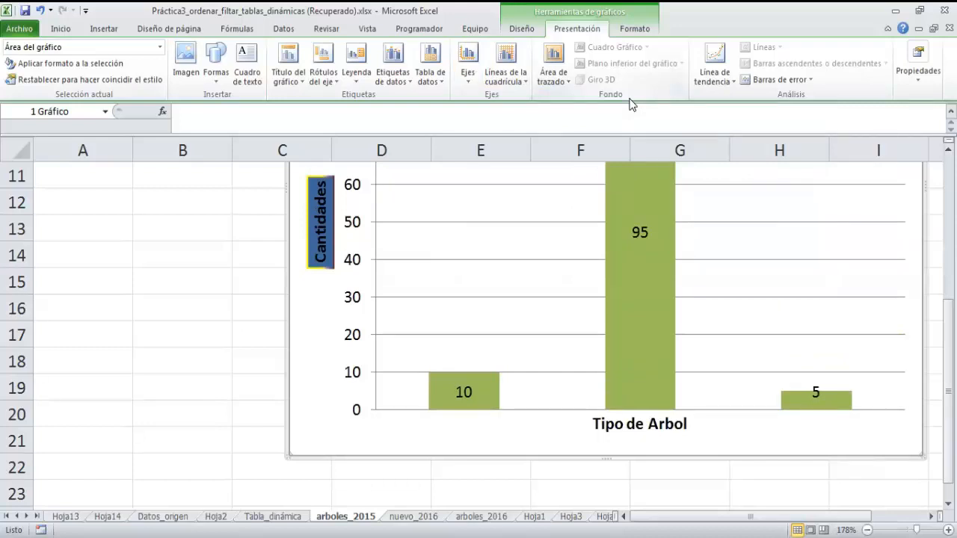
# Step: Try displaying the primary horizontal axis from right to left and check the reversed chart
pyautogui.click(466, 84)
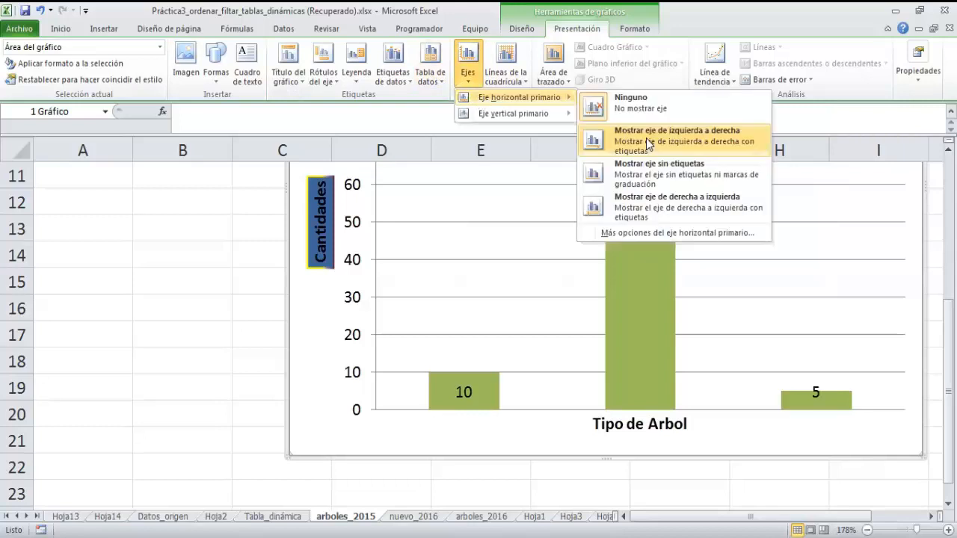
pyautogui.click(643, 203)
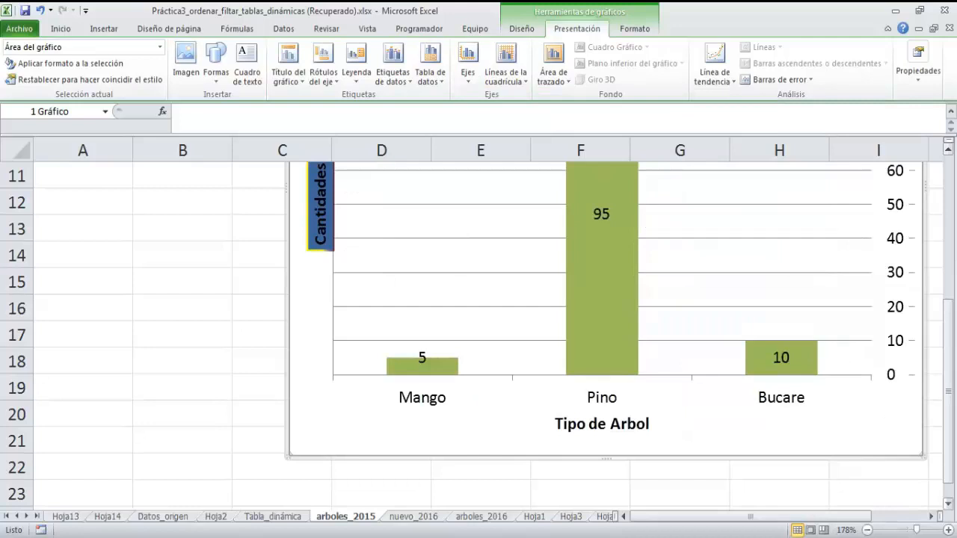
pyautogui.moveTo(948, 393); pyautogui.dragTo(948, 366)
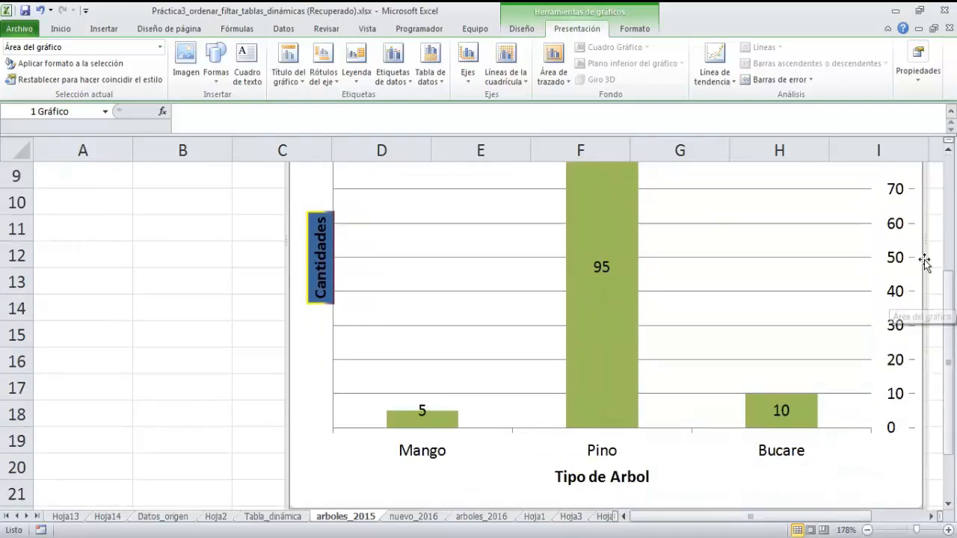
pyautogui.click(468, 75)
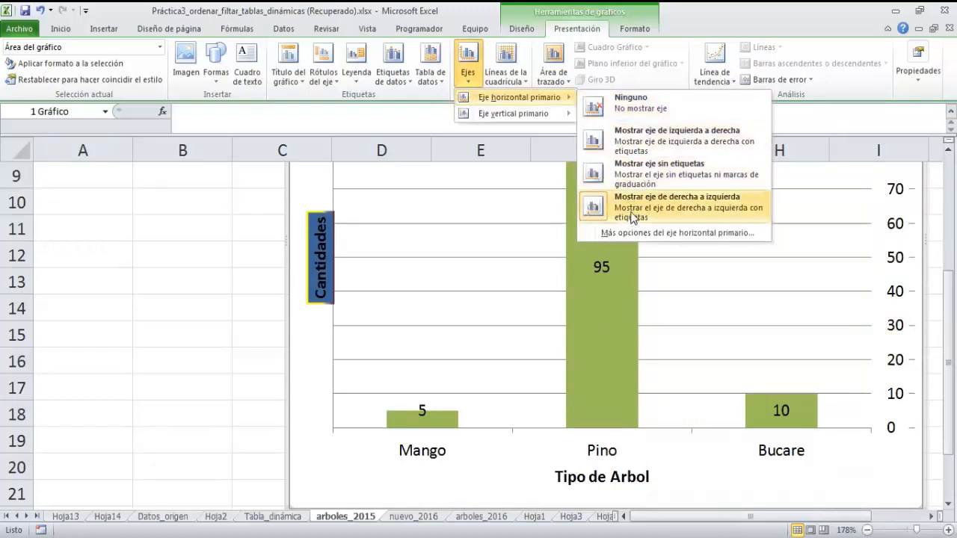
pyautogui.click(632, 218)
# Step: Display the primary horizontal axis from left to right with its labels
pyautogui.click(470, 75)
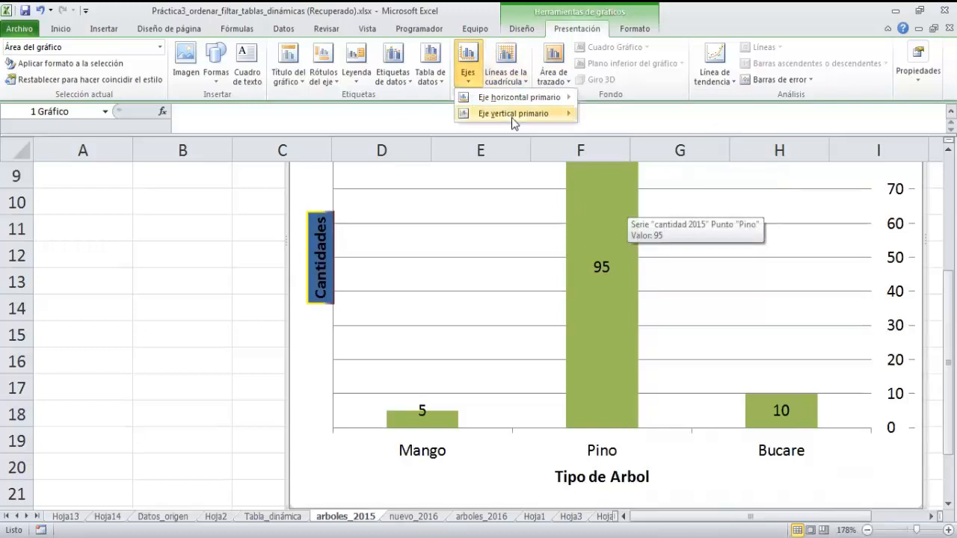
pyautogui.moveTo(504, 119)
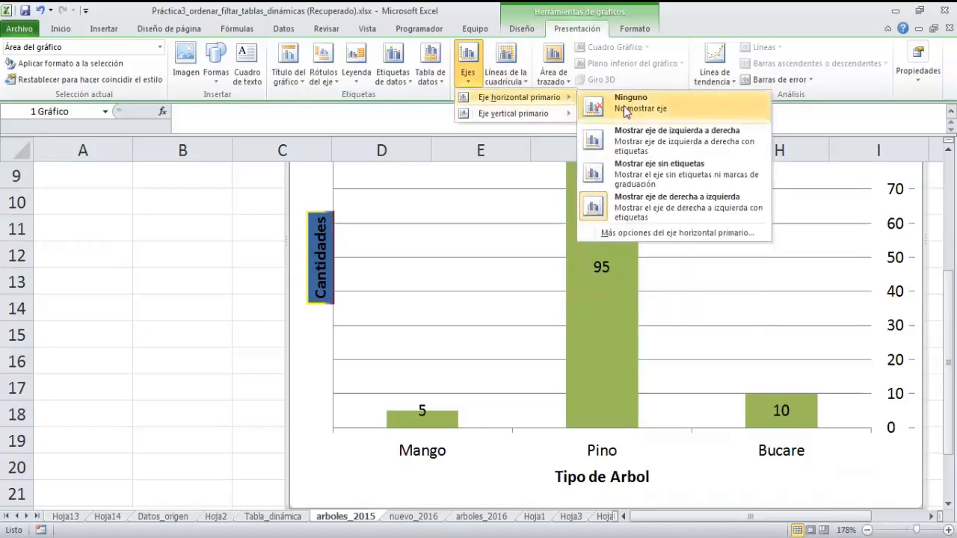
pyautogui.click(628, 142)
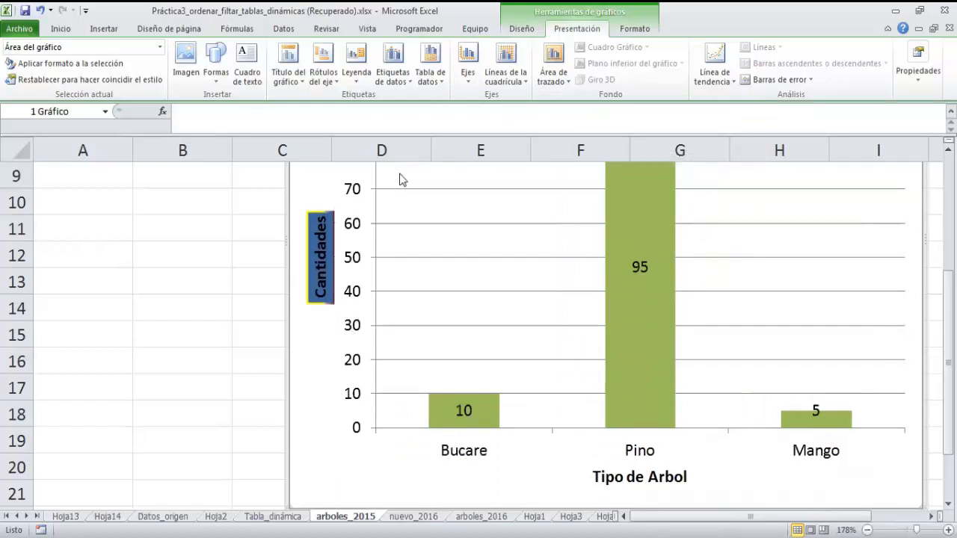
# Step: Review the additional formatting options for the chart's primary vertical axis and close the dialog without changes
pyautogui.click(468, 75)
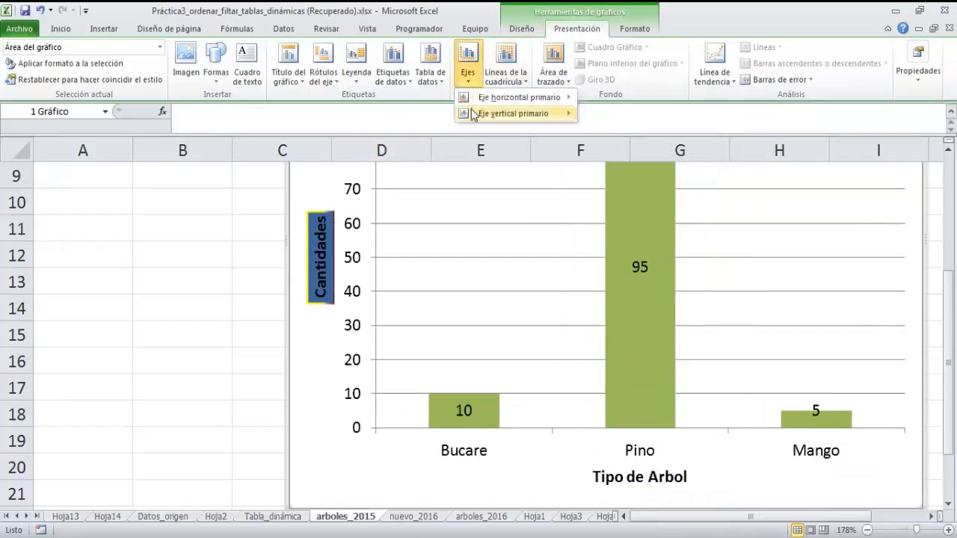
pyautogui.moveTo(494, 112)
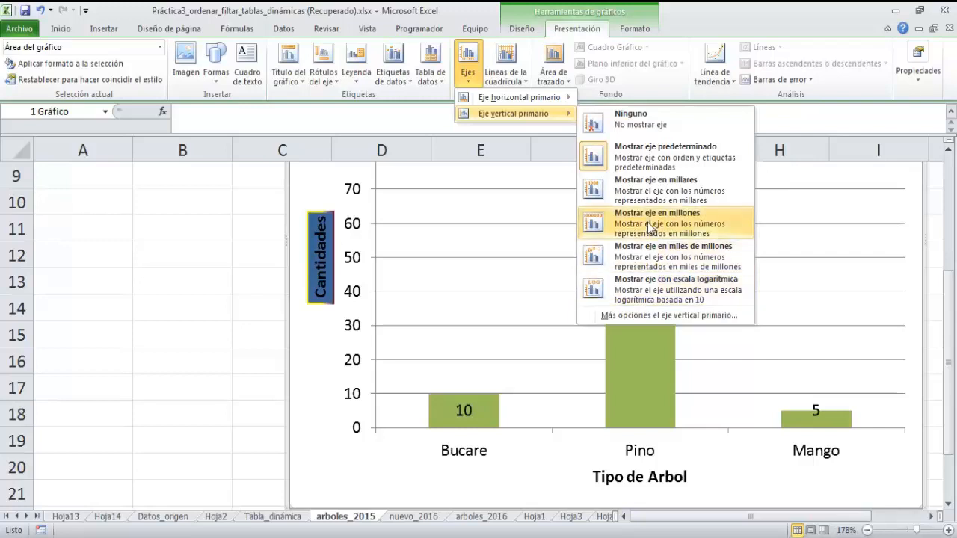
pyautogui.click(655, 315)
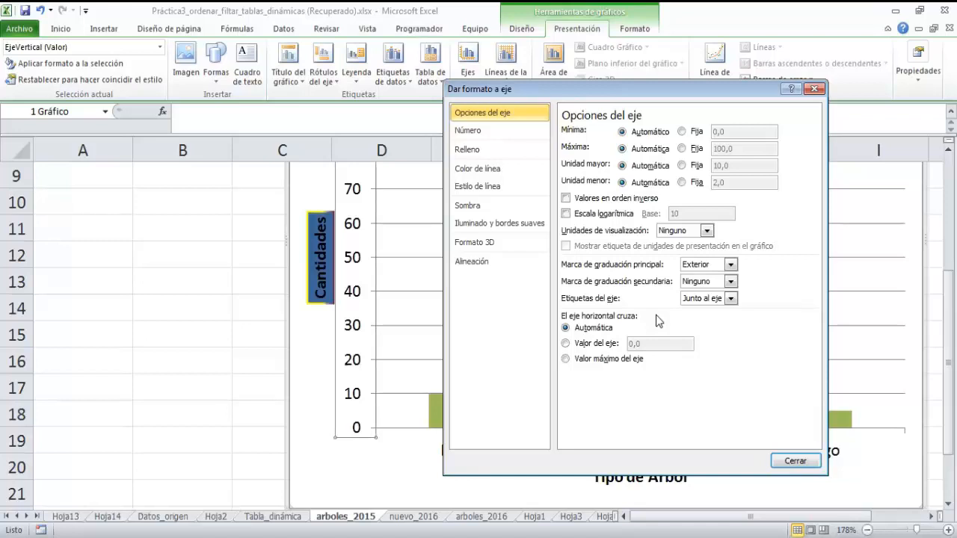
pyautogui.click(795, 461)
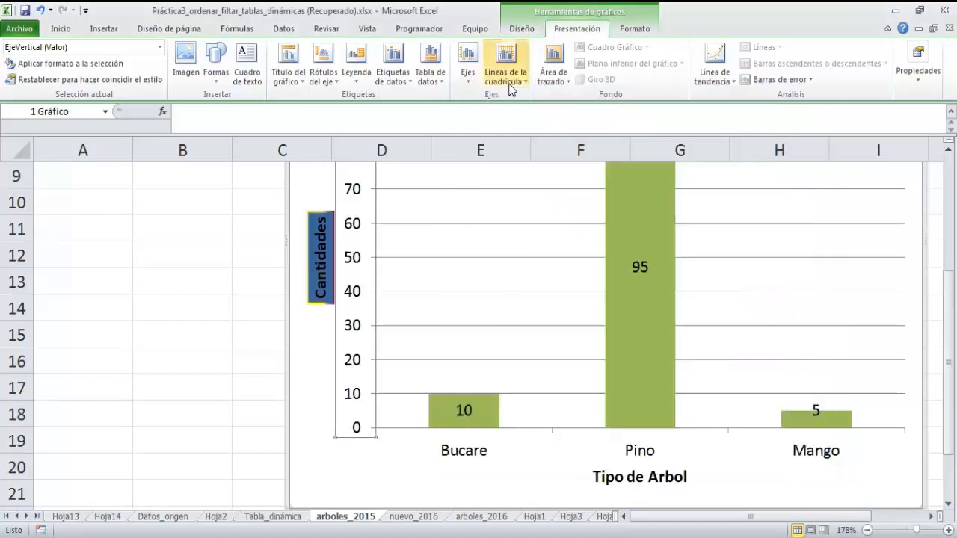
# Step: Try displaying the primary vertical axis in thousands with the Mostrar eje en millares option
pyautogui.click(467, 76)
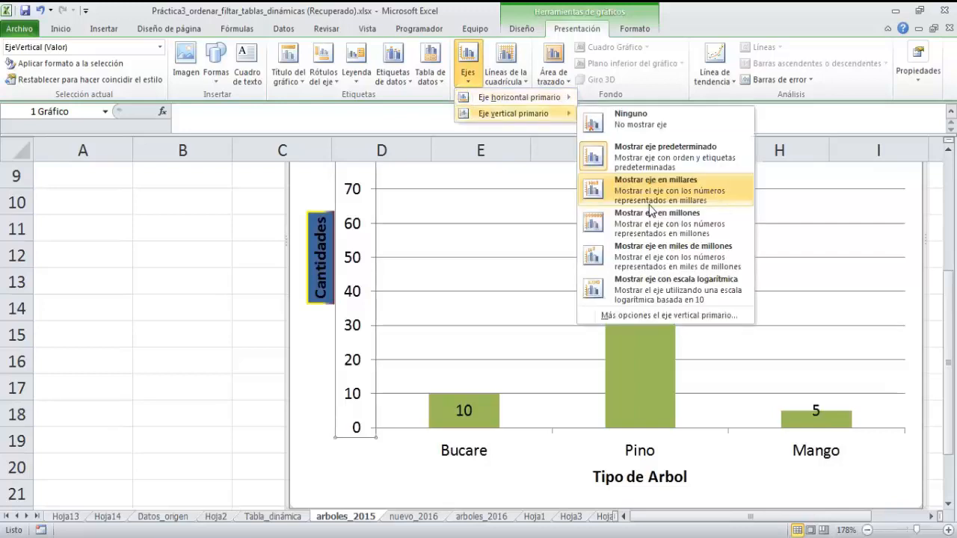
pyautogui.click(647, 189)
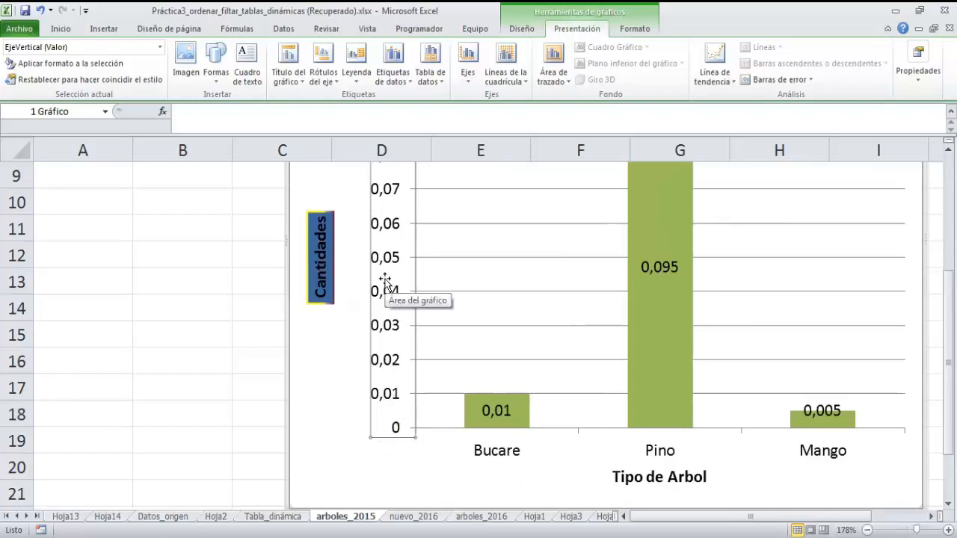
# Step: Hide the chart's primary horizontal axis with the Ninguno option
pyautogui.click(468, 79)
pyautogui.moveTo(486, 97)
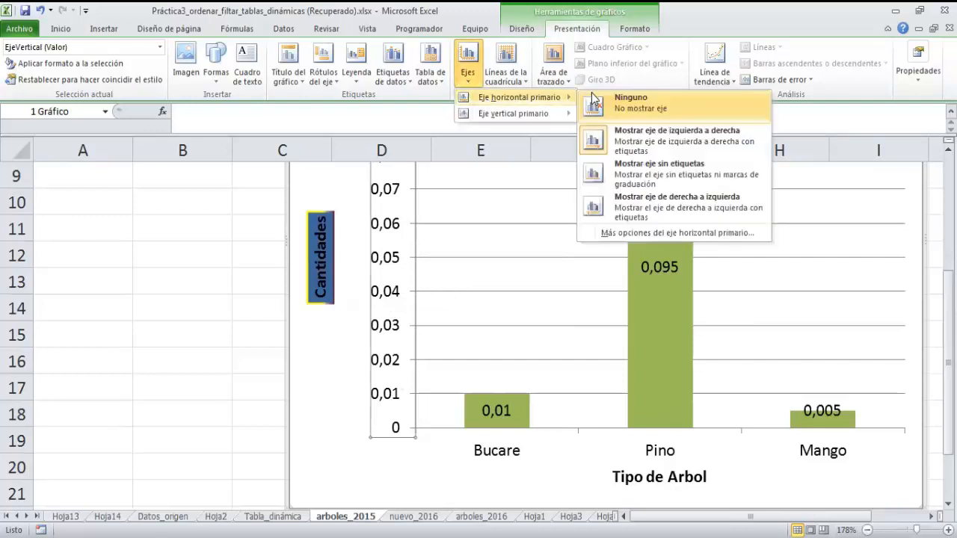
pyautogui.click(619, 115)
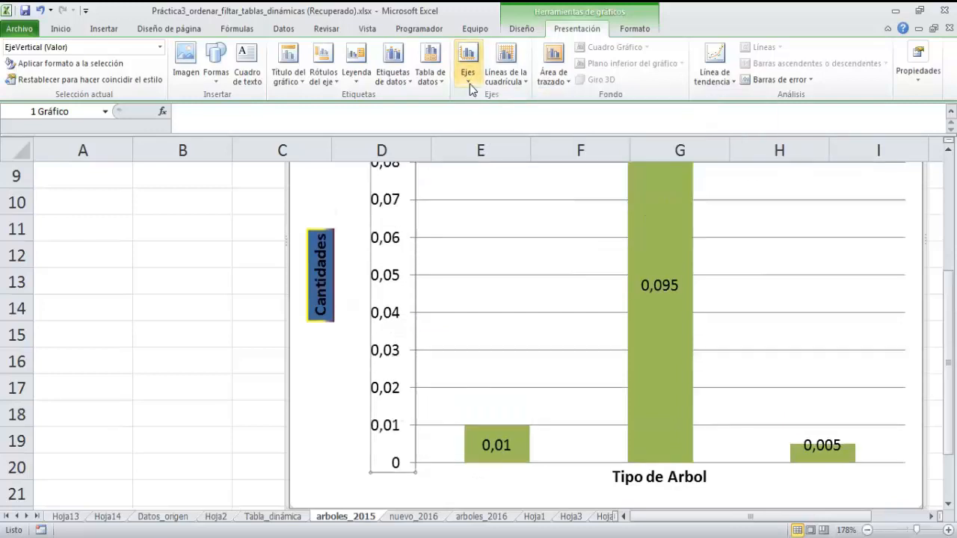
# Step: Display the primary vertical axis with the default order and labels using Mostrar eje predeterminado
pyautogui.click(469, 85)
pyautogui.moveTo(492, 116)
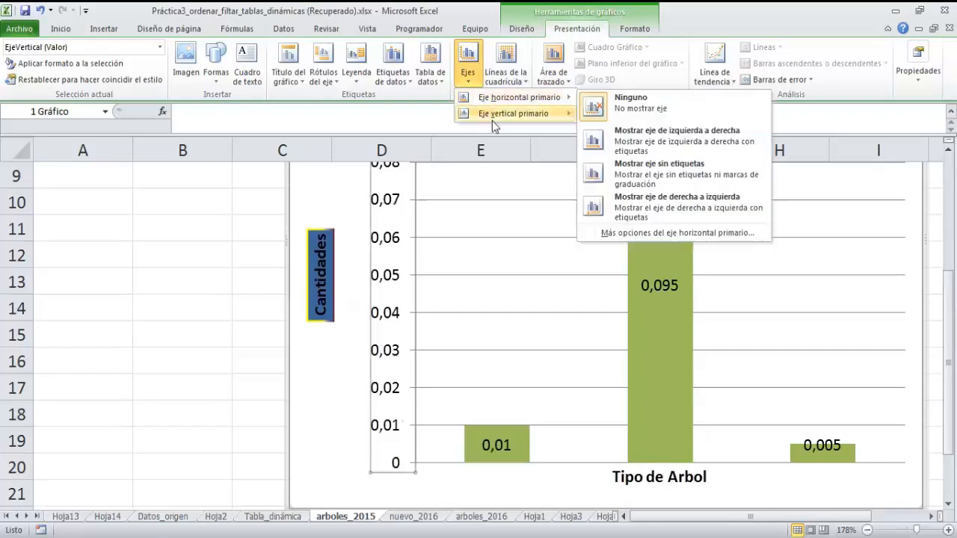
pyautogui.moveTo(573, 116)
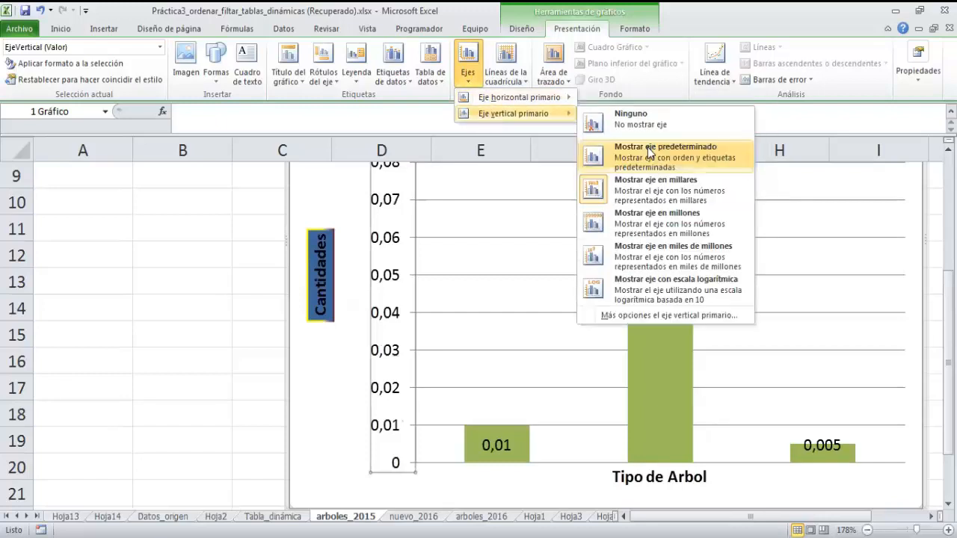
pyautogui.click(647, 148)
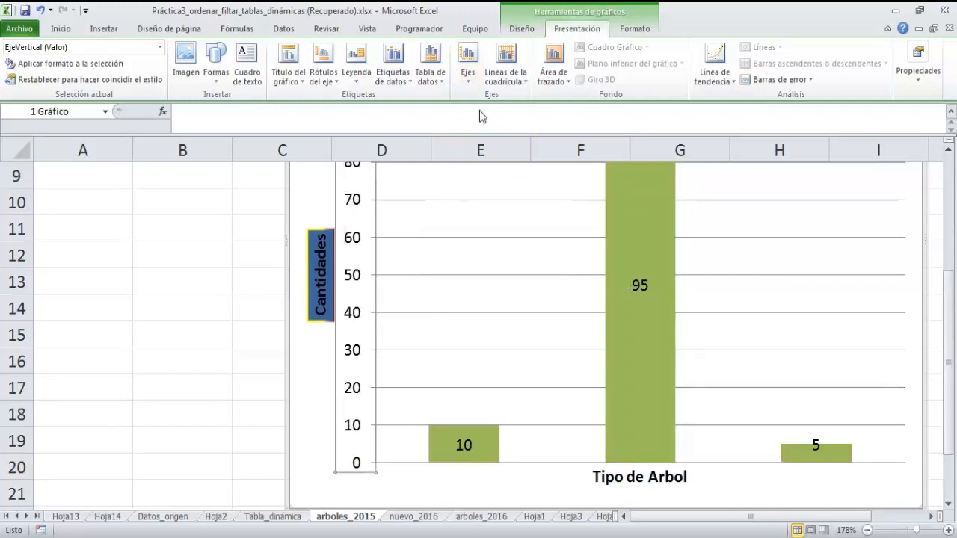
# Step: Try a fixed maximum of 200 for the primary vertical axis in its additional options
pyautogui.click(470, 84)
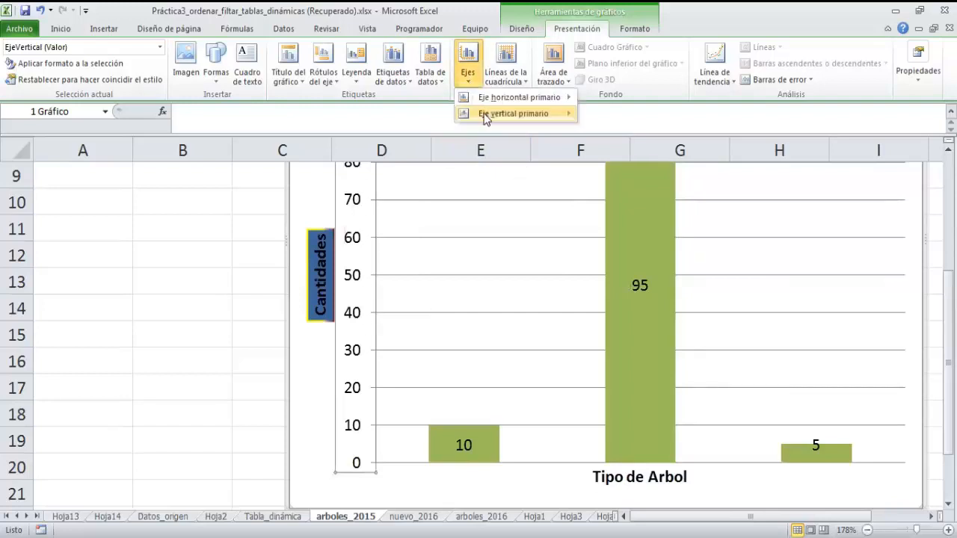
pyautogui.moveTo(484, 118)
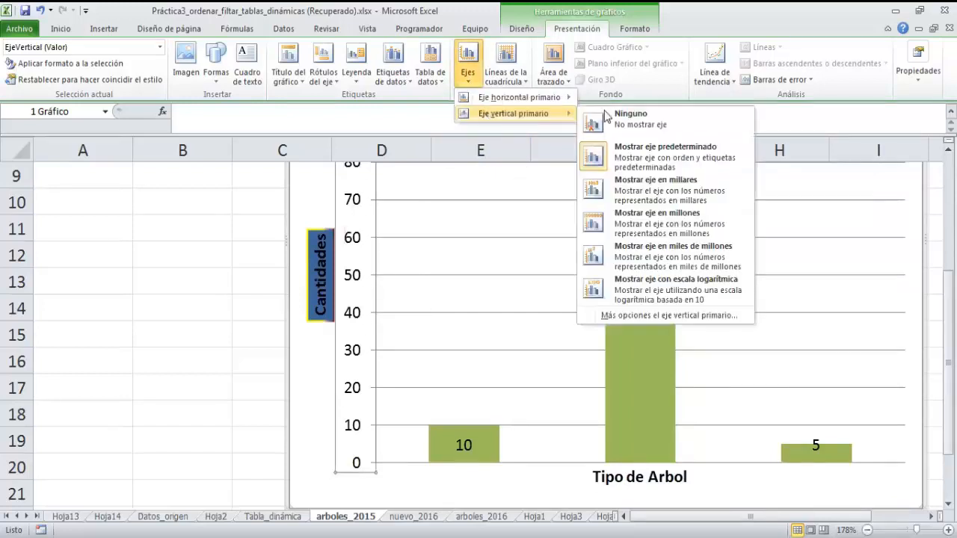
pyautogui.click(636, 315)
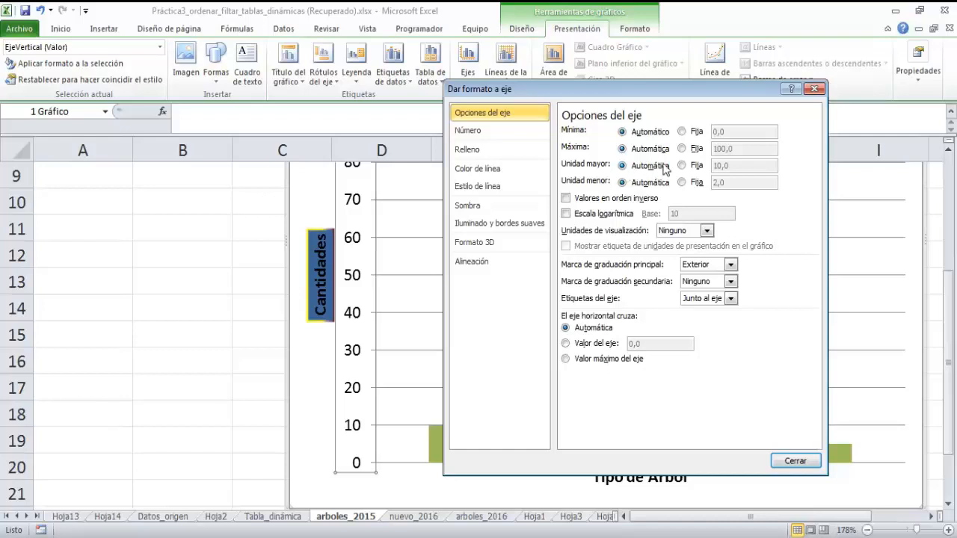
pyautogui.click(682, 149)
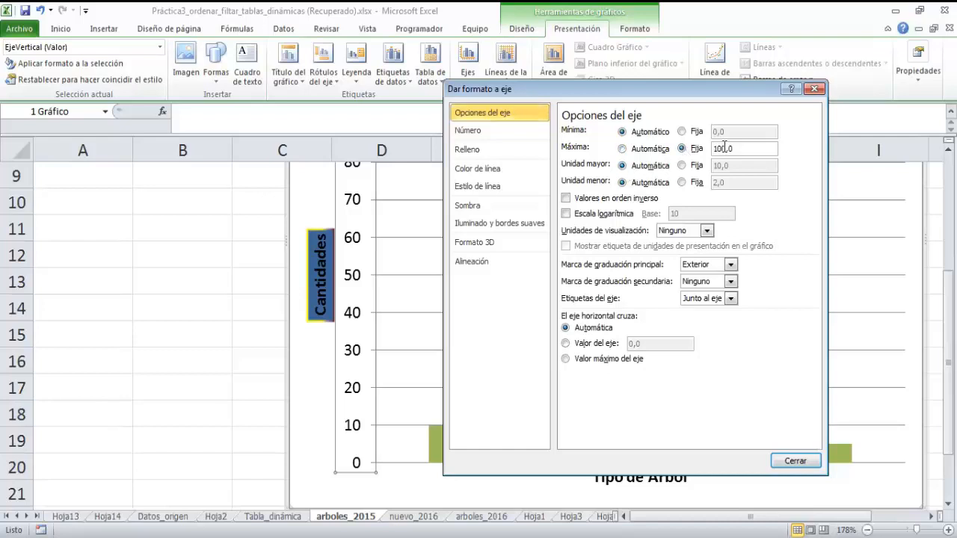
pyautogui.moveTo(724, 147); pyautogui.dragTo(714, 146)
pyautogui.click(715, 148)
pyautogui.write('20')
pyautogui.press('BackSpace')
# Step: Try a fixed major unit of 5 for the vertical axis
pyautogui.click(682, 165)
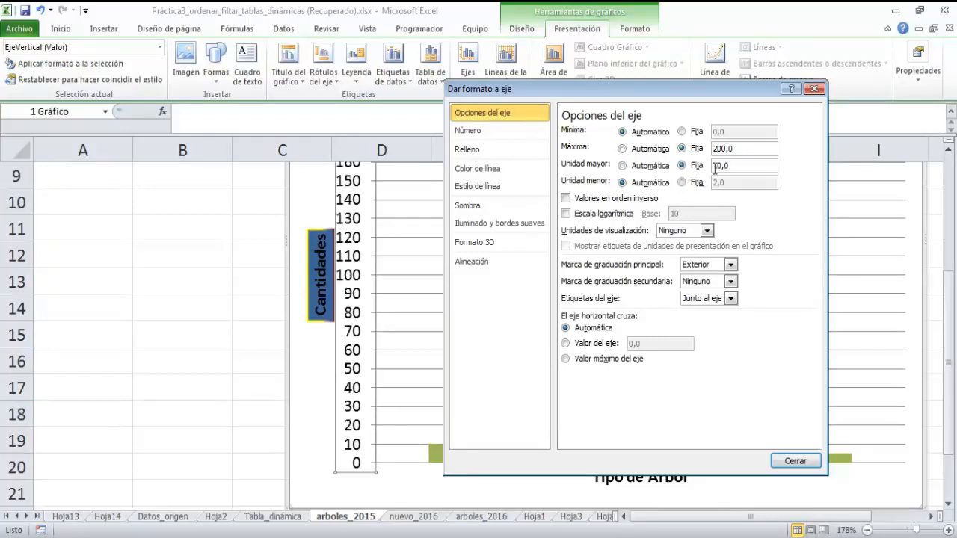
pyautogui.moveTo(713, 166); pyautogui.dragTo(722, 166)
pyautogui.press('BackSpace')
pyautogui.write('5')
# Step: View the vertical axis's number format categories and move the dialog aside to inspect the upper end of the axis scale
pyautogui.click(468, 132)
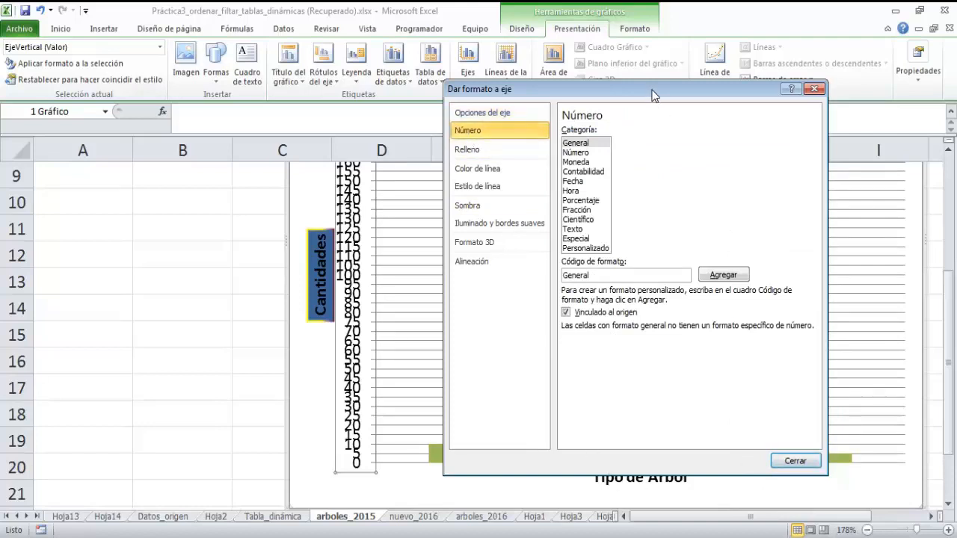
pyautogui.moveTo(654, 94); pyautogui.dragTo(823, 107)
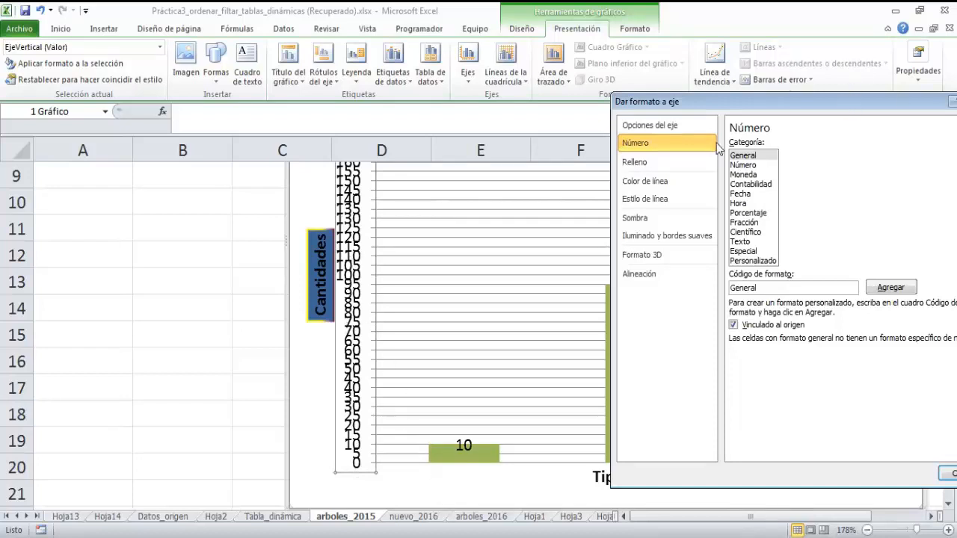
pyautogui.moveTo(748, 102); pyautogui.dragTo(611, 139)
pyautogui.scroll(2, 374, 336)
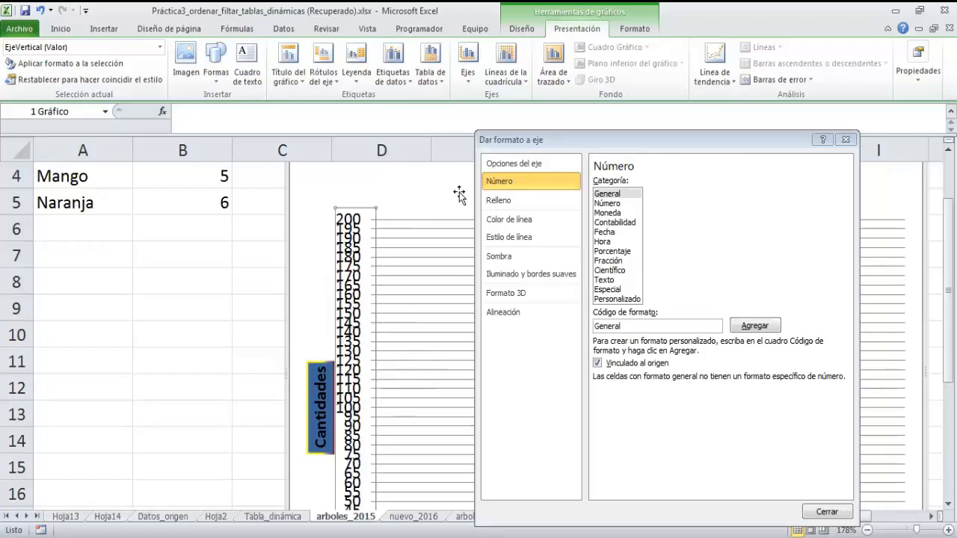
# Step: Set the vertical axis's maximum to a fixed value of 100 in the axis options
pyautogui.click(507, 164)
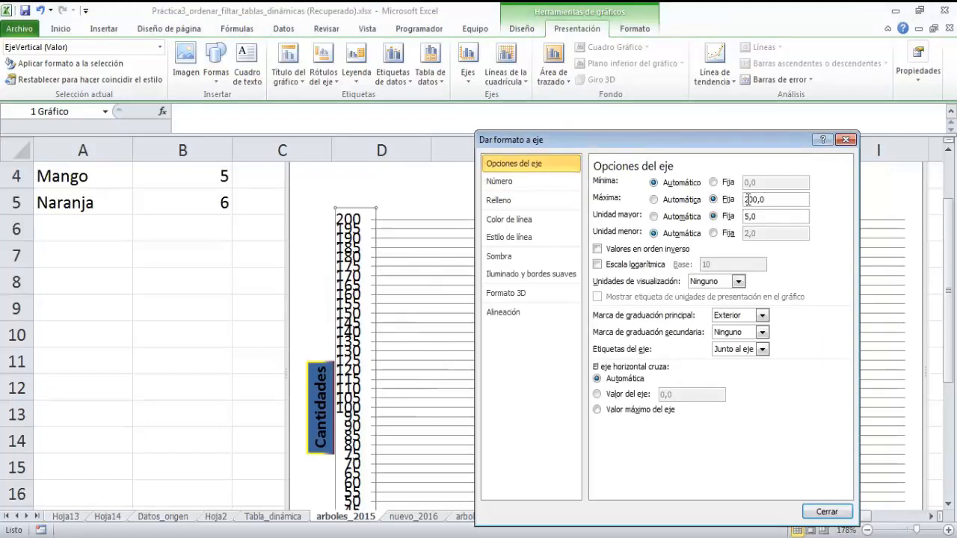
pyautogui.click(653, 199)
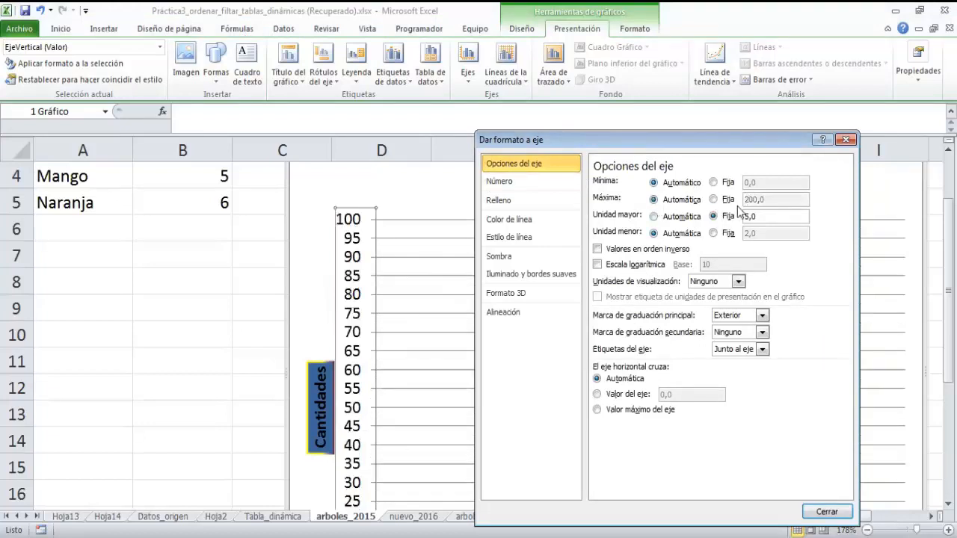
pyautogui.click(714, 199)
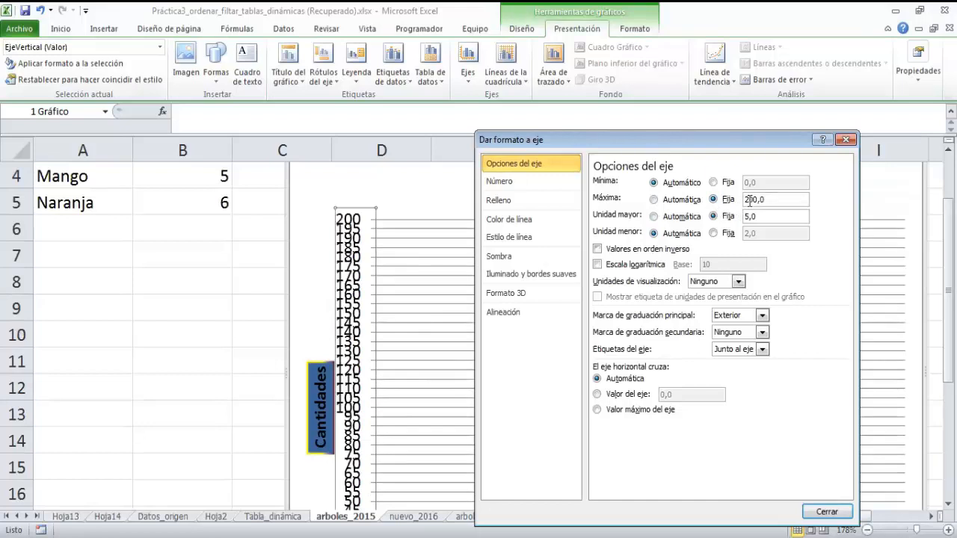
pyautogui.click(749, 200)
pyautogui.press('BackSpace')
pyautogui.write('1')
# Step: Set the vertical axis's fixed major unit to 20, close the dialog and check the new scale on the chart
pyautogui.click(747, 217)
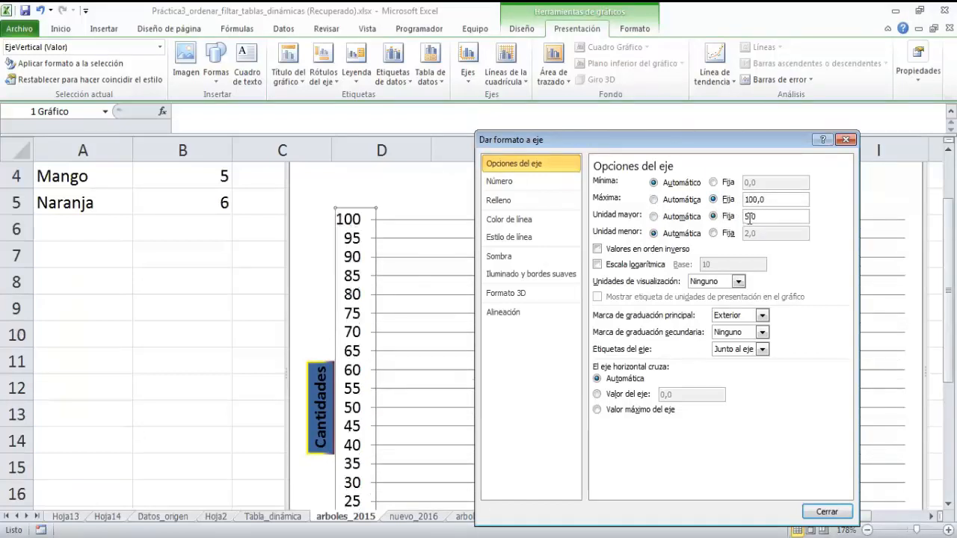
pyautogui.press('BackSpace')
pyautogui.write('20')
pyautogui.click(827, 511)
pyautogui.moveTo(948, 241); pyautogui.dragTo(948, 298)
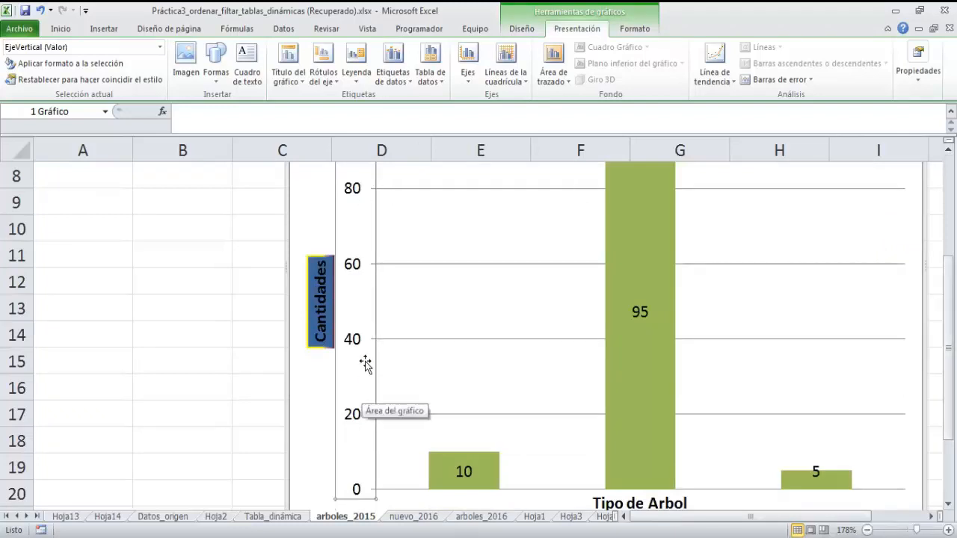
# Step: Reopen the primary vertical axis options and review the available display units, leaving Ninguno selected
pyautogui.click(468, 82)
pyautogui.moveTo(486, 112)
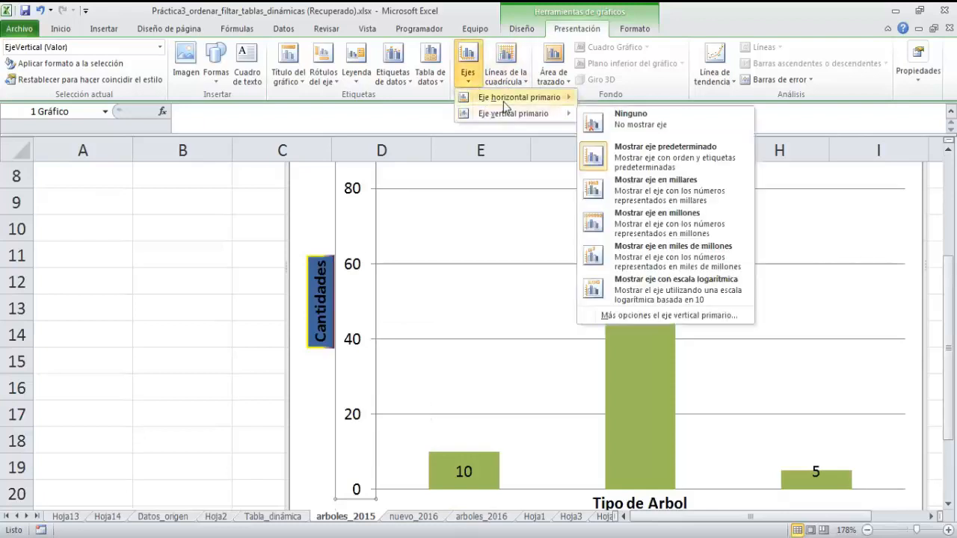
pyautogui.click(641, 317)
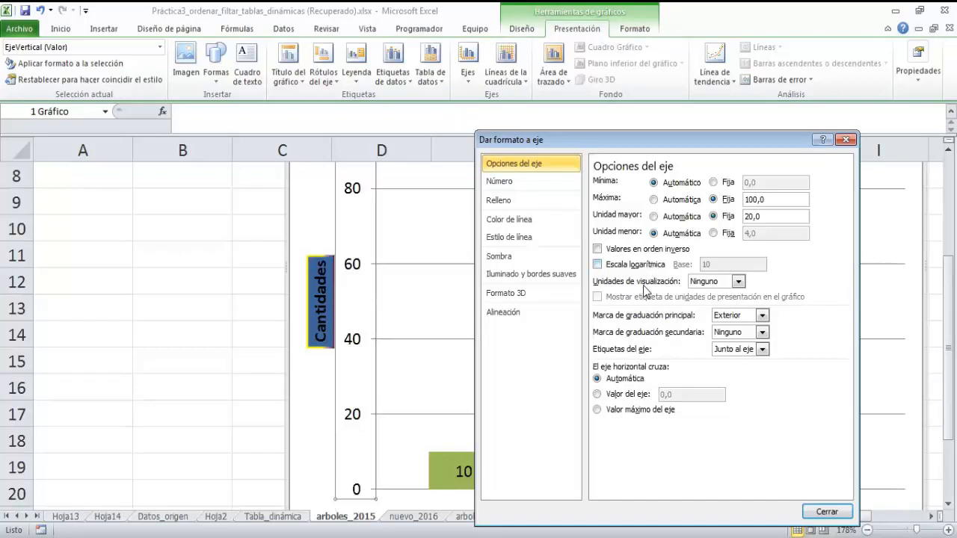
pyautogui.click(737, 281)
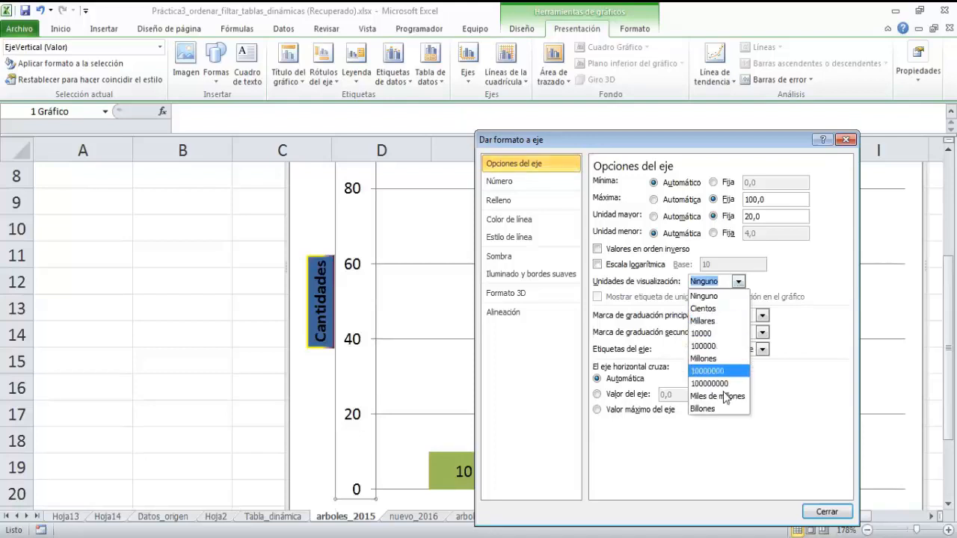
pyautogui.click(789, 278)
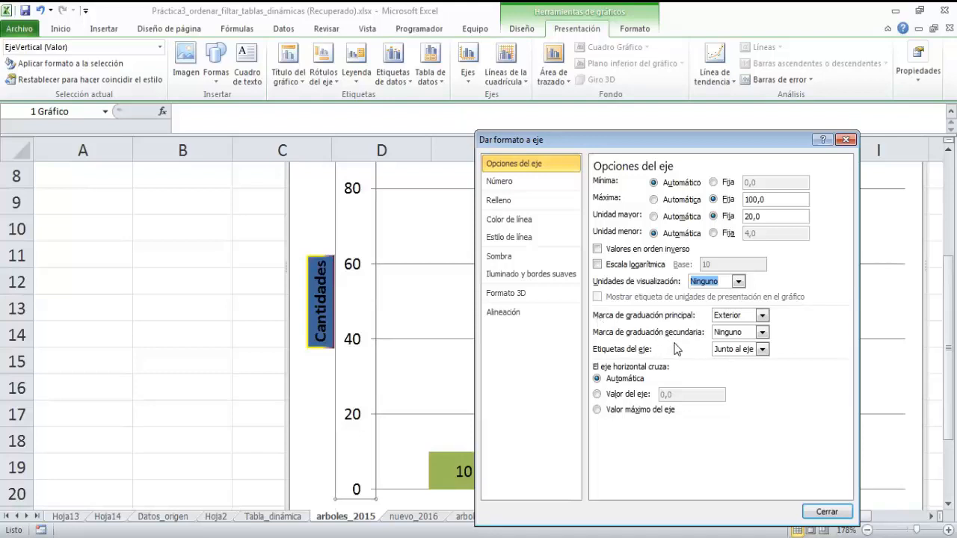
# Step: Try the Ninguno and Interior types for the vertical axis's major tick marks
pyautogui.click(762, 317)
pyautogui.click(761, 317)
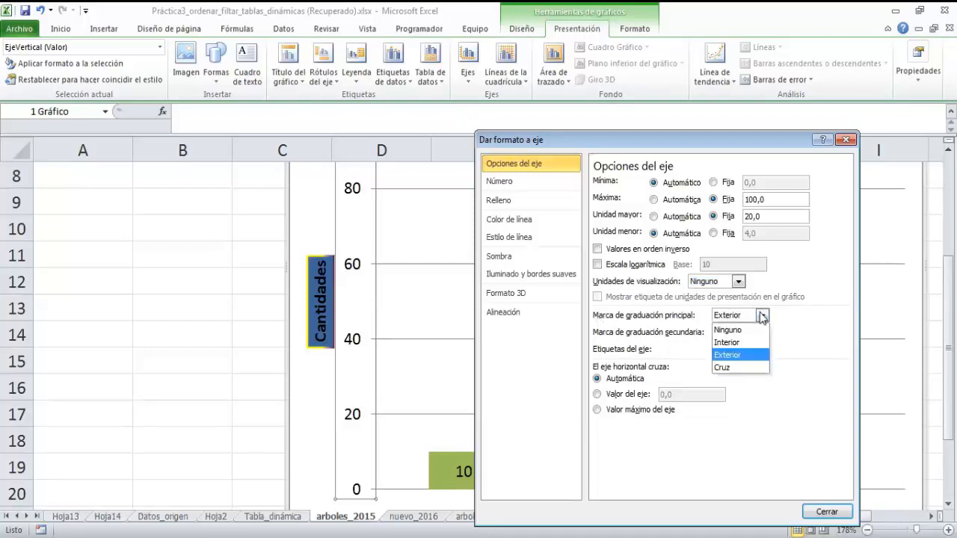
pyautogui.click(722, 330)
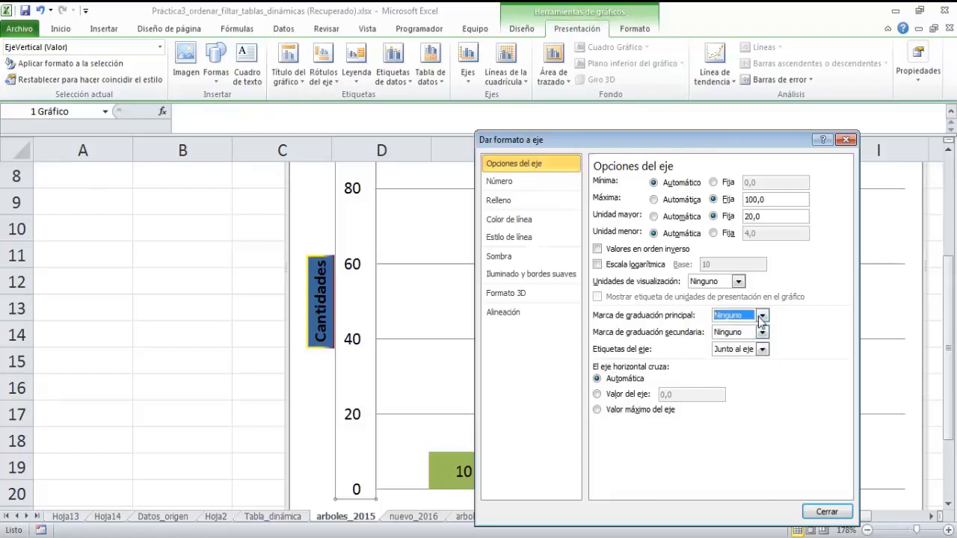
pyautogui.click(760, 315)
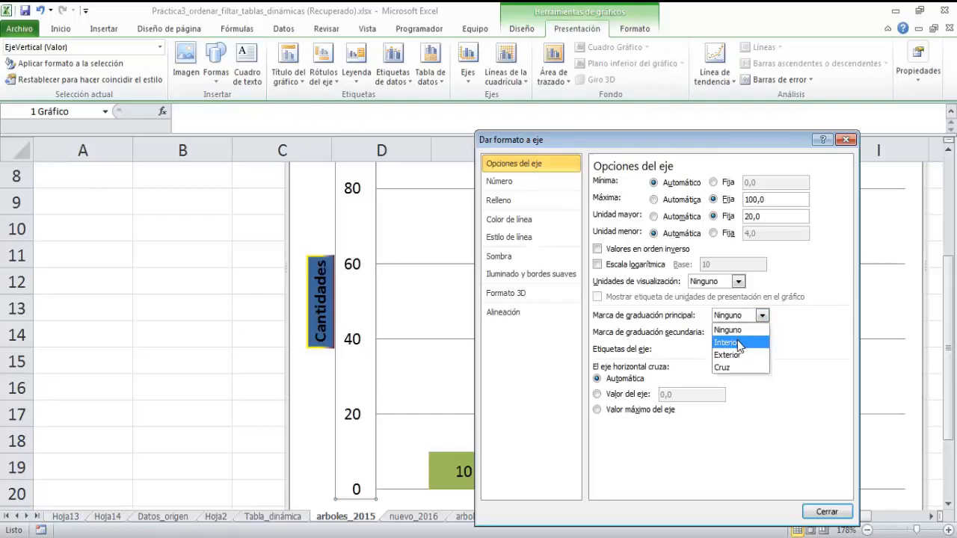
pyautogui.click(739, 344)
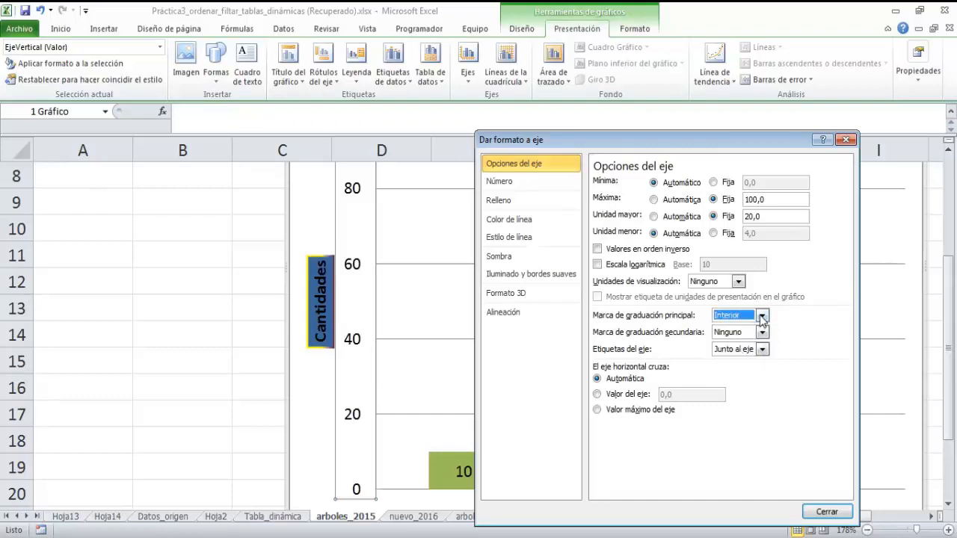
# Step: Try the Cruz type for the vertical axis's major tick marks, settle on Exterior, and set the minor tick marks to Cruz
pyautogui.click(761, 317)
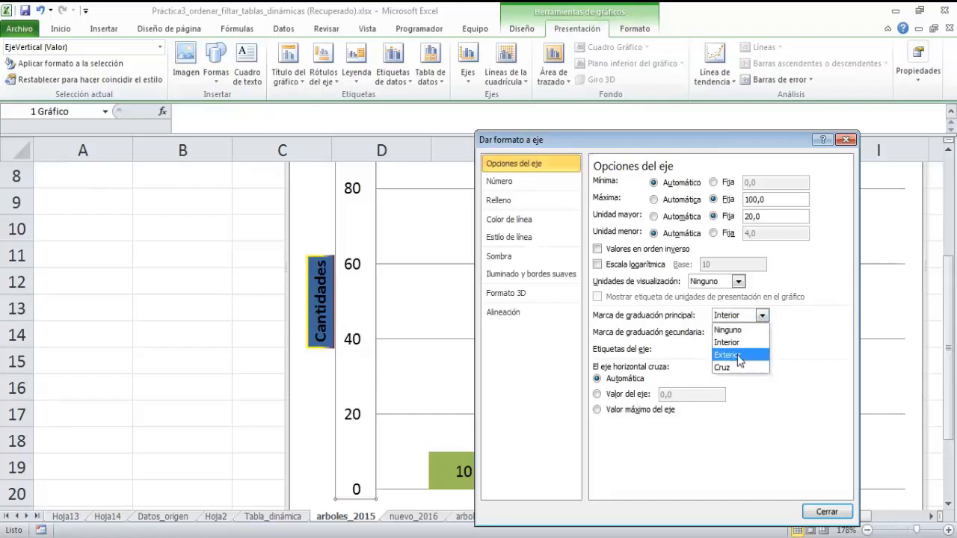
pyautogui.click(739, 356)
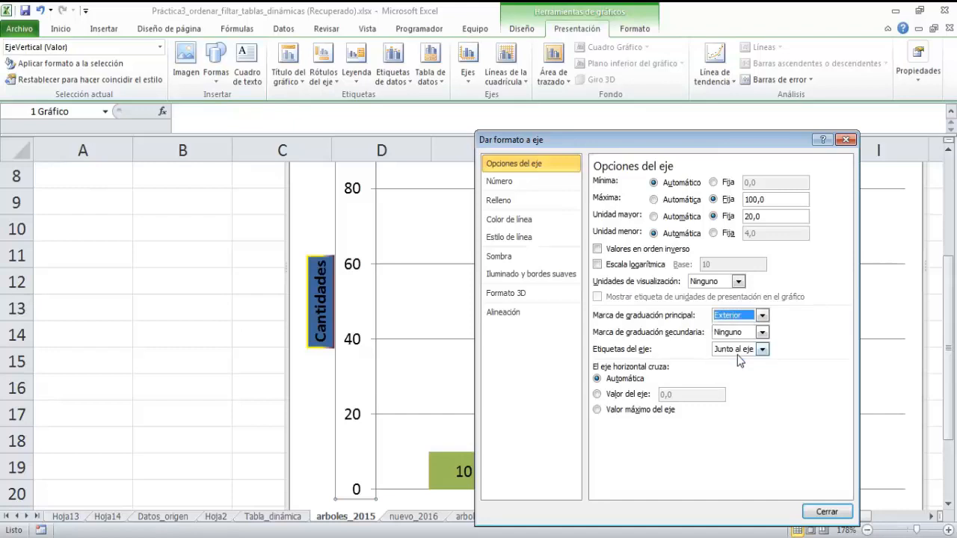
pyautogui.click(762, 317)
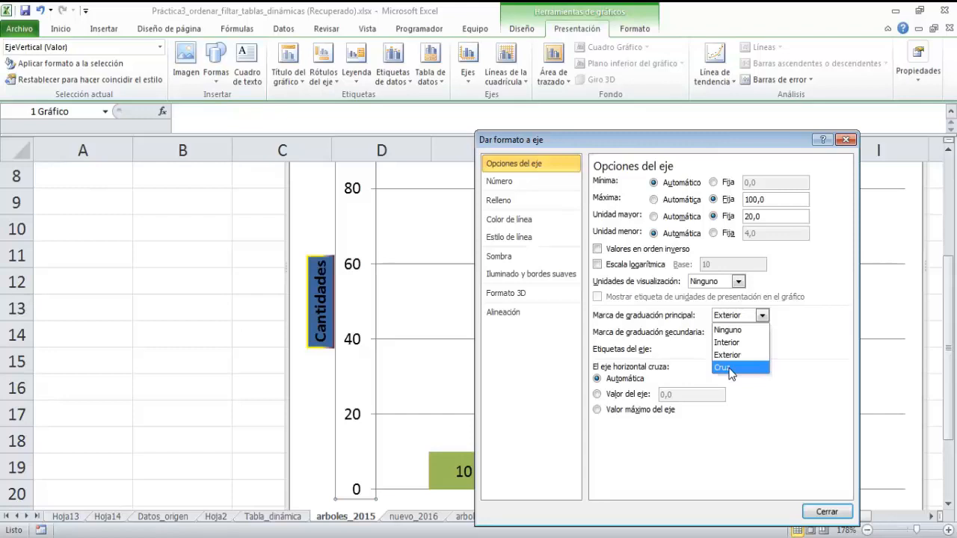
pyautogui.click(732, 370)
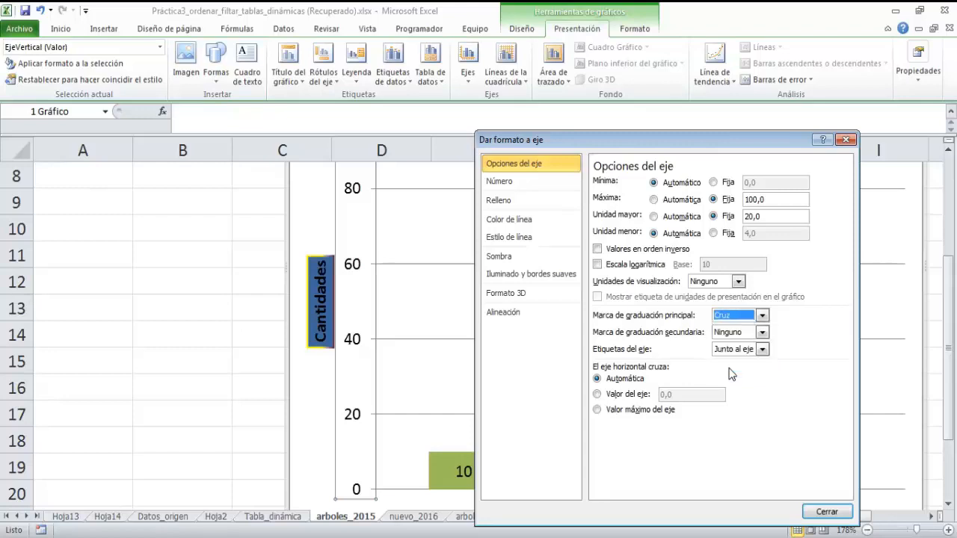
pyautogui.click(761, 317)
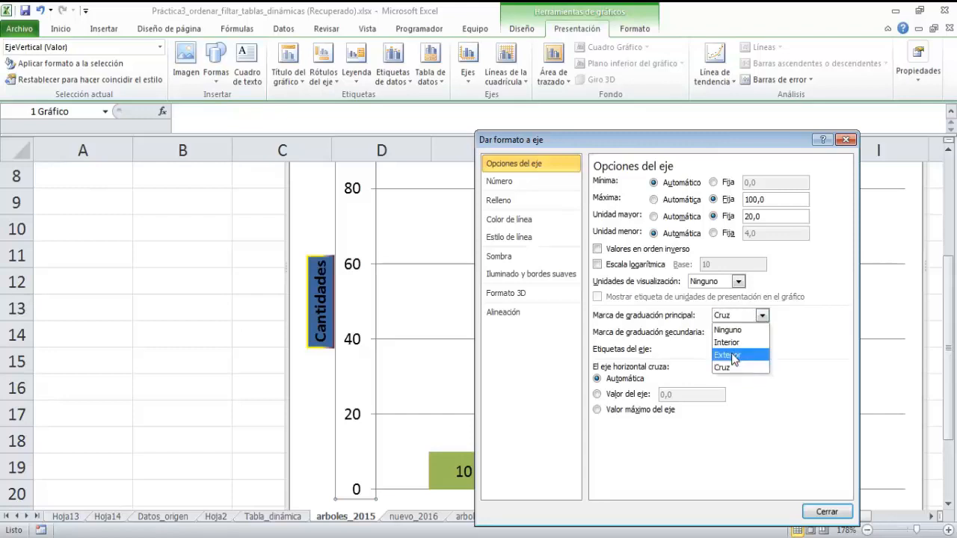
pyautogui.click(735, 356)
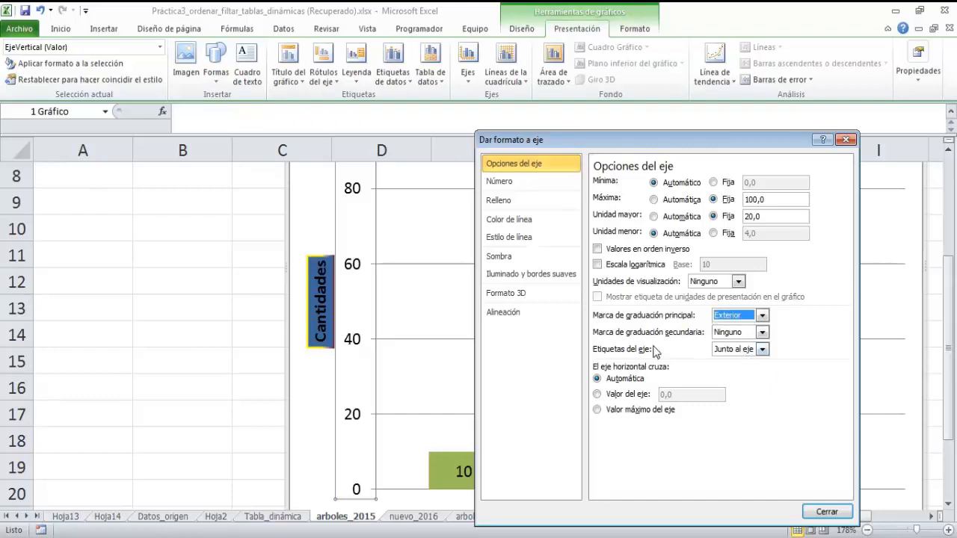
pyautogui.click(761, 333)
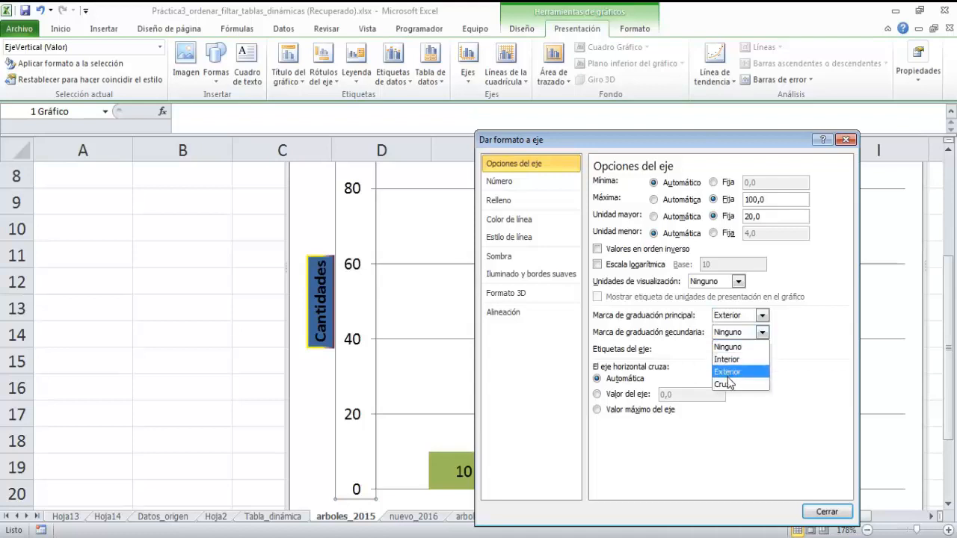
pyautogui.click(726, 384)
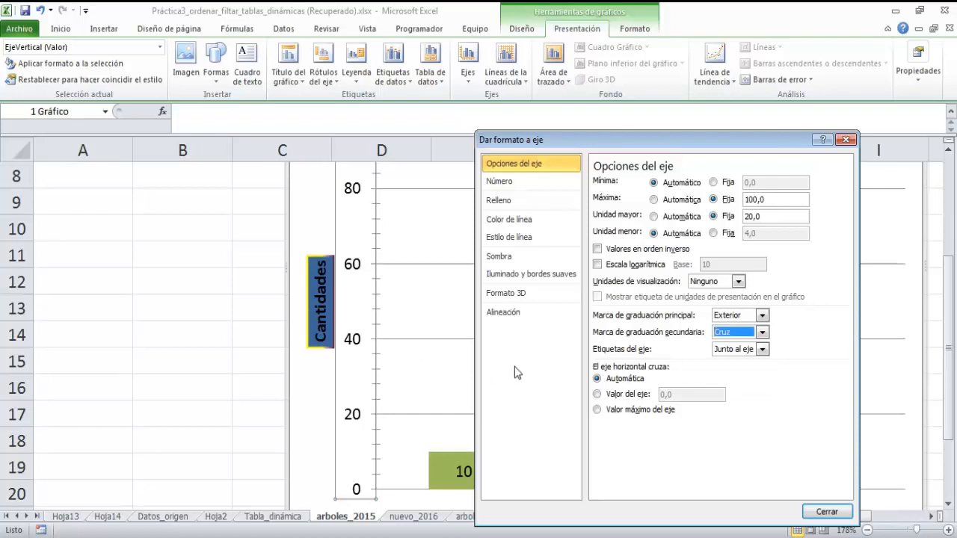
# Step: Try the Alto and Bajo axis label positions and a fixed axis-value crossing, restoring Junto al eje and the automatic crossing
pyautogui.click(762, 350)
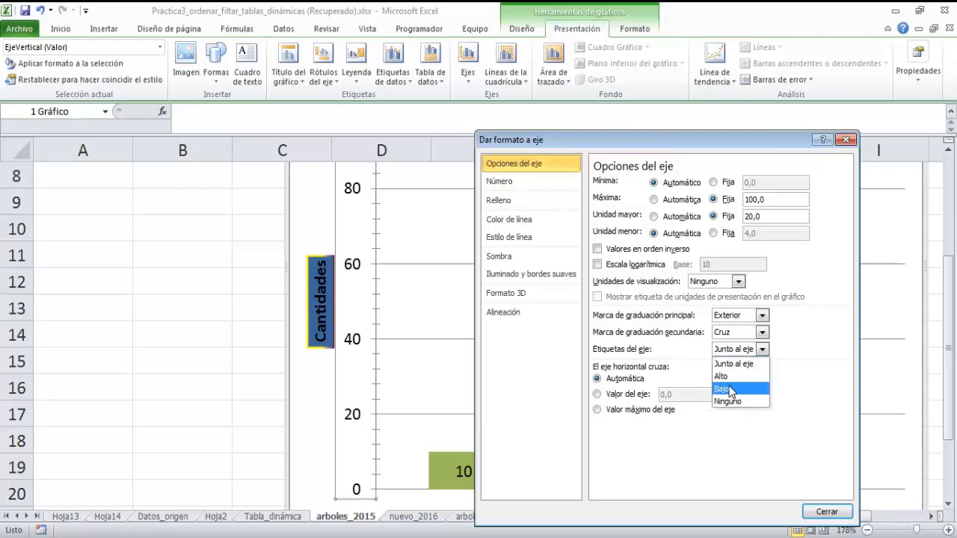
pyautogui.click(724, 376)
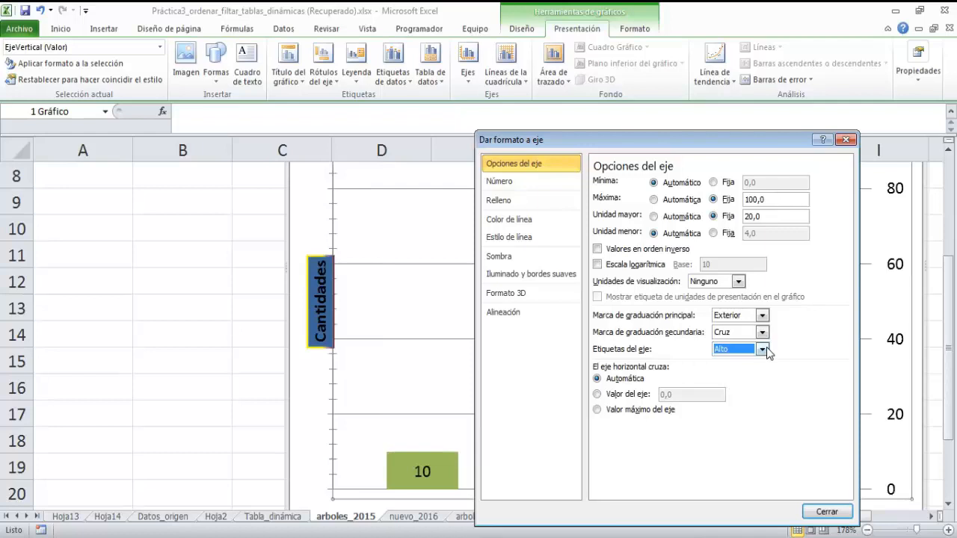
pyautogui.moveTo(729, 147); pyautogui.dragTo(574, 156)
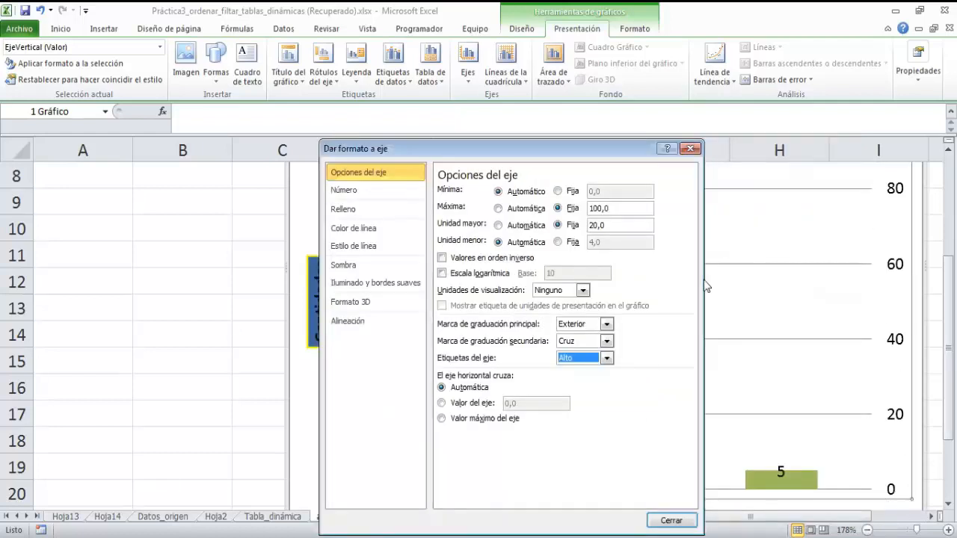
pyautogui.click(607, 360)
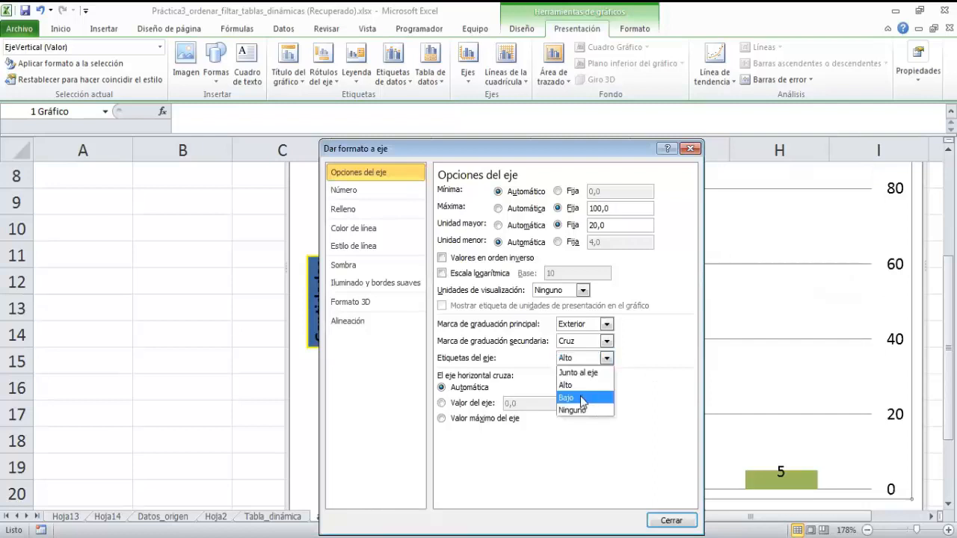
pyautogui.click(582, 397)
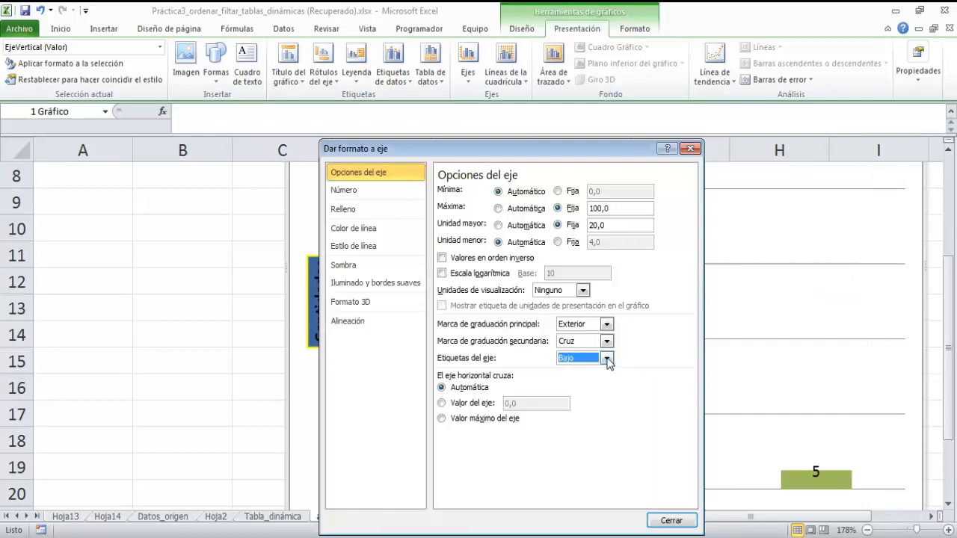
pyautogui.click(606, 358)
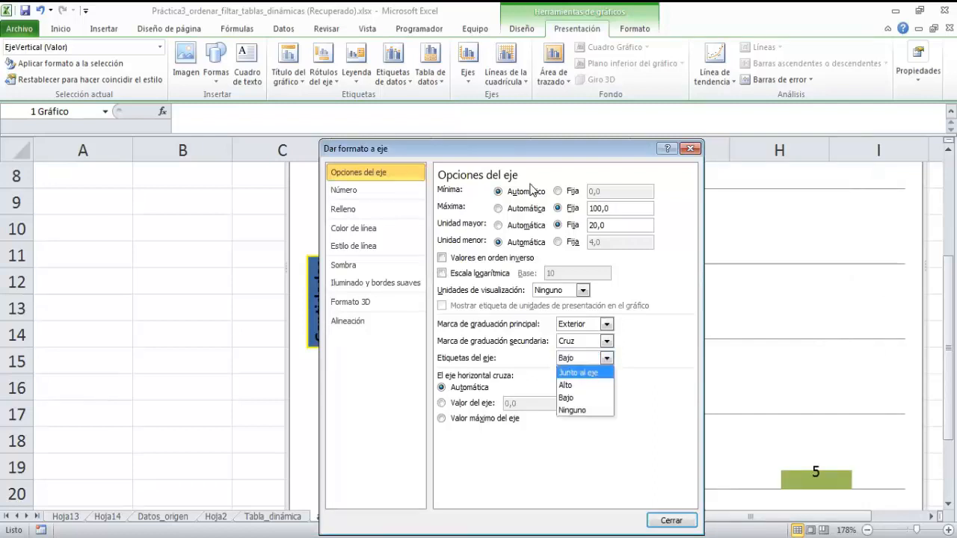
pyautogui.click(590, 373)
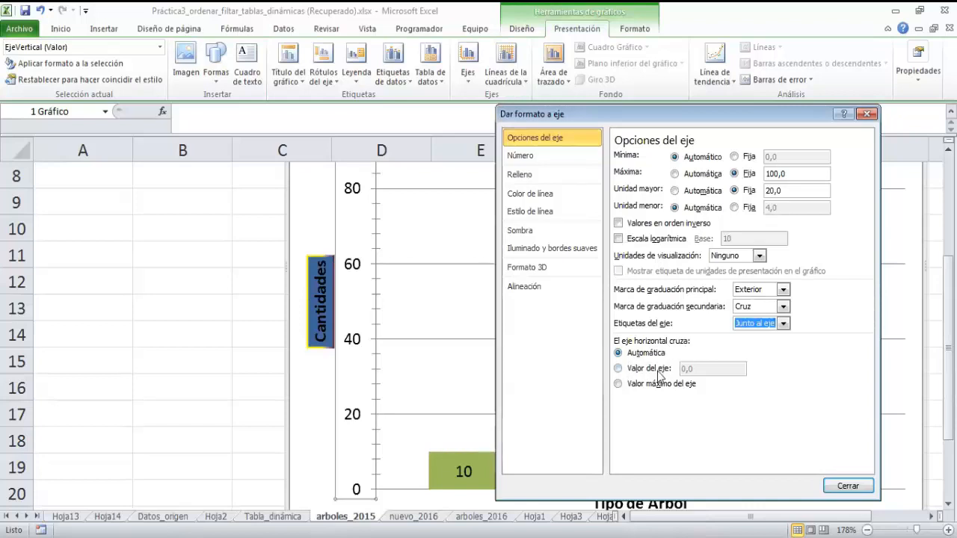
pyautogui.click(619, 369)
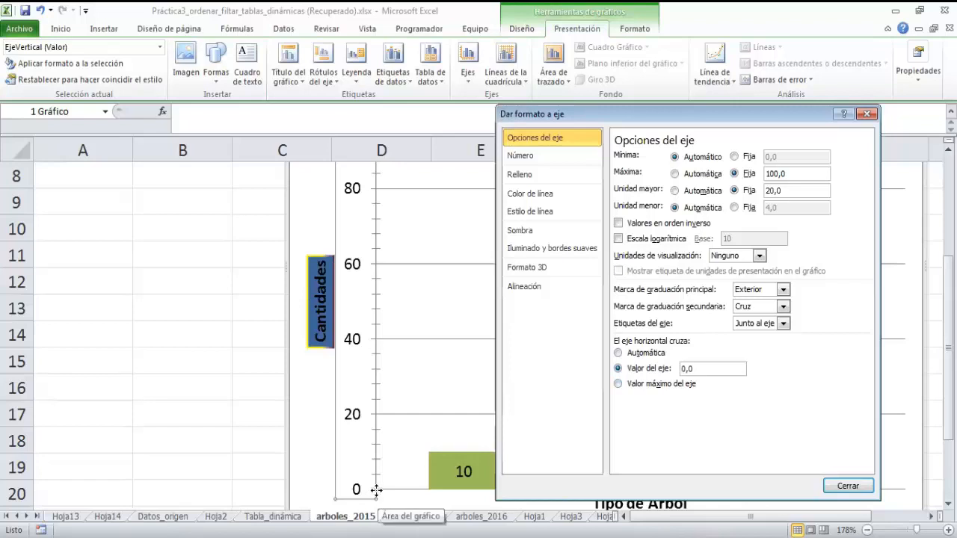
pyautogui.click(618, 353)
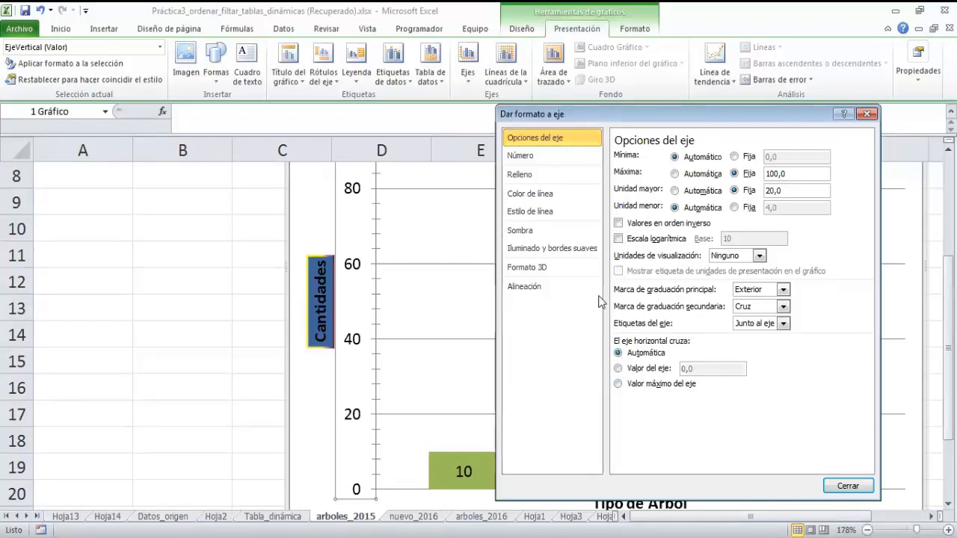
# Step: Apply a dense dotted pattern fill (Relleno de trama) to the vertical axis's labels
pyautogui.click(514, 157)
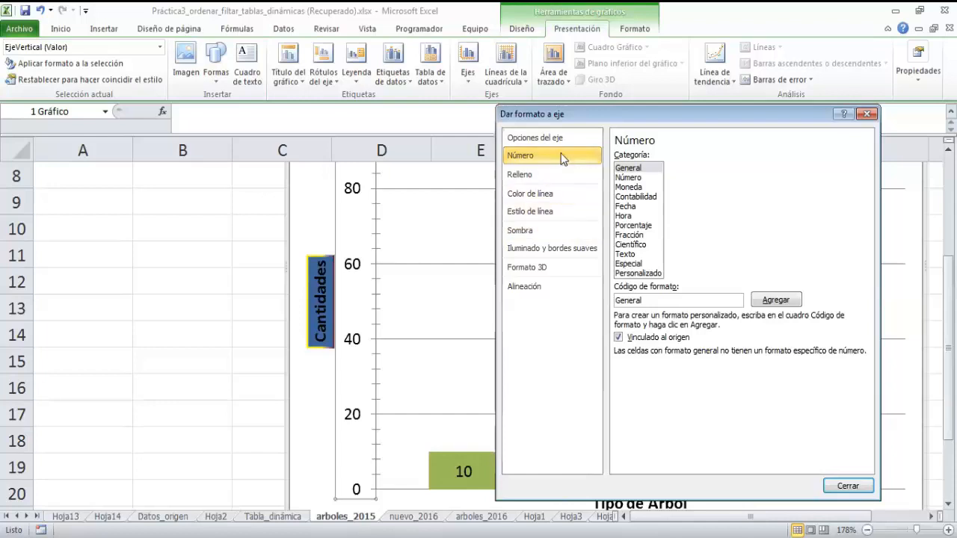
pyautogui.click(522, 179)
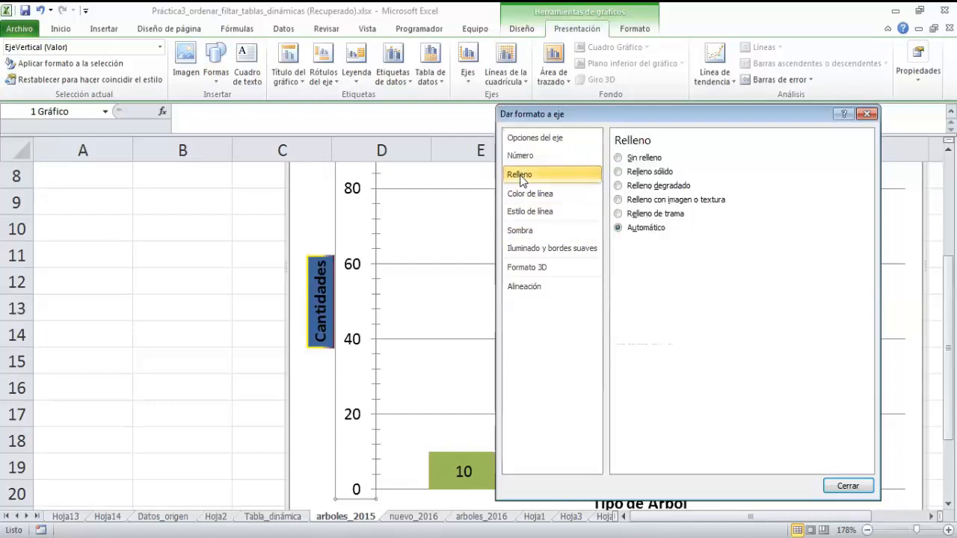
pyautogui.click(619, 213)
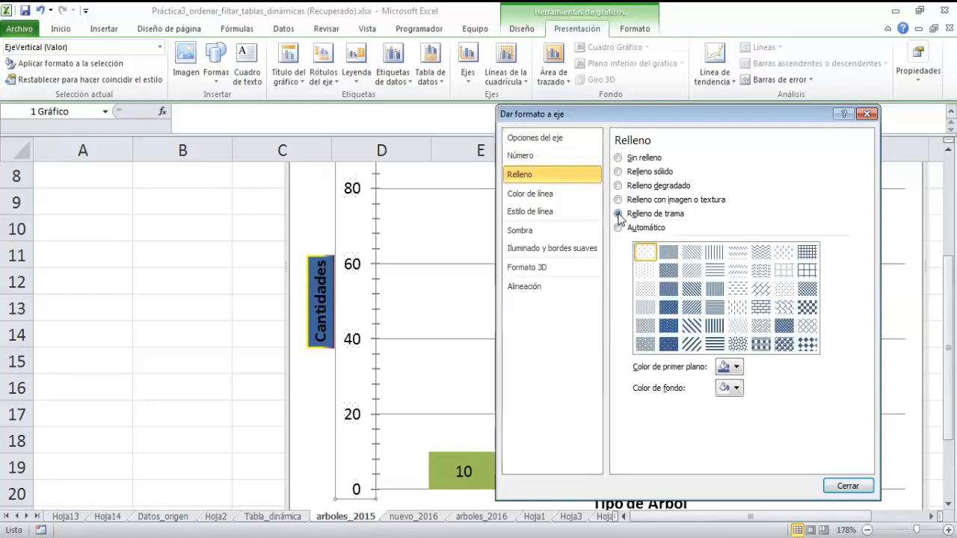
pyautogui.click(669, 271)
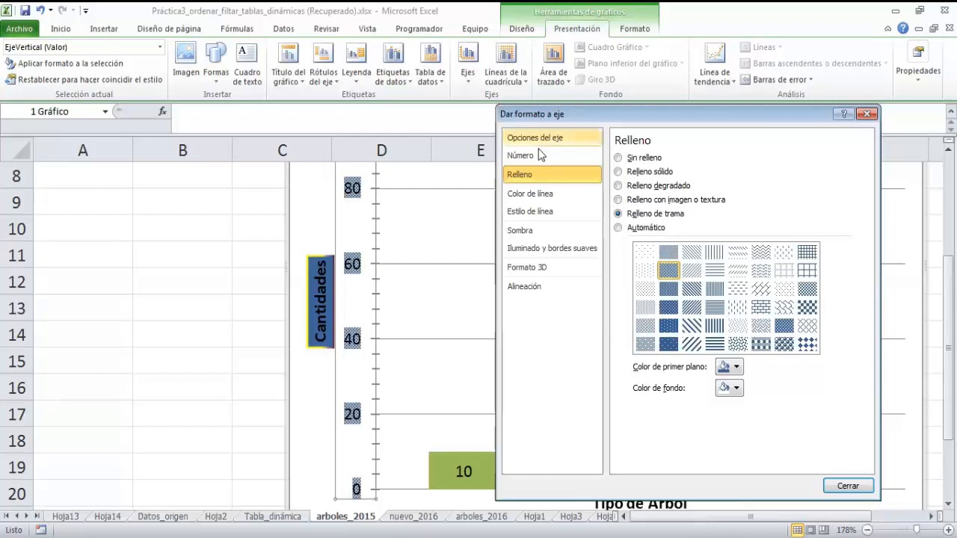
# Step: Review the vertical axis's line colour, line style, shadow, alignment and axis options, and close the formatting dialog
pyautogui.click(534, 196)
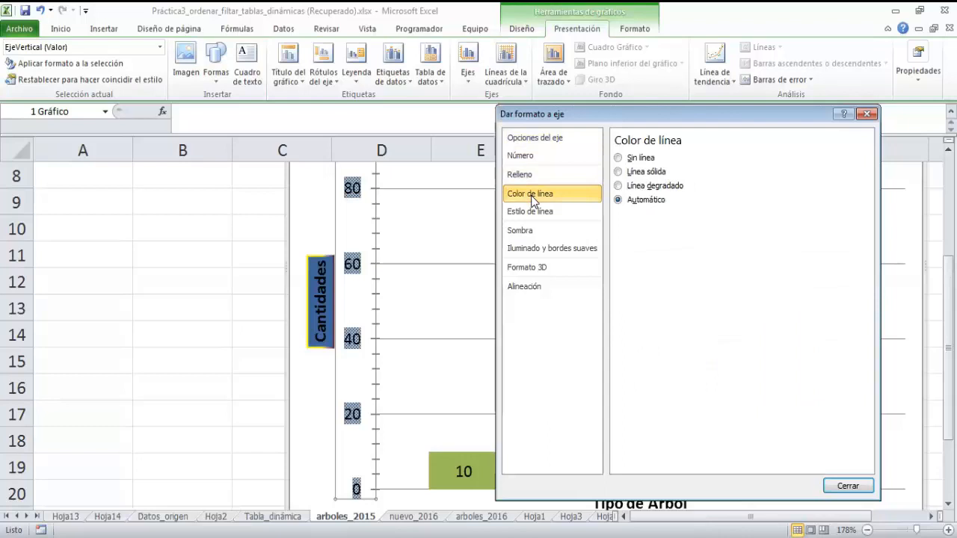
pyautogui.click(531, 212)
pyautogui.click(531, 230)
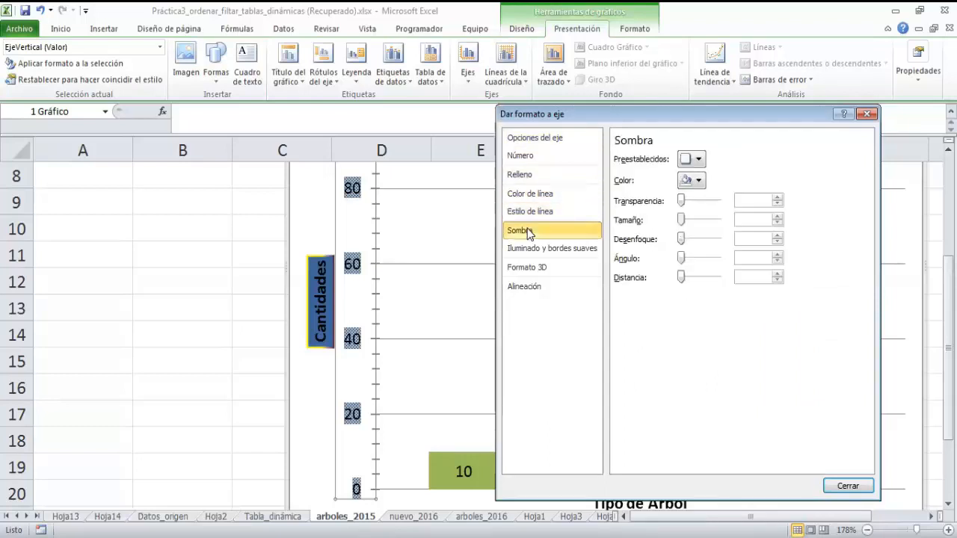
pyautogui.click(528, 290)
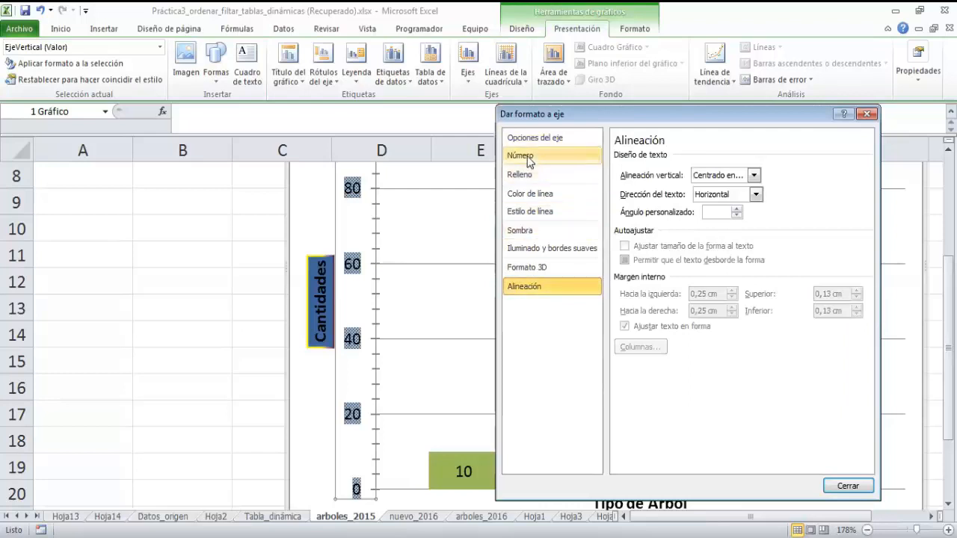
pyautogui.click(563, 141)
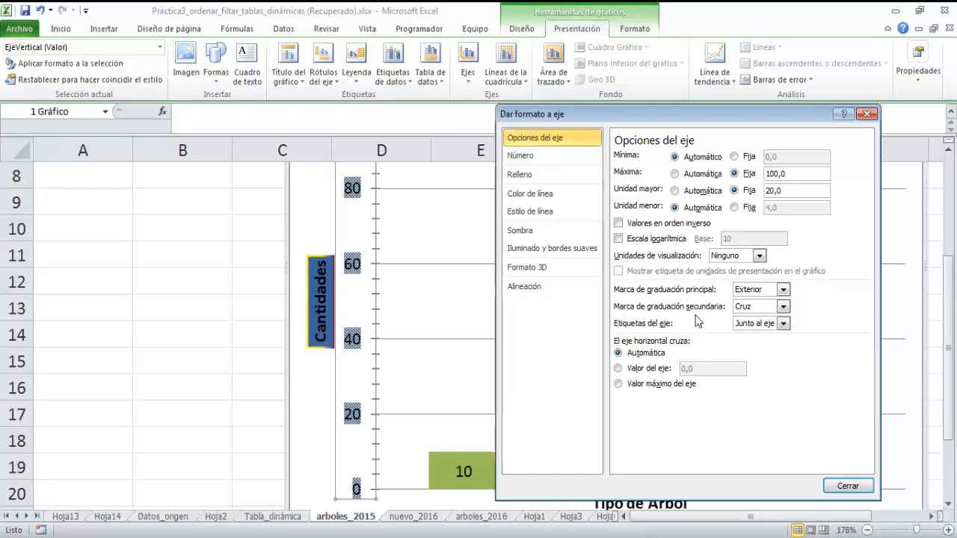
pyautogui.click(843, 487)
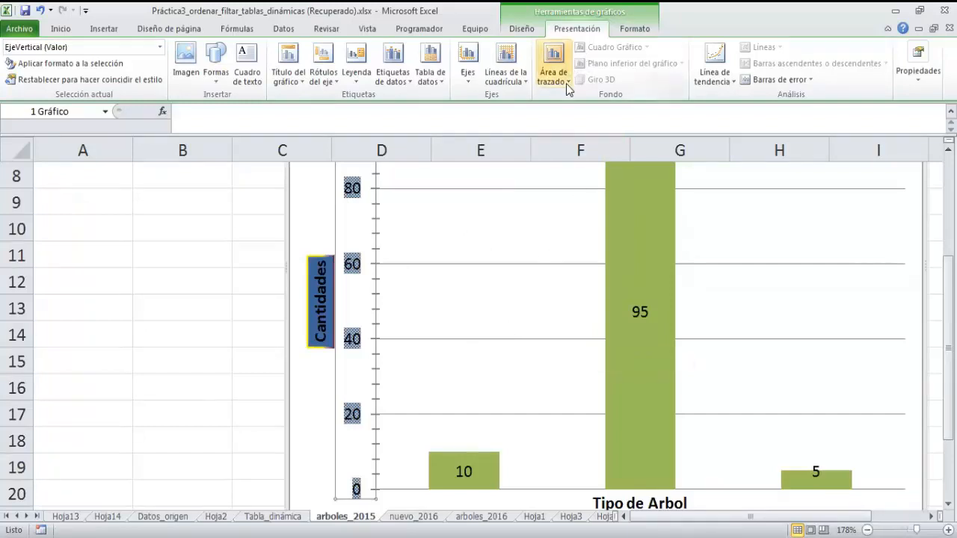
# Step: Try showing both major and minor primary horizontal gridlines, and return the chart to major gridlines only
pyautogui.click(526, 86)
pyautogui.moveTo(528, 97)
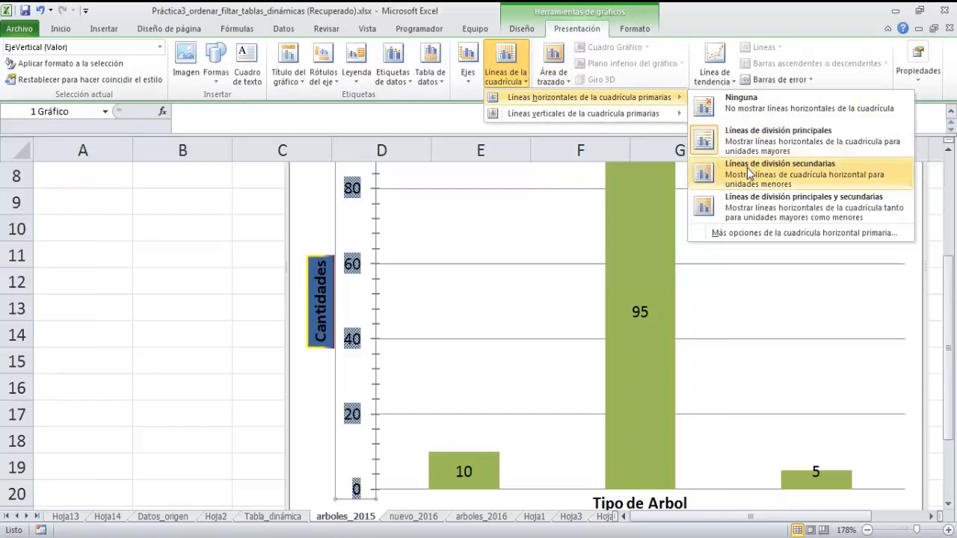
pyautogui.click(748, 213)
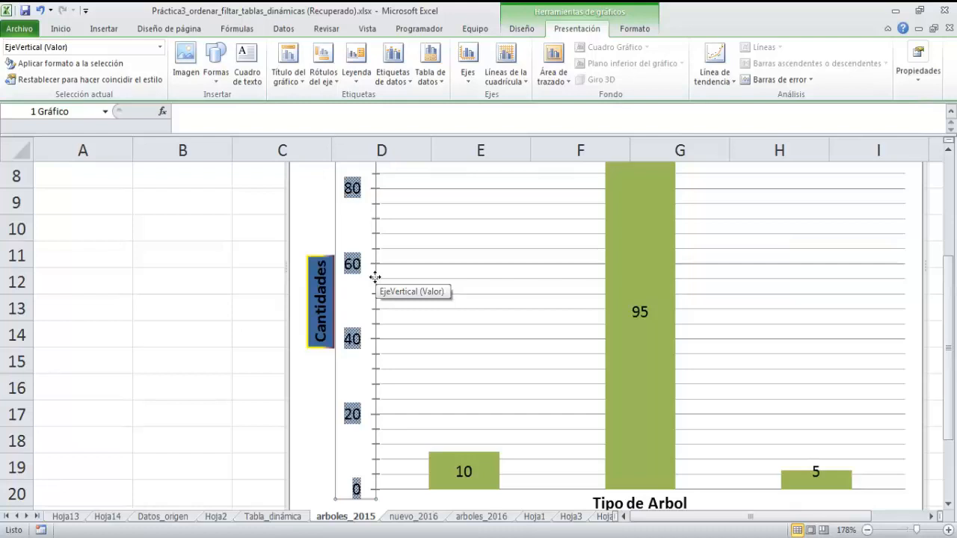
pyautogui.click(568, 82)
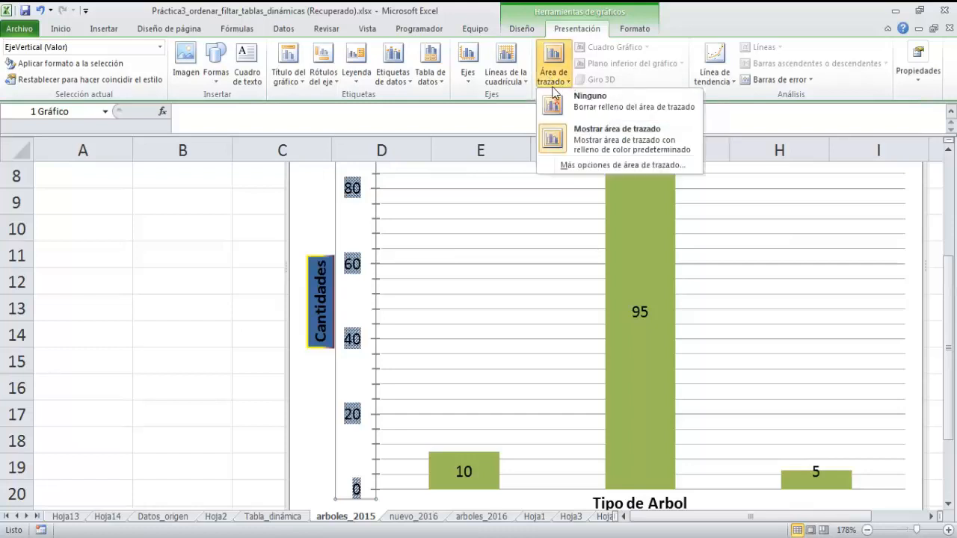
pyautogui.click(523, 78)
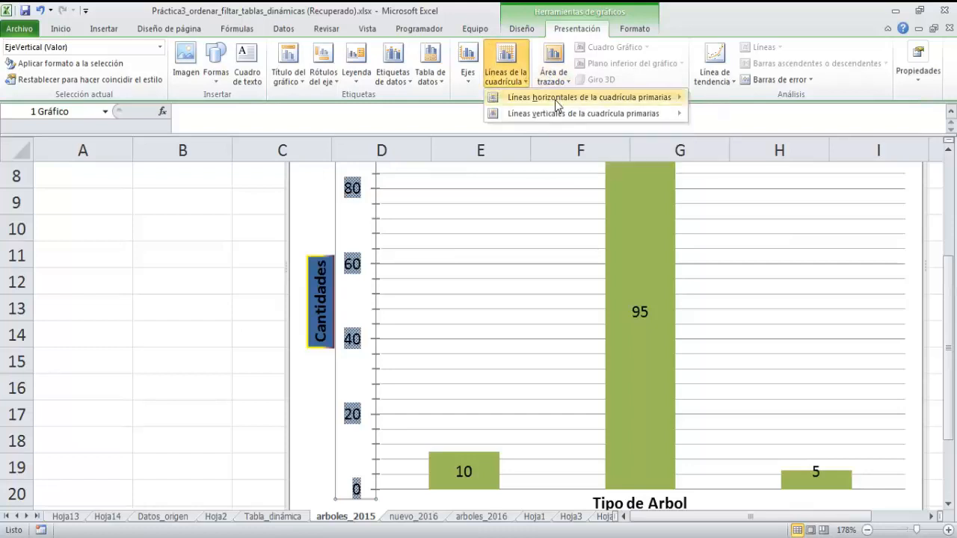
pyautogui.moveTo(665, 113)
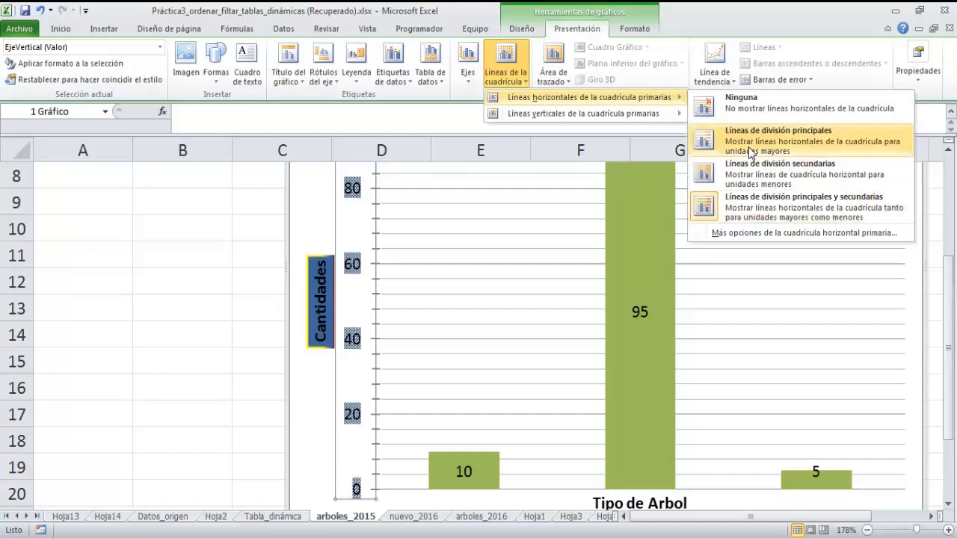
pyautogui.click(748, 142)
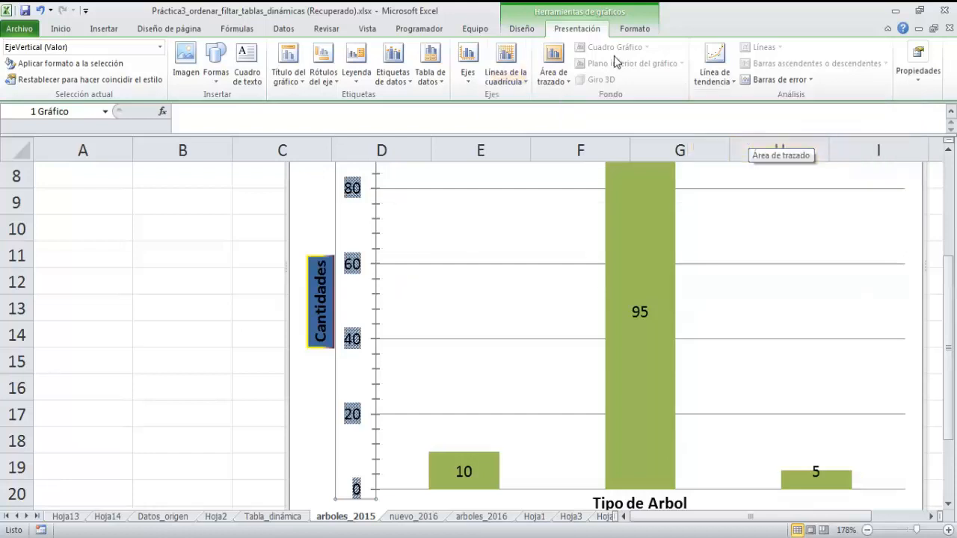
# Step: Format the major primary horizontal gridlines as a solid line (Línea sólida) in standard purple
pyautogui.click(566, 80)
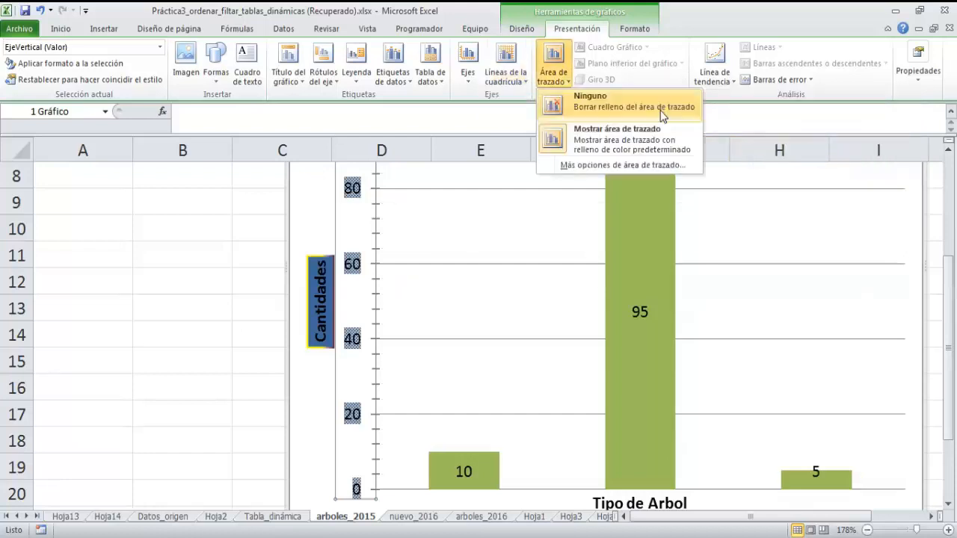
pyautogui.click(516, 86)
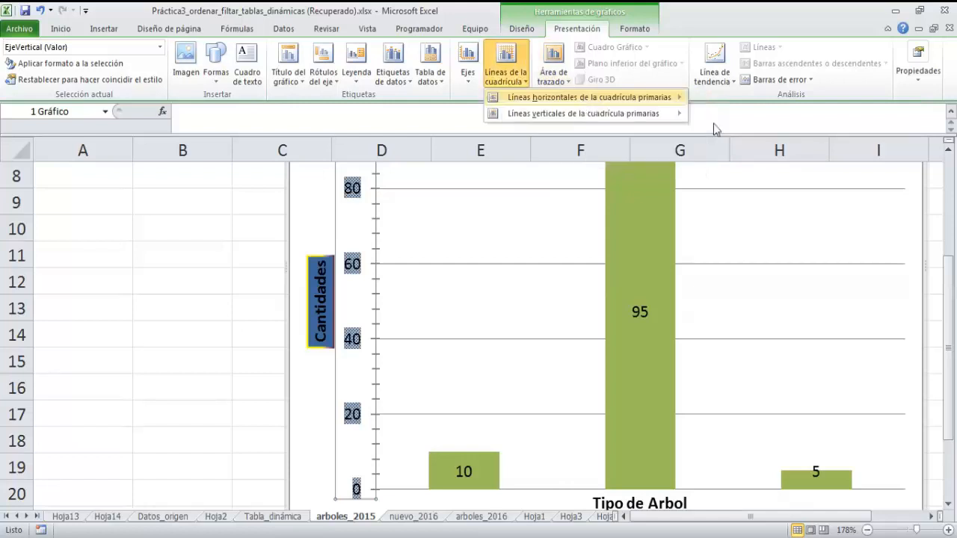
pyautogui.moveTo(587, 98)
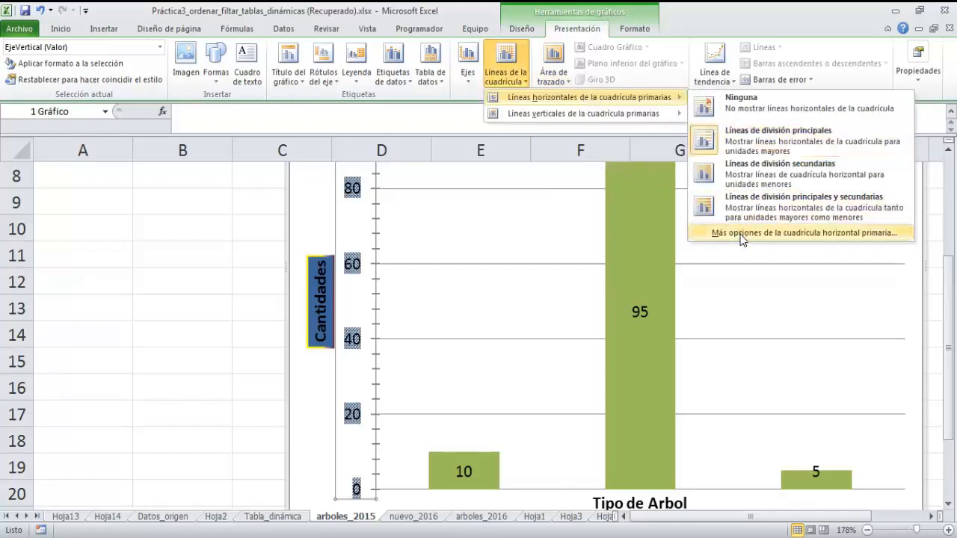
pyautogui.click(742, 234)
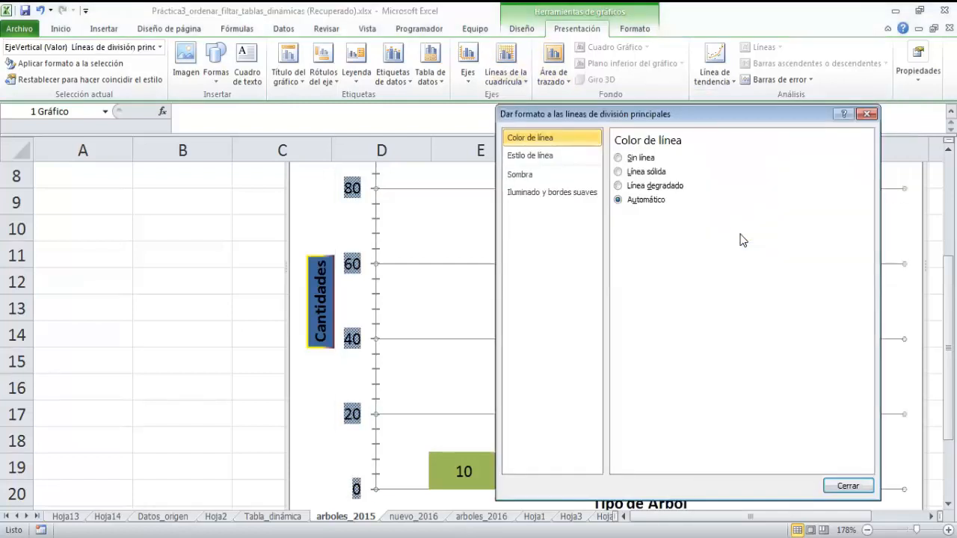
pyautogui.click(619, 172)
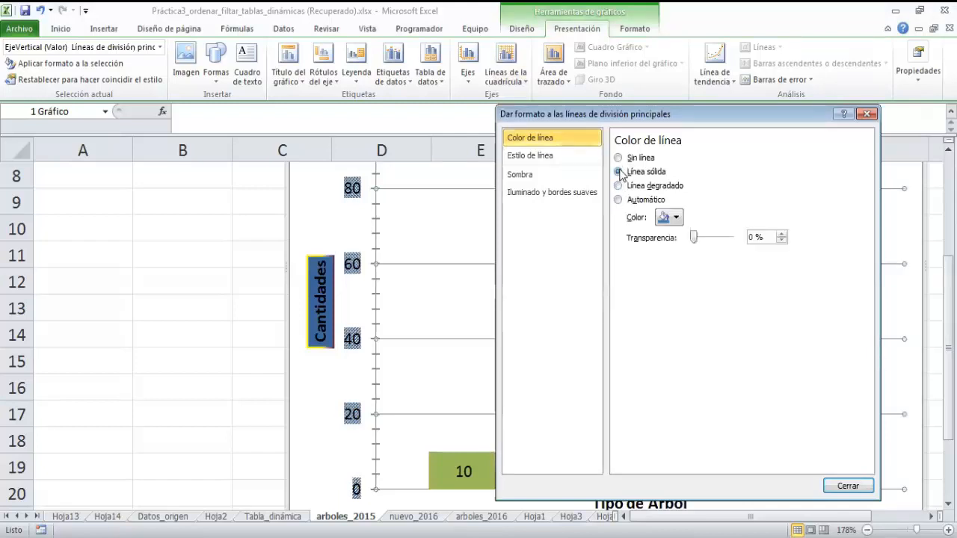
pyautogui.click(677, 218)
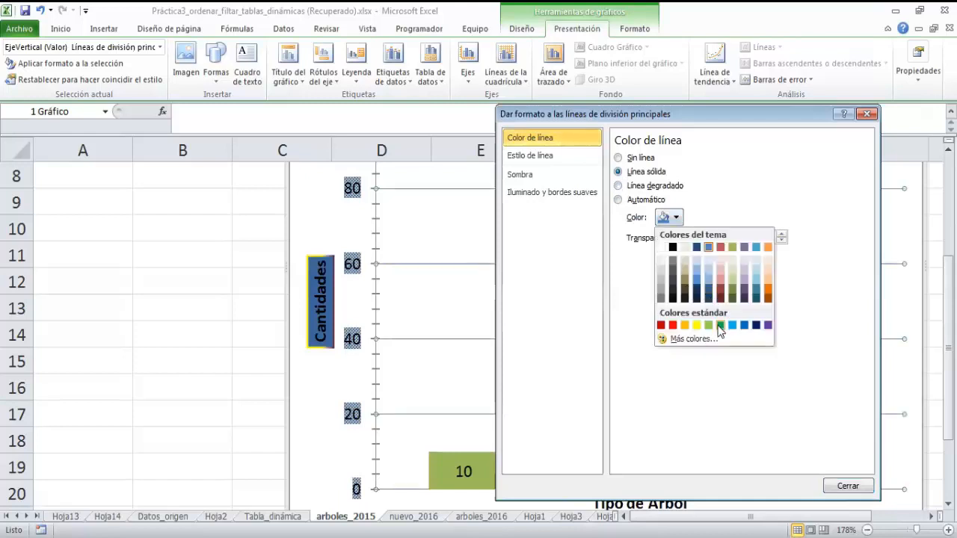
pyautogui.click(768, 326)
# Step: Review the major gridlines' line style, shadow, glow and line colour settings, and close the formatting dialog
pyautogui.click(543, 160)
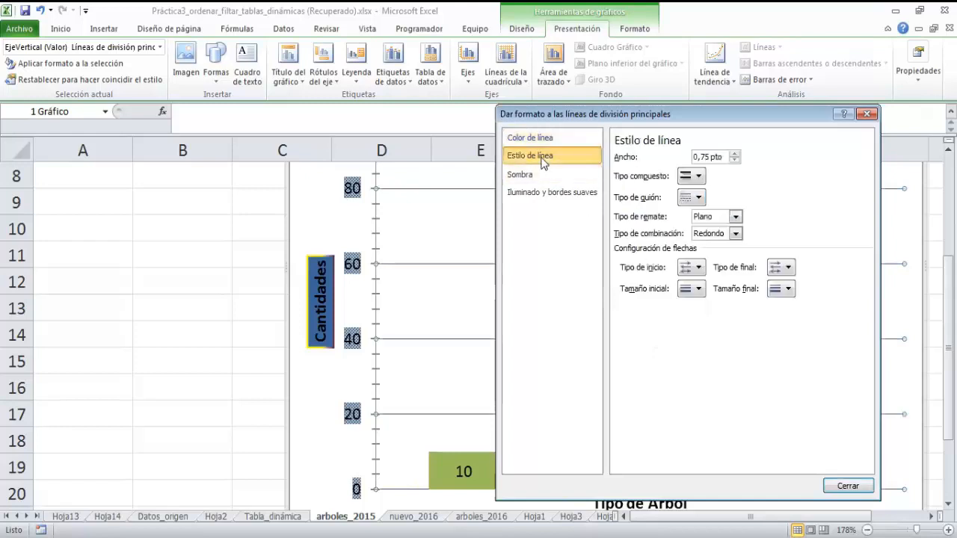
pyautogui.click(526, 176)
pyautogui.click(528, 193)
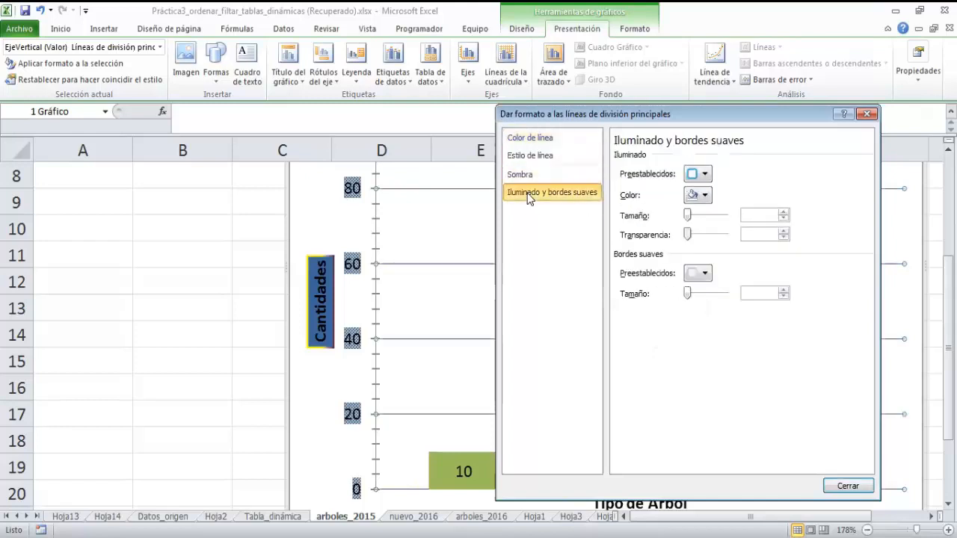
pyautogui.click(527, 139)
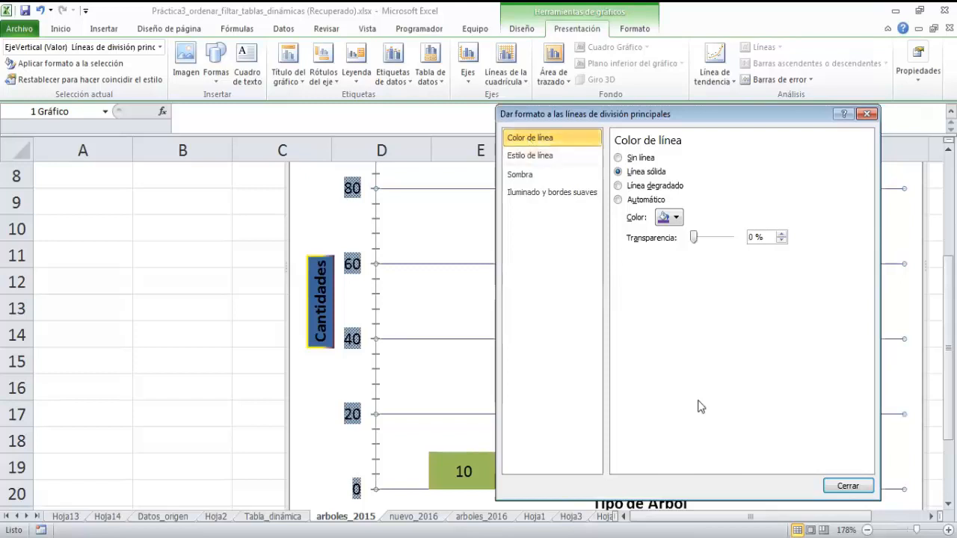
pyautogui.click(847, 487)
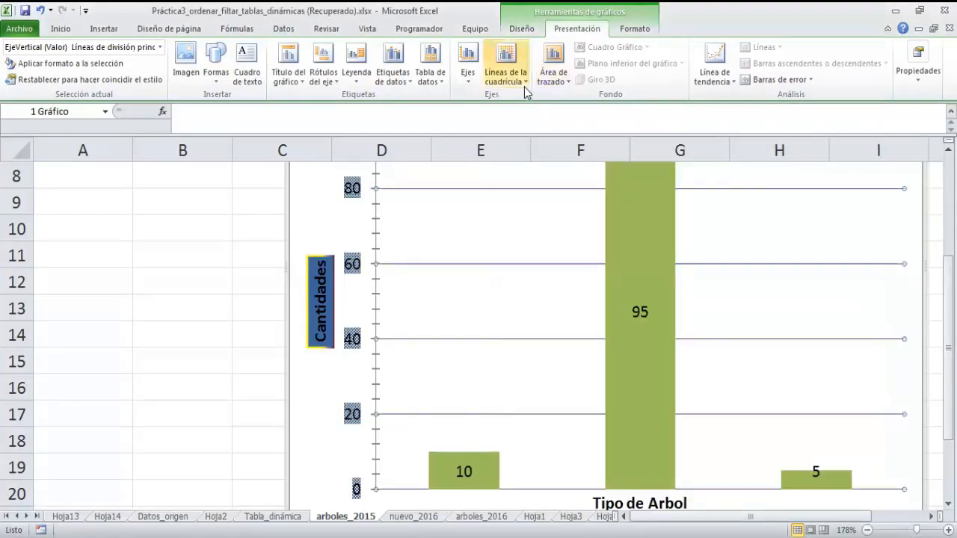
# Step: Try showing major primary vertical gridlines on the chart, and return the vertical gridlines to none (Ninguno)
pyautogui.click(519, 79)
pyautogui.moveTo(521, 113)
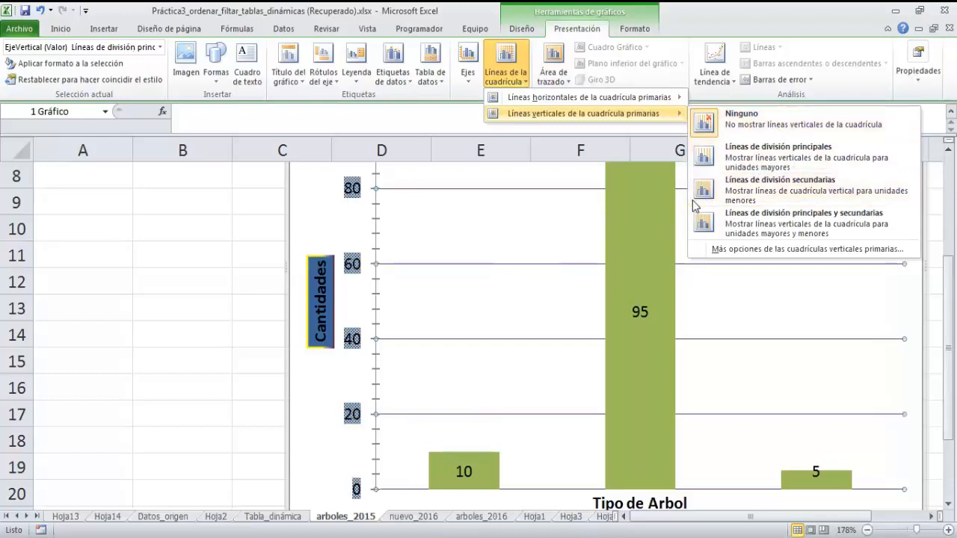
pyautogui.click(557, 75)
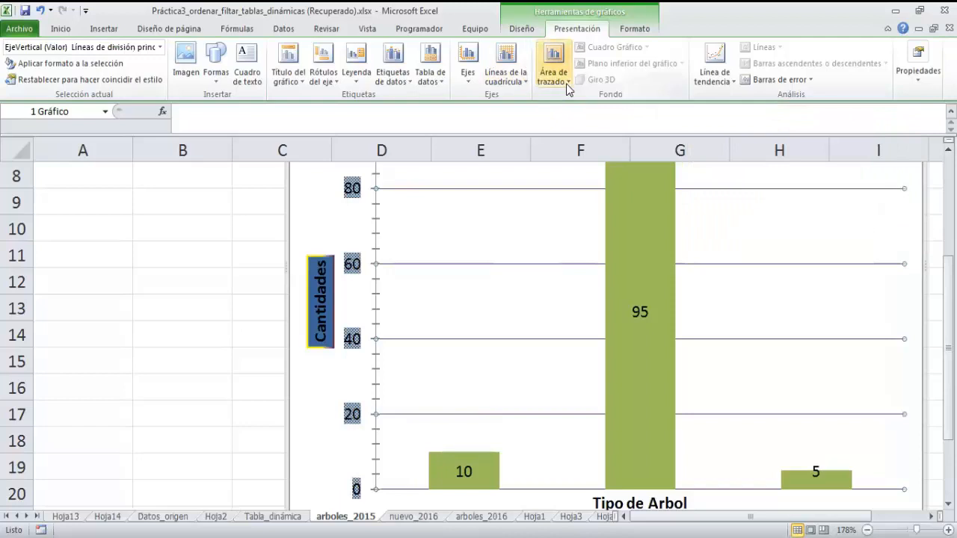
pyautogui.click(557, 75)
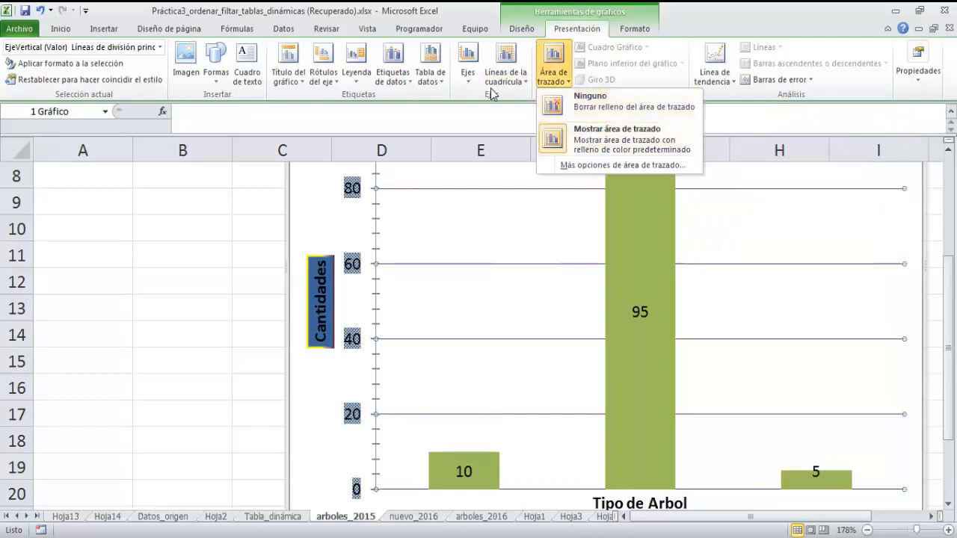
pyautogui.click(468, 71)
pyautogui.click(525, 81)
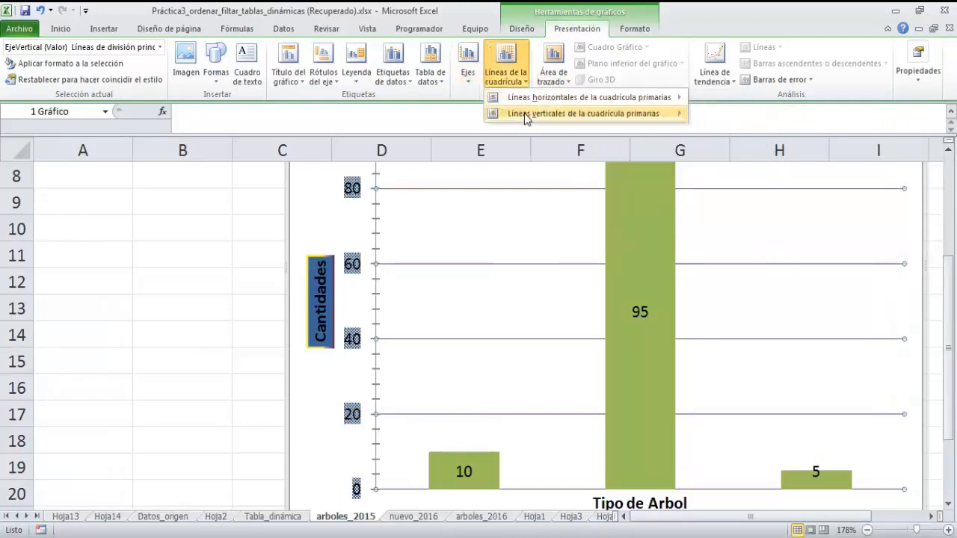
pyautogui.moveTo(602, 119)
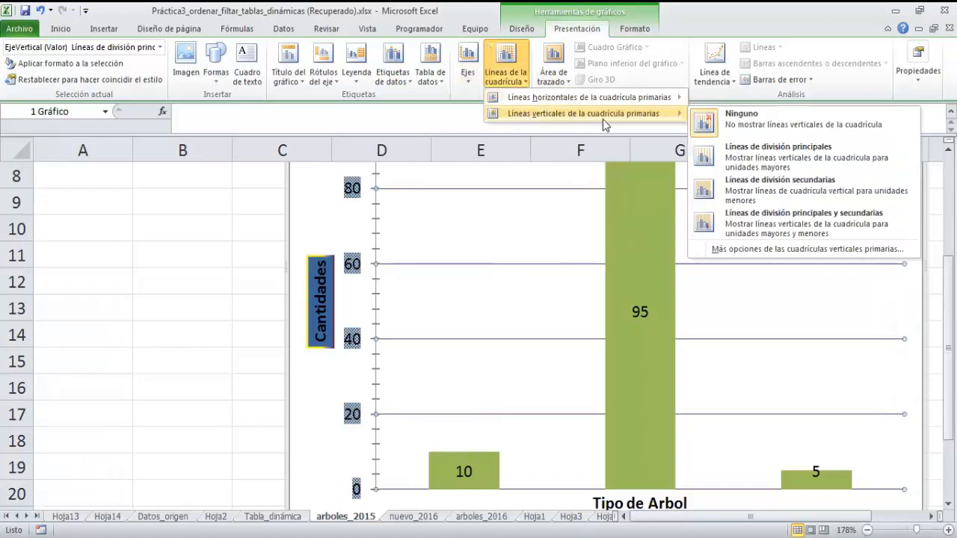
pyautogui.click(756, 165)
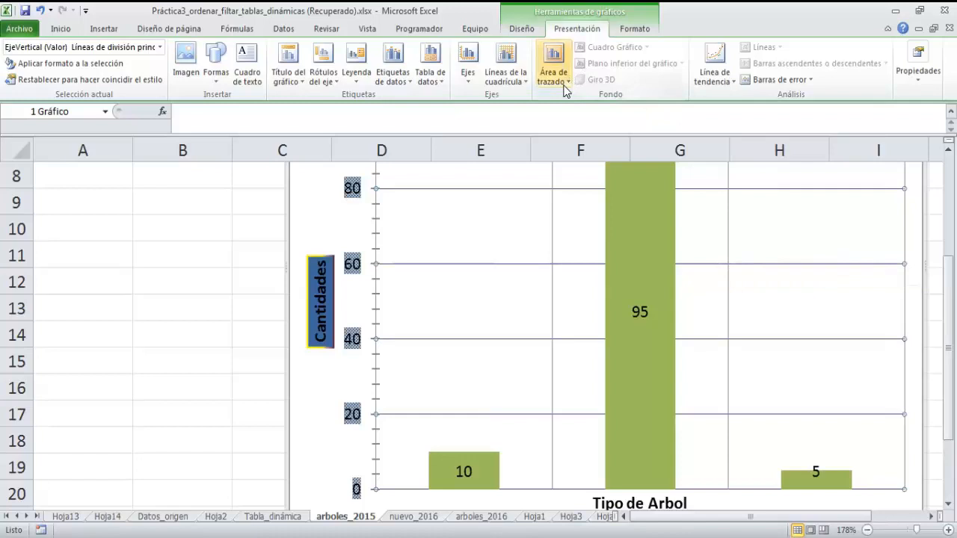
pyautogui.click(528, 86)
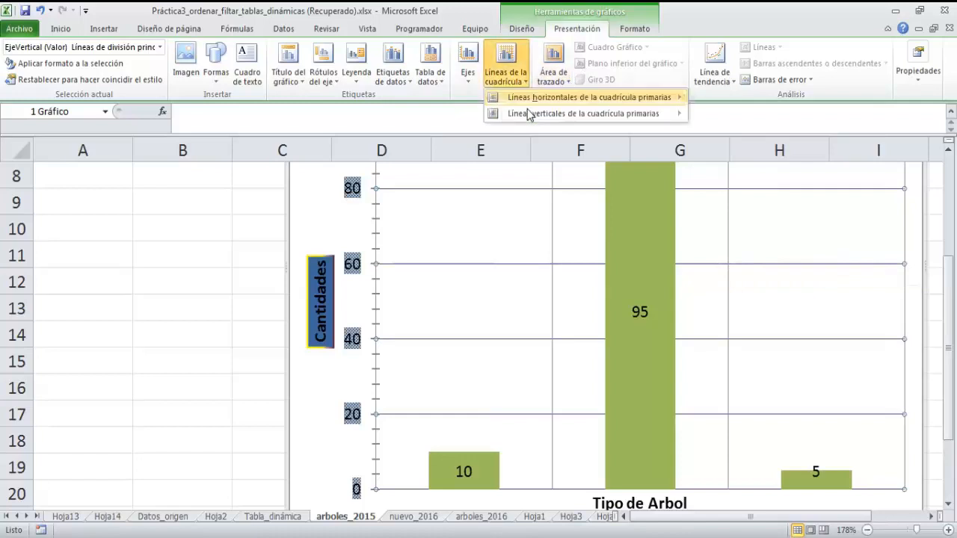
pyautogui.moveTo(583, 113)
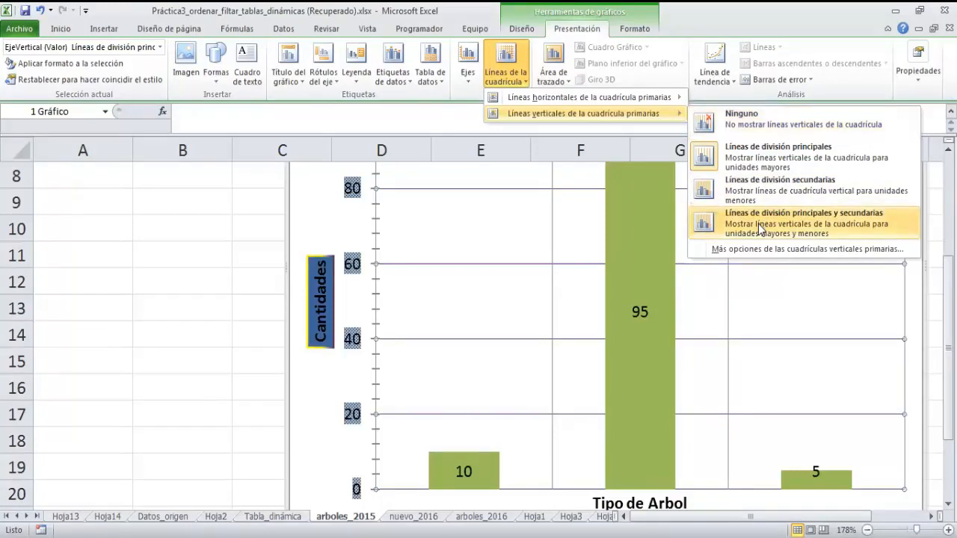
pyautogui.moveTo(643, 101)
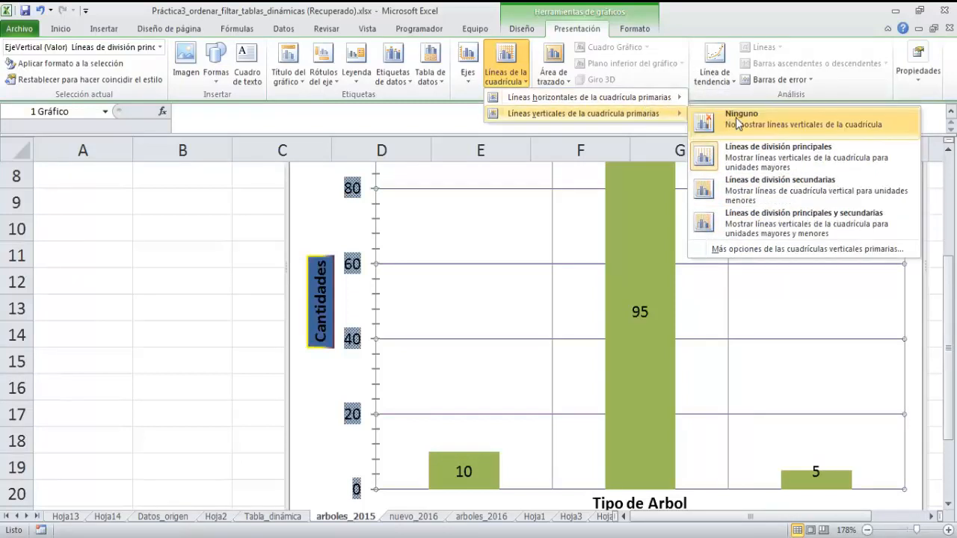
pyautogui.click(737, 119)
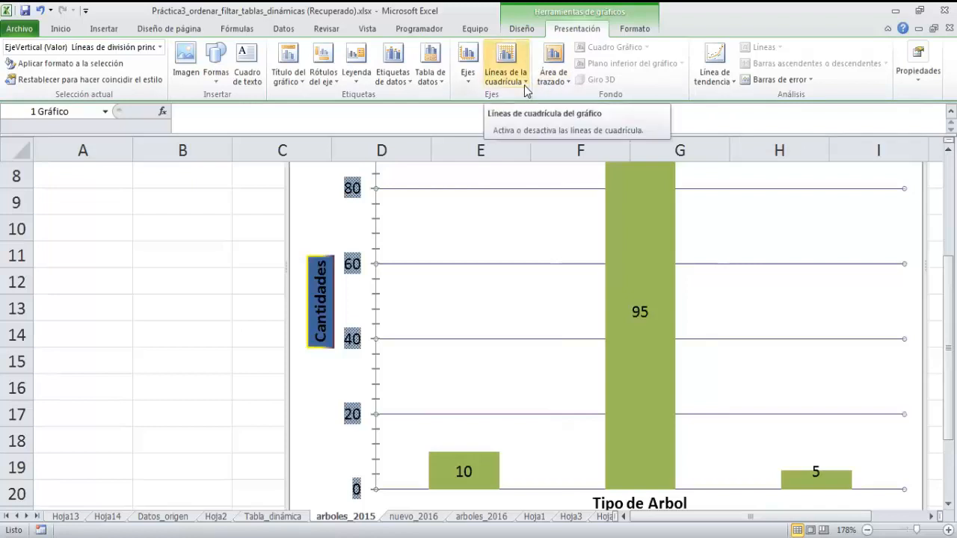
# Step: Fill the chart's plot area with a solid light red theme colour (Relleno sólido)
pyautogui.click(568, 84)
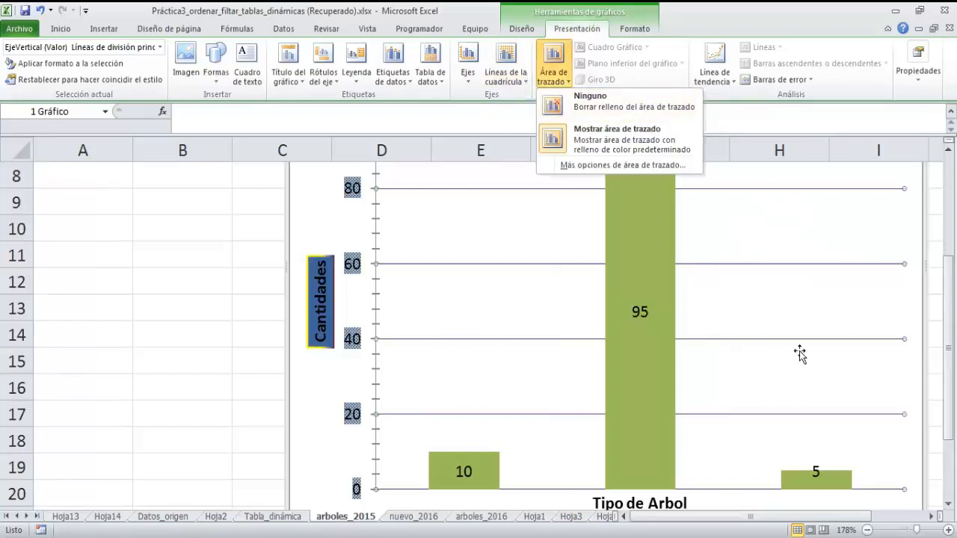
pyautogui.click(586, 166)
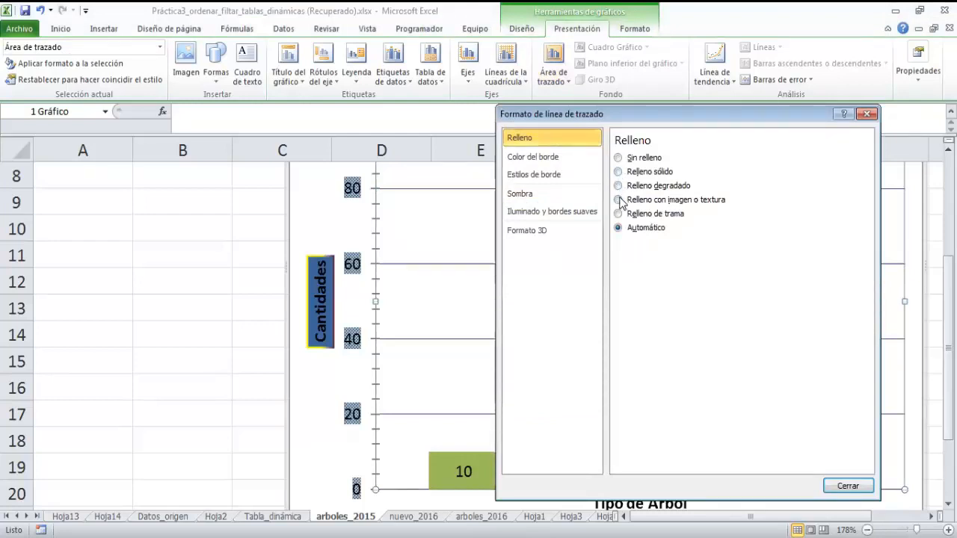
pyautogui.click(618, 172)
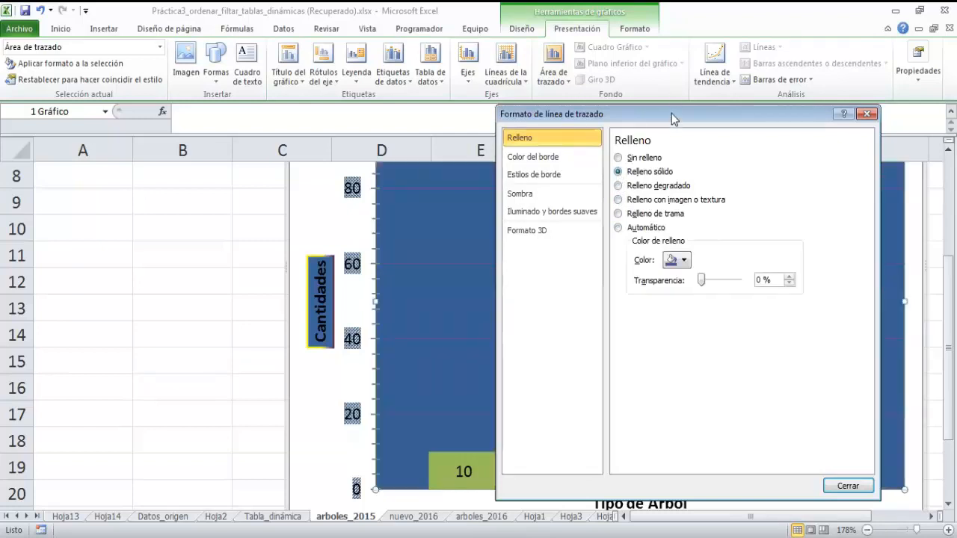
pyautogui.moveTo(671, 113); pyautogui.dragTo(191, 163)
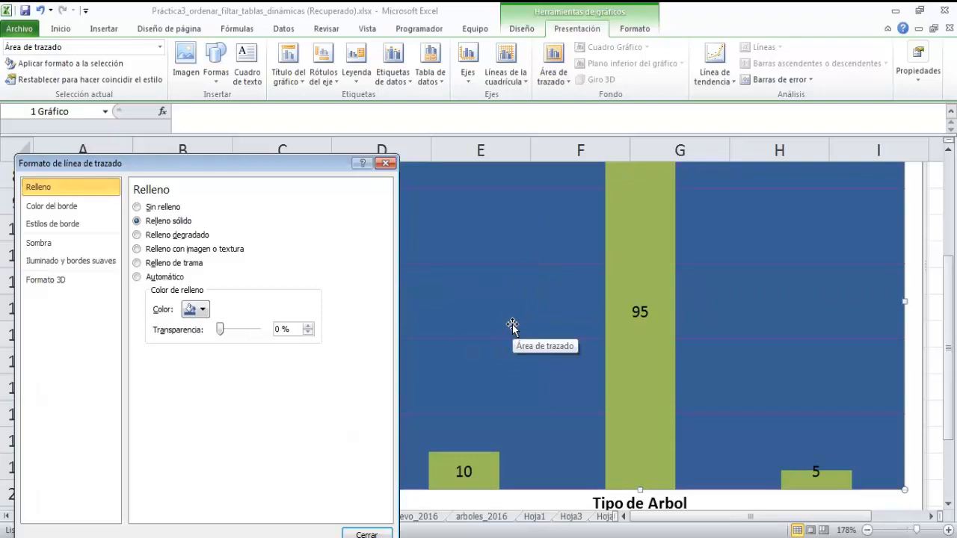
pyautogui.click(202, 311)
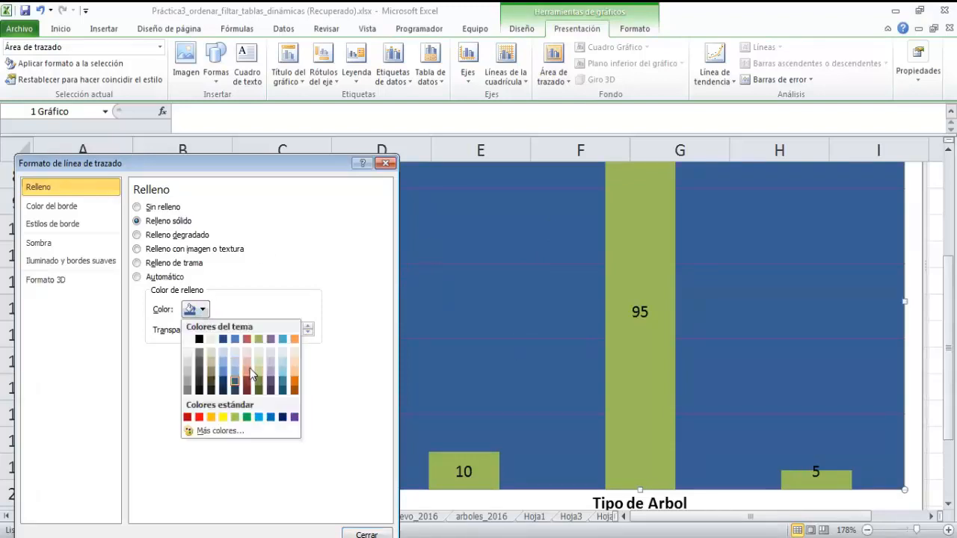
pyautogui.click(246, 365)
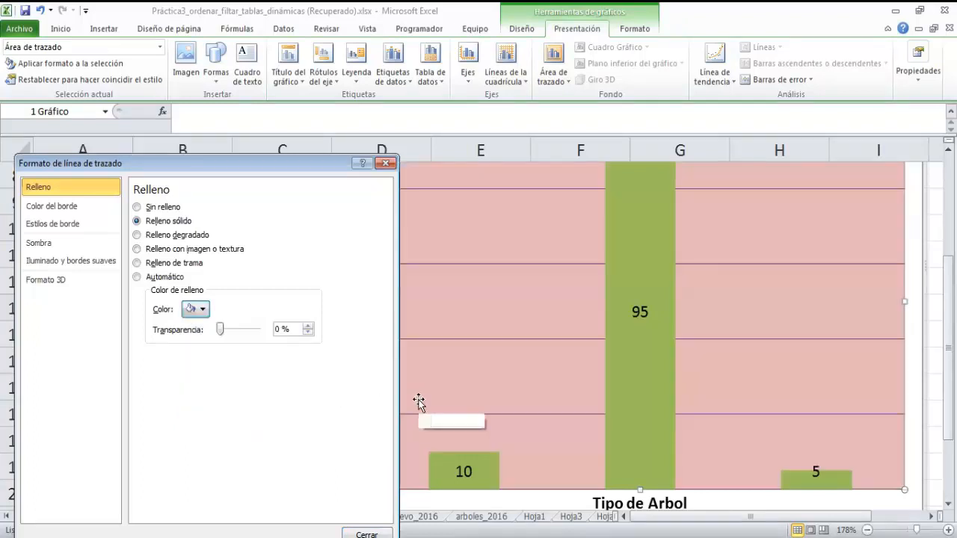
# Step: Review the plot area's border style, shadow, glow and 3D format settings, and close the formatting dialog
pyautogui.click(51, 226)
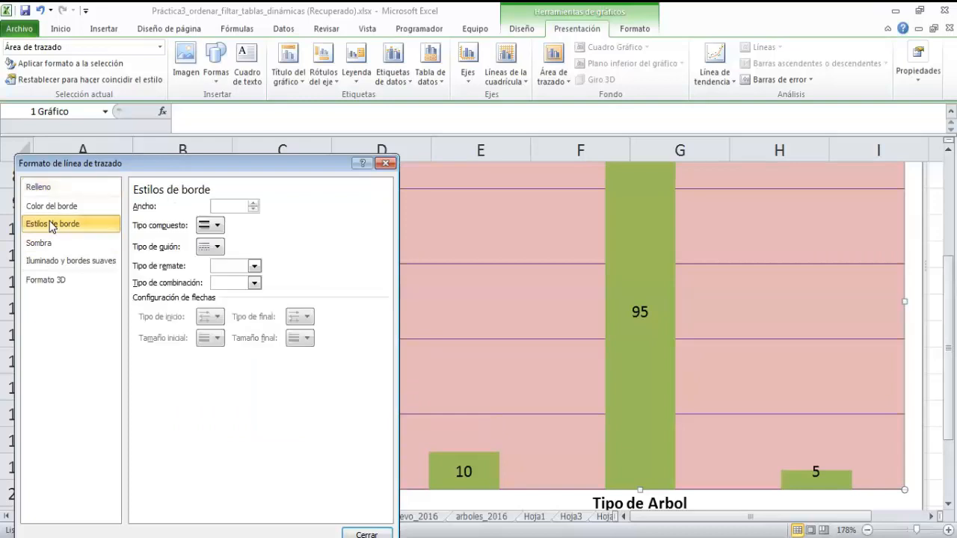
pyautogui.click(54, 244)
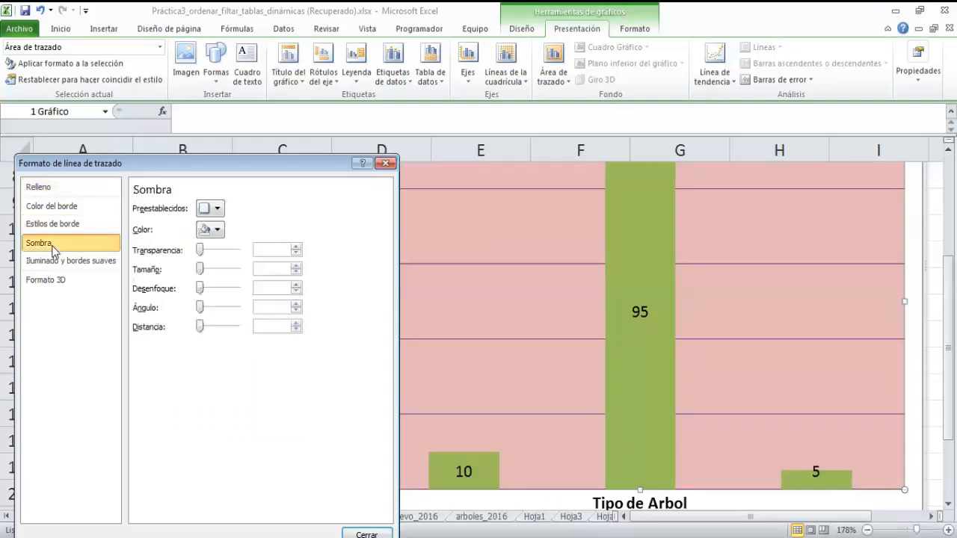
pyautogui.click(48, 262)
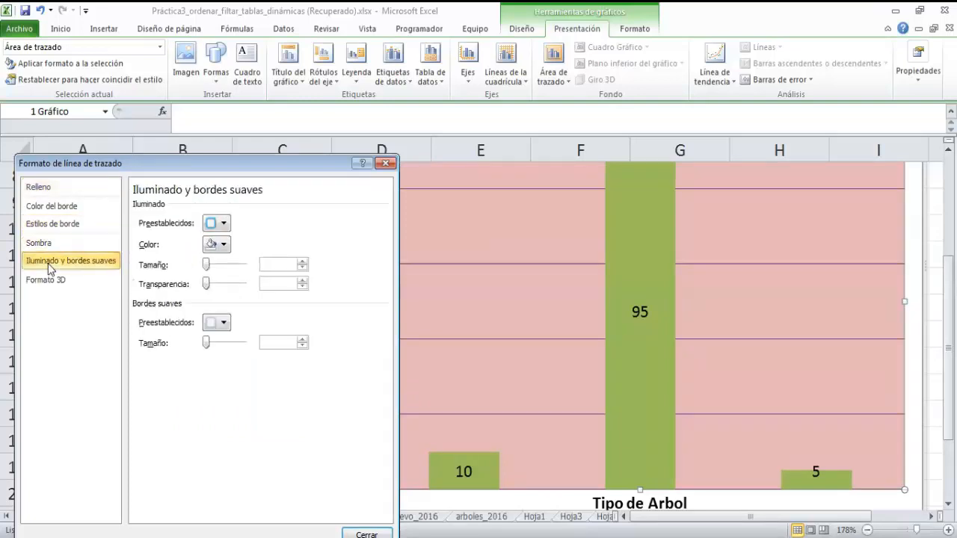
pyautogui.click(46, 280)
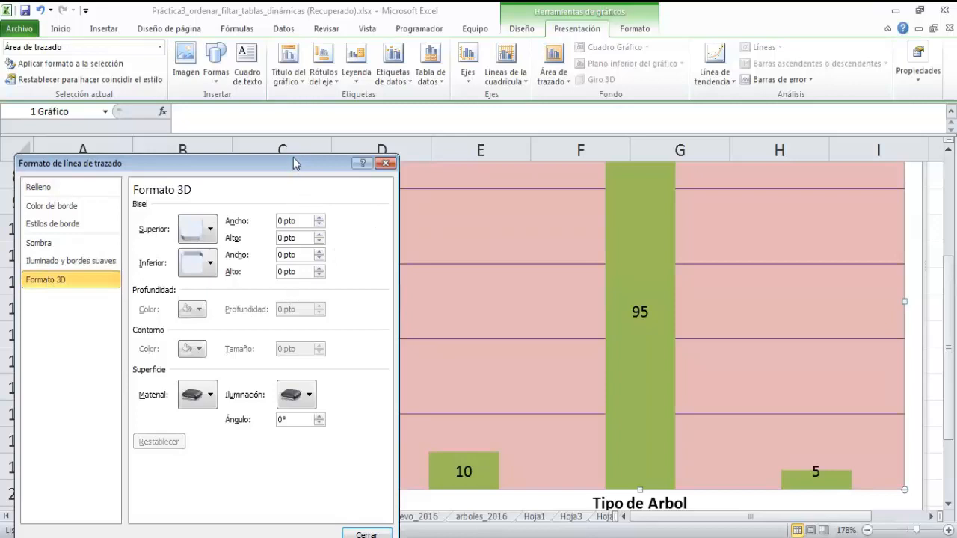
pyautogui.moveTo(293, 159); pyautogui.dragTo(349, 8)
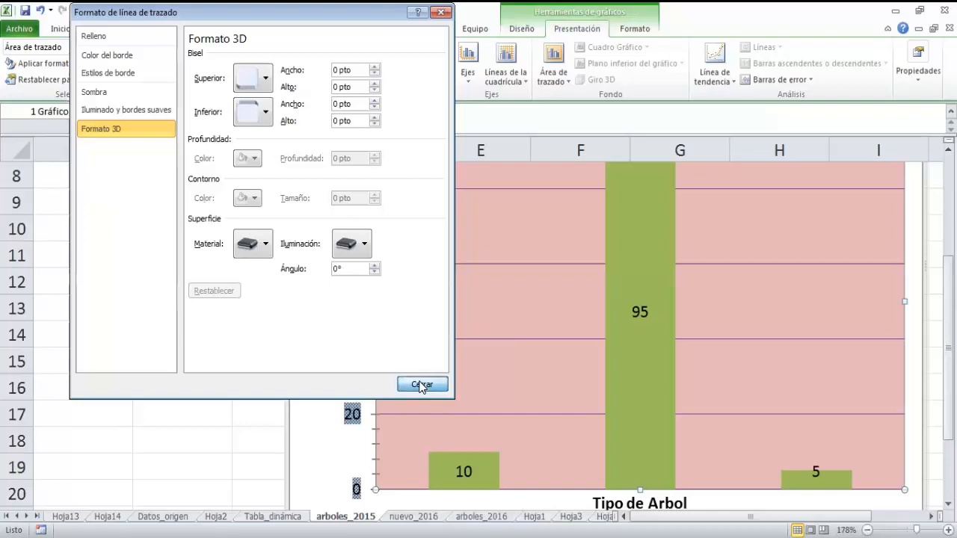
pyautogui.click(422, 385)
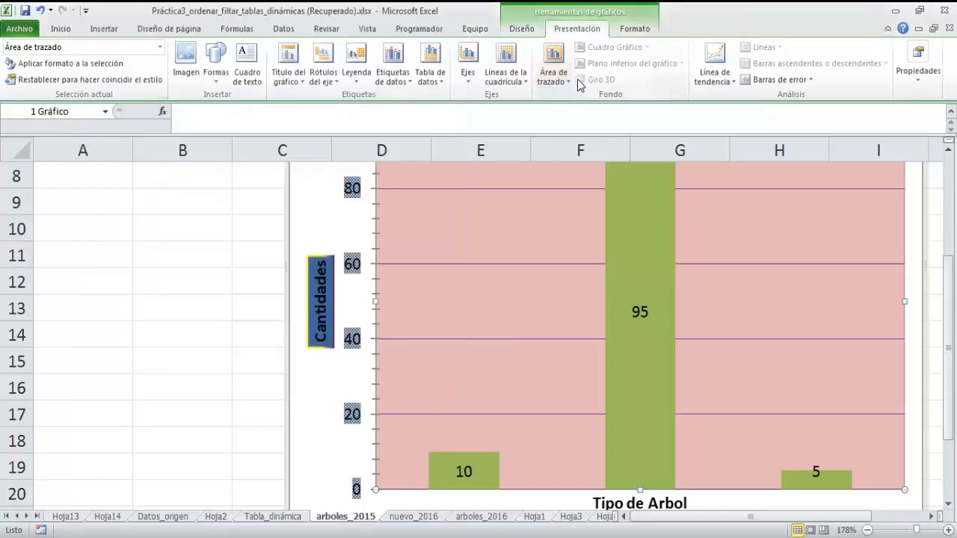
# Step: Add a linear trendline (Línea de tendencia lineal) to the 2015 quantity series and select it
pyautogui.click(733, 84)
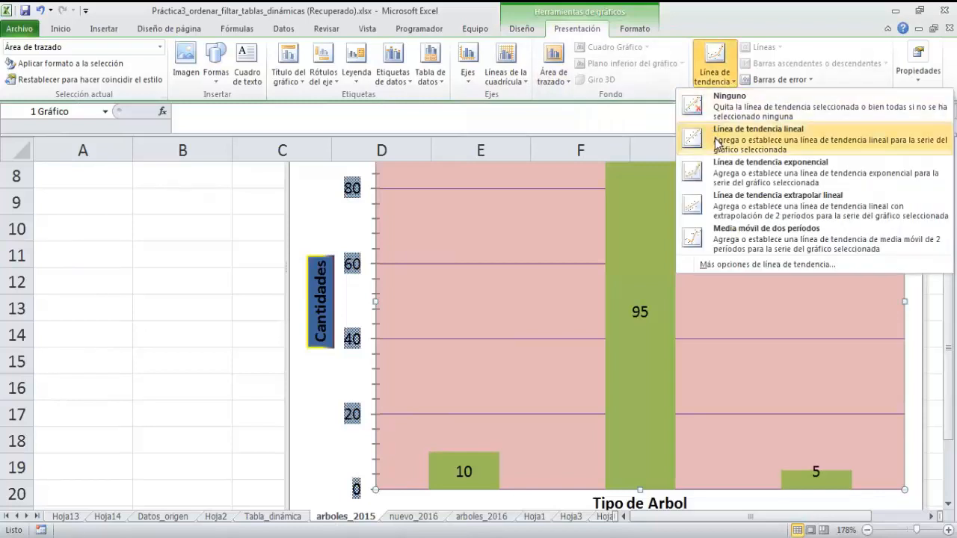
pyautogui.click(717, 142)
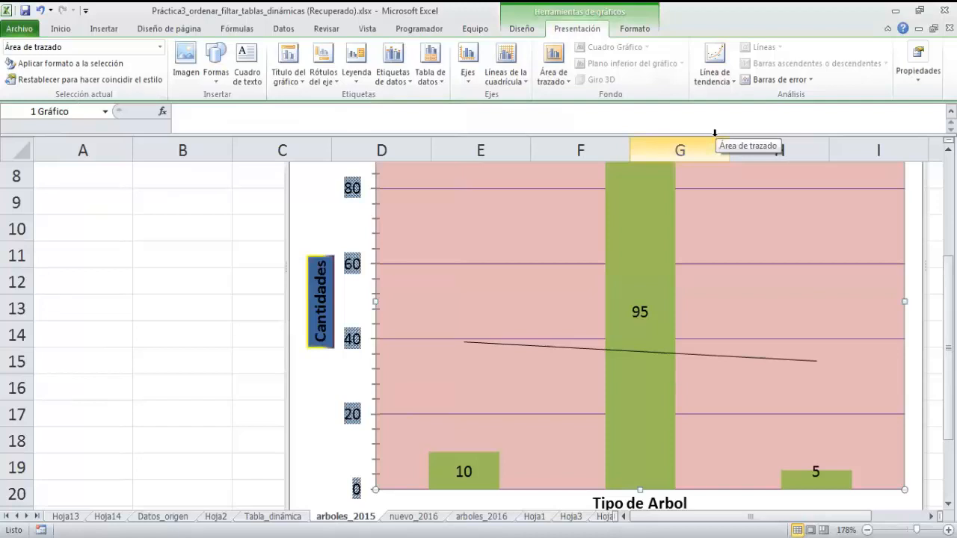
pyautogui.click(555, 349)
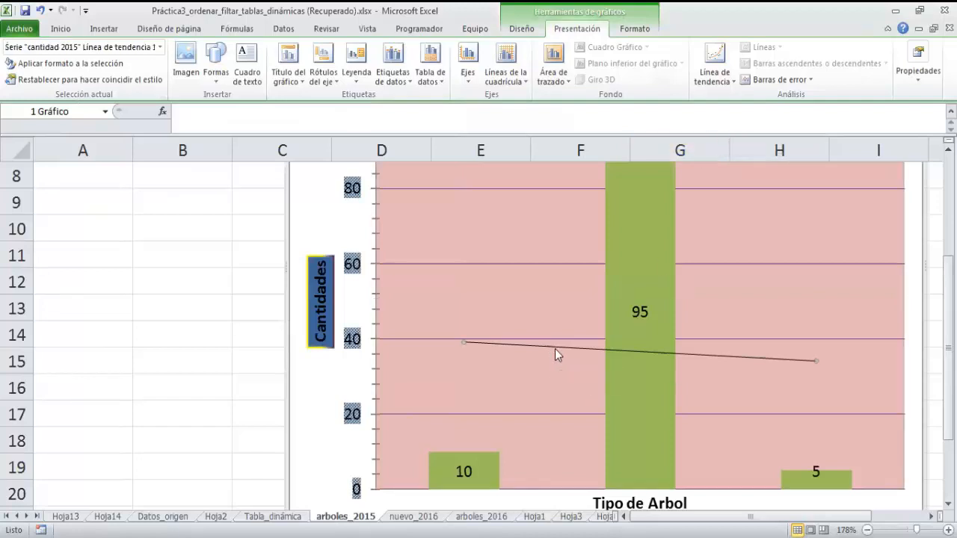
# Step: Try an exponential trendline (Línea de tendencia exponencial) on the 2015 quantity series, and remove the trendline from the chart (Ninguno)
pyautogui.click(726, 86)
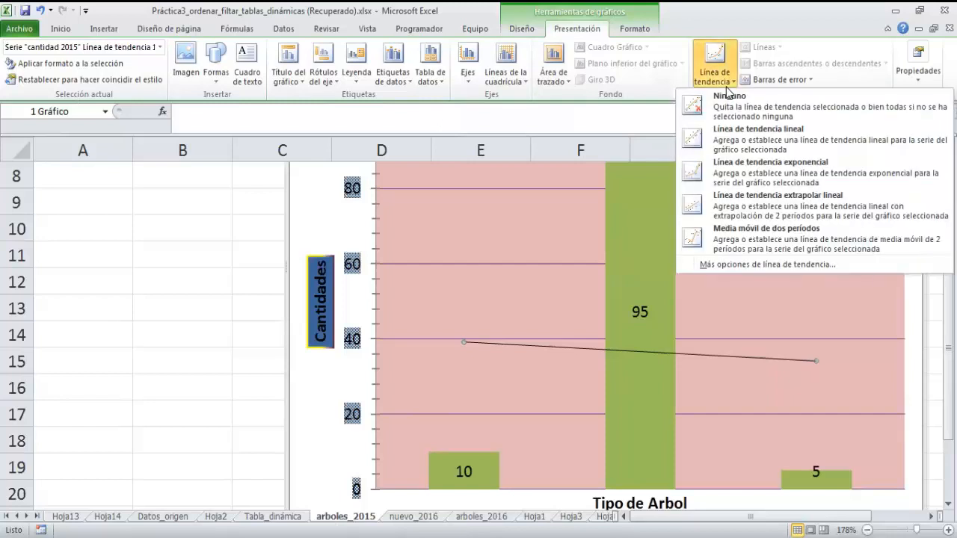
pyautogui.click(723, 170)
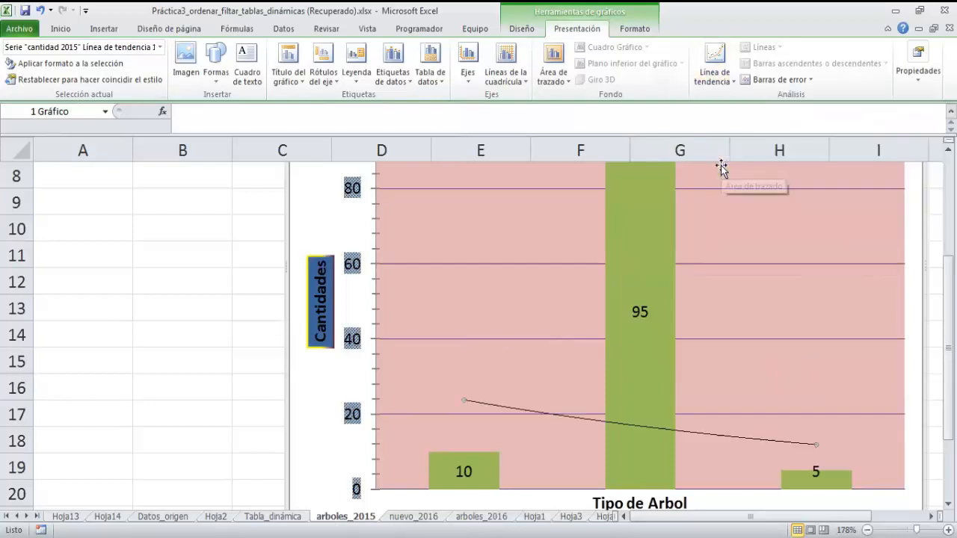
pyautogui.click(733, 79)
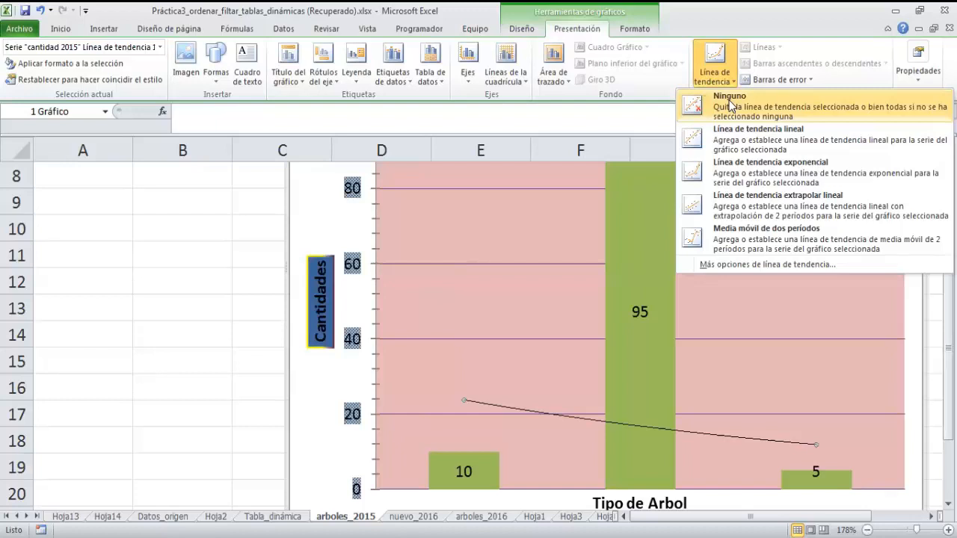
pyautogui.click(731, 106)
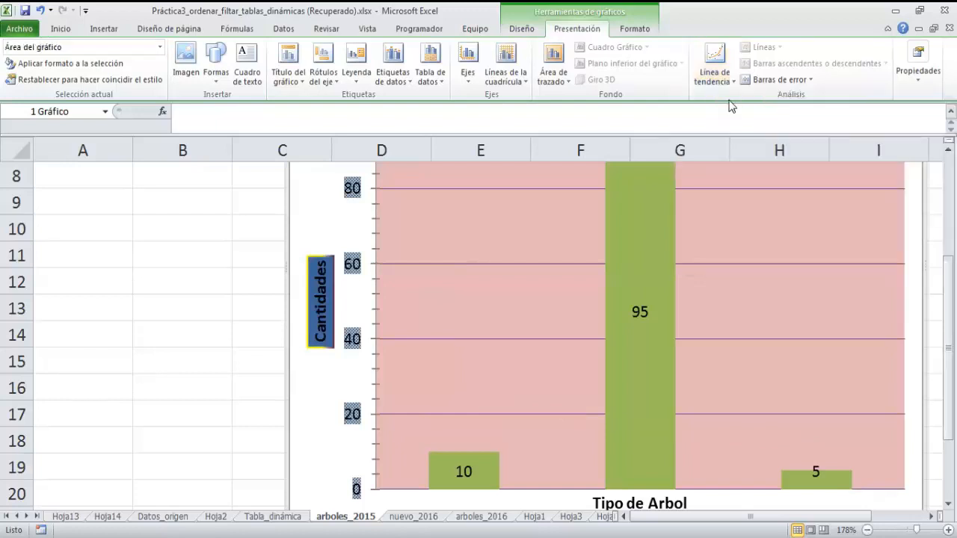
# Step: Review the formatting options for the 2015 chart, including its shape fill colours and size settings, and look over the whole chart
pyautogui.click(635, 30)
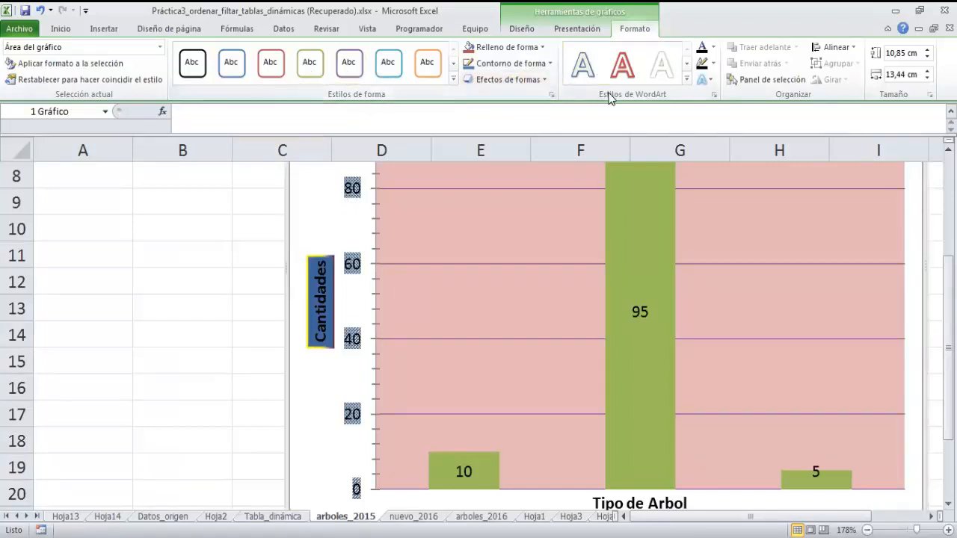
pyautogui.click(533, 51)
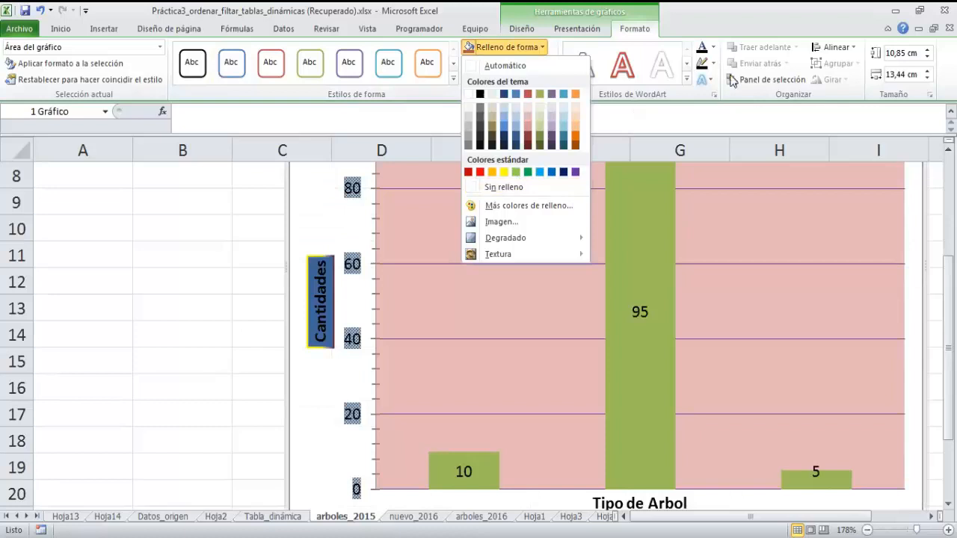
pyautogui.click(639, 36)
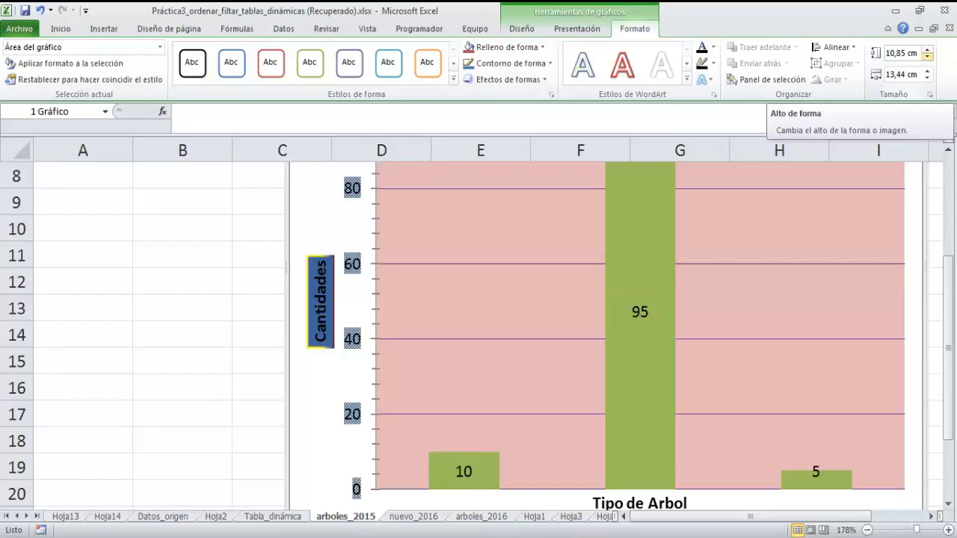
pyautogui.moveTo(947, 288); pyautogui.dragTo(948, 201)
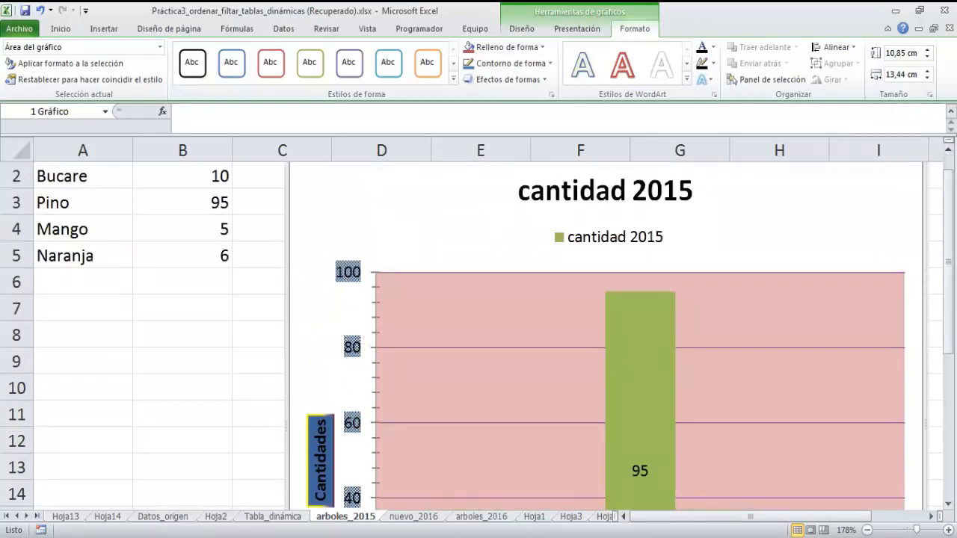
pyautogui.moveTo(948, 175); pyautogui.dragTo(948, 263)
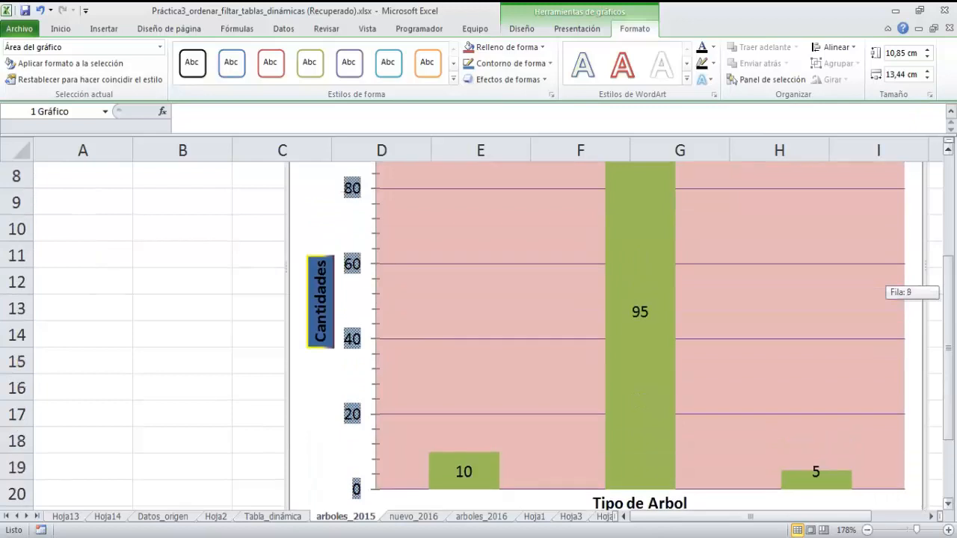
pyautogui.moveTo(629, 456)
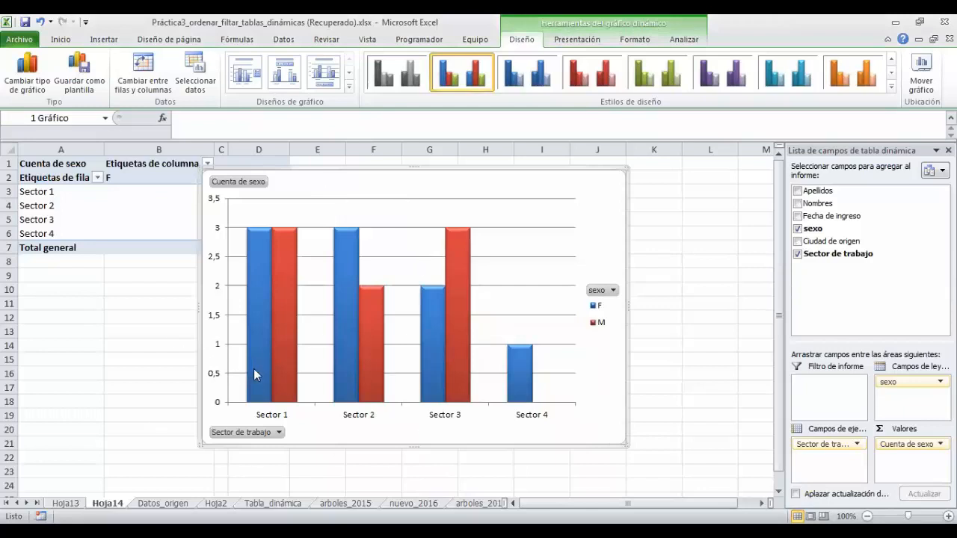
# Step: On the Hoja14 pivot chart, fill the F series columns with solid standard red (Relleno sólido) and close the formatting dialog
pyautogui.moveTo(257, 368)
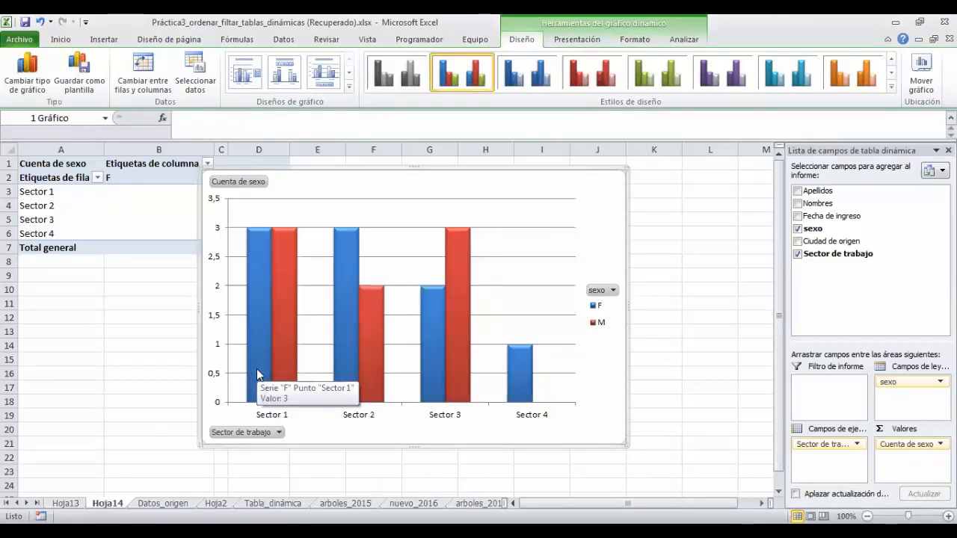
pyautogui.click(256, 368)
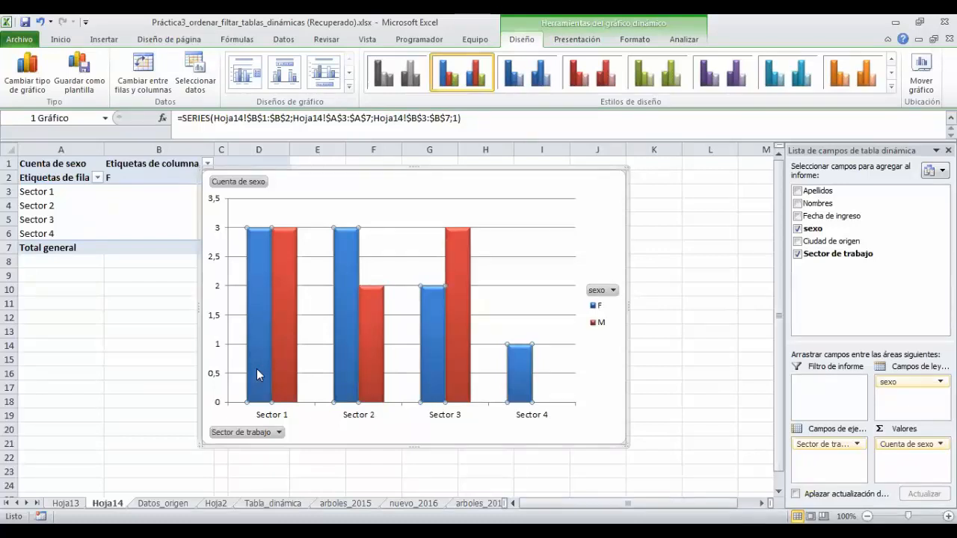
pyautogui.rightClick(256, 373)
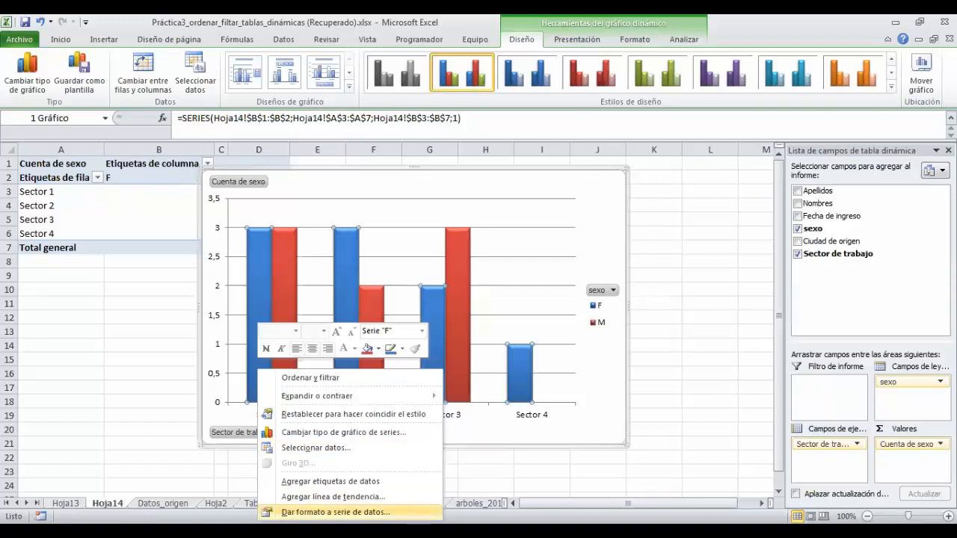
pyautogui.click(336, 513)
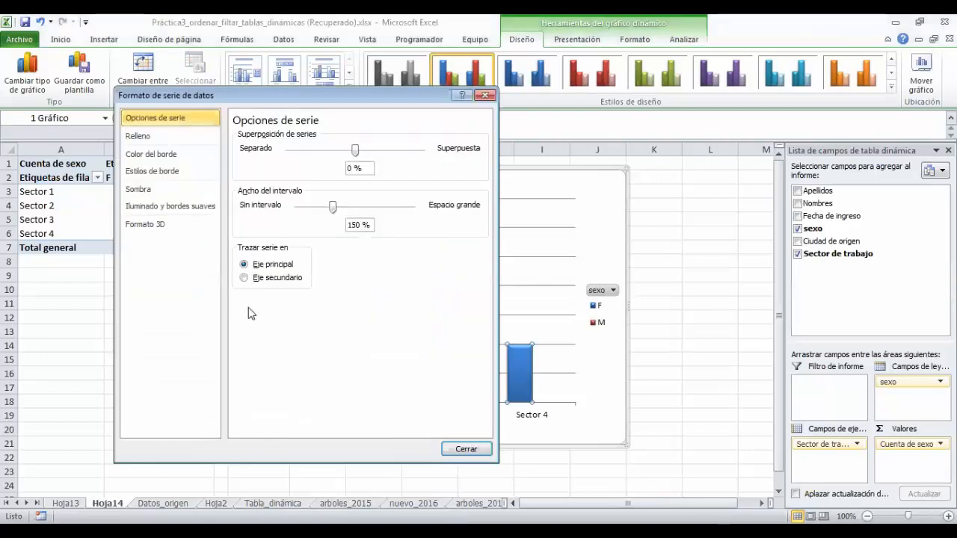
pyautogui.click(147, 137)
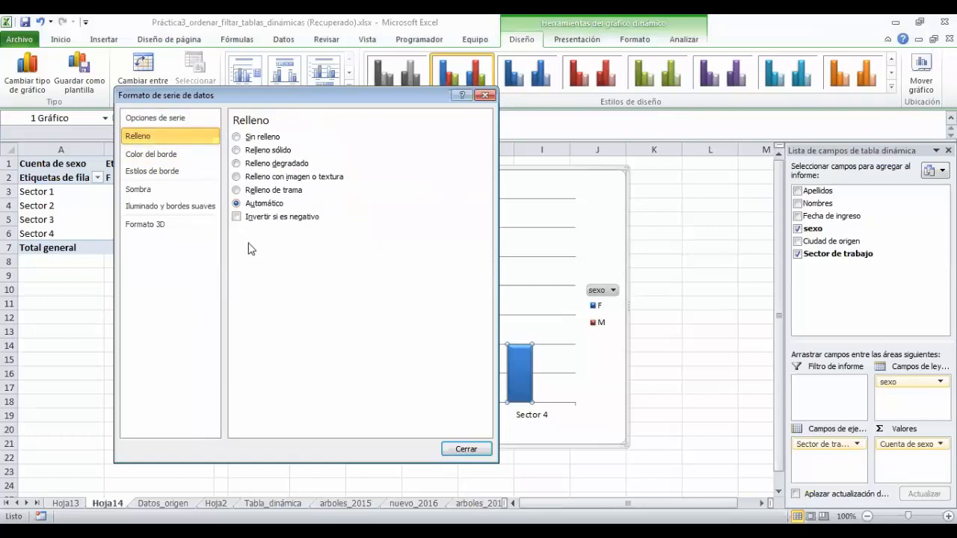
pyautogui.click(236, 150)
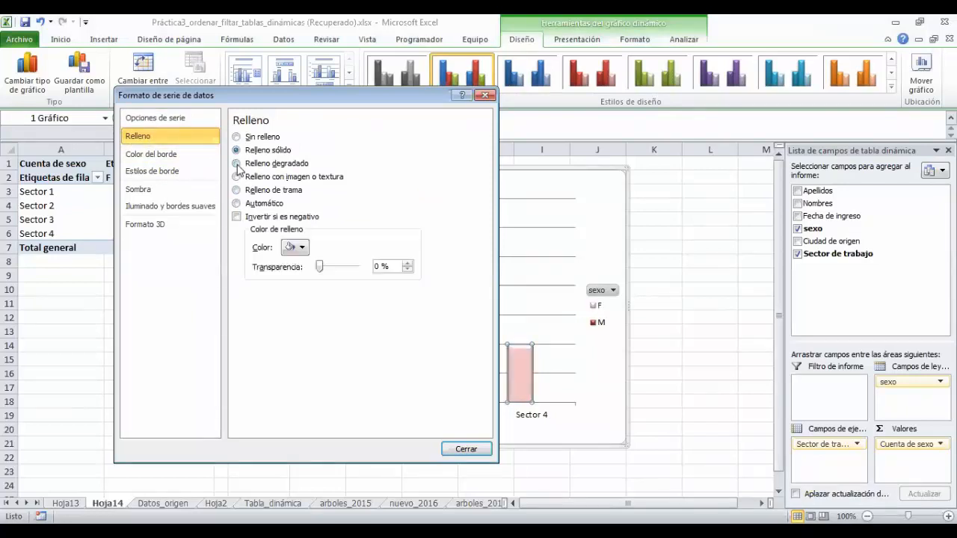
pyautogui.click(302, 248)
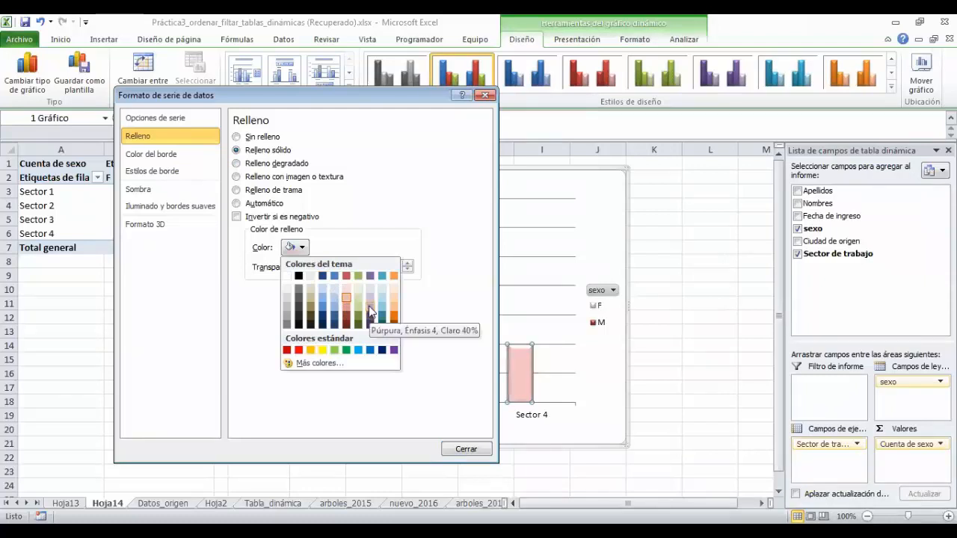
pyautogui.click(298, 350)
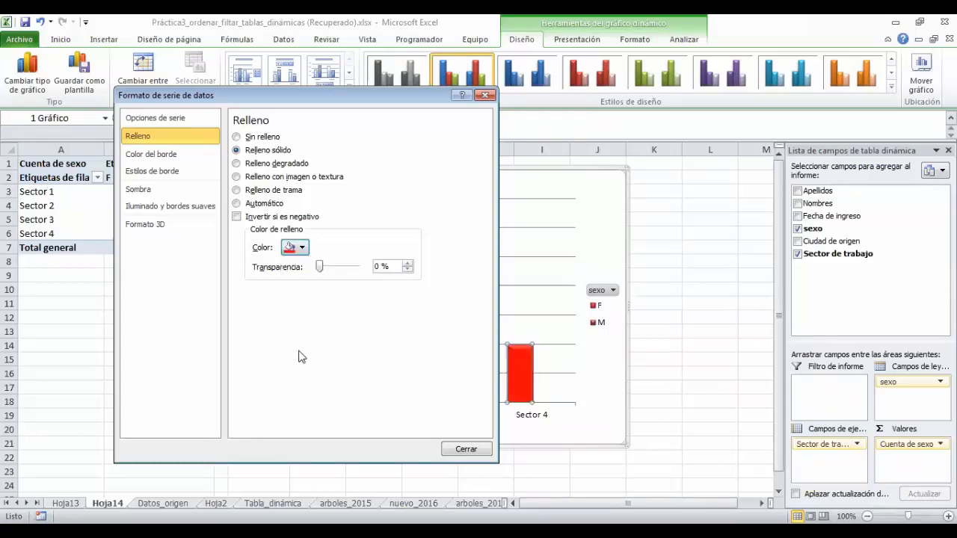
pyautogui.click(456, 452)
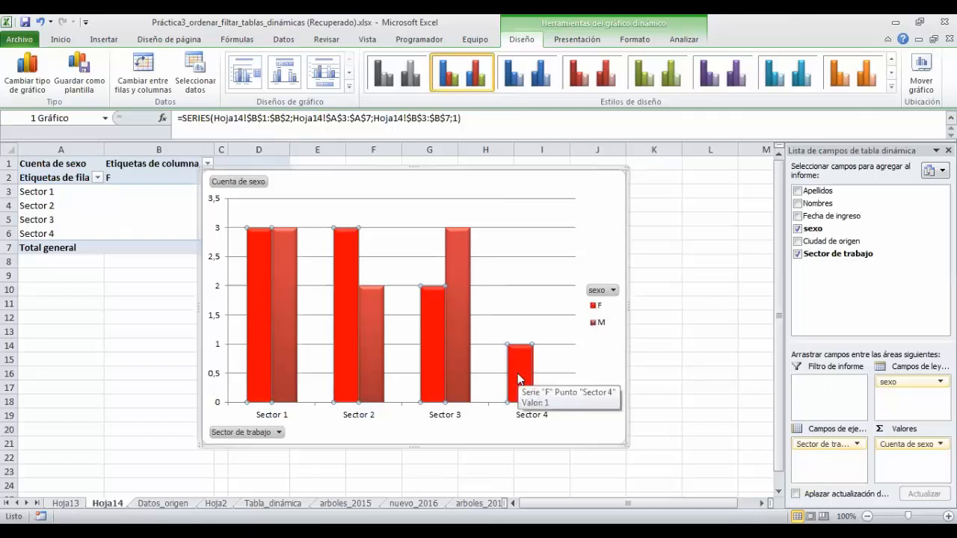
# Step: Fill the M series columns of the pivot chart with solid standard blue (Relleno sólido) and close the formatting dialog
pyautogui.click(286, 364)
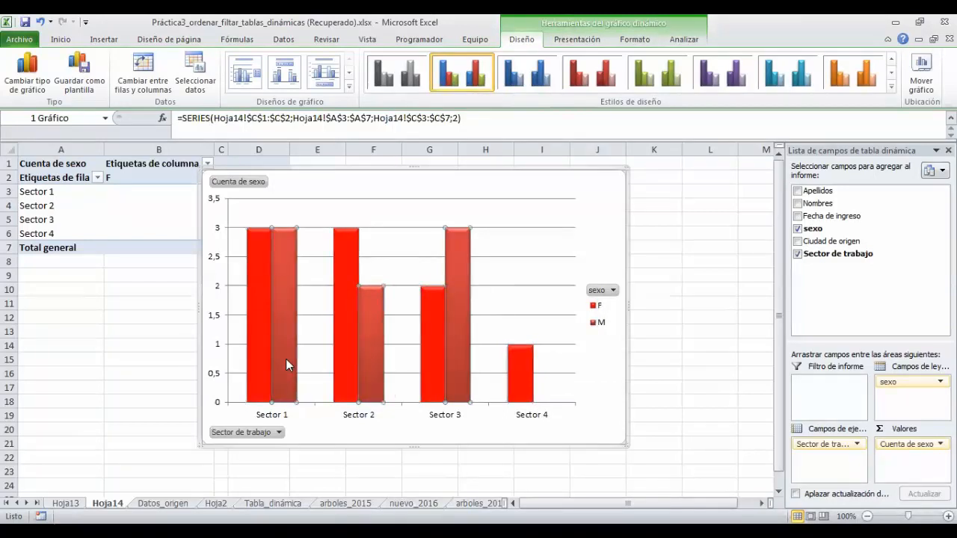
pyautogui.rightClick(286, 359)
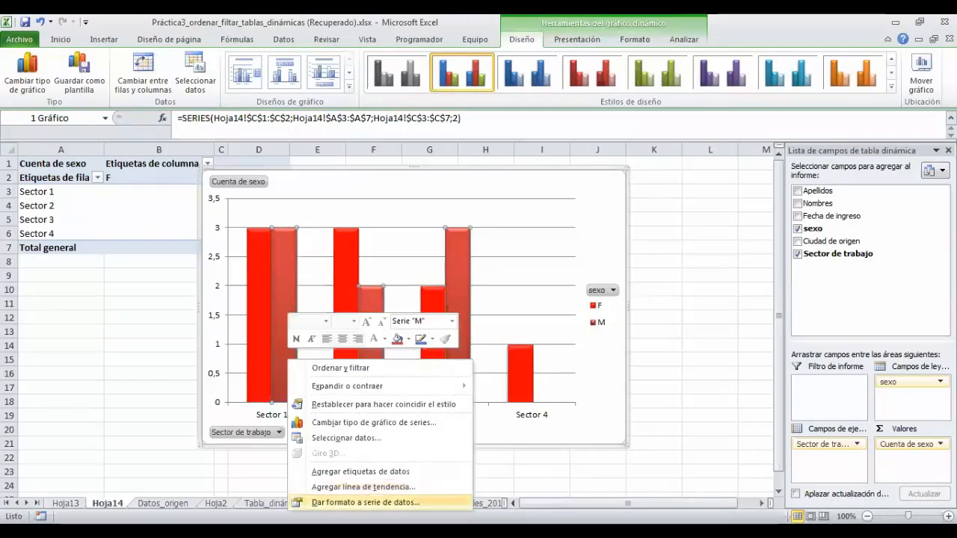
pyautogui.click(367, 502)
pyautogui.click(168, 142)
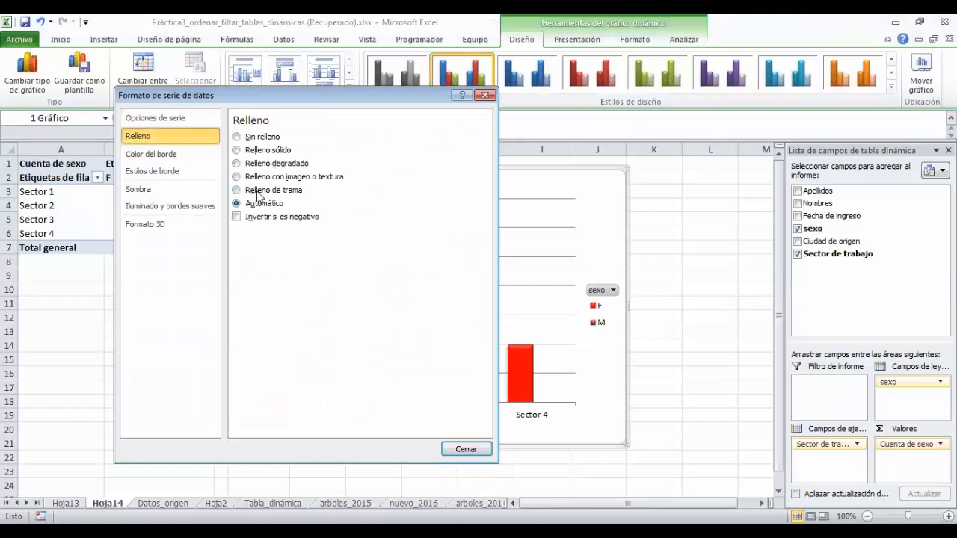
pyautogui.click(236, 149)
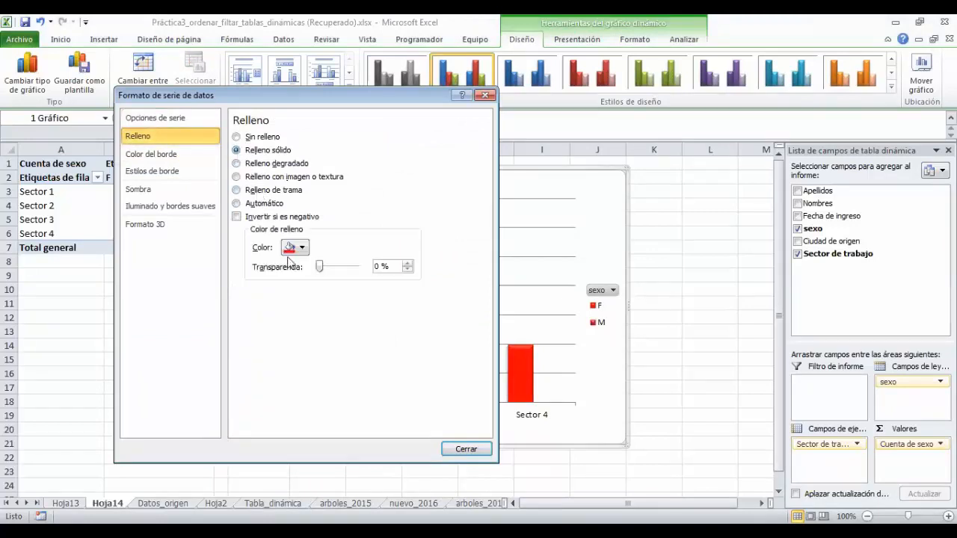
pyautogui.click(302, 247)
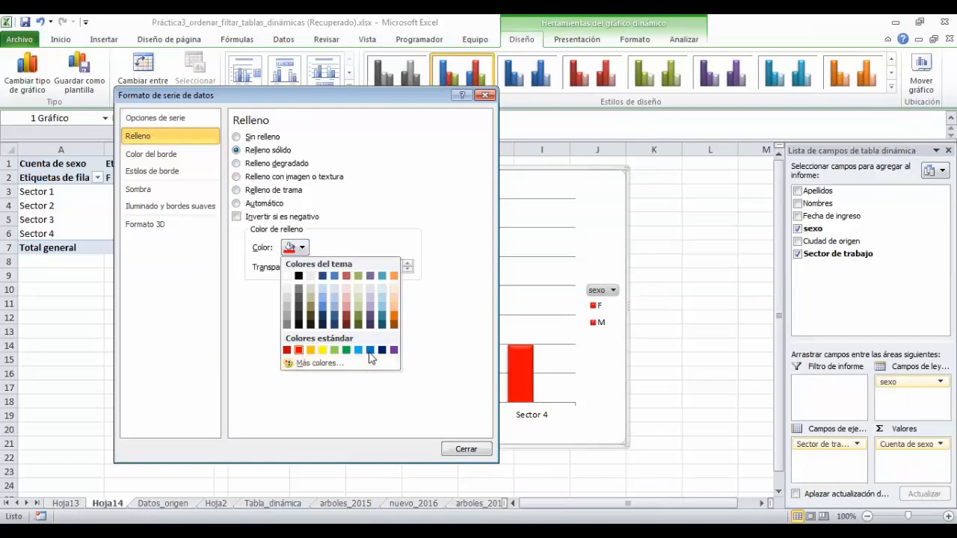
pyautogui.click(370, 351)
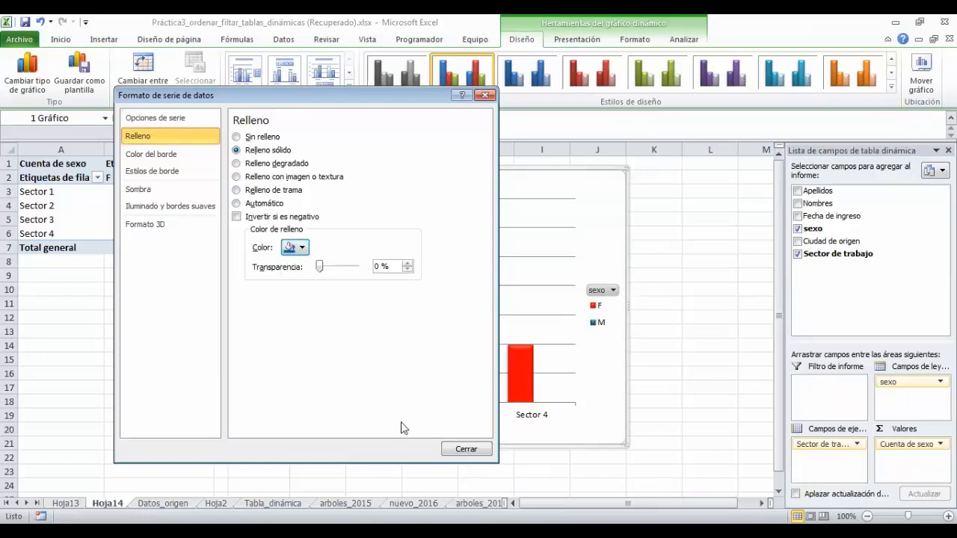
pyautogui.click(465, 449)
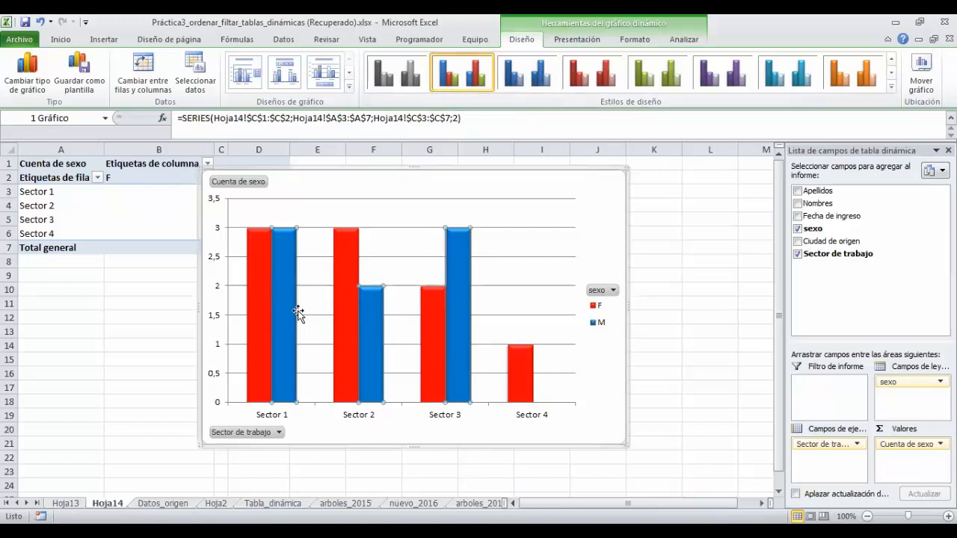
# Step: Fill only the Sector 3 column of the M series with solid standard yellow as a single data point
pyautogui.moveTo(335, 357)
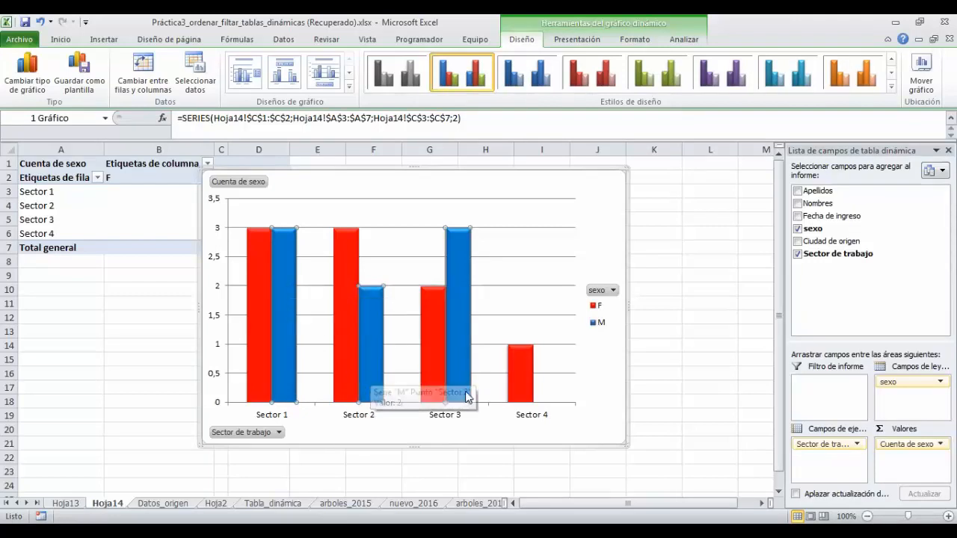
pyautogui.click(457, 307)
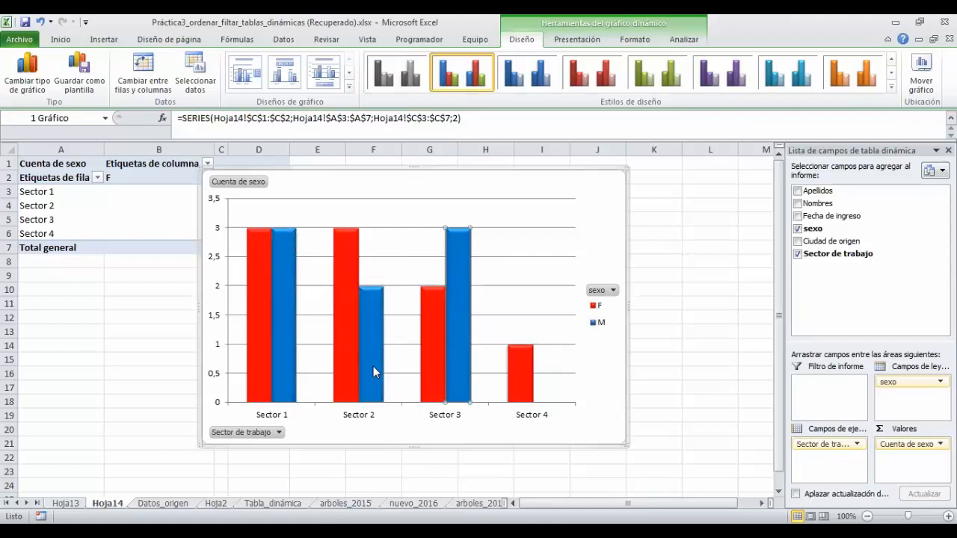
pyautogui.moveTo(373, 367)
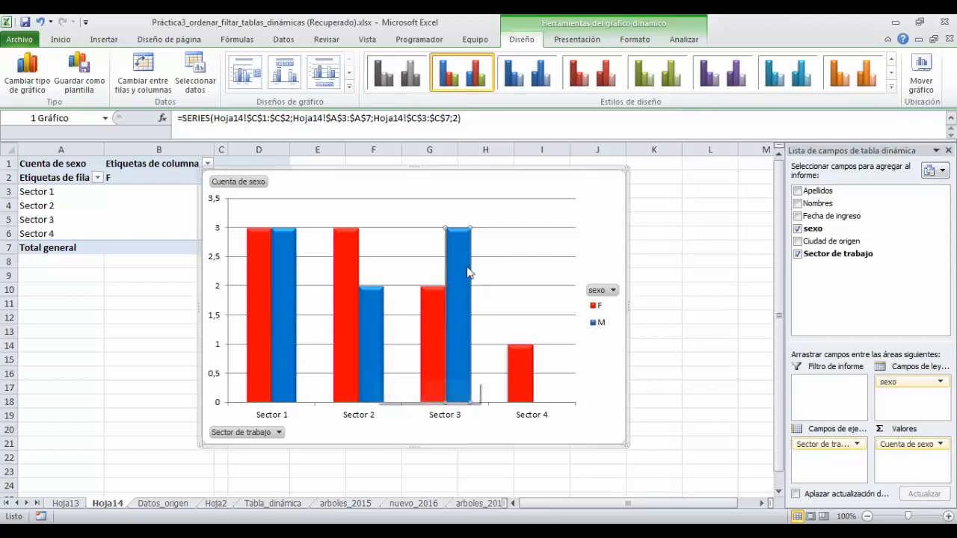
pyautogui.moveTo(463, 307)
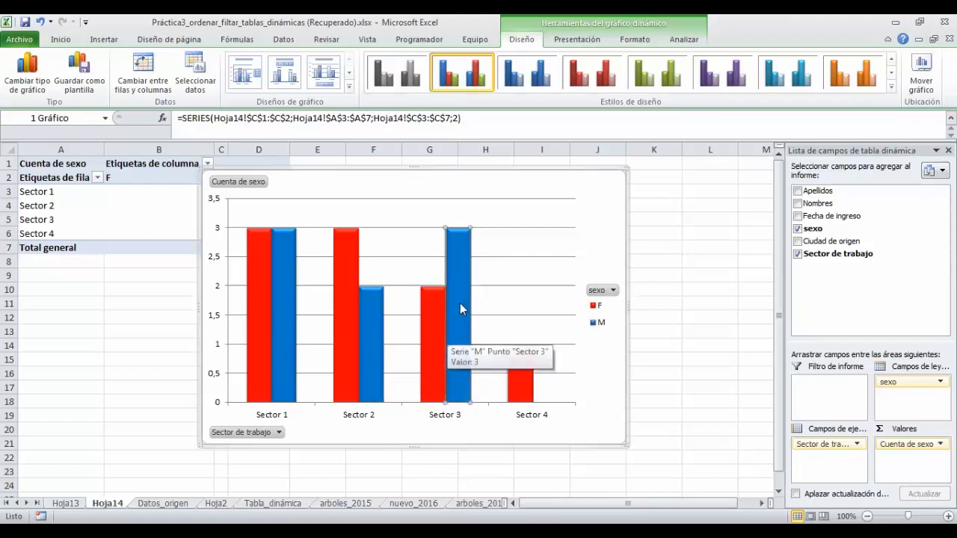
pyautogui.rightClick(461, 304)
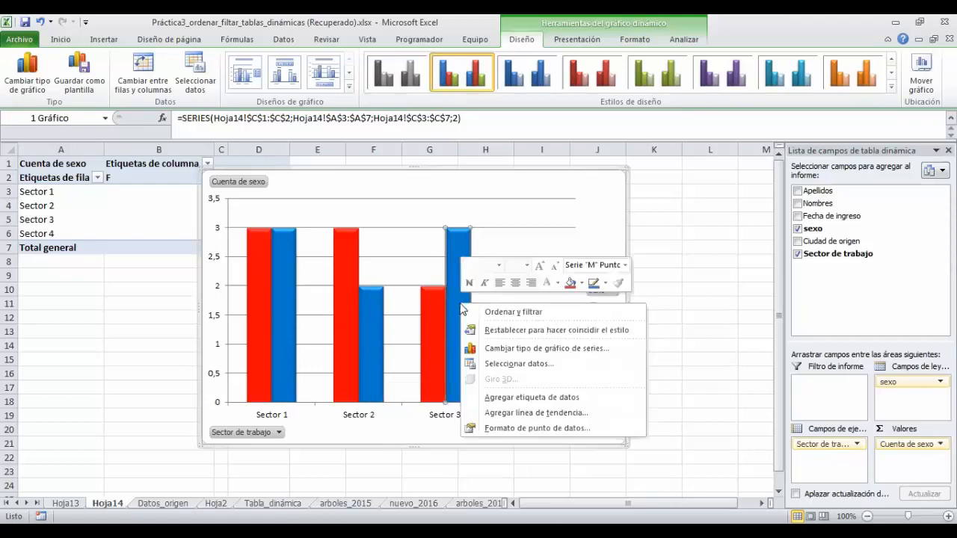
pyautogui.click(496, 430)
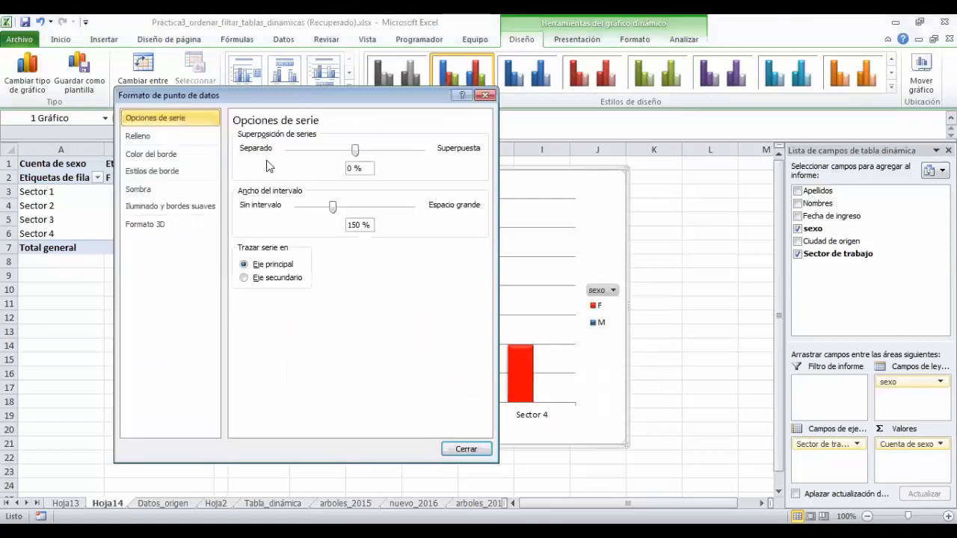
pyautogui.click(171, 139)
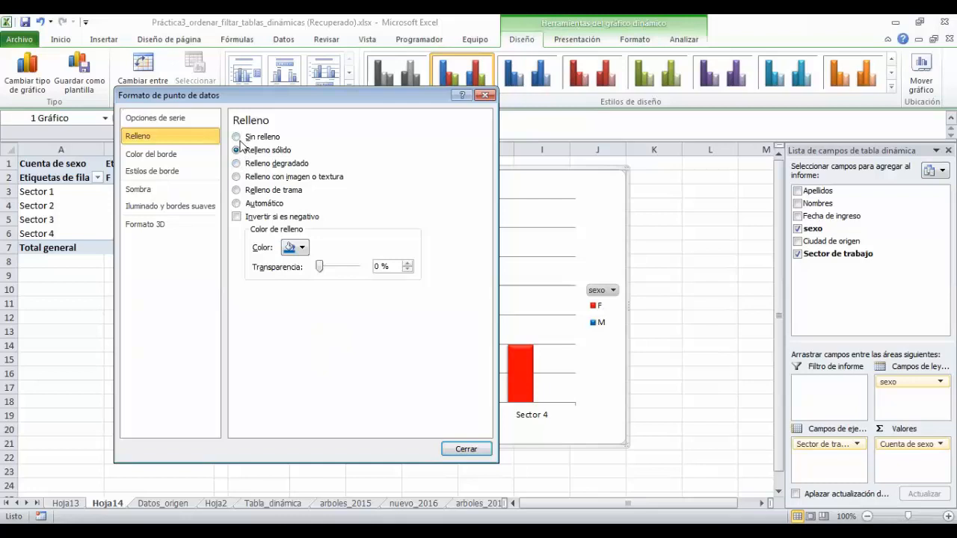
pyautogui.click(302, 249)
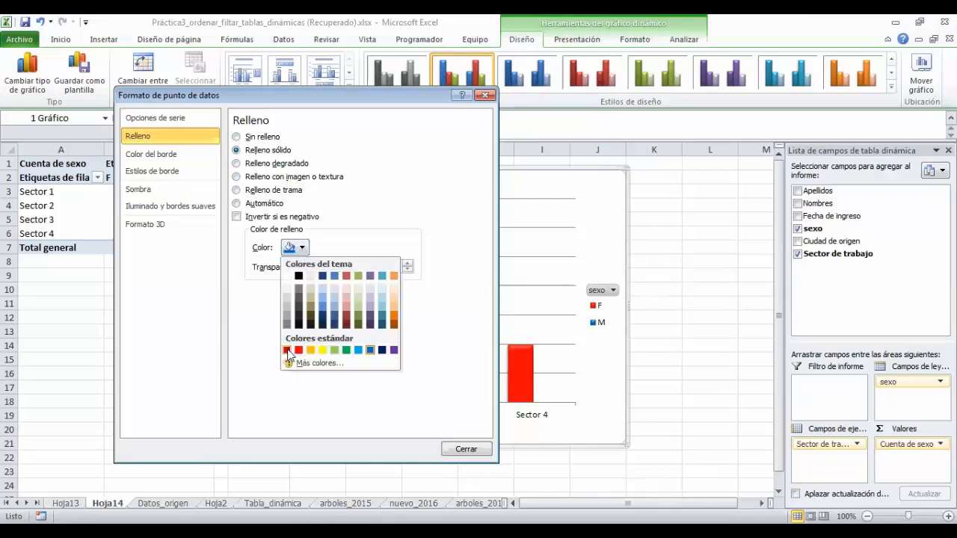
pyautogui.click(323, 350)
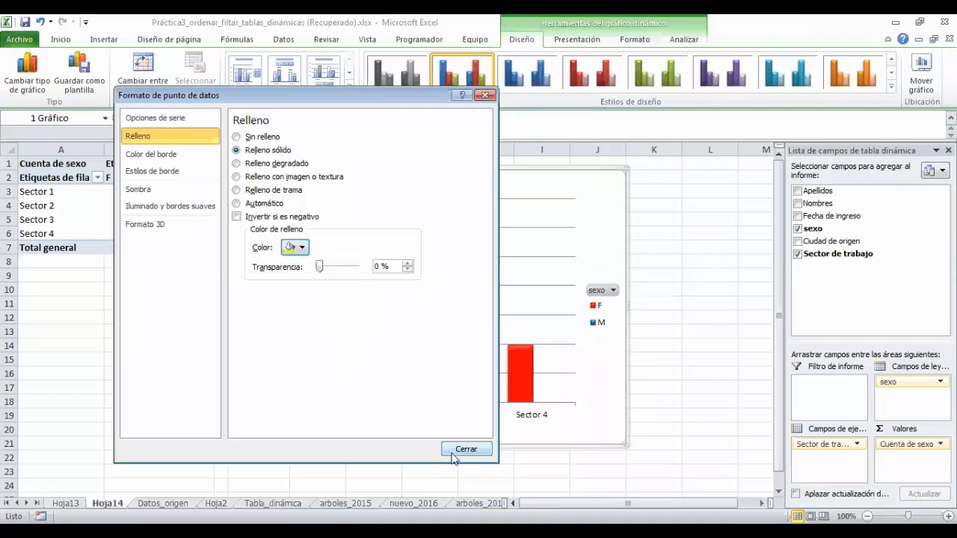
# Step: Close the data point formatting dialog and examine the recoloured Sector 3 column of the M series
pyautogui.click(465, 449)
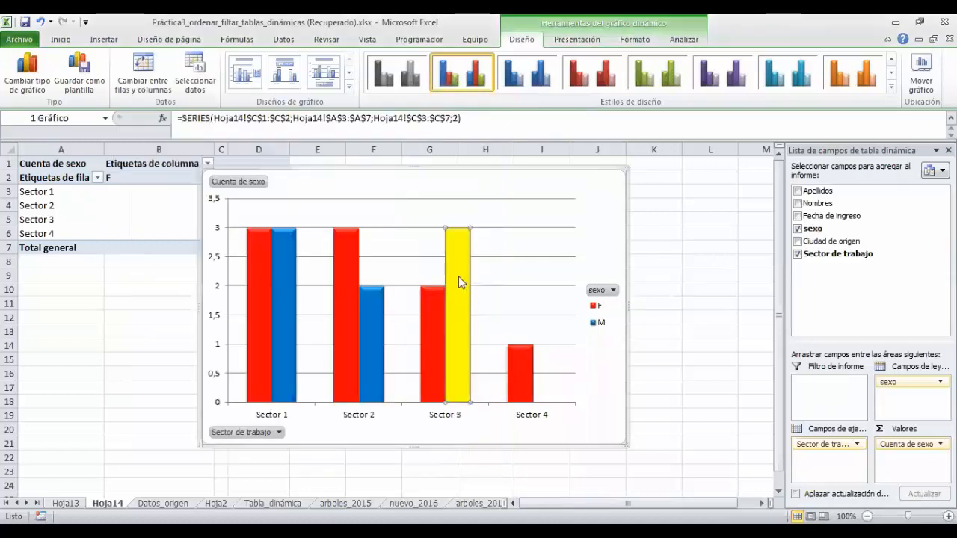
pyautogui.moveTo(462, 360)
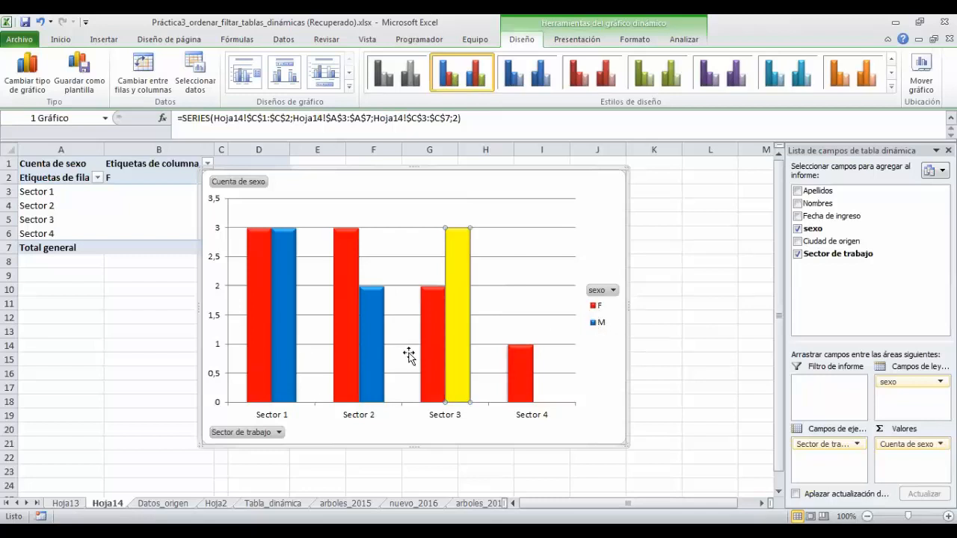
pyautogui.moveTo(459, 306)
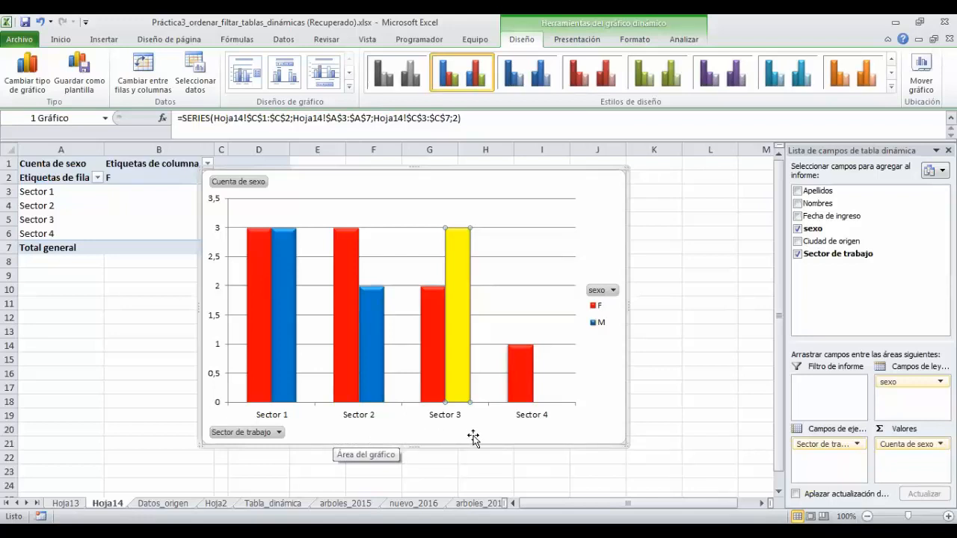
pyautogui.moveTo(465, 327)
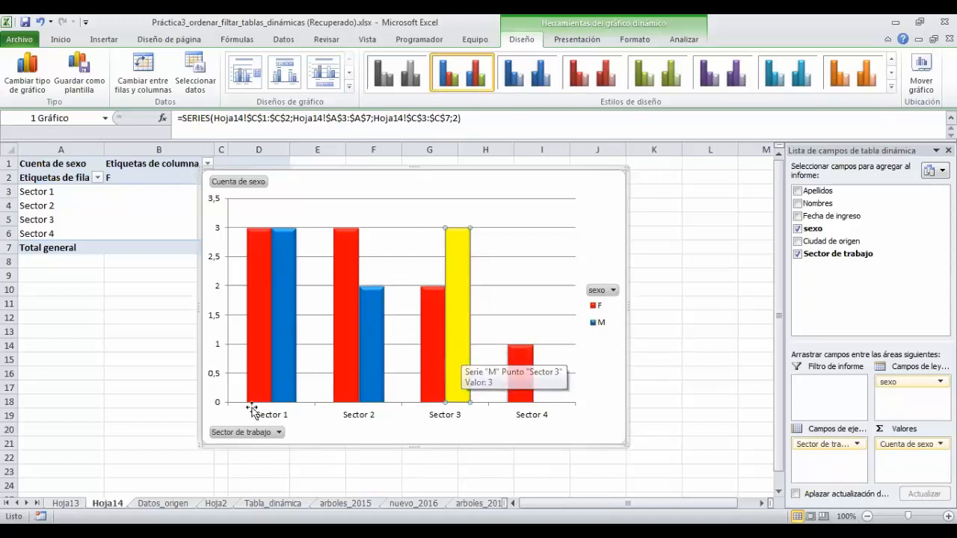
# Step: Try filling the whole F series with solid standard yellow, and undo that fill
pyautogui.click(254, 383)
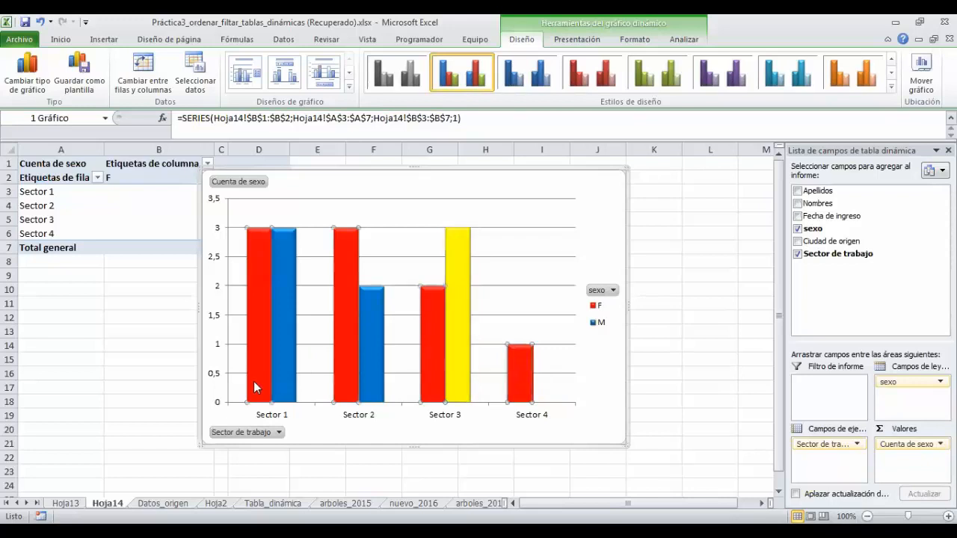
pyautogui.rightClick(255, 382)
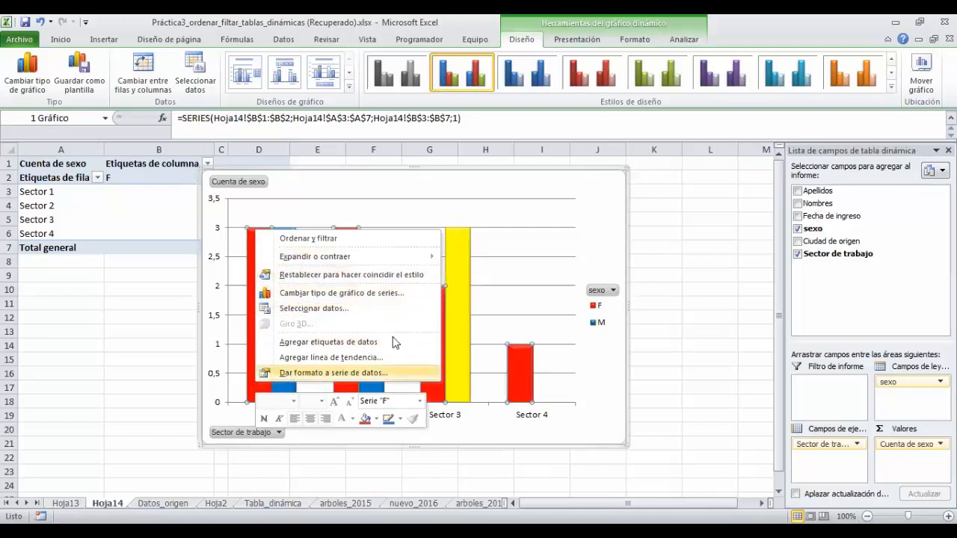
pyautogui.click(287, 376)
pyautogui.click(170, 136)
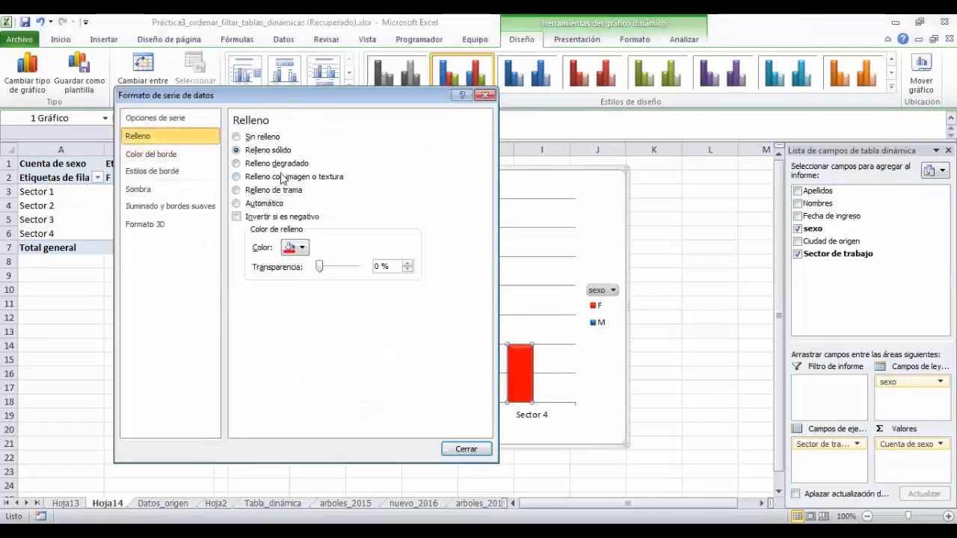
pyautogui.click(302, 247)
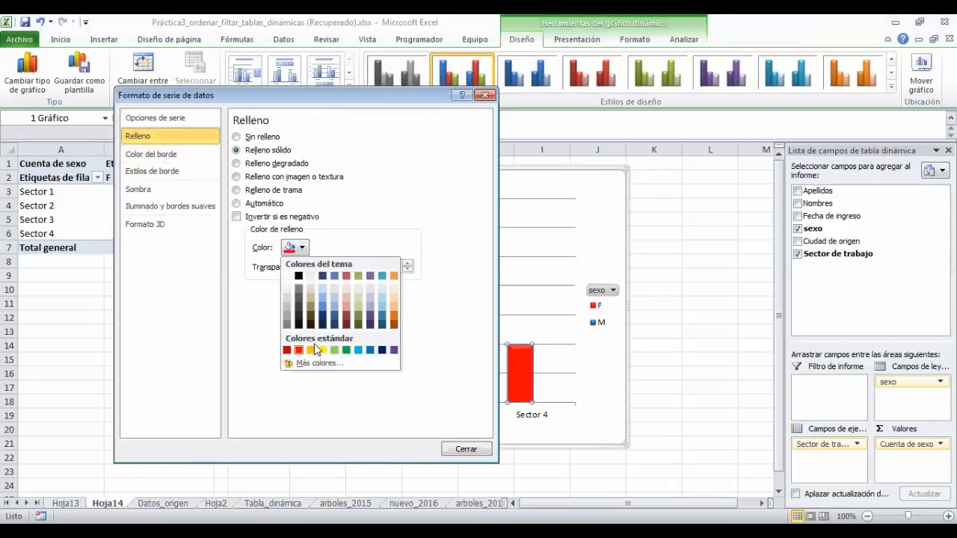
pyautogui.click(324, 349)
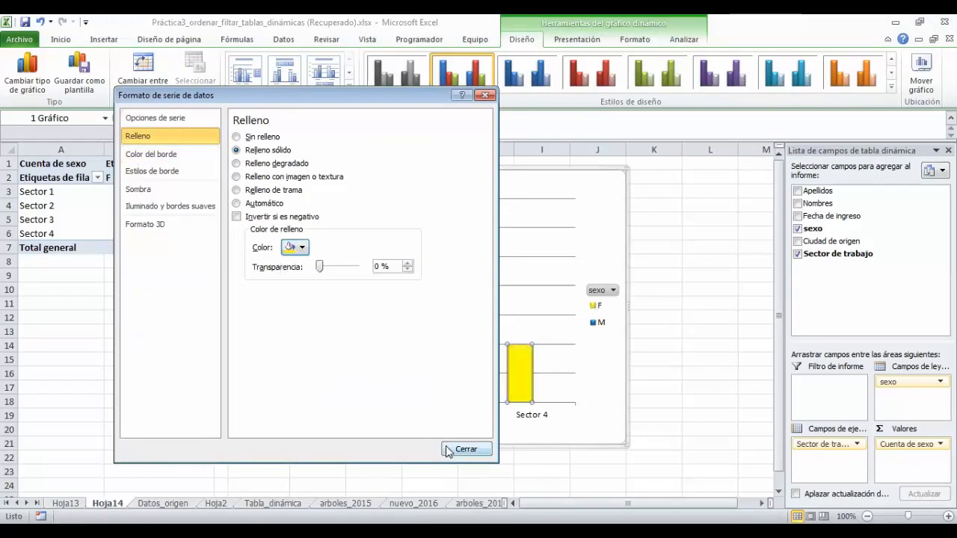
pyautogui.click(486, 96)
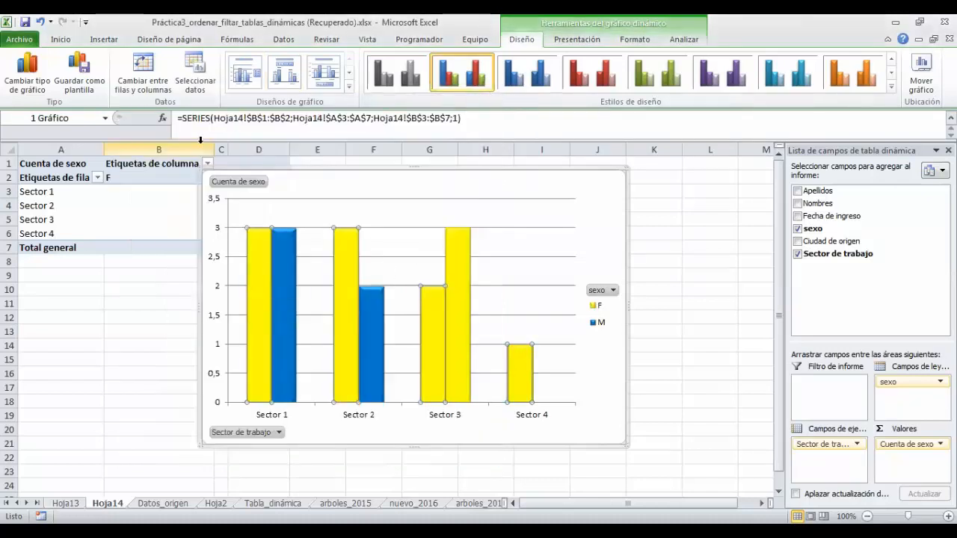
pyautogui.click(40, 22)
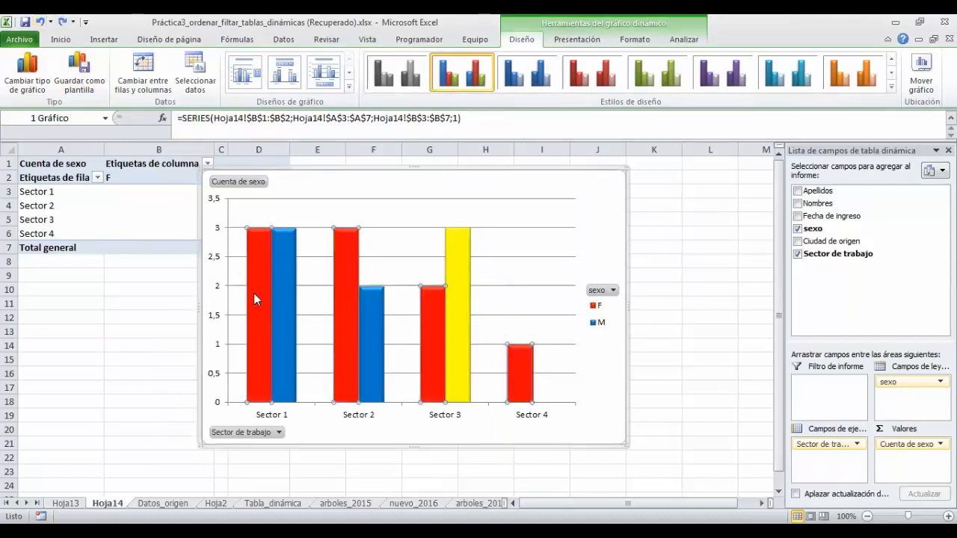
# Step: Fill only the Sector 1 column of the F series with solid standard yellow as a single data point and close the dialog
pyautogui.moveTo(254, 293)
pyautogui.click(254, 326)
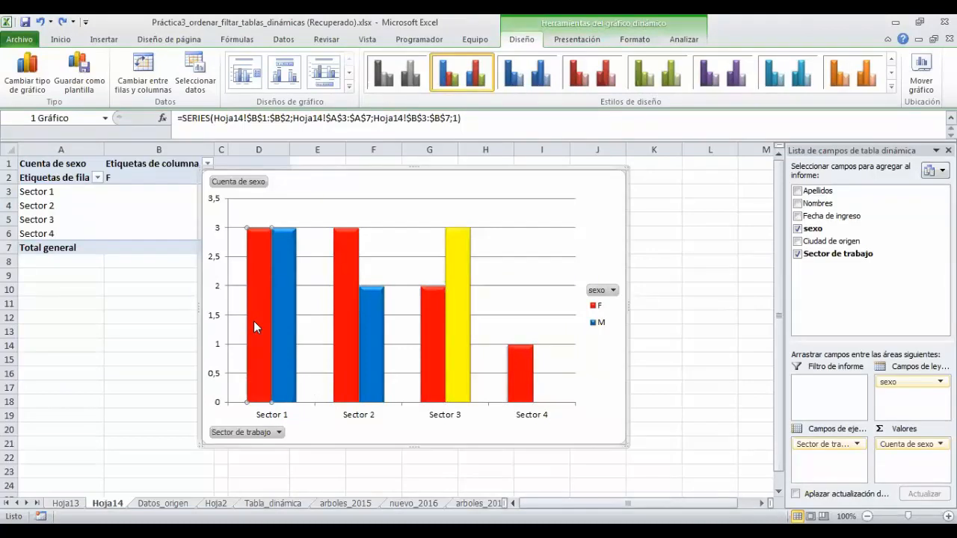
pyautogui.rightClick(254, 323)
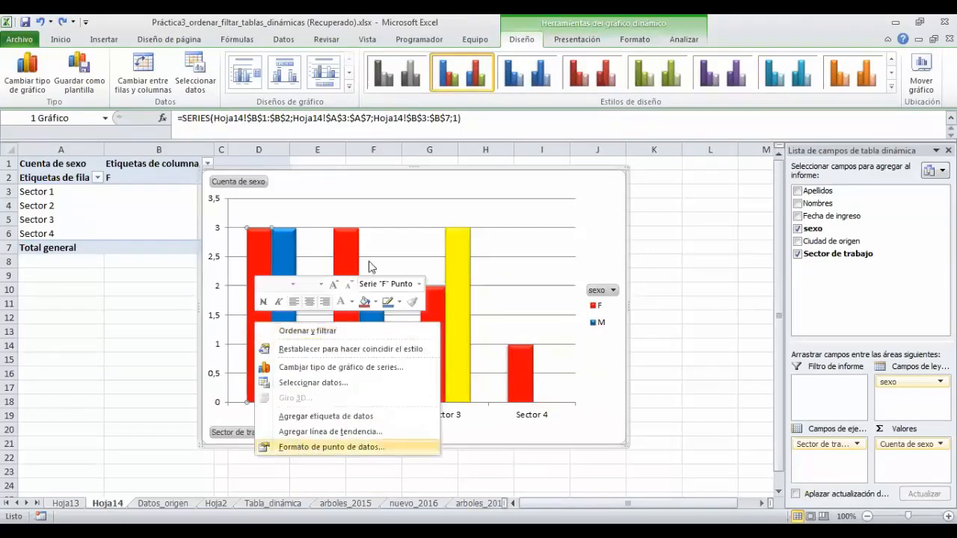
pyautogui.click(299, 447)
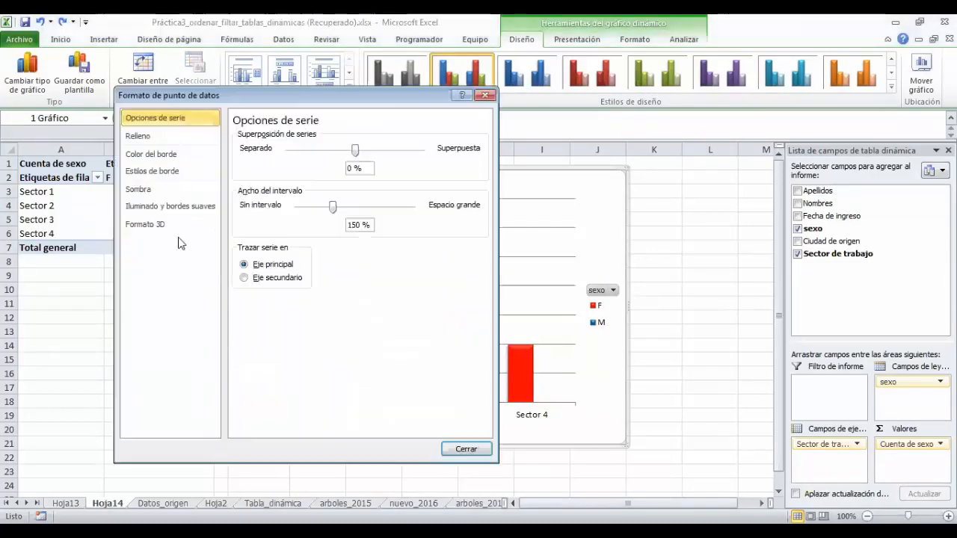
pyautogui.click(160, 136)
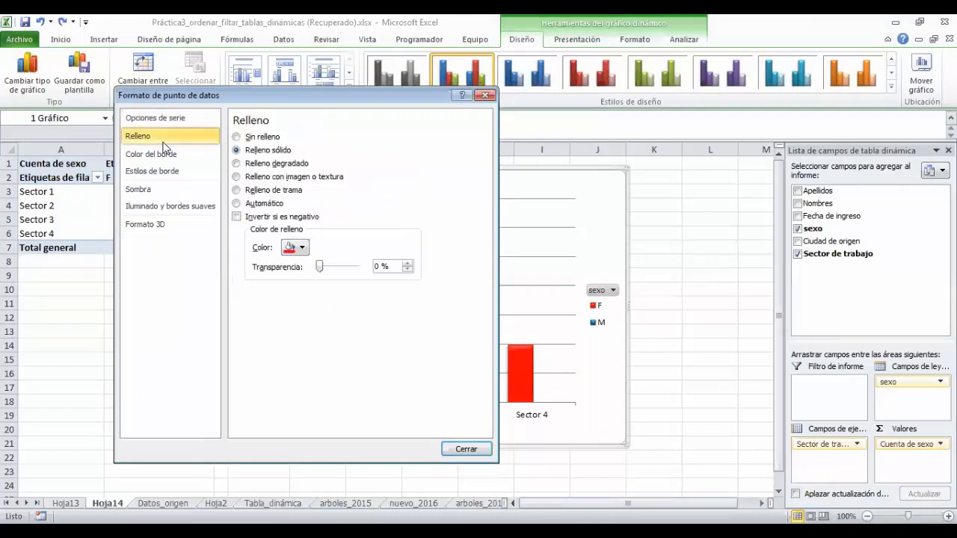
pyautogui.click(302, 254)
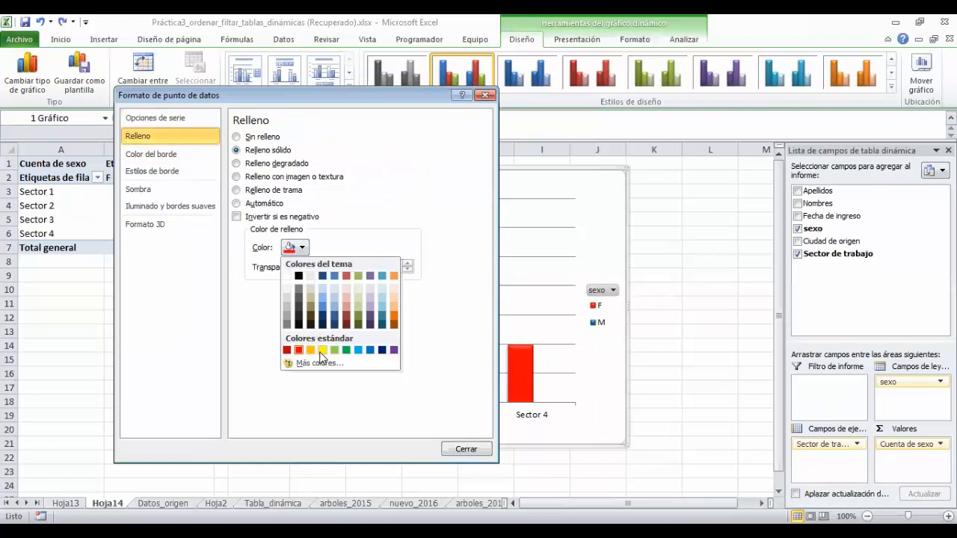
pyautogui.click(321, 351)
pyautogui.click(445, 448)
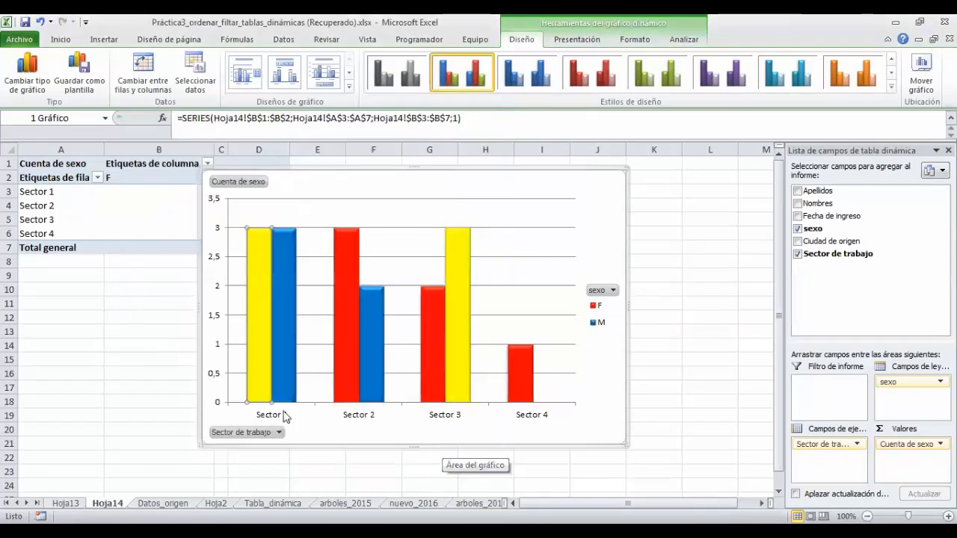
# Step: Examine the F and M columns of each sector in the pivot chart, comparing their values from Sector 1 to Sector 4
pyautogui.moveTo(265, 402)
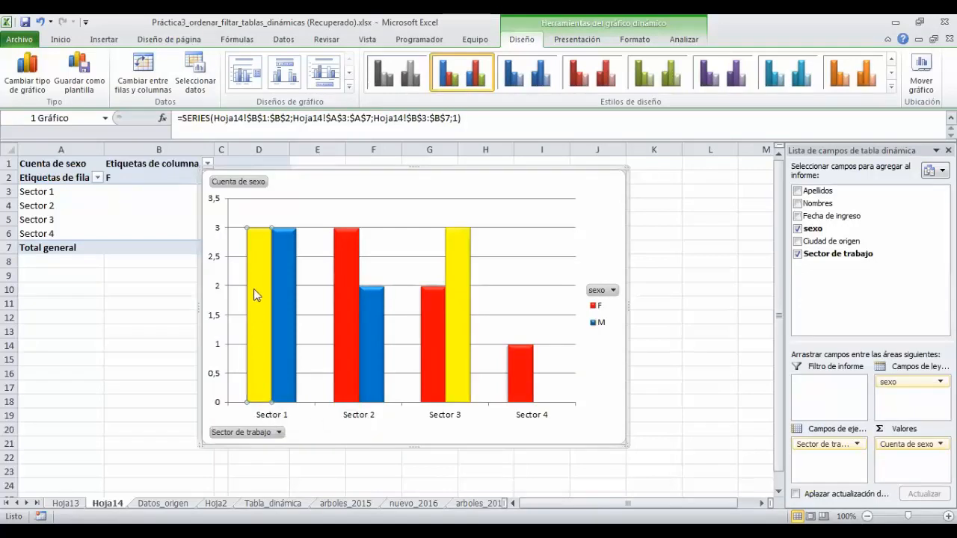
pyautogui.moveTo(257, 275)
pyautogui.moveTo(296, 385)
pyautogui.moveTo(256, 296)
pyautogui.moveTo(371, 292)
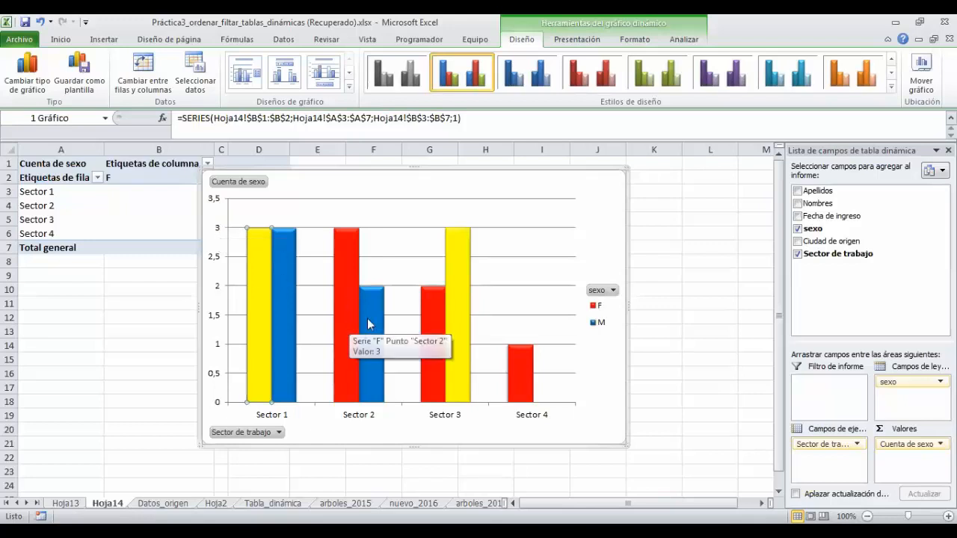
pyautogui.moveTo(367, 323)
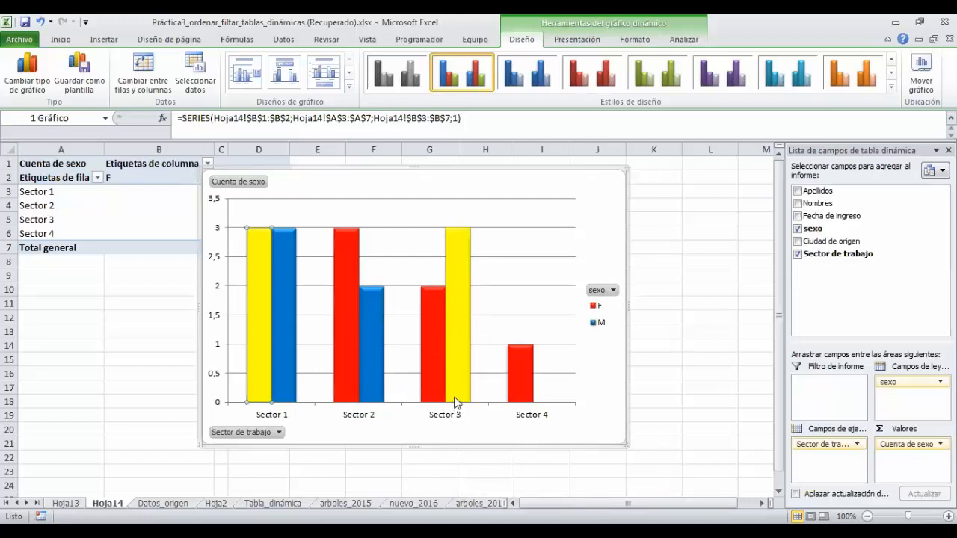
pyautogui.moveTo(458, 397)
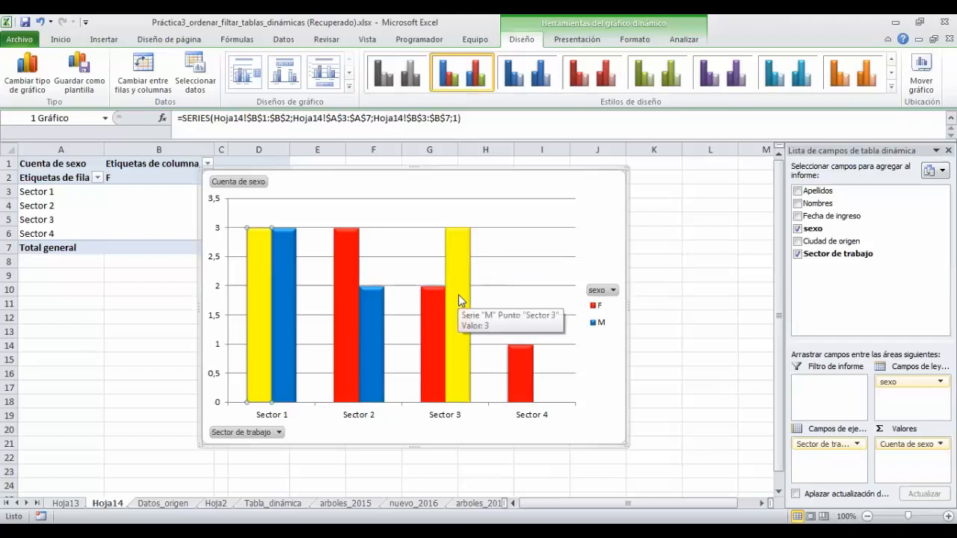
pyautogui.moveTo(433, 332)
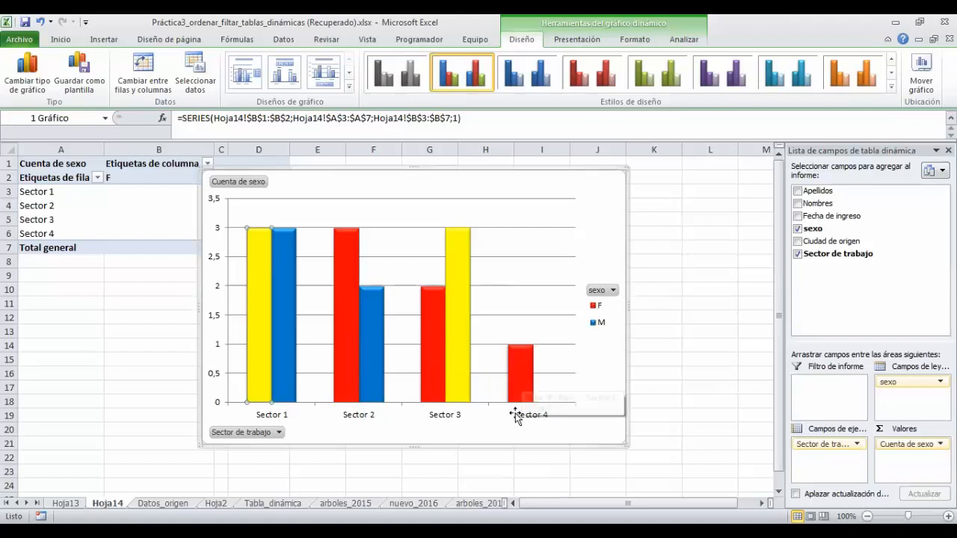
pyautogui.moveTo(518, 349)
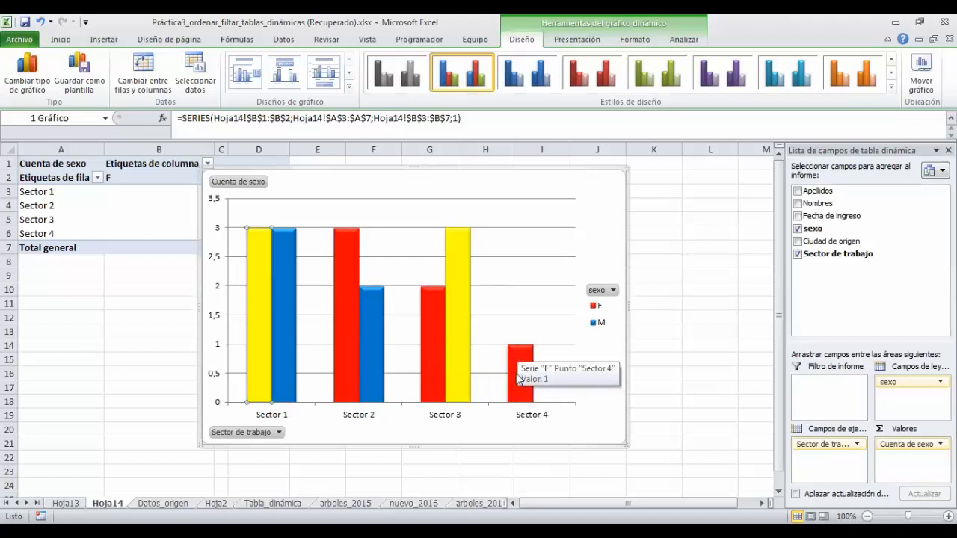